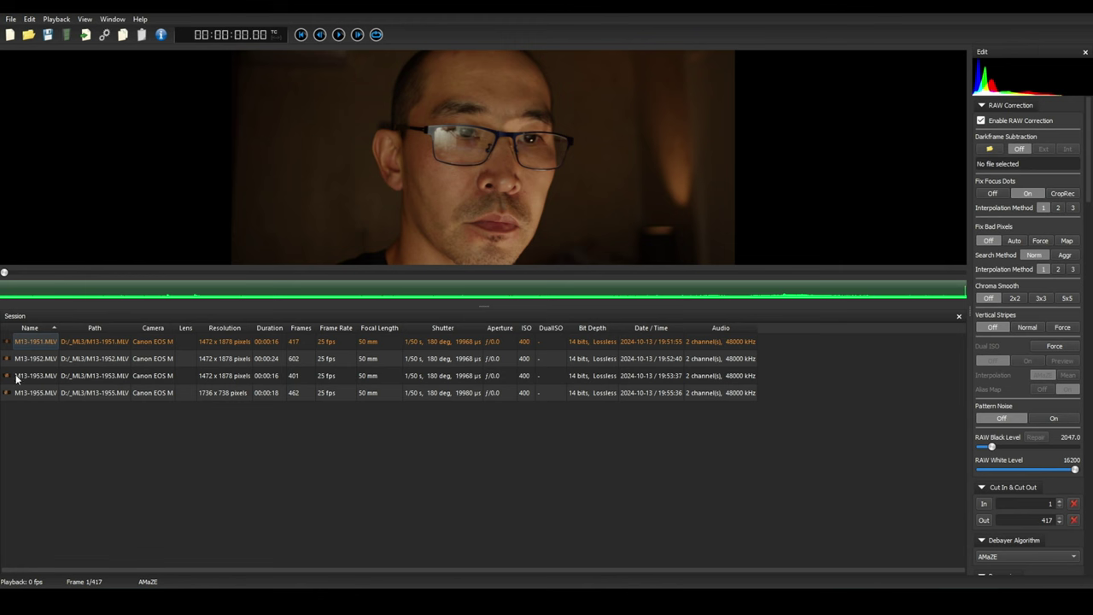
Step: Preview clips M13-1952, M13-1953 and M13-1955, then return to M13-1951
{"action": "left_click", "coordinate": [42, 362]}
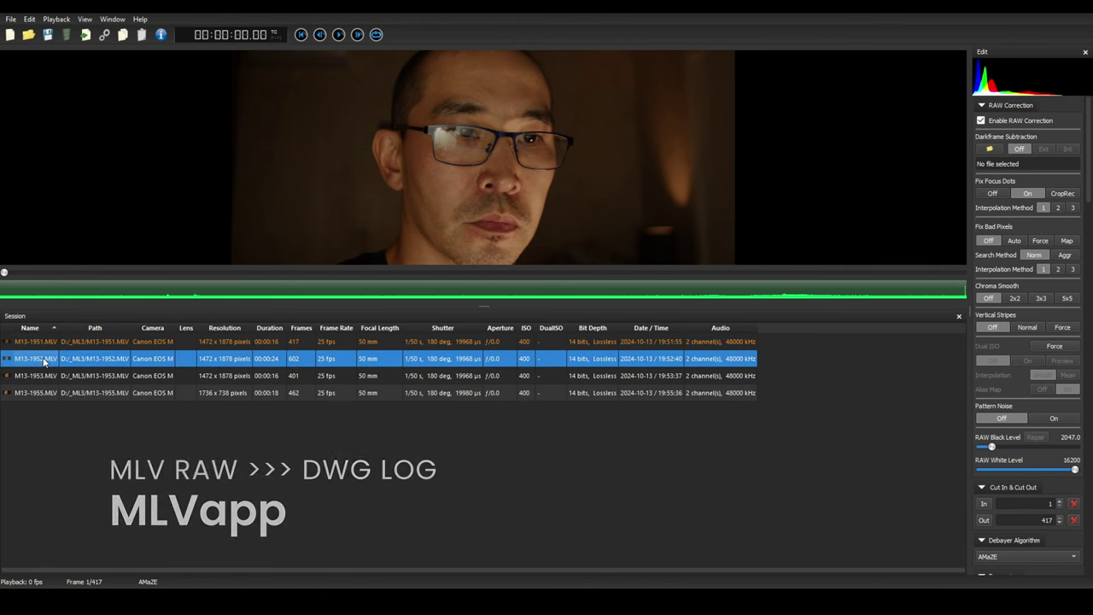
{"action": "mouse_move", "coordinate": [4, 273]}
{"action": "left_mouse_down"}
{"action": "mouse_move", "coordinate": [674, 275]}
{"action": "mouse_move", "coordinate": [239, 275]}
{"action": "mouse_move", "coordinate": [11, 339]}
{"action": "left_mouse_up"}
{"action": "double_click", "coordinate": [89, 365]}
{"action": "mouse_move", "coordinate": [4, 274]}
{"action": "left_mouse_down"}
{"action": "mouse_move", "coordinate": [388, 287]}
{"action": "mouse_move", "coordinate": [59, 324]}
{"action": "left_mouse_up"}
{"action": "left_click", "coordinate": [56, 382]}
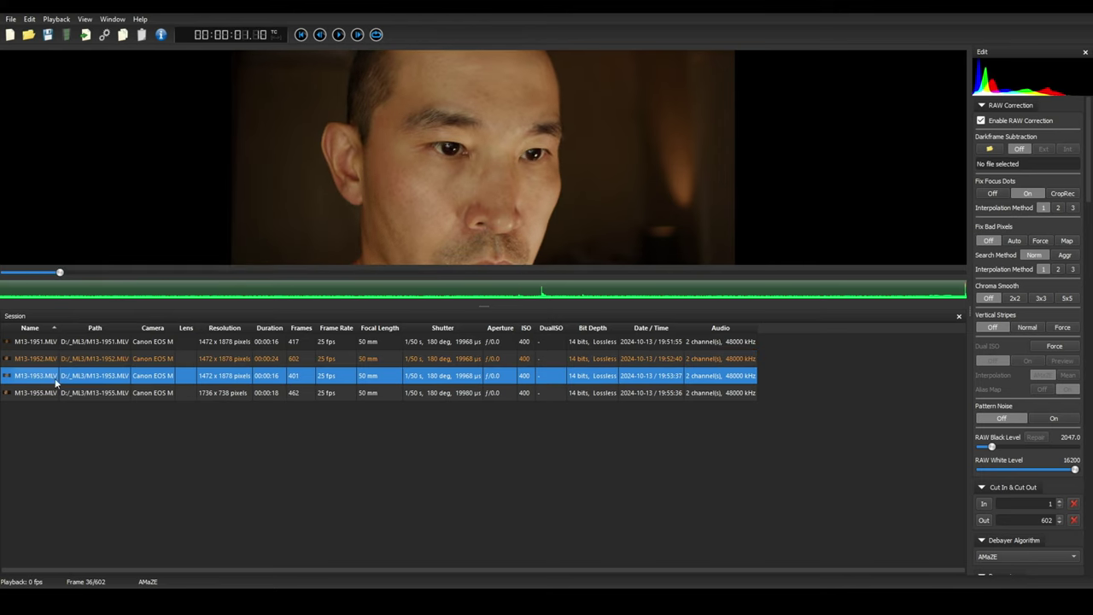
{"action": "mouse_move", "coordinate": [4, 273]}
{"action": "left_mouse_down"}
{"action": "mouse_move", "coordinate": [783, 275]}
{"action": "mouse_move", "coordinate": [4, 274]}
{"action": "mouse_move", "coordinate": [571, 288]}
{"action": "mouse_move", "coordinate": [2, 291]}
{"action": "left_mouse_up"}
{"action": "left_click", "coordinate": [37, 394]}
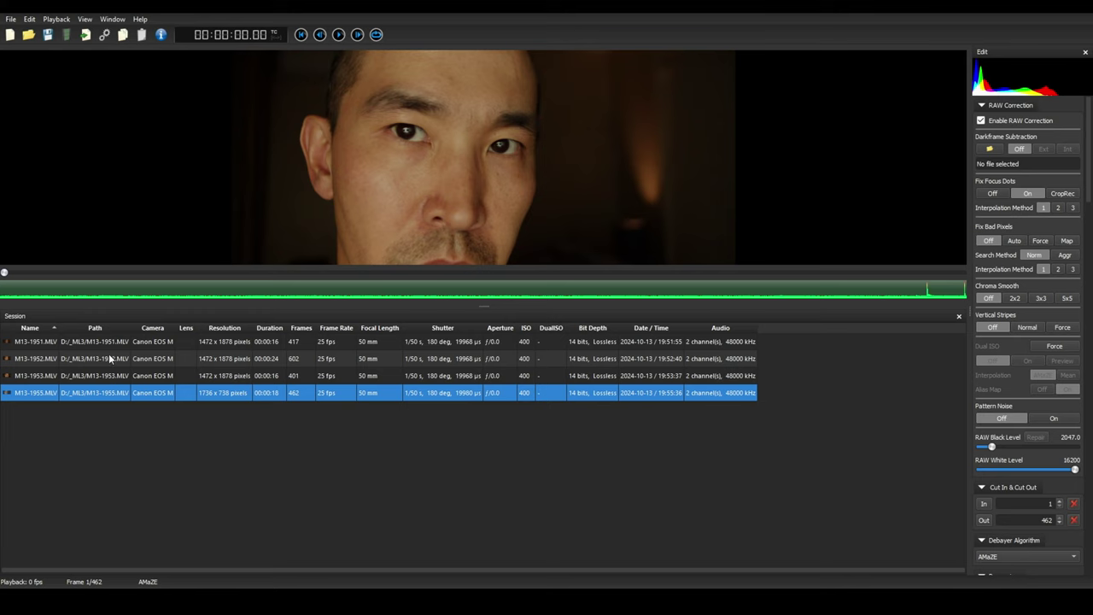
{"action": "left_click", "coordinate": [146, 343]}
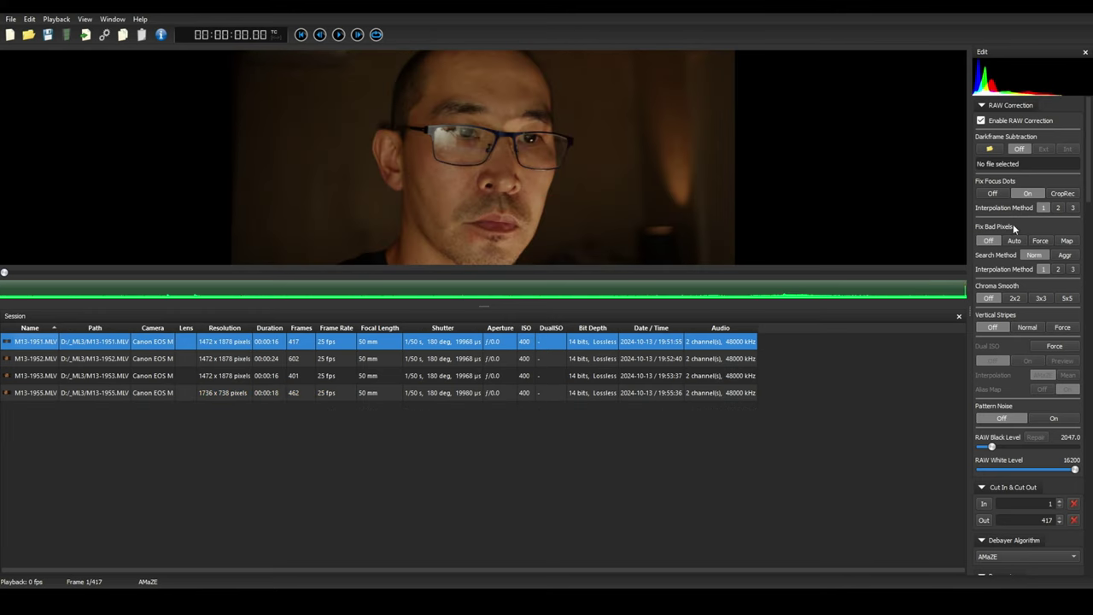
Step: Load DFS_1x3_4_4_1878_ISO400_14lossless.MLV as the external darkframe for M13-1951
{"action": "left_click", "coordinate": [990, 150]}
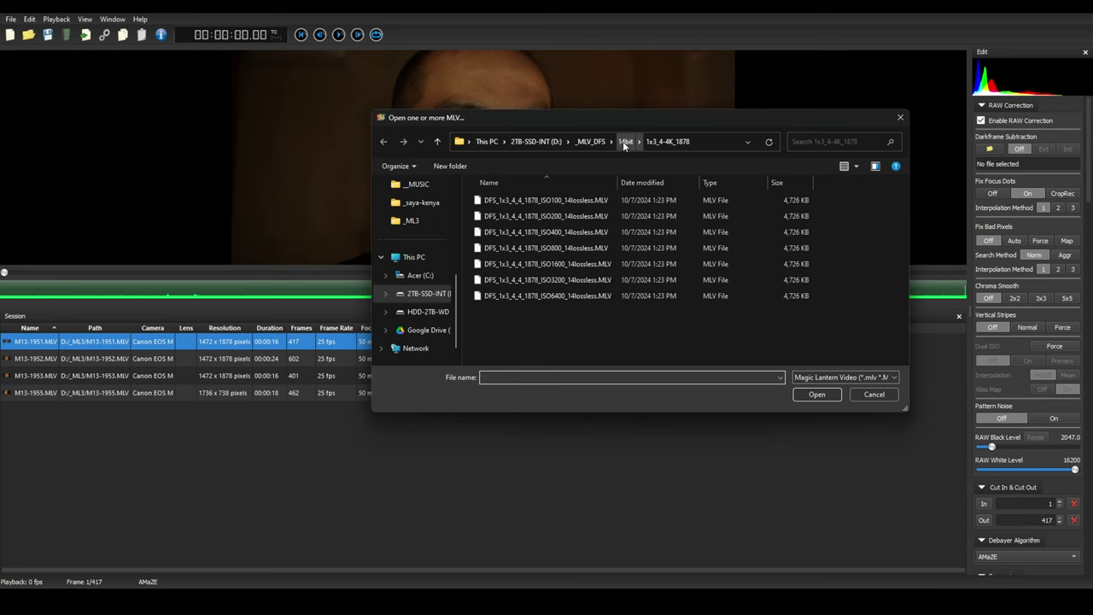
{"action": "mouse_move", "coordinate": [560, 117]}
{"action": "left_mouse_down"}
{"action": "mouse_move", "coordinate": [691, 110]}
{"action": "mouse_move", "coordinate": [787, 249]}
{"action": "left_mouse_up"}
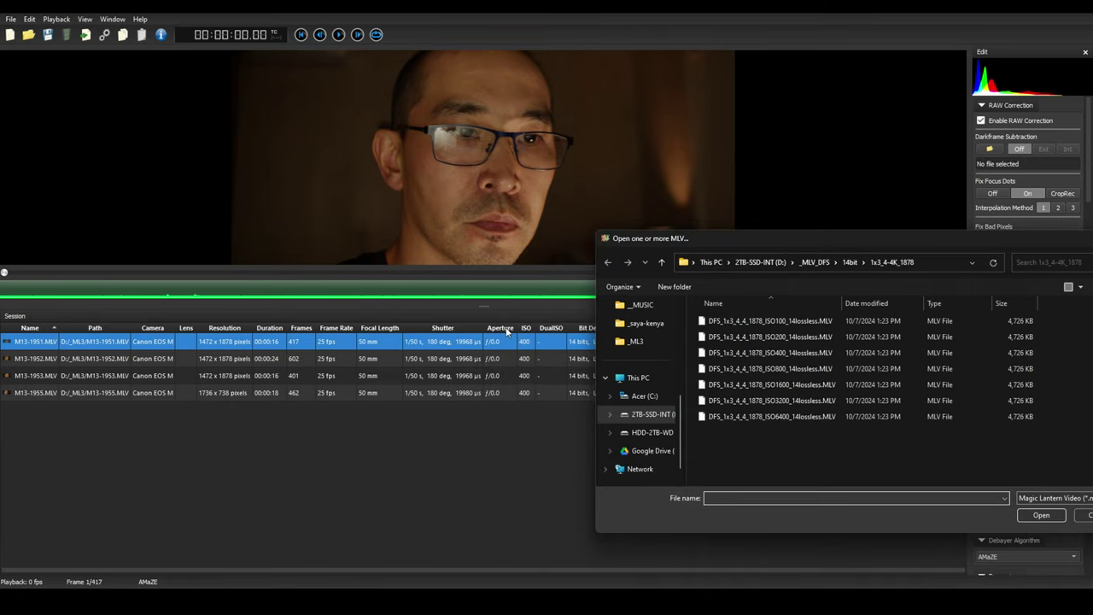
{"action": "left_click_drag", "start_coordinate": [875, 238], "coordinate": [712, 136]}
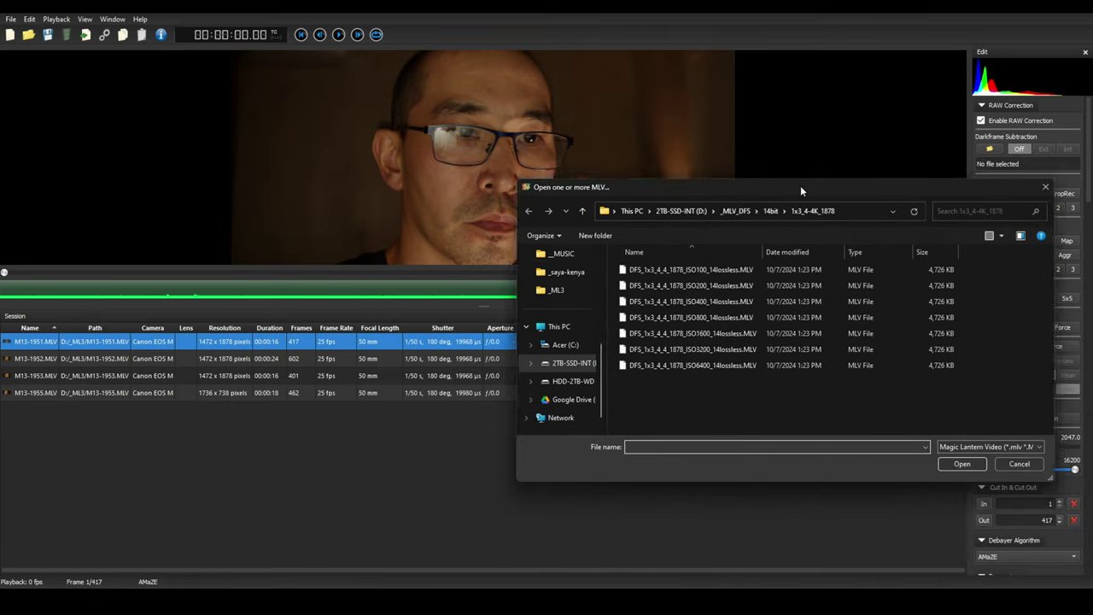
{"action": "left_click", "coordinate": [644, 256]}
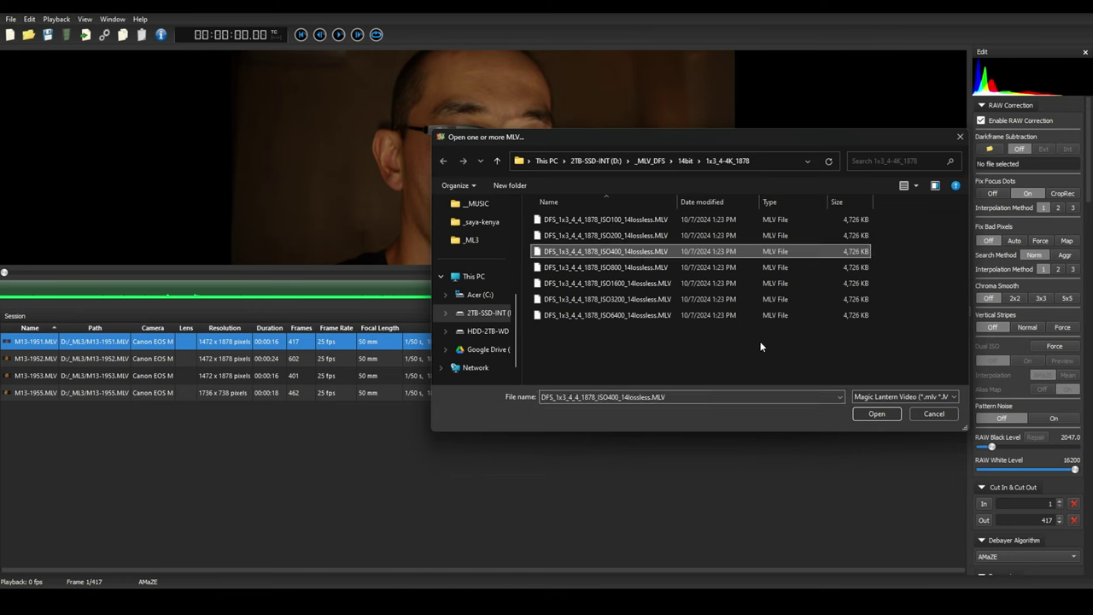
{"action": "left_click", "coordinate": [886, 414]}
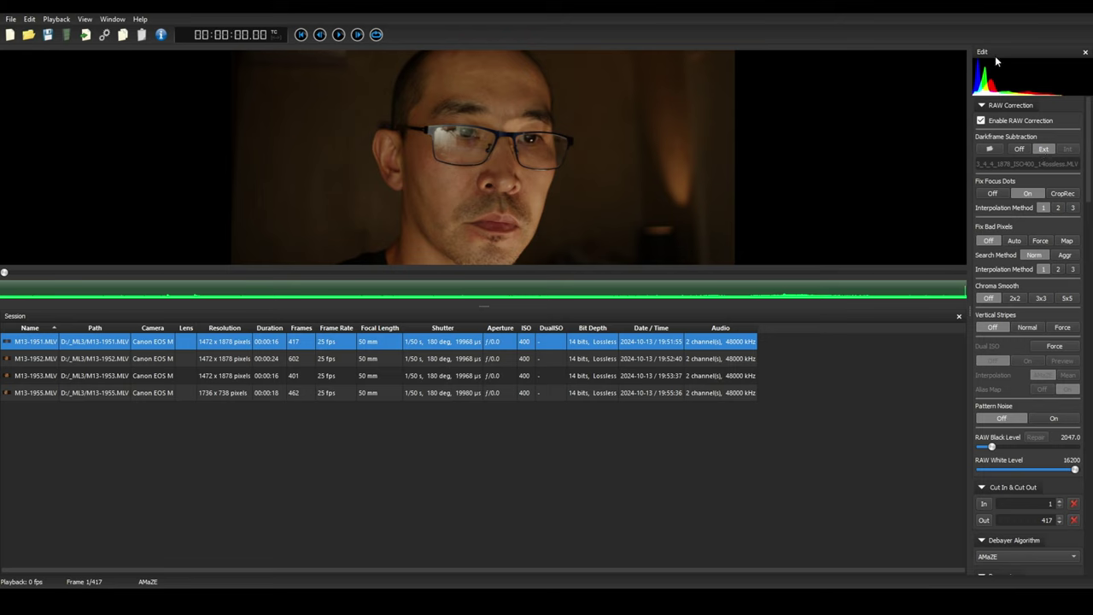
Step: Keep darkframe subtraction on, set Fix Bad Pixels to Auto and Chroma Smooth to 5x5
{"action": "left_click", "coordinate": [1020, 150]}
{"action": "left_click", "coordinate": [1042, 149]}
{"action": "left_click", "coordinate": [1013, 241]}
{"action": "left_click", "coordinate": [1067, 299]}
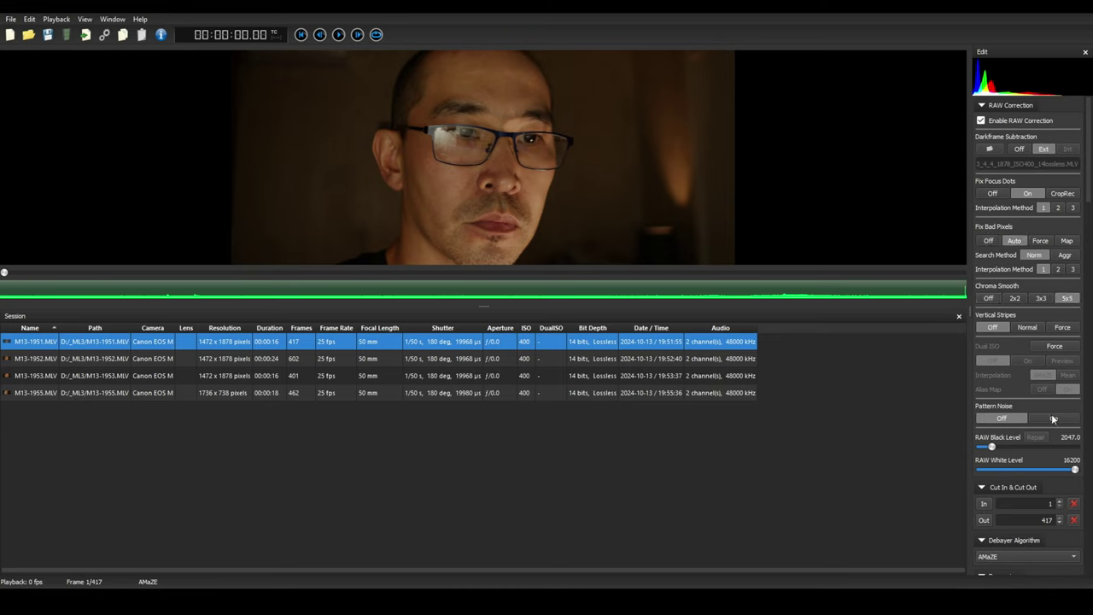
Step: Choose the Davinci WG/Intermediate profile preset and raise Sharpen to 20
{"action": "scroll", "coordinate": [1037, 327], "scroll_direction": "down", "scroll_amount": 5}
{"action": "scroll", "coordinate": [1037, 327], "scroll_direction": "down", "scroll_amount": 5}
{"action": "scroll", "coordinate": [1037, 327], "scroll_direction": "down", "scroll_amount": 5}
{"action": "scroll", "coordinate": [1037, 327], "scroll_direction": "down", "scroll_amount": 5}
{"action": "scroll", "coordinate": [1037, 327], "scroll_direction": "up", "scroll_amount": 1}
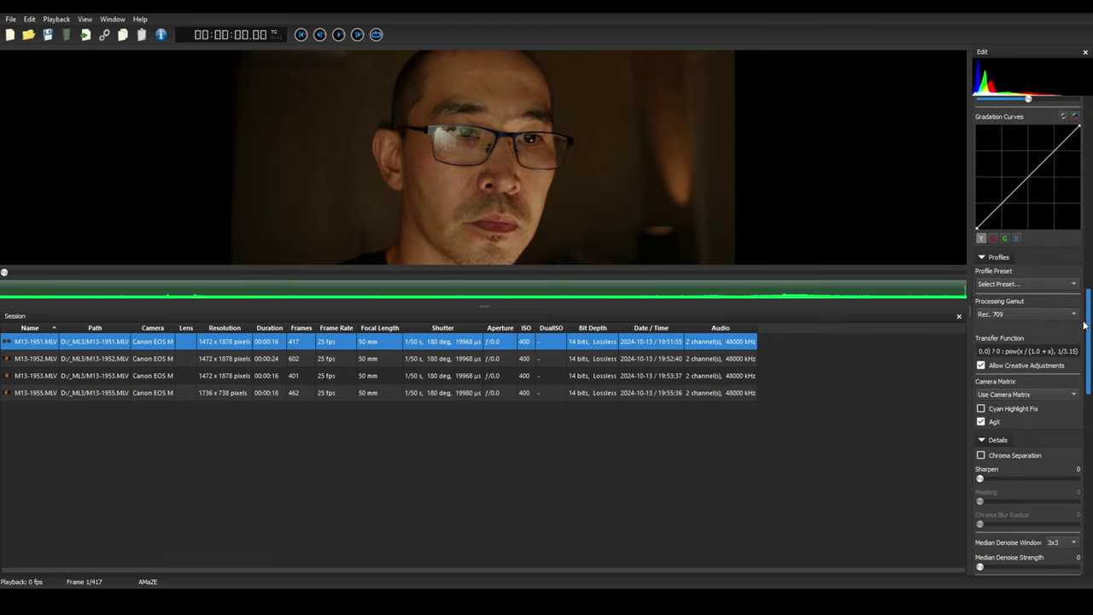
{"action": "left_click", "coordinate": [1060, 290]}
{"action": "left_click", "coordinate": [1034, 403]}
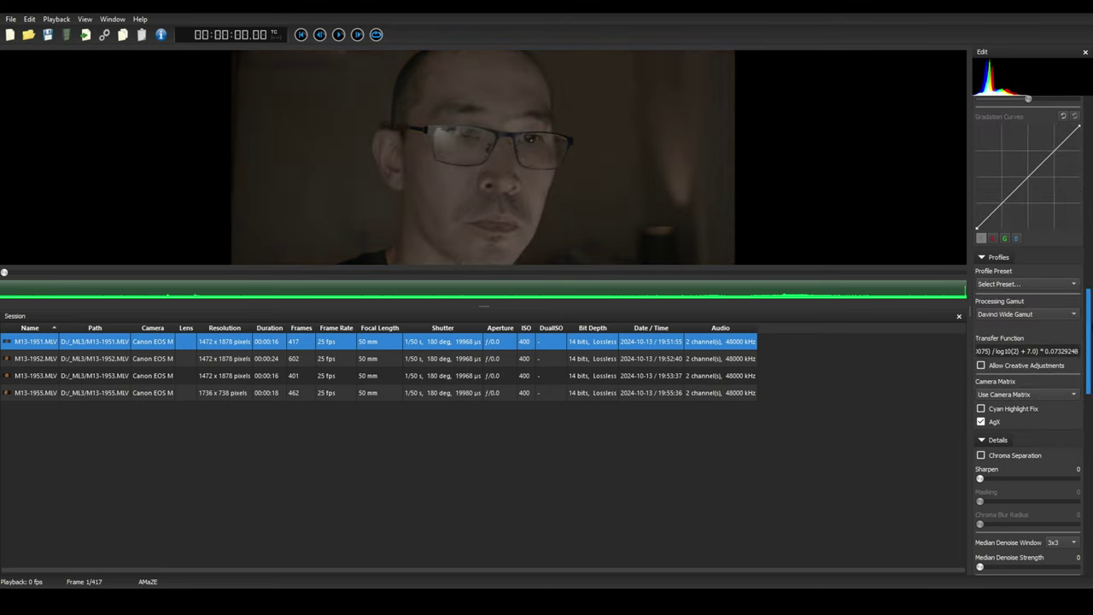
{"action": "scroll", "coordinate": [1088, 331], "scroll_direction": "down", "scroll_amount": 2}
{"action": "scroll", "coordinate": [1087, 332], "scroll_direction": "down", "scroll_amount": 1}
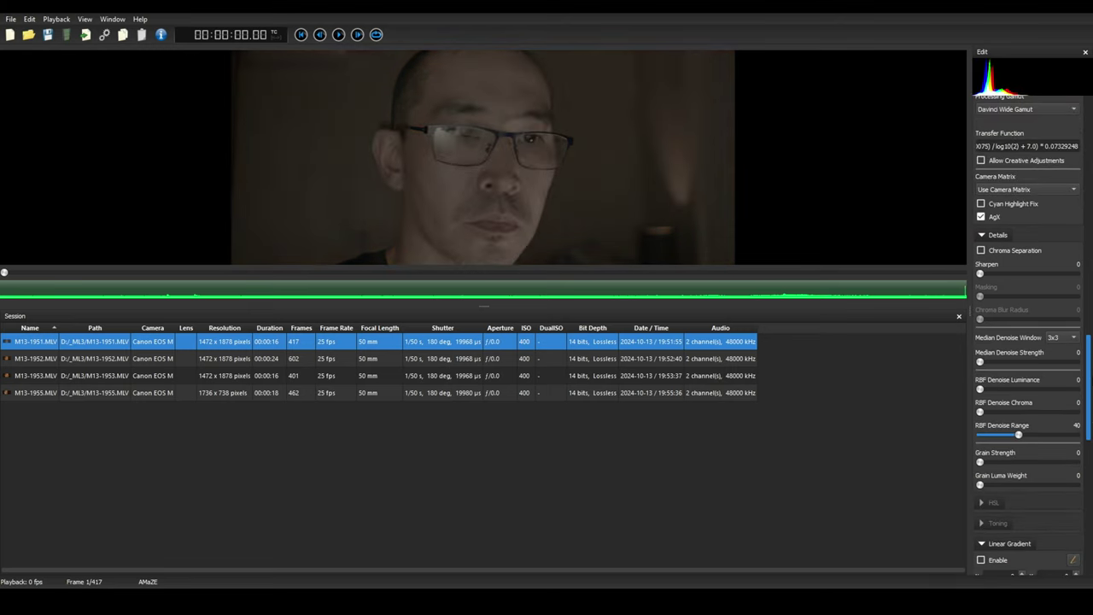
{"action": "left_click_drag", "start_coordinate": [979, 273], "coordinate": [998, 273]}
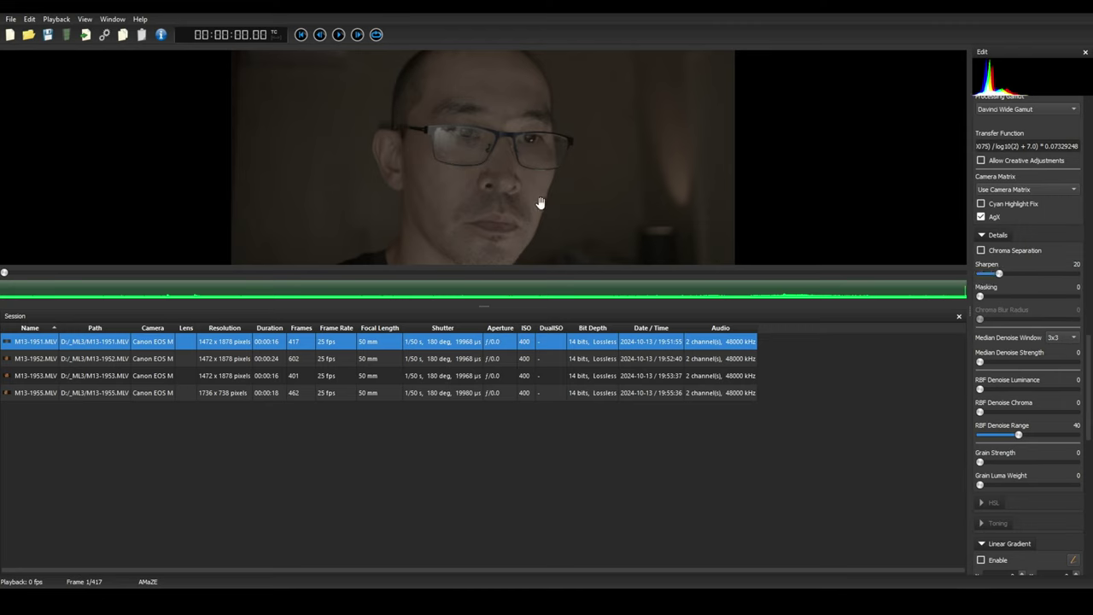
Step: Copy M13-1951's receipt, paste it onto M13-1952 and M13-1953, and check both clips
{"action": "left_click", "coordinate": [123, 35]}
{"action": "left_click", "coordinate": [716, 420]}
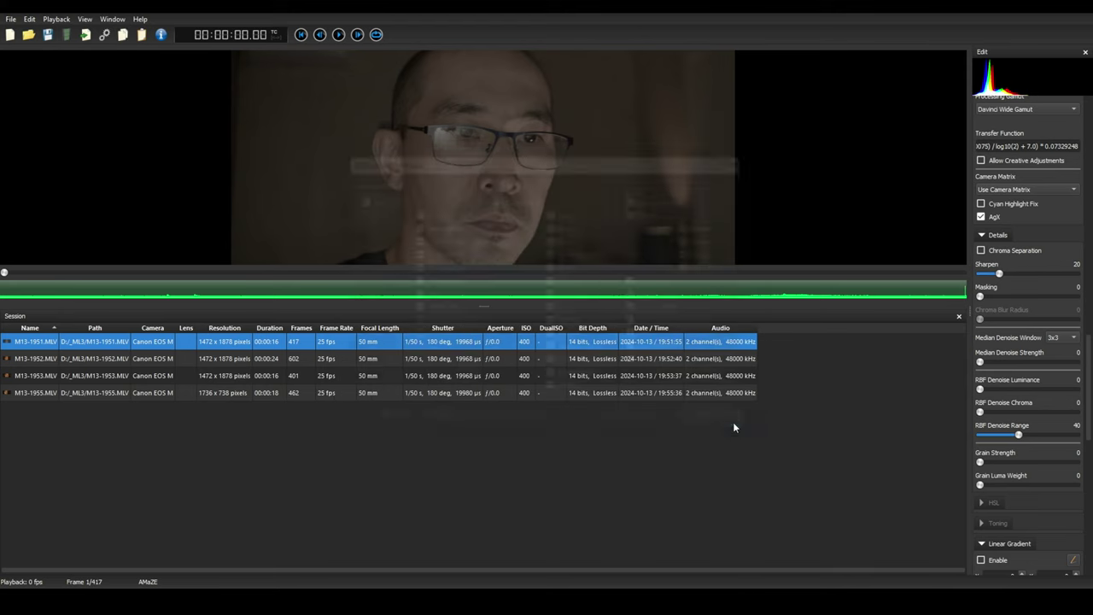
{"action": "left_click", "coordinate": [254, 376], "text": "shift"}
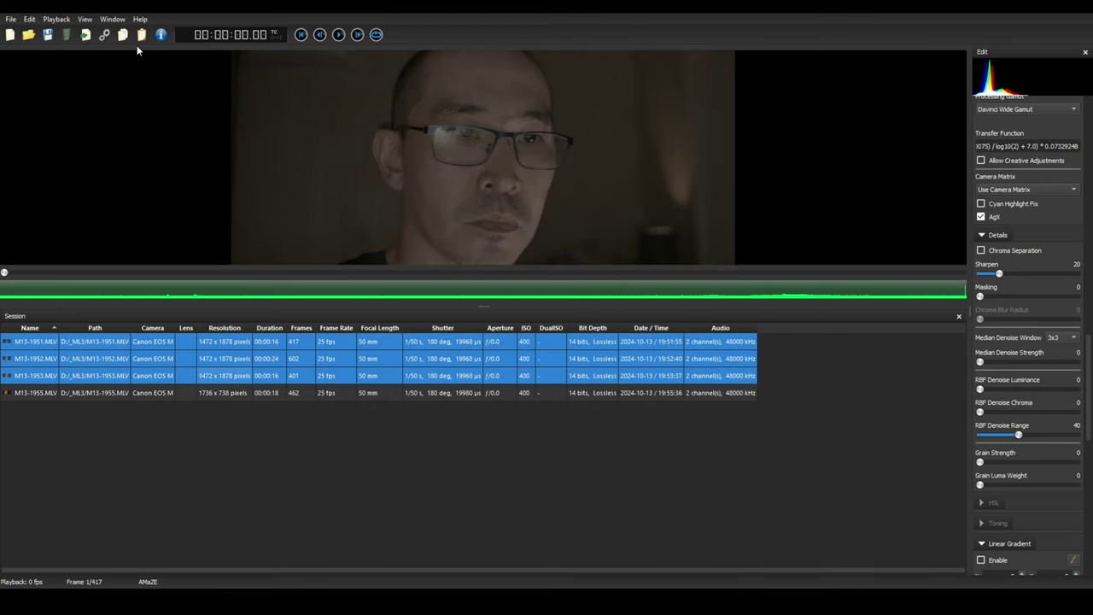
{"action": "left_click", "coordinate": [440, 365]}
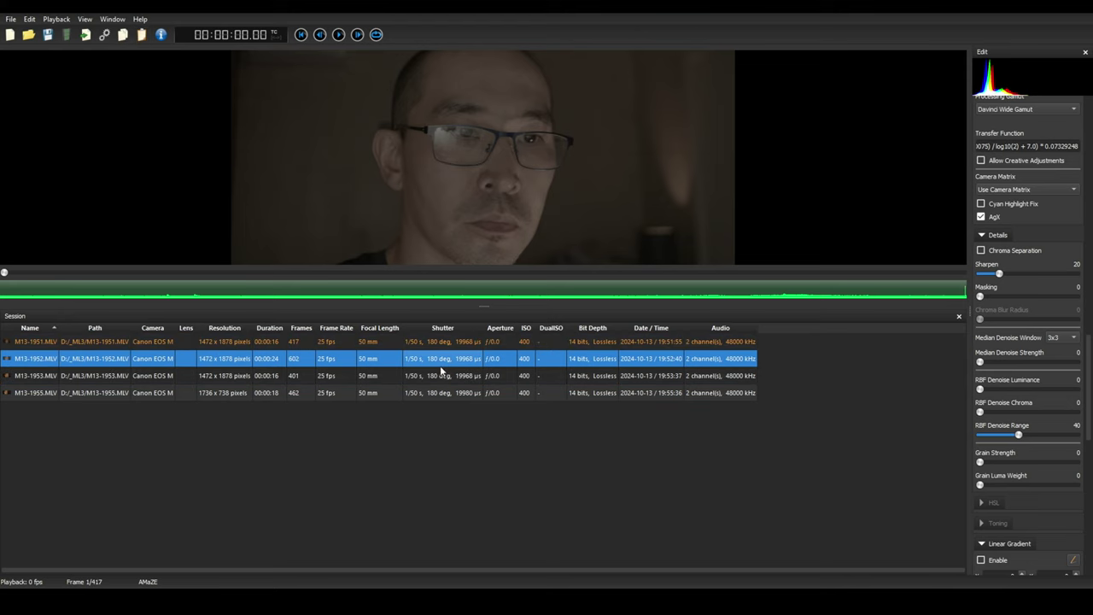
{"action": "left_click", "coordinate": [442, 376]}
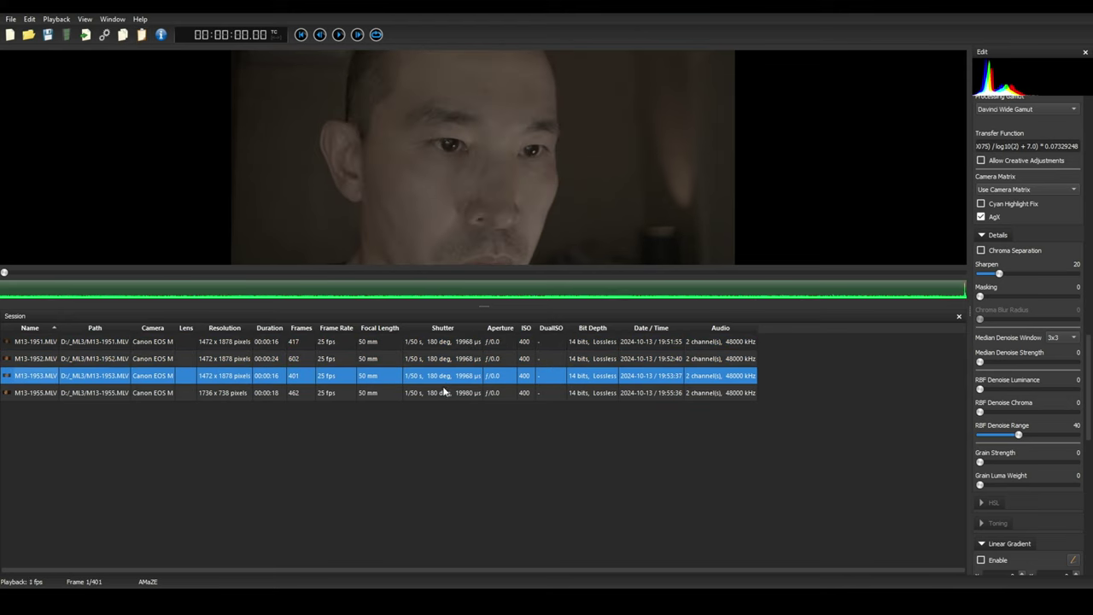
{"action": "left_click", "coordinate": [411, 393]}
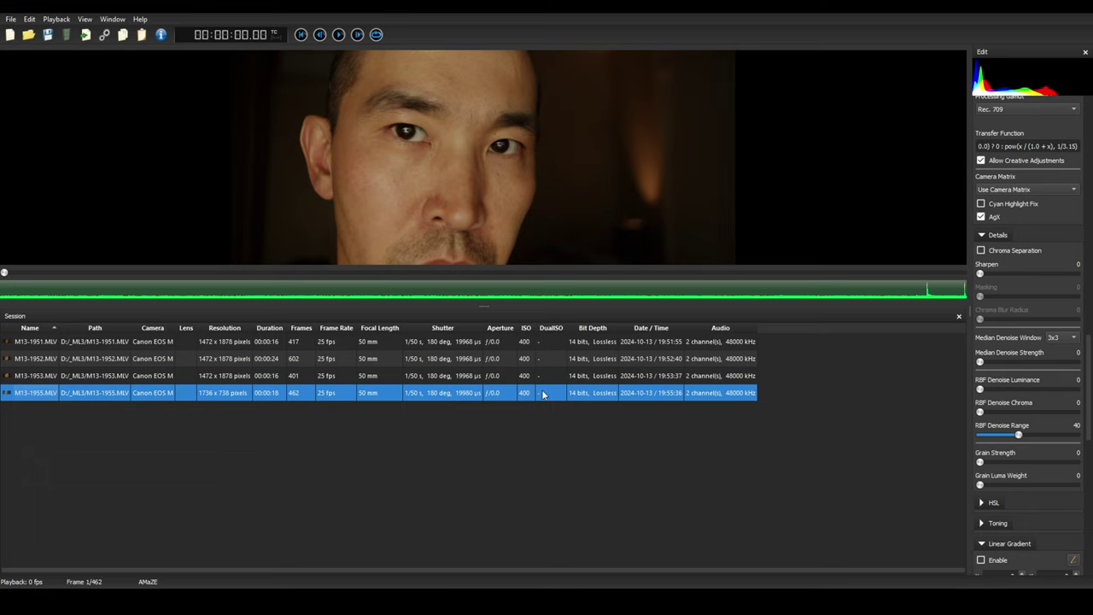
Step: Load the ISO400 darkframe from 14bit > 3x3_1080_2_35x1736x738_HFR for M13-1955
{"action": "scroll", "coordinate": [1020, 175], "scroll_direction": "up", "scroll_amount": 5}
{"action": "scroll", "coordinate": [1025, 171], "scroll_direction": "up", "scroll_amount": 5}
{"action": "scroll", "coordinate": [1033, 162], "scroll_direction": "up", "scroll_amount": 5}
{"action": "scroll", "coordinate": [1046, 149], "scroll_direction": "up", "scroll_amount": 3}
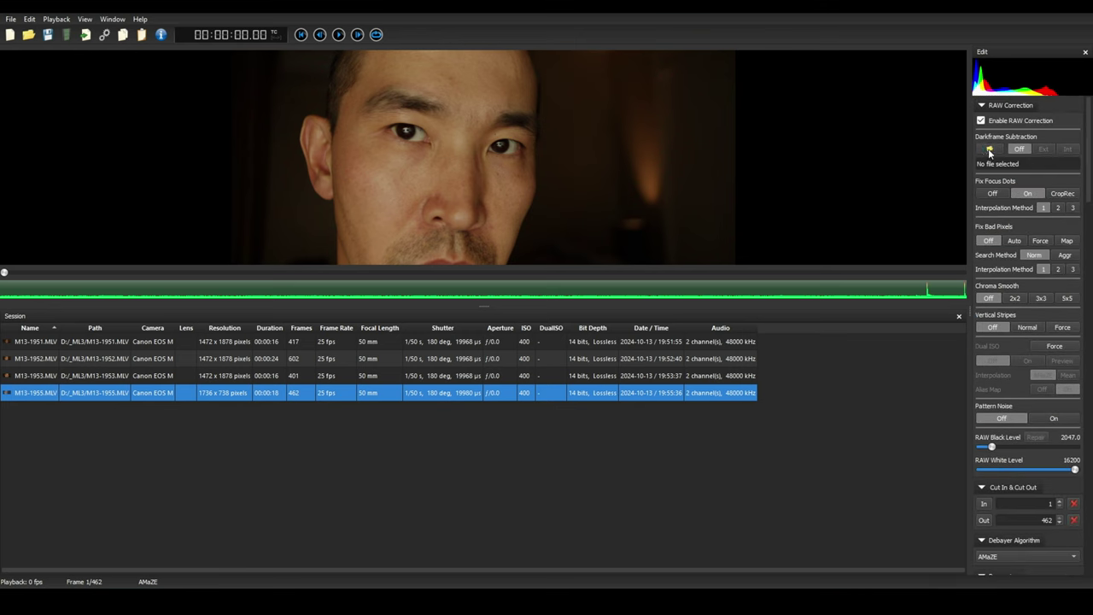
{"action": "left_click", "coordinate": [990, 150]}
{"action": "left_click", "coordinate": [685, 161]}
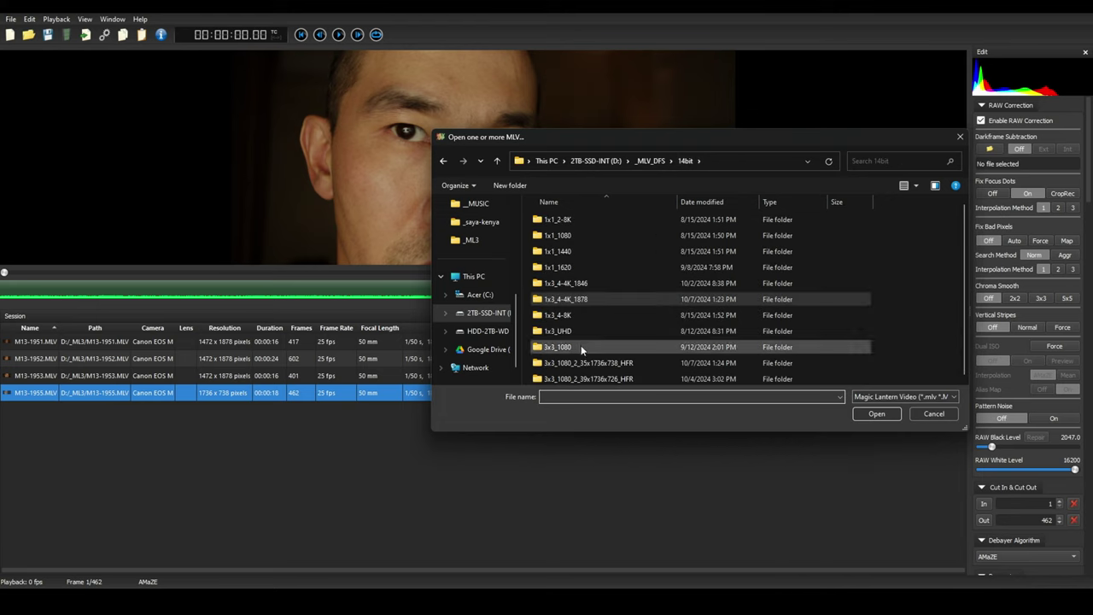
{"action": "double_click", "coordinate": [639, 364]}
{"action": "left_click", "coordinate": [671, 255]}
{"action": "left_click", "coordinate": [879, 415]}
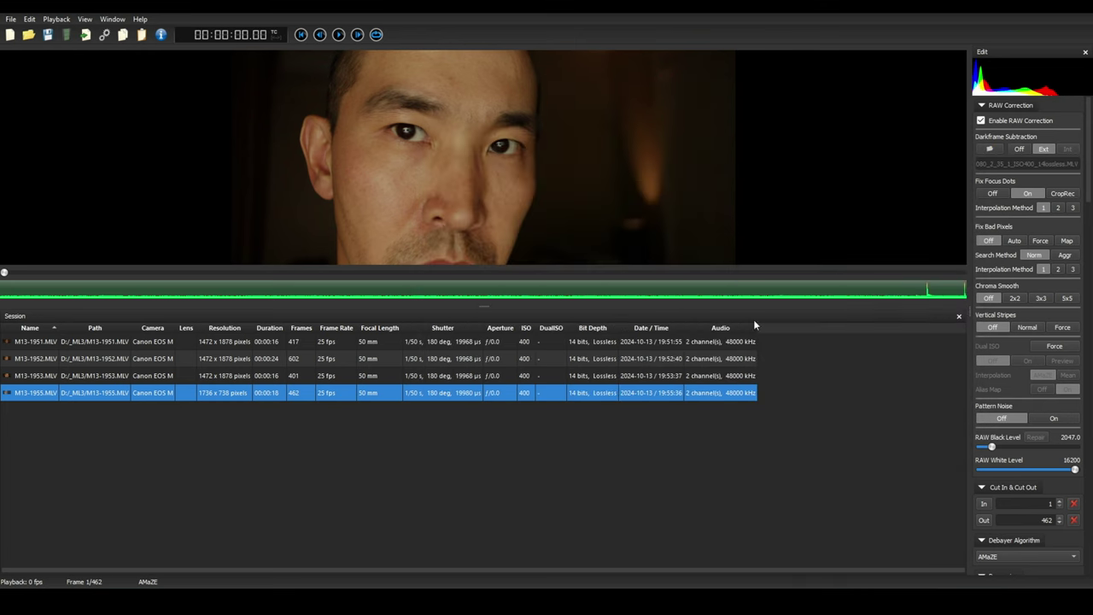
Step: Zoom the viewer to 100% and inspect plain skin on a later frame
{"action": "right_click", "coordinate": [415, 227]}
{"action": "left_click", "coordinate": [452, 247]}
{"action": "left_click_drag", "start_coordinate": [452, 247], "coordinate": [409, 187]}
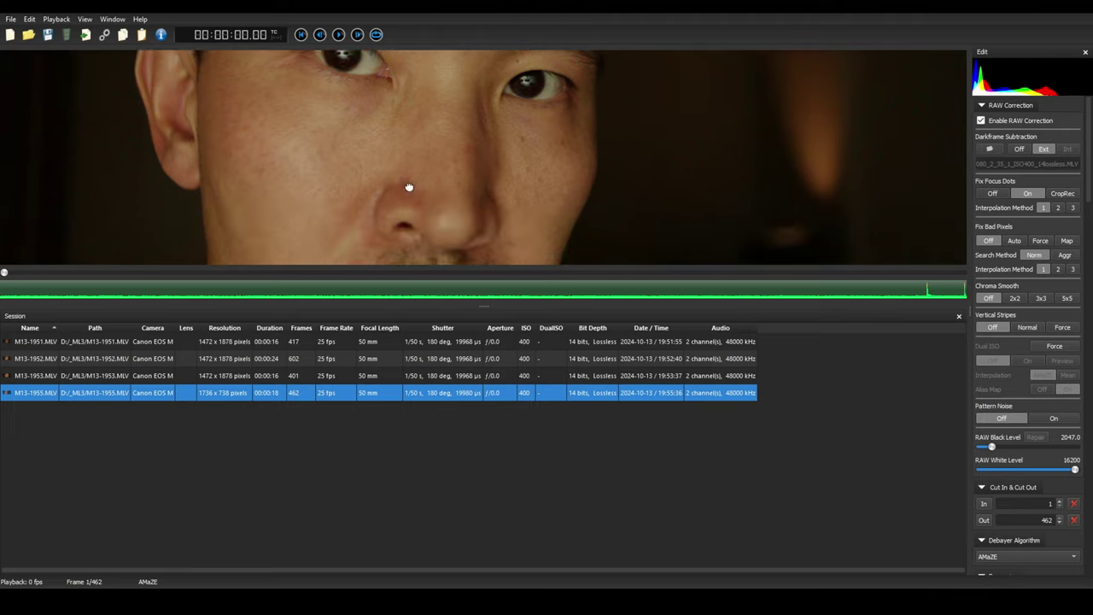
{"action": "scroll", "coordinate": [385, 183], "scroll_direction": "up", "scroll_amount": 5}
{"action": "scroll", "coordinate": [409, 177], "scroll_direction": "up", "scroll_amount": 2}
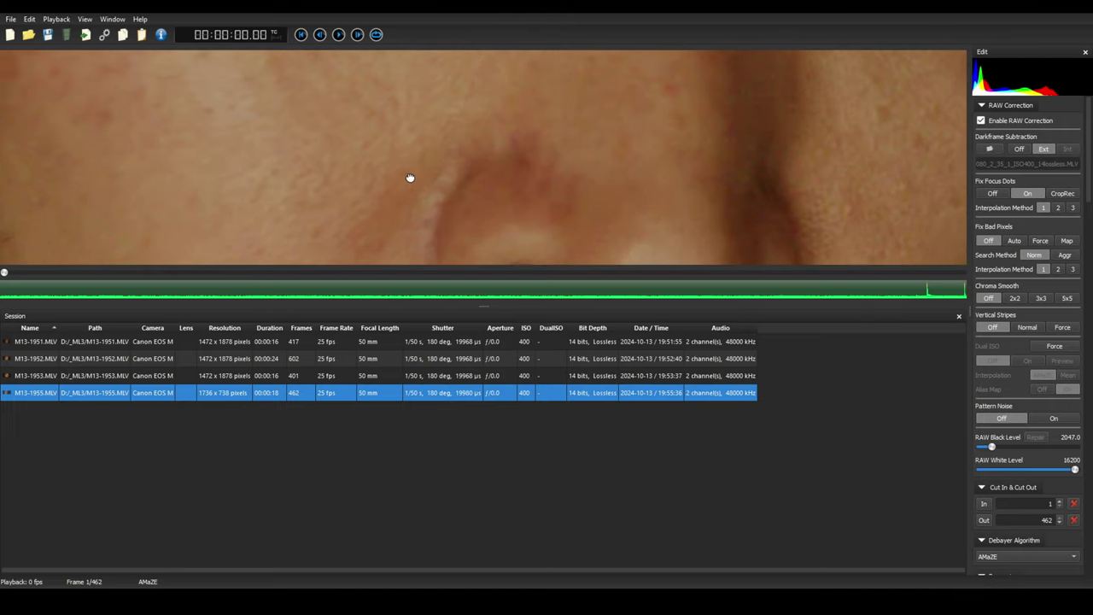
{"action": "left_click_drag", "start_coordinate": [370, 222], "coordinate": [427, 166]}
{"action": "left_click_drag", "start_coordinate": [450, 115], "coordinate": [457, 139]}
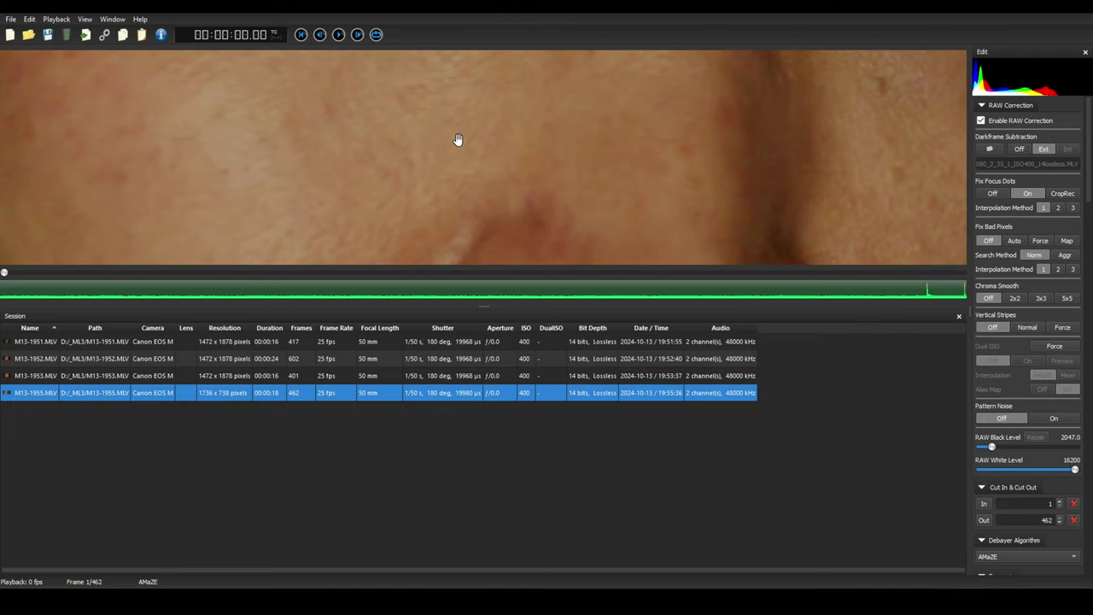
{"action": "scroll", "coordinate": [457, 139], "scroll_direction": "up", "scroll_amount": 2}
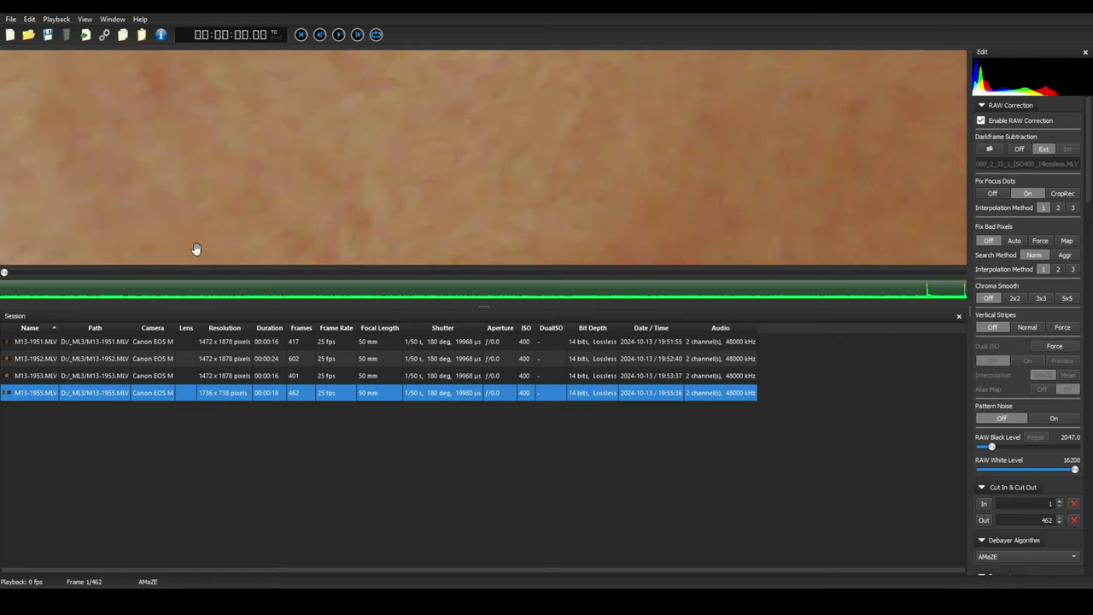
{"action": "mouse_move", "coordinate": [5, 273]}
{"action": "left_mouse_down"}
{"action": "mouse_move", "coordinate": [49, 275]}
{"action": "mouse_move", "coordinate": [37, 273]}
{"action": "left_mouse_up"}
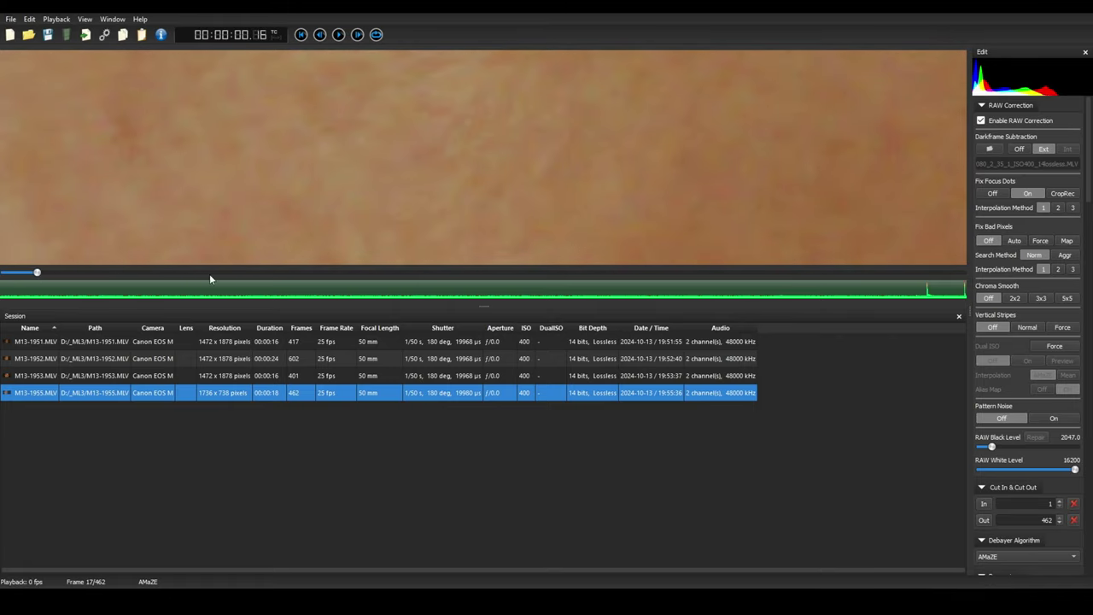
Step: Set Fix Bad Pixels to Map after trying Auto, and start editing the pixel map
{"action": "left_click", "coordinate": [1013, 242]}
{"action": "left_click", "coordinate": [988, 241]}
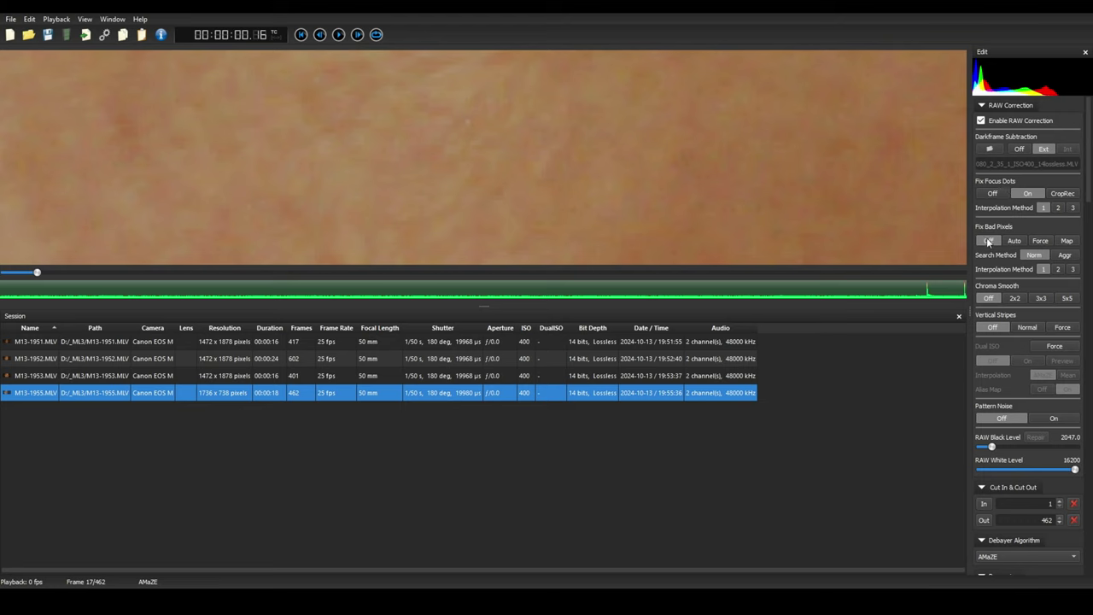
{"action": "left_click", "coordinate": [1069, 241]}
{"action": "left_click", "coordinate": [1034, 255]}
{"action": "left_click_drag", "start_coordinate": [692, 157], "coordinate": [776, 171]}
{"action": "scroll", "coordinate": [786, 175], "scroll_direction": "down", "scroll_amount": 2}
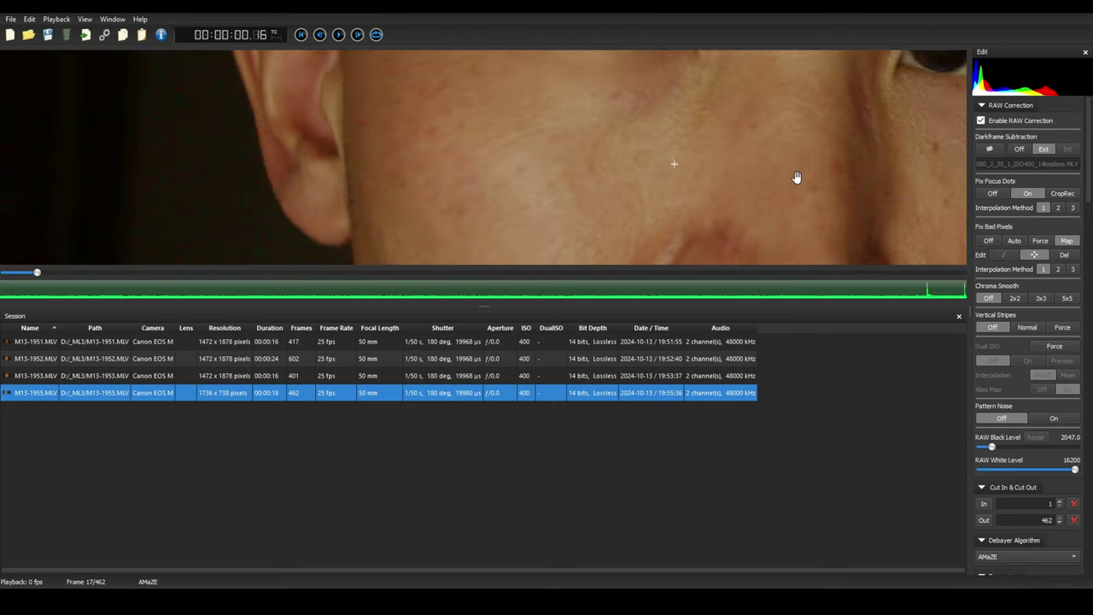
{"action": "scroll", "coordinate": [795, 179], "scroll_direction": "down", "scroll_amount": 2}
{"action": "scroll", "coordinate": [739, 228], "scroll_direction": "down", "scroll_amount": 1}
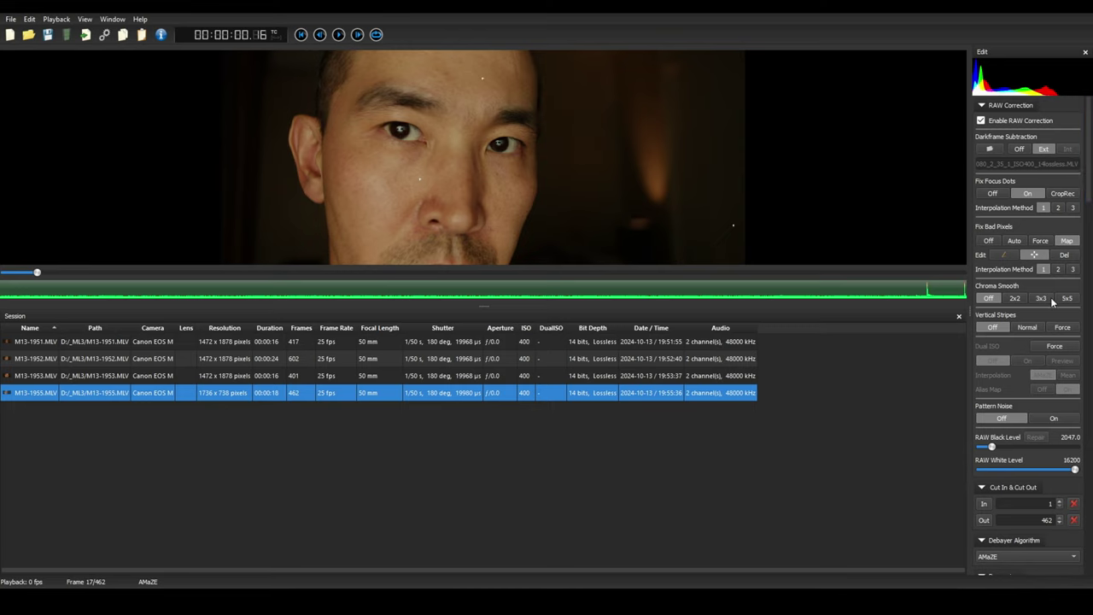
Step: Compare Chroma Smooth at 3x3, 5x5 and Off on M13-1955
{"action": "scroll", "coordinate": [415, 127], "scroll_direction": "up", "scroll_amount": 2}
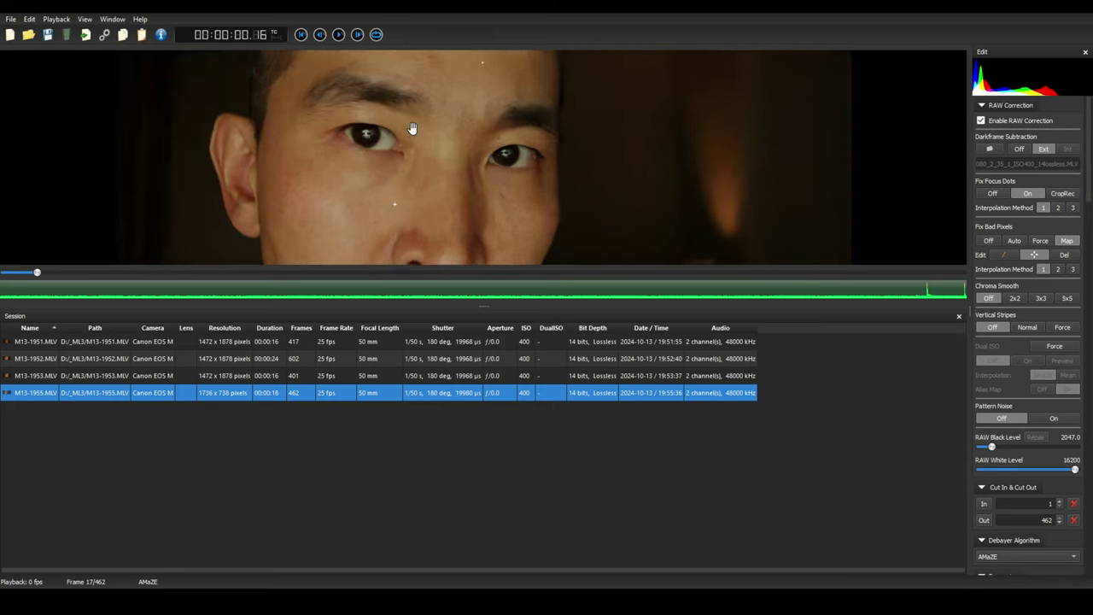
{"action": "scroll", "coordinate": [464, 159], "scroll_direction": "up", "scroll_amount": 2}
{"action": "scroll", "coordinate": [560, 202], "scroll_direction": "up", "scroll_amount": 1}
{"action": "scroll", "coordinate": [584, 202], "scroll_direction": "up", "scroll_amount": 2}
{"action": "scroll", "coordinate": [584, 202], "scroll_direction": "up", "scroll_amount": 2}
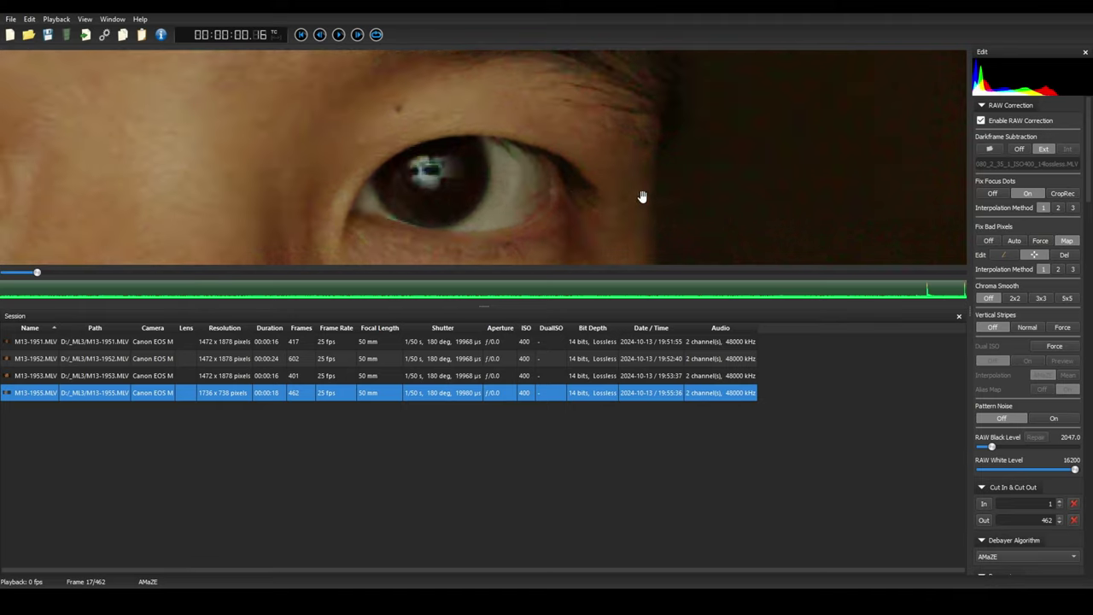
{"action": "left_click", "coordinate": [1041, 298]}
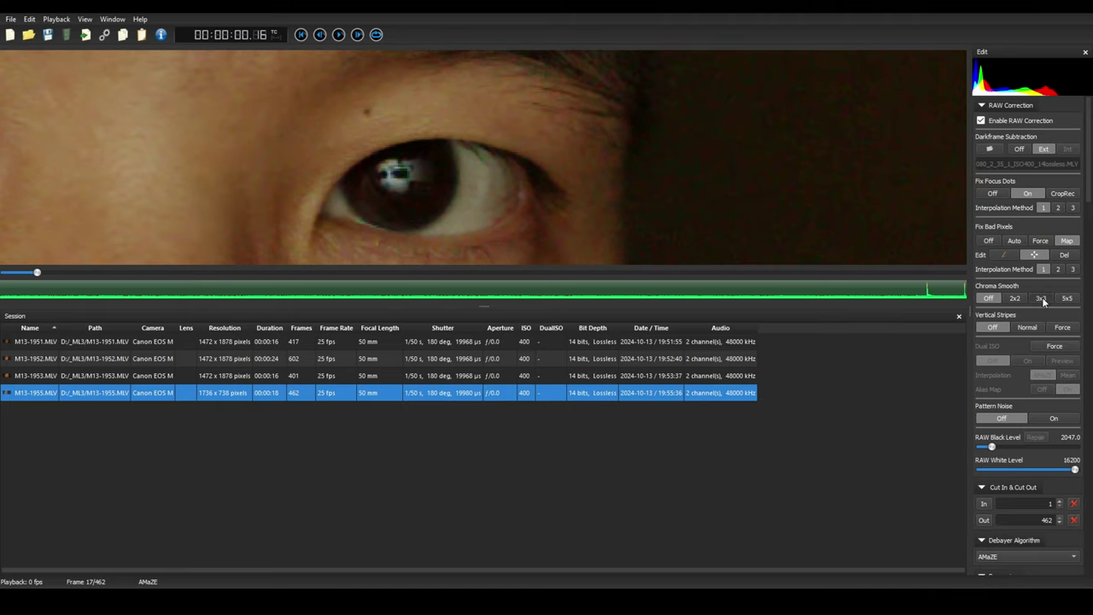
{"action": "scroll", "coordinate": [660, 197], "scroll_direction": "up", "scroll_amount": 1}
{"action": "scroll", "coordinate": [660, 196], "scroll_direction": "up", "scroll_amount": 1}
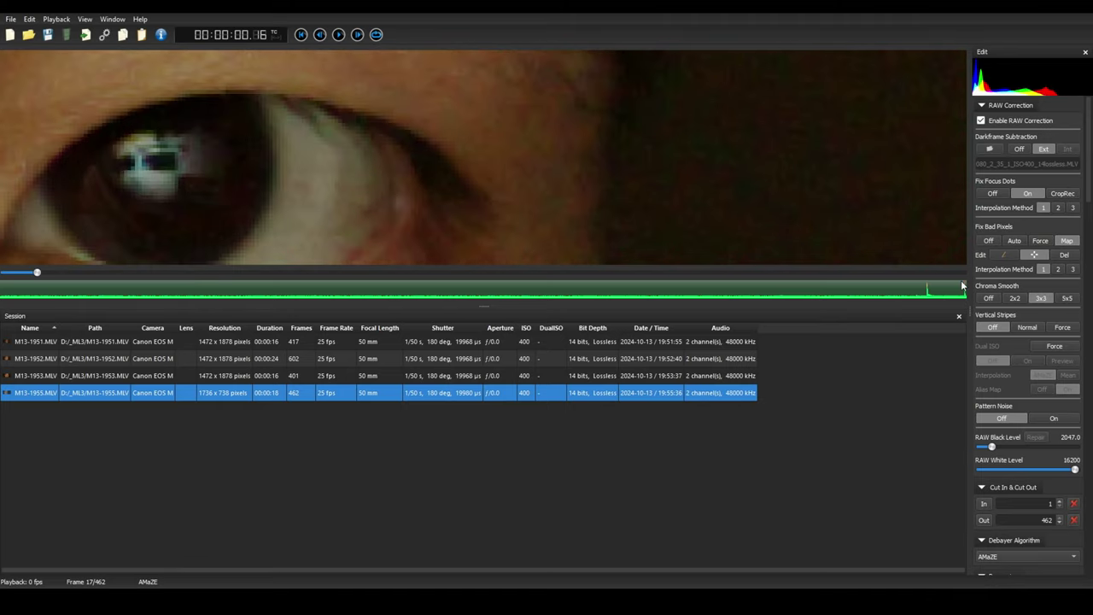
{"action": "left_click", "coordinate": [1067, 299]}
{"action": "left_click", "coordinate": [1037, 299]}
{"action": "left_click", "coordinate": [986, 298]}
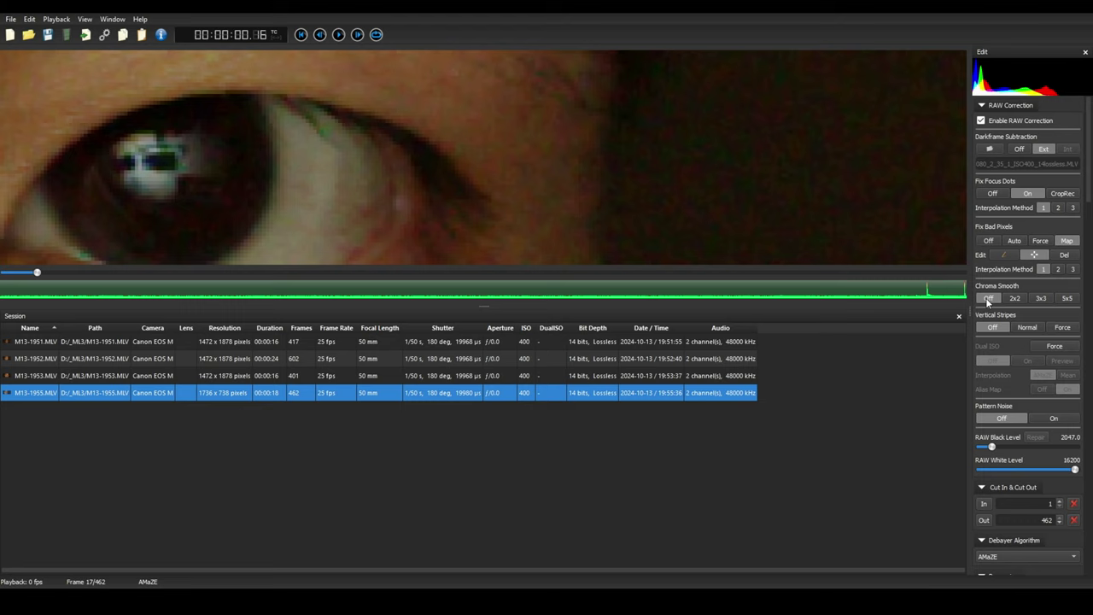
{"action": "left_click", "coordinate": [1044, 298]}
{"action": "left_click", "coordinate": [1068, 298]}
{"action": "left_click", "coordinate": [1042, 298]}
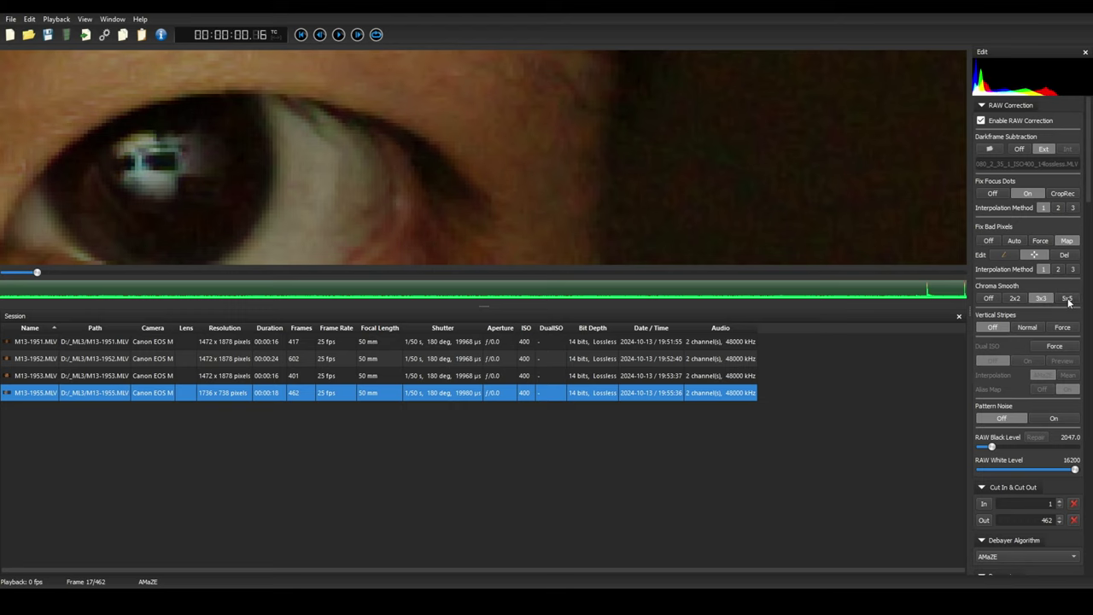
{"action": "left_click", "coordinate": [1068, 299]}
Step: Centre the eye and compare Chroma Smooth at 3x3, 5x5, 2x2 and Off
{"action": "left_click_drag", "start_coordinate": [177, 186], "coordinate": [443, 191]}
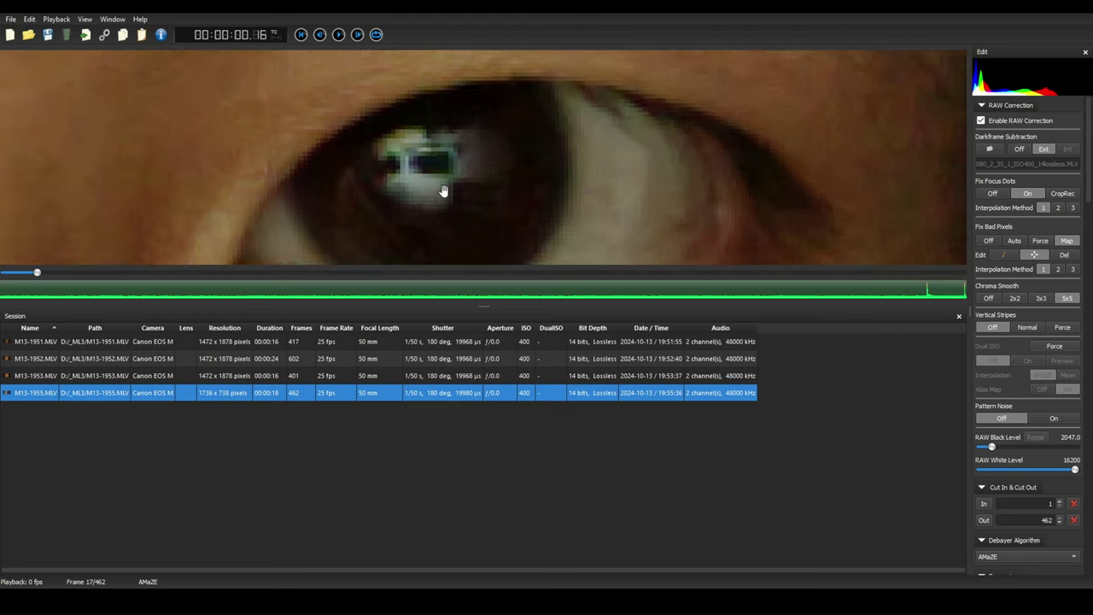
{"action": "scroll", "coordinate": [448, 195], "scroll_direction": "up", "scroll_amount": 2}
{"action": "left_click", "coordinate": [1041, 299]}
{"action": "left_click", "coordinate": [1067, 299]}
{"action": "left_click", "coordinate": [990, 298]}
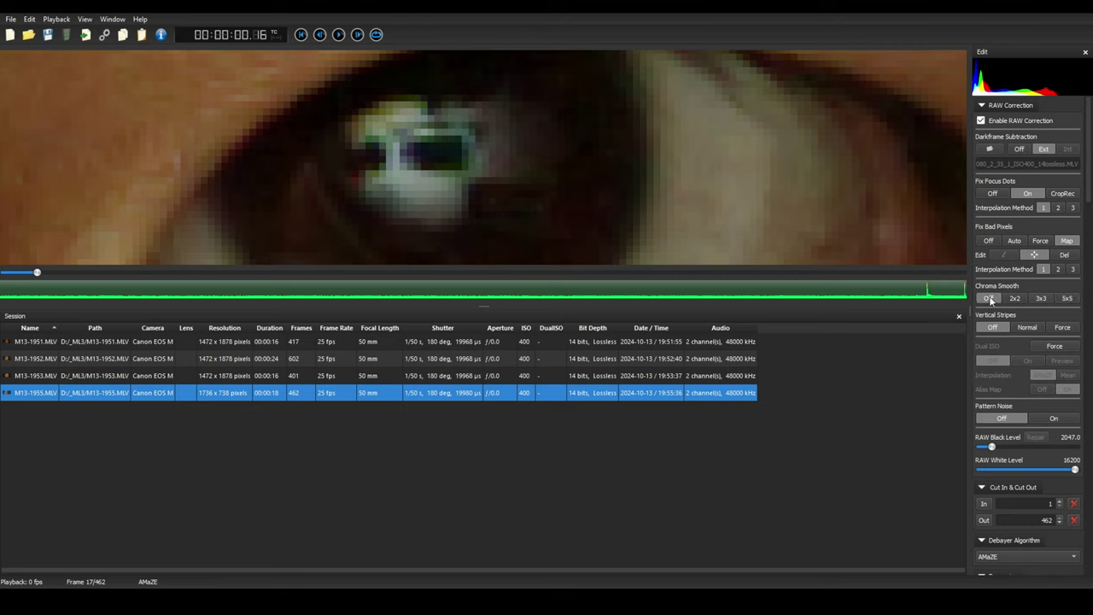
{"action": "left_click", "coordinate": [1068, 298]}
{"action": "left_click", "coordinate": [1046, 297]}
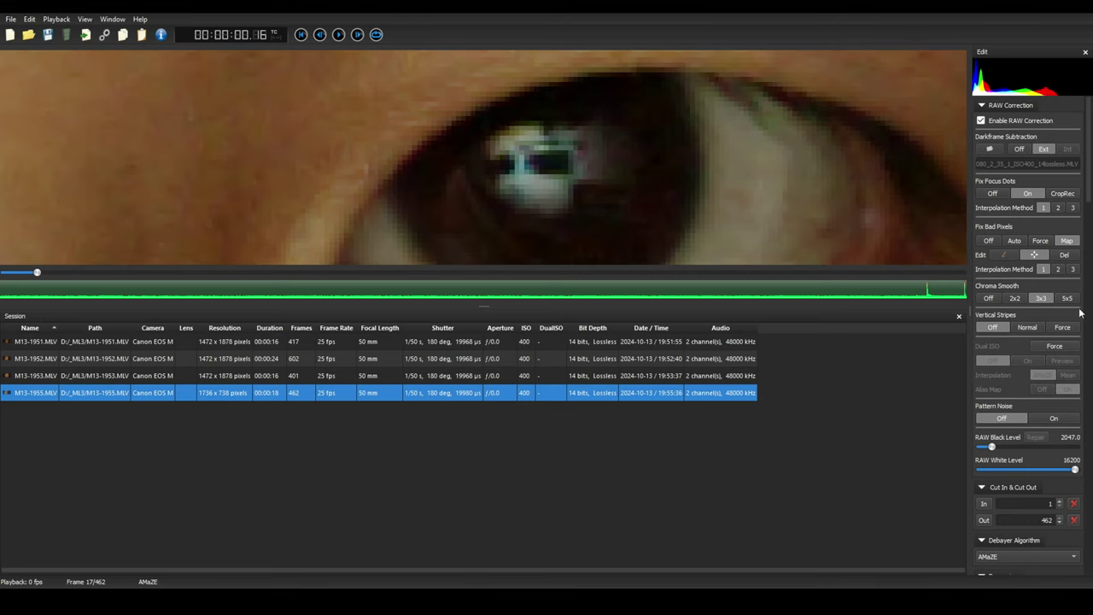
{"action": "left_click", "coordinate": [1067, 299]}
{"action": "left_click", "coordinate": [1014, 297]}
{"action": "left_click", "coordinate": [986, 298]}
{"action": "scroll", "coordinate": [888, 239], "scroll_direction": "down", "scroll_amount": 5}
{"action": "left_click_drag", "start_coordinate": [893, 237], "coordinate": [603, 175]}
{"action": "scroll", "coordinate": [603, 175], "scroll_direction": "down", "scroll_amount": 2}
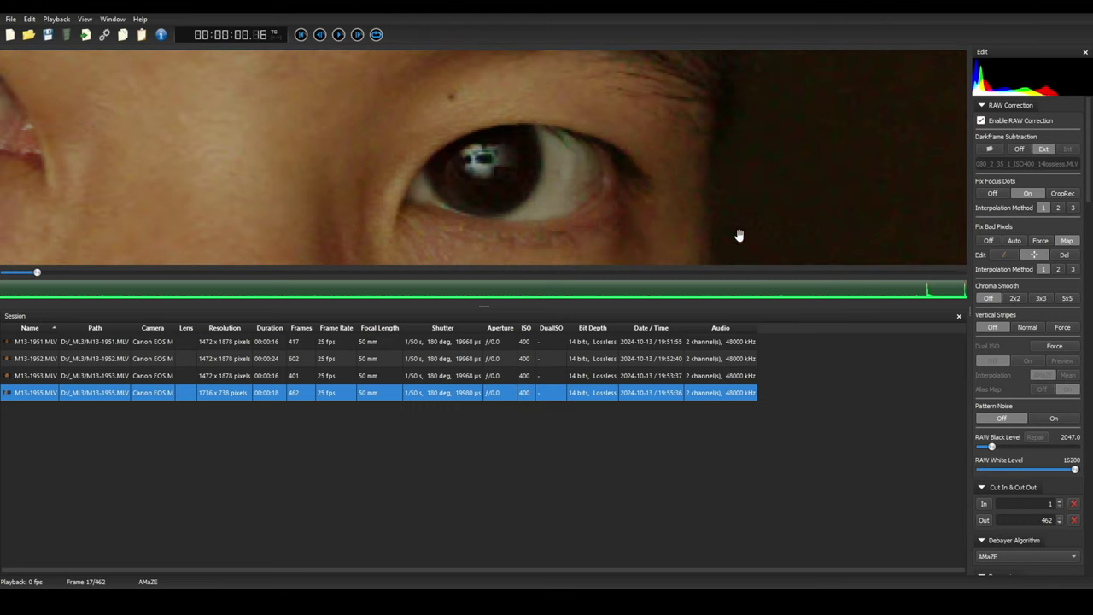
Step: Recompare Off, 3x3 and 5x5 on the face and settle on 3x3 chroma smoothing
{"action": "left_click", "coordinate": [1043, 299]}
{"action": "left_click", "coordinate": [984, 299]}
{"action": "left_click", "coordinate": [1074, 299]}
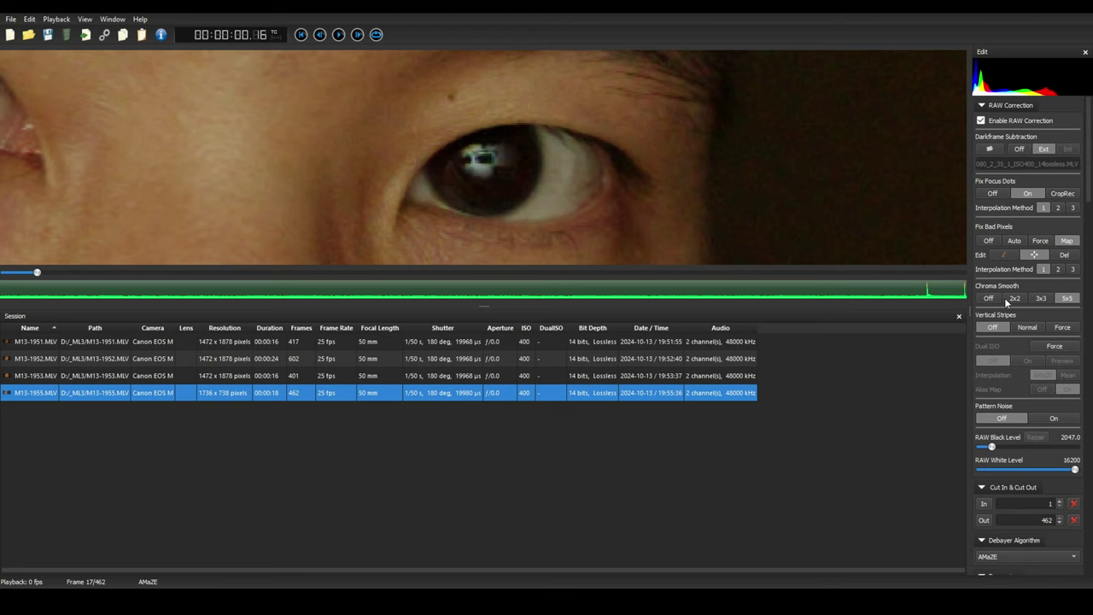
{"action": "left_click", "coordinate": [988, 298]}
{"action": "left_click", "coordinate": [1043, 298]}
{"action": "left_click", "coordinate": [985, 299]}
{"action": "left_click", "coordinate": [1071, 300]}
{"action": "left_click", "coordinate": [1066, 299]}
{"action": "left_click", "coordinate": [1042, 297]}
{"action": "left_click", "coordinate": [1071, 299]}
{"action": "left_click", "coordinate": [1043, 297]}
{"action": "left_click_drag", "start_coordinate": [617, 210], "coordinate": [694, 230]}
{"action": "scroll", "coordinate": [561, 225], "scroll_direction": "down", "scroll_amount": 2}
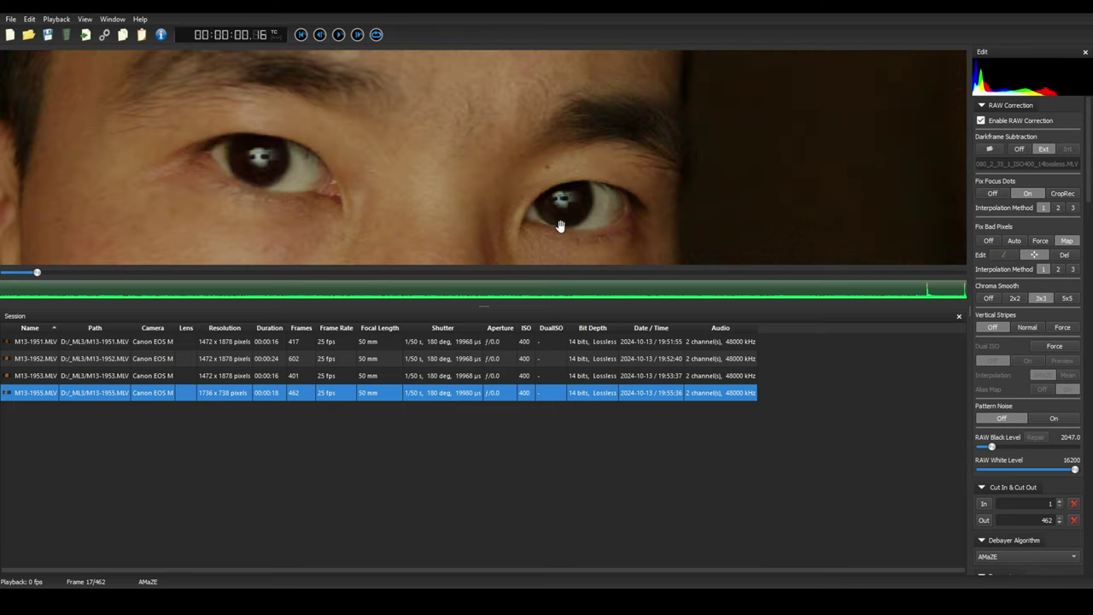
{"action": "scroll", "coordinate": [529, 219], "scroll_direction": "down", "scroll_amount": 2}
{"action": "scroll", "coordinate": [520, 227], "scroll_direction": "down", "scroll_amount": 2}
{"action": "scroll", "coordinate": [521, 228], "scroll_direction": "down", "scroll_amount": 1}
Step: In the Details section, raise Sharpen on M13-1955 from 0 to 20
{"action": "scroll", "coordinate": [521, 229], "scroll_direction": "up", "scroll_amount": 1}
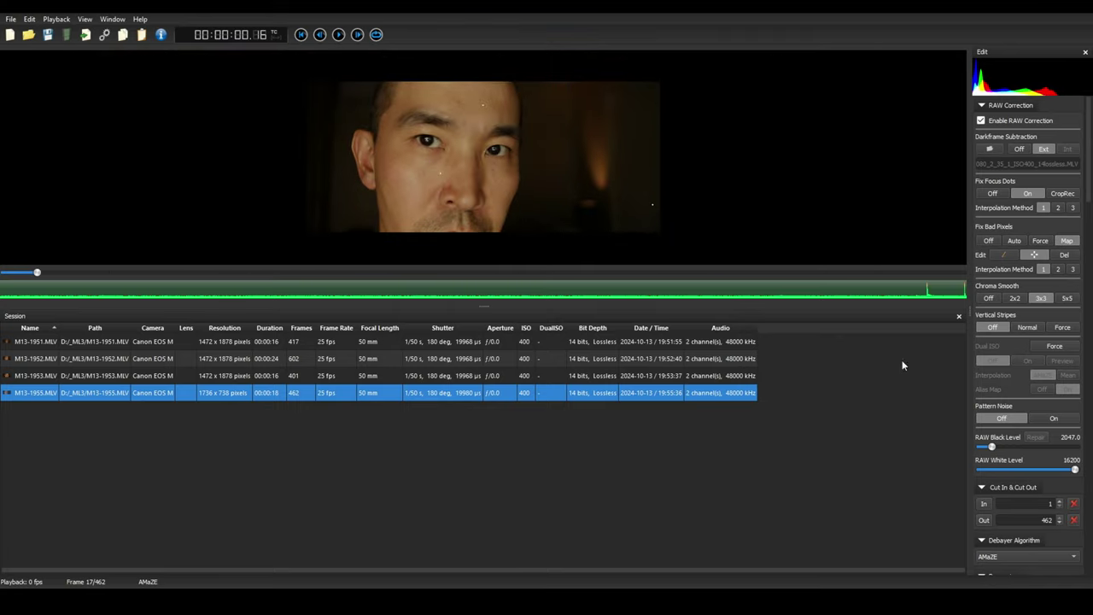
{"action": "left_click_drag", "start_coordinate": [1085, 181], "coordinate": [1086, 282]}
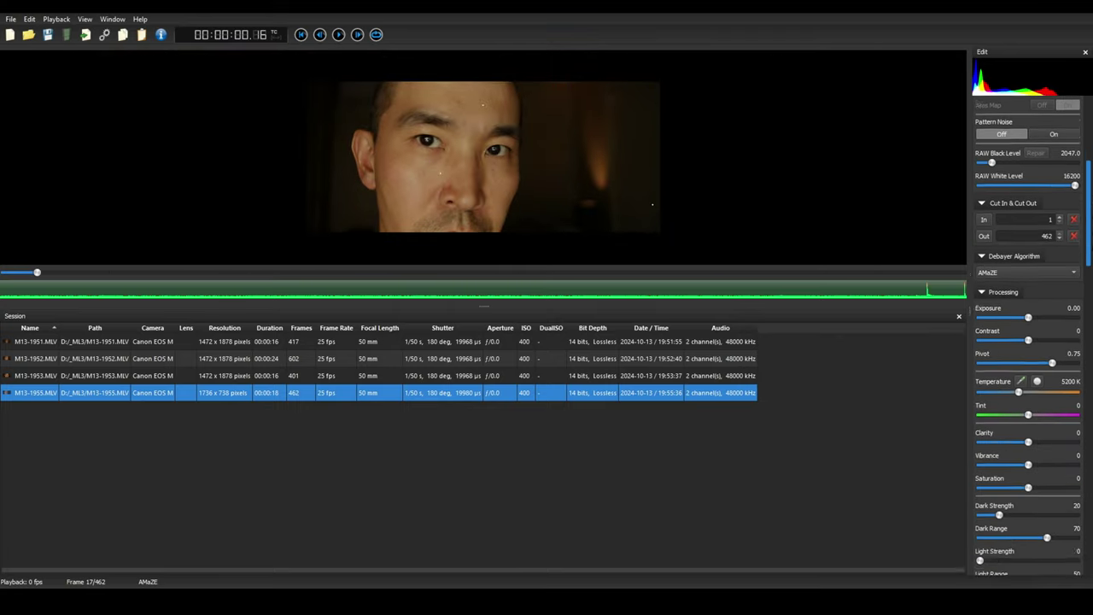
{"action": "scroll", "coordinate": [1027, 336], "scroll_direction": "down", "scroll_amount": 1}
{"action": "scroll", "coordinate": [1028, 335], "scroll_direction": "down", "scroll_amount": 1}
{"action": "scroll", "coordinate": [1027, 336], "scroll_direction": "down", "scroll_amount": 1}
{"action": "scroll", "coordinate": [1028, 336], "scroll_direction": "down", "scroll_amount": 1}
{"action": "scroll", "coordinate": [1028, 336], "scroll_direction": "down", "scroll_amount": 1}
{"action": "scroll", "coordinate": [1028, 335], "scroll_direction": "down", "scroll_amount": 1}
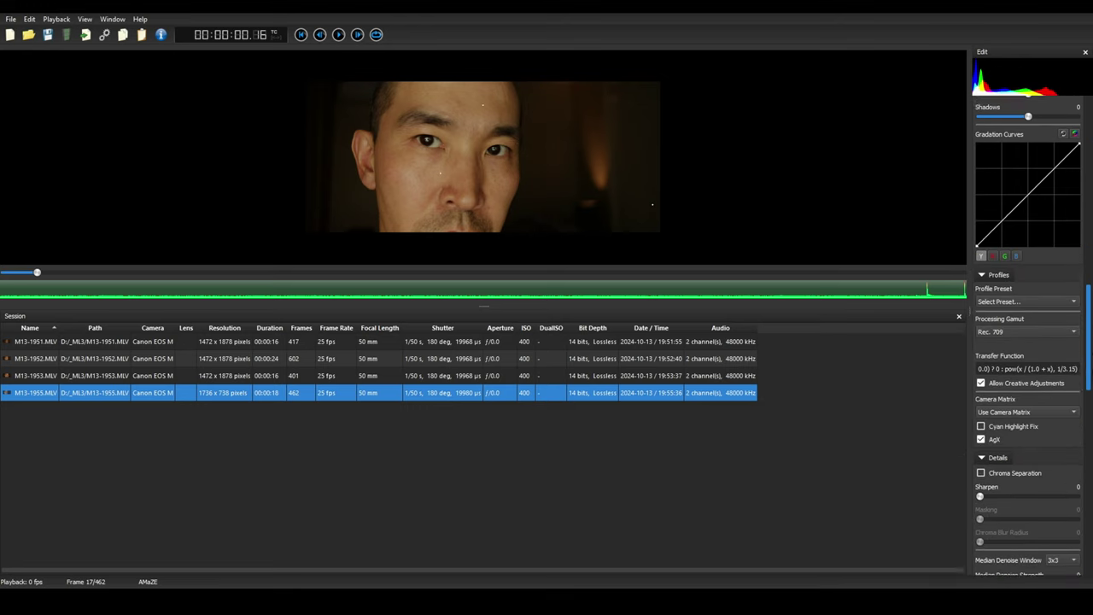
{"action": "scroll", "coordinate": [1028, 335], "scroll_direction": "down", "scroll_amount": 1}
{"action": "scroll", "coordinate": [1028, 335], "scroll_direction": "down", "scroll_amount": 1}
{"action": "scroll", "coordinate": [1025, 346], "scroll_direction": "down", "scroll_amount": 1}
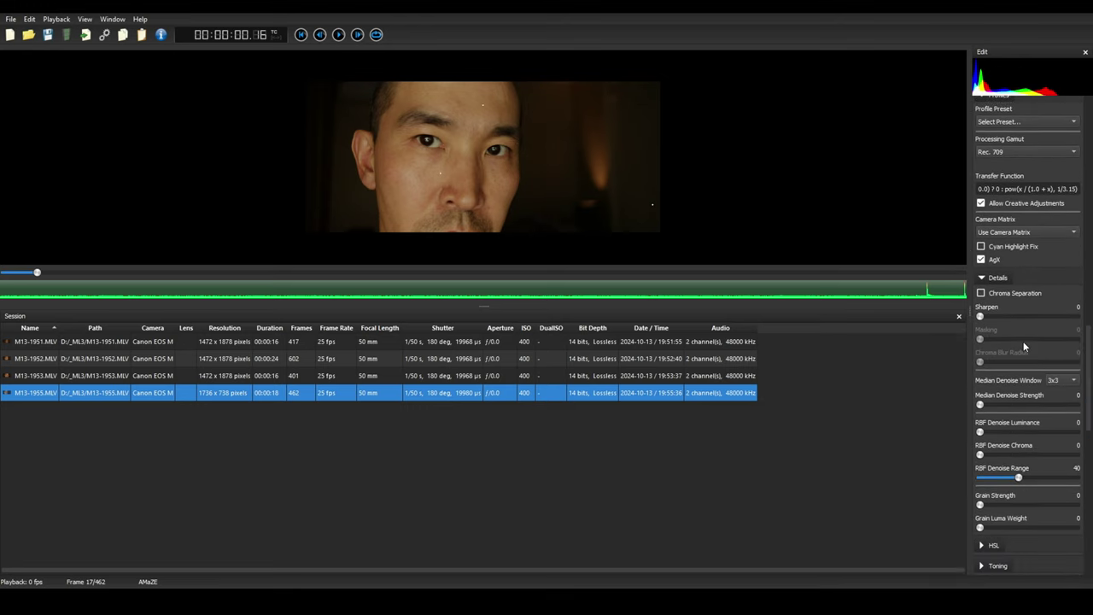
{"action": "scroll", "coordinate": [384, 159], "scroll_direction": "up", "scroll_amount": 1}
{"action": "scroll", "coordinate": [572, 155], "scroll_direction": "up", "scroll_amount": 2}
{"action": "scroll", "coordinate": [529, 130], "scroll_direction": "up", "scroll_amount": 2}
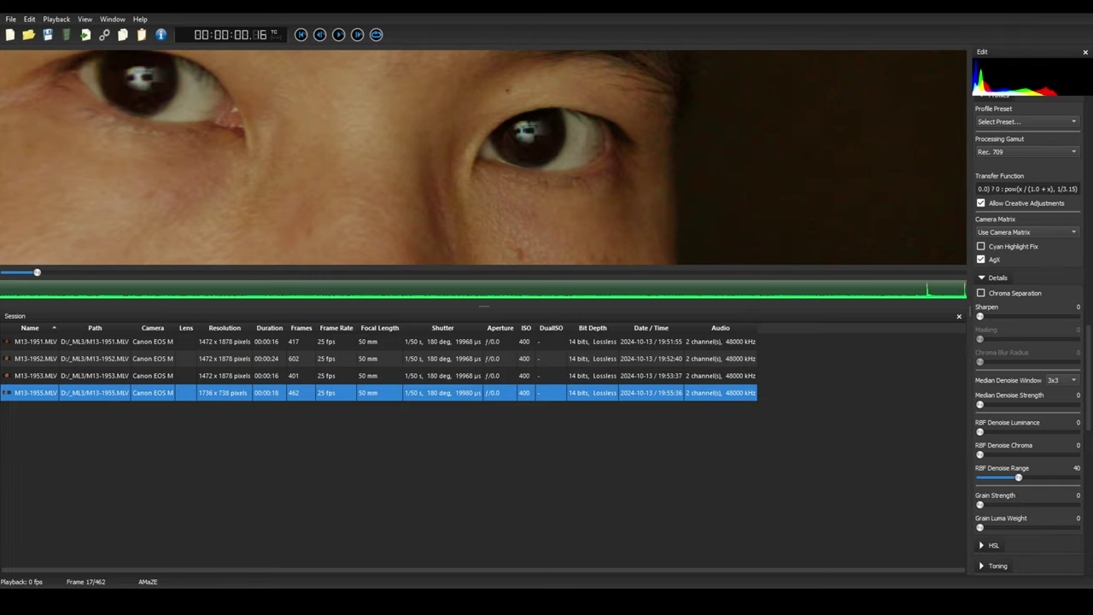
{"action": "left_click", "coordinate": [1070, 319]}
{"action": "left_click", "coordinate": [1070, 319]}
Step: Try Sharpen at 30, 40 and 50, reset it to 0, then raise it back to 30
{"action": "left_click", "coordinate": [1070, 320]}
{"action": "left_click", "coordinate": [1070, 319]}
{"action": "left_click", "coordinate": [1071, 320]}
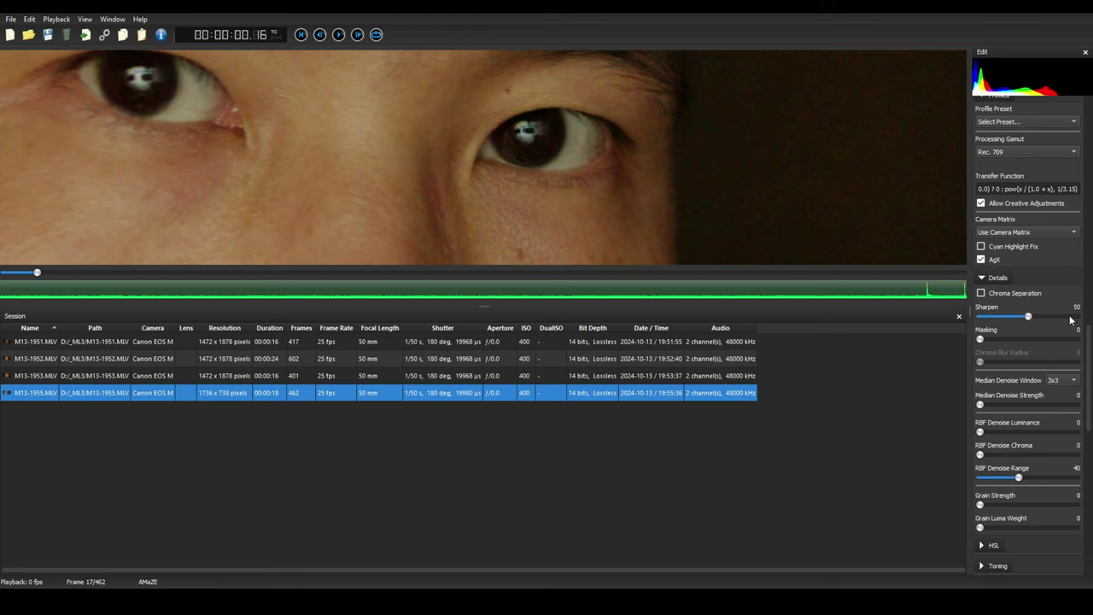
{"action": "double_click", "coordinate": [980, 318]}
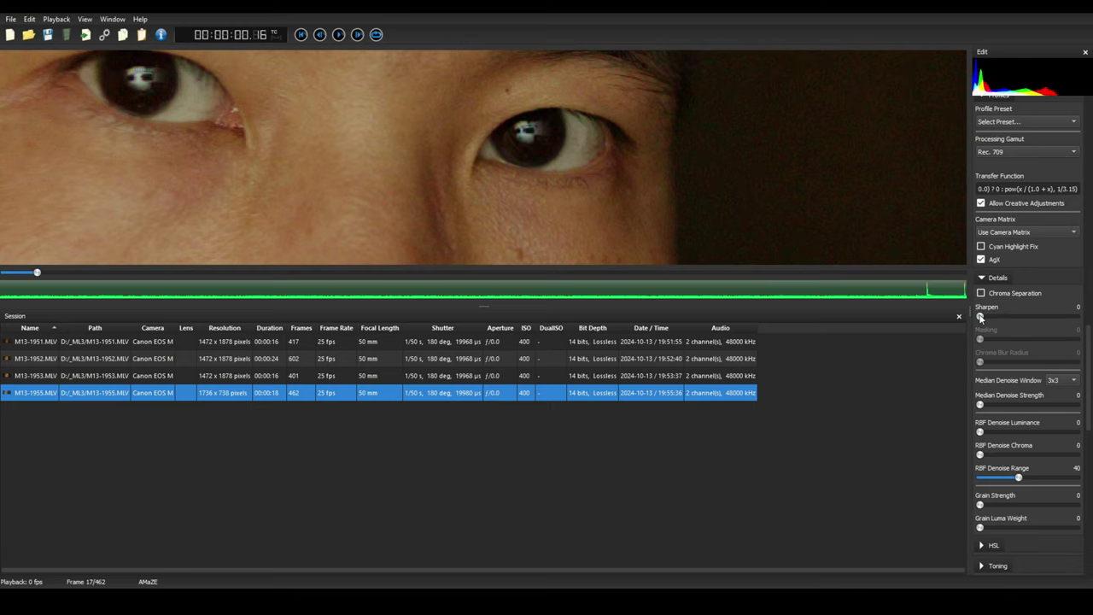
{"action": "left_click", "coordinate": [1073, 320]}
{"action": "left_click", "coordinate": [1073, 320]}
{"action": "scroll", "coordinate": [612, 234], "scroll_direction": "down", "scroll_amount": 2}
{"action": "scroll", "coordinate": [611, 233], "scroll_direction": "down", "scroll_amount": 2}
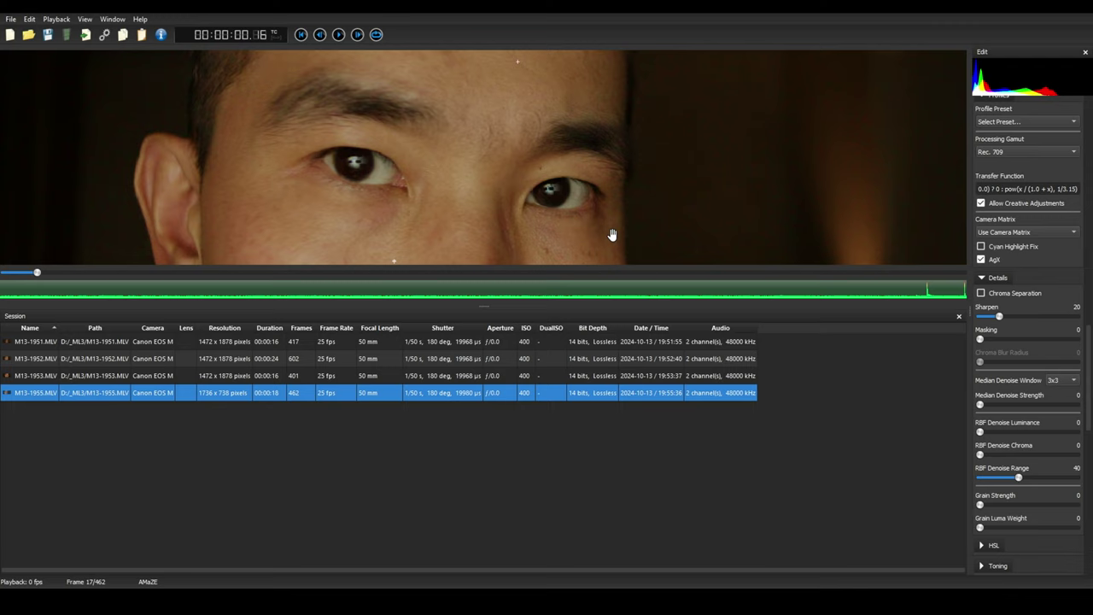
{"action": "left_click", "coordinate": [1066, 319]}
Step: Compare Sharpen 40 against 30 on the face close-up and settle on 30
{"action": "scroll", "coordinate": [663, 248], "scroll_direction": "down", "scroll_amount": 2}
{"action": "left_click_drag", "start_coordinate": [605, 214], "coordinate": [545, 137]}
{"action": "scroll", "coordinate": [545, 136], "scroll_direction": "up", "scroll_amount": 2}
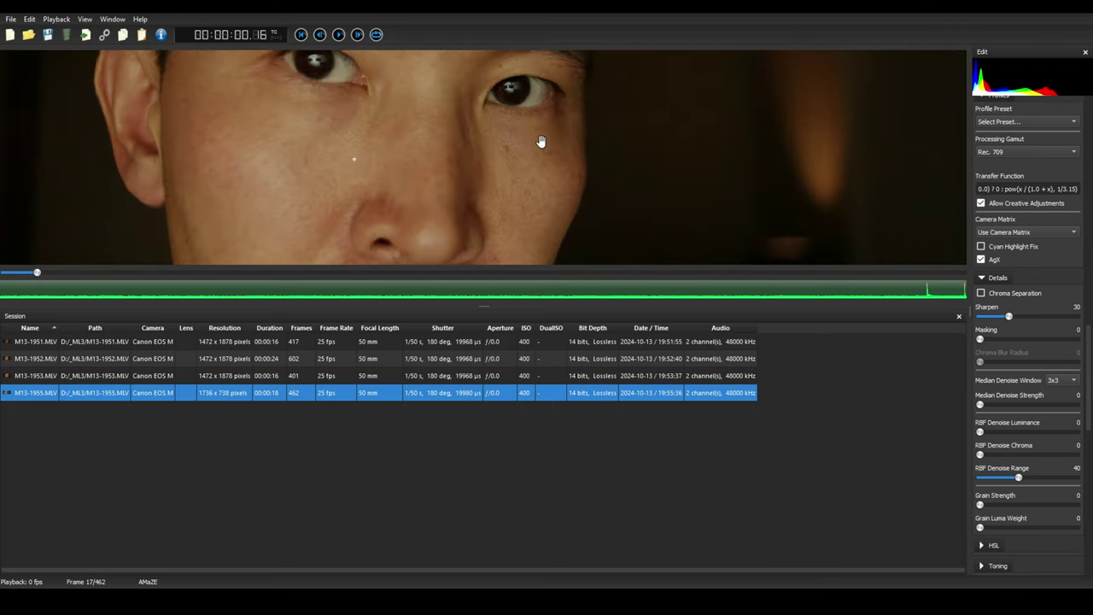
{"action": "left_click", "coordinate": [1074, 319]}
{"action": "scroll", "coordinate": [532, 154], "scroll_direction": "down", "scroll_amount": 2}
{"action": "mouse_move", "coordinate": [551, 208]}
{"action": "left_mouse_down"}
{"action": "mouse_move", "coordinate": [605, 102]}
{"action": "mouse_move", "coordinate": [627, 208]}
{"action": "left_mouse_up"}
{"action": "scroll", "coordinate": [281, 108], "scroll_direction": "up", "scroll_amount": 2}
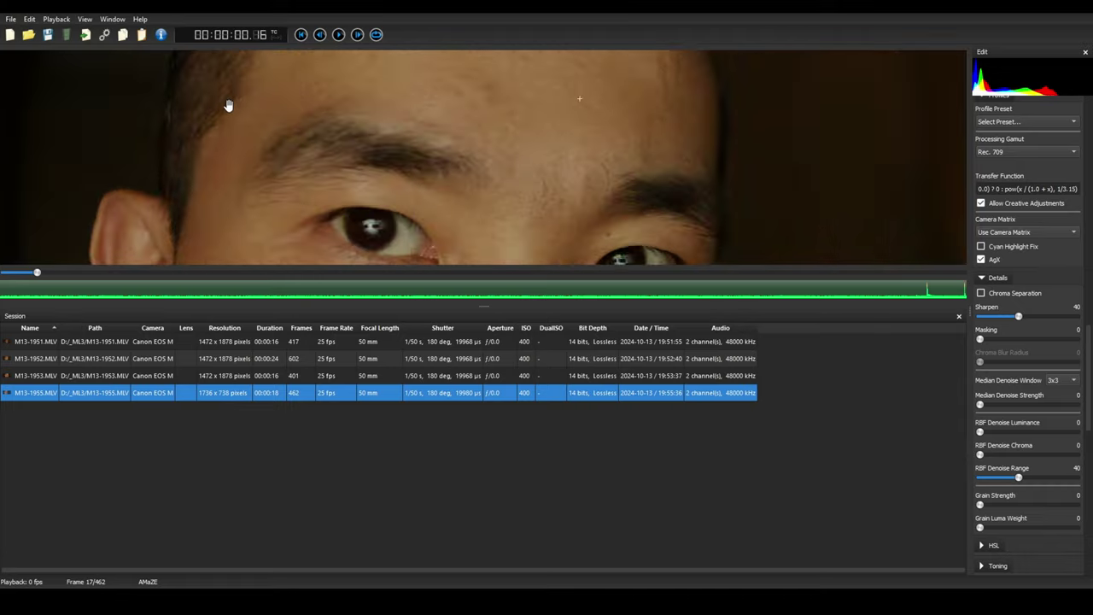
{"action": "left_click_drag", "start_coordinate": [227, 105], "coordinate": [383, 115]}
{"action": "scroll", "coordinate": [384, 118], "scroll_direction": "up", "scroll_amount": 2}
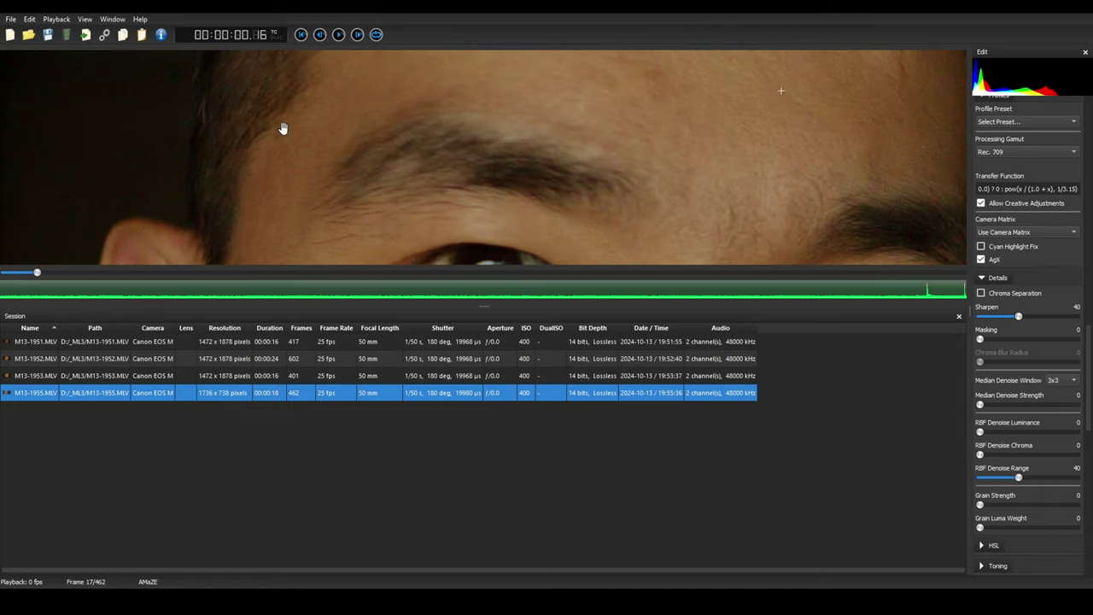
{"action": "left_click", "coordinate": [992, 317]}
Step: Scroll the settings panel back up toward the profile presets
{"action": "scroll", "coordinate": [743, 169], "scroll_direction": "down", "scroll_amount": 5}
{"action": "scroll", "coordinate": [630, 183], "scroll_direction": "up", "scroll_amount": 1}
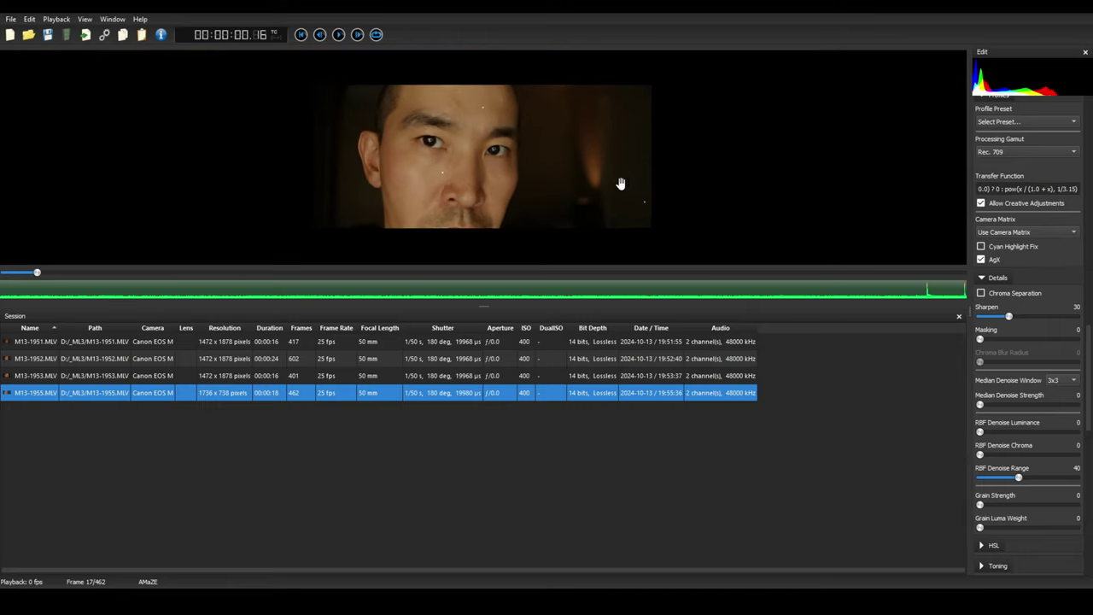
{"action": "scroll", "coordinate": [620, 180], "scroll_direction": "up", "scroll_amount": 2}
{"action": "scroll", "coordinate": [1039, 463], "scroll_direction": "down", "scroll_amount": 2}
{"action": "scroll", "coordinate": [1040, 463], "scroll_direction": "up", "scroll_amount": 2}
{"action": "scroll", "coordinate": [1040, 462], "scroll_direction": "up", "scroll_amount": 6}
Step: Apply the Davinci WG/Intermediate profile preset to M13-1955
{"action": "left_click", "coordinate": [1043, 430]}
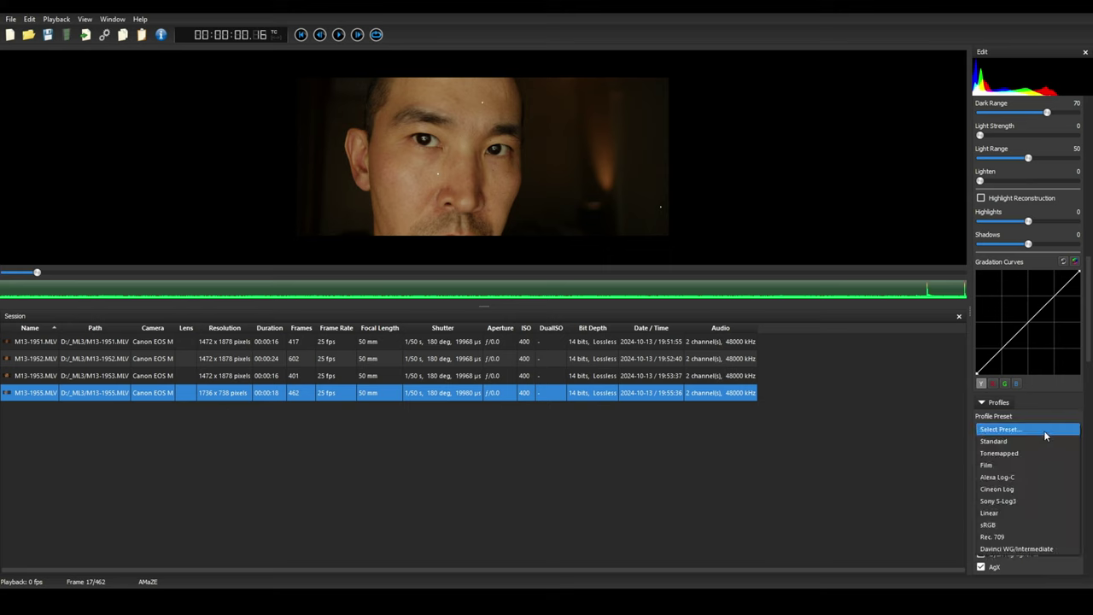
{"action": "left_click", "coordinate": [1046, 549]}
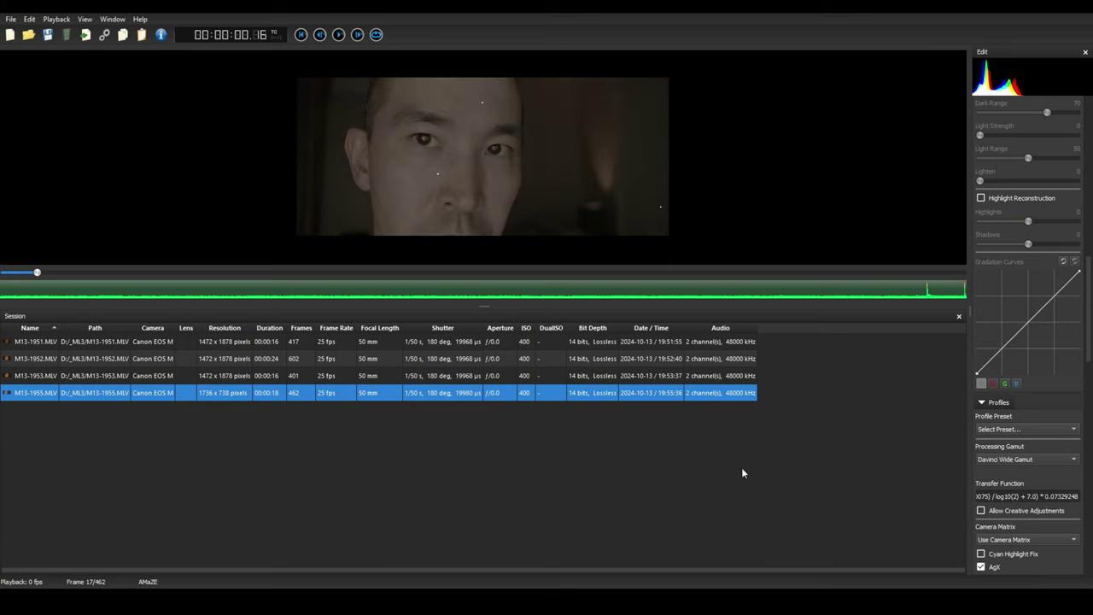
{"action": "left_click", "coordinate": [442, 428]}
Step: Select M13-1951.MLV and bring the Cut In & Cut Out section into view
{"action": "left_click", "coordinate": [208, 342]}
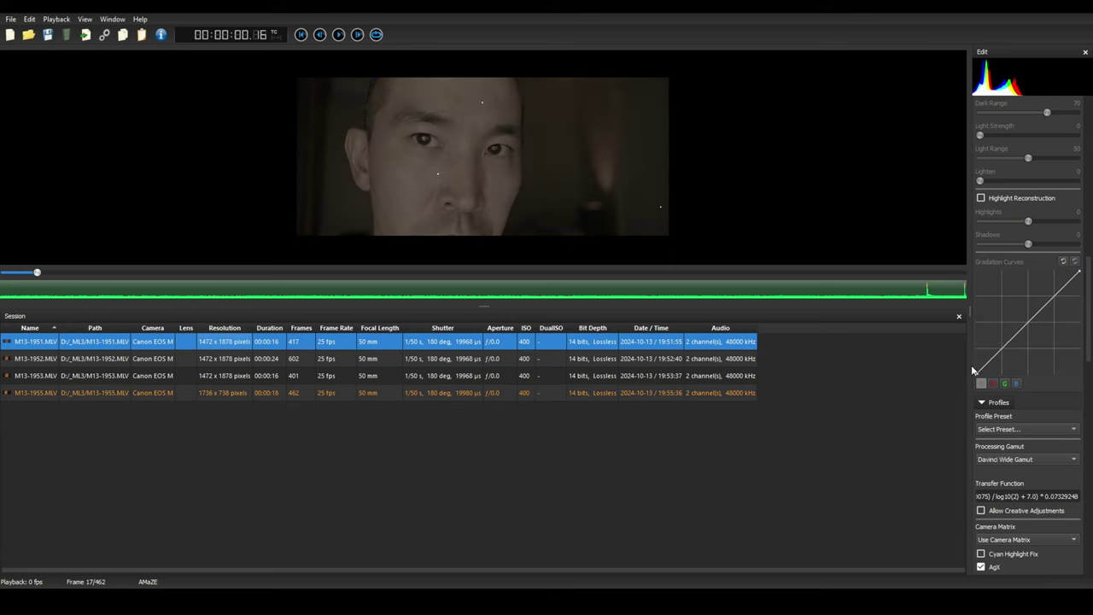
{"action": "scroll", "coordinate": [1024, 342], "scroll_direction": "down", "scroll_amount": 1}
{"action": "scroll", "coordinate": [1024, 342], "scroll_direction": "down", "scroll_amount": 10}
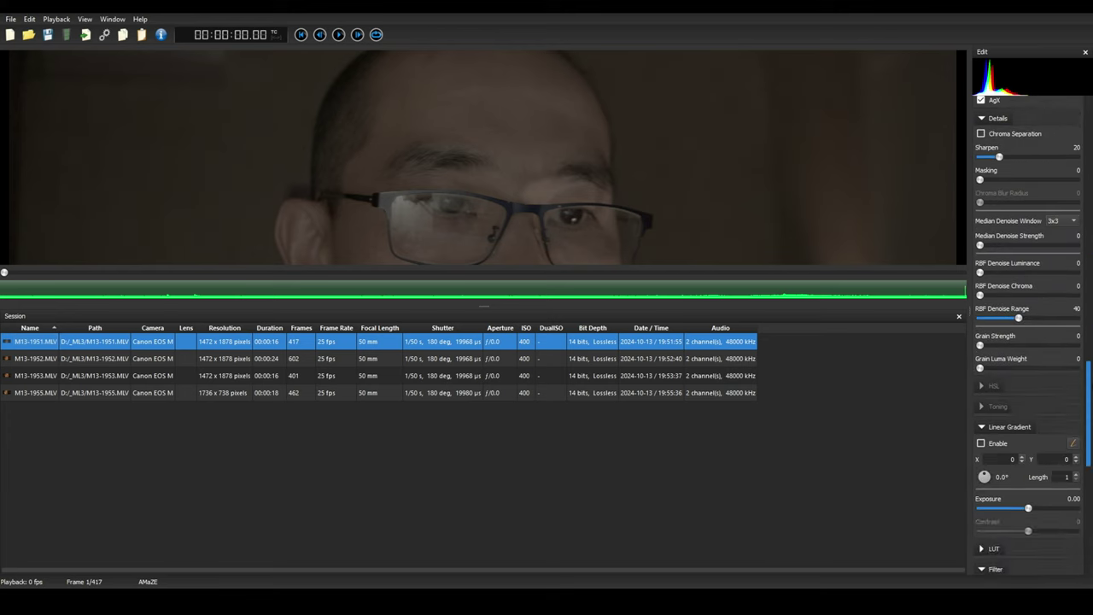
{"action": "scroll", "coordinate": [1042, 363], "scroll_direction": "down", "scroll_amount": 5}
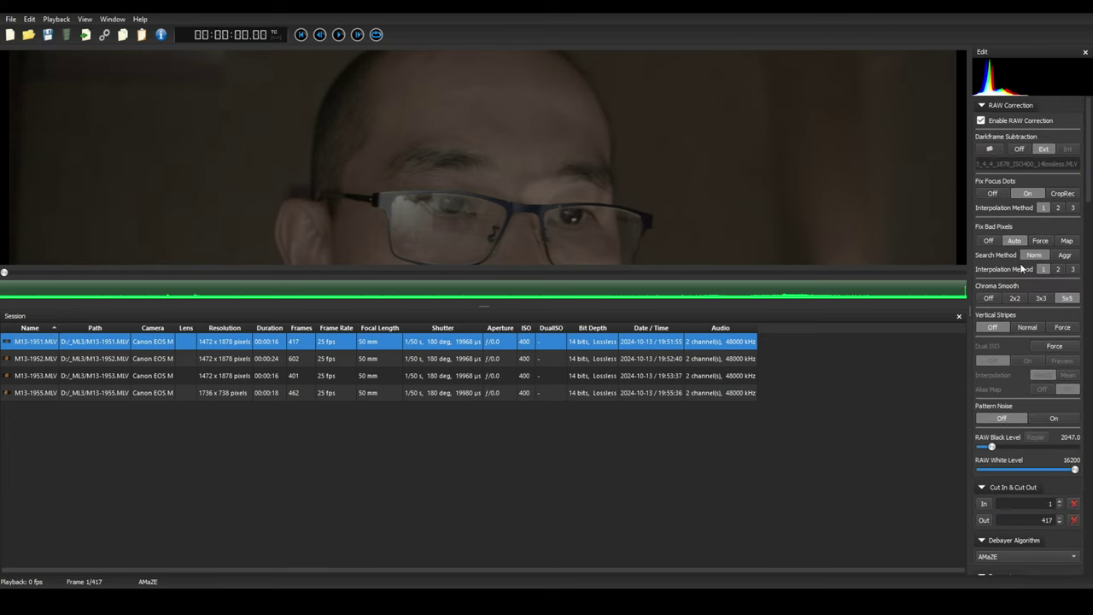
{"action": "scroll", "coordinate": [1025, 298], "scroll_direction": "down", "scroll_amount": 6}
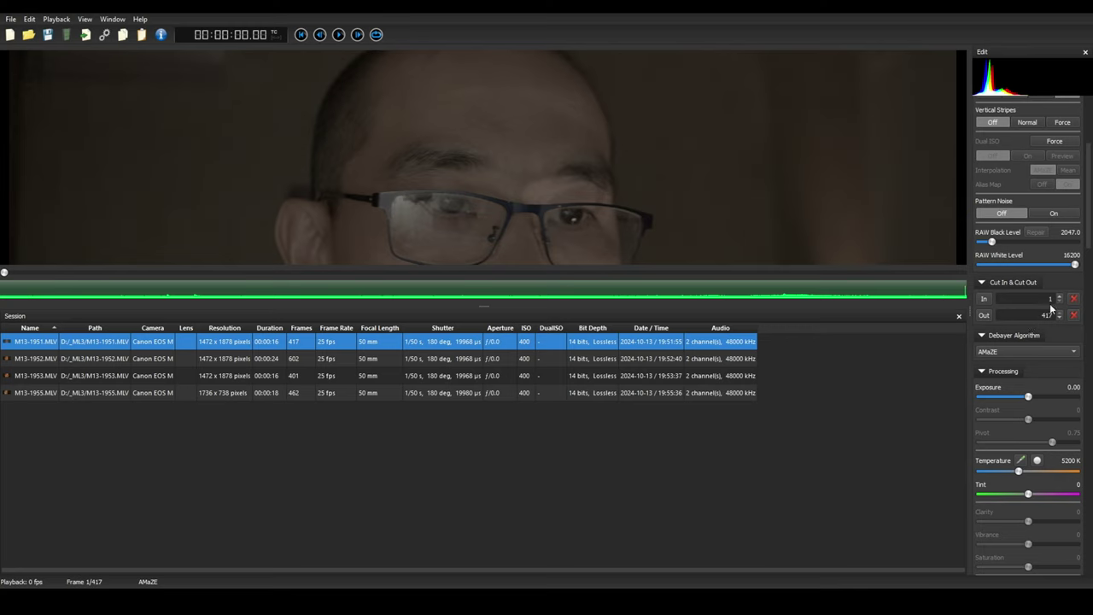
Step: Begin editing out points, entering 100 as M13-1952's Cut Out
{"action": "double_click", "coordinate": [1042, 315]}
{"action": "left_click", "coordinate": [525, 364]}
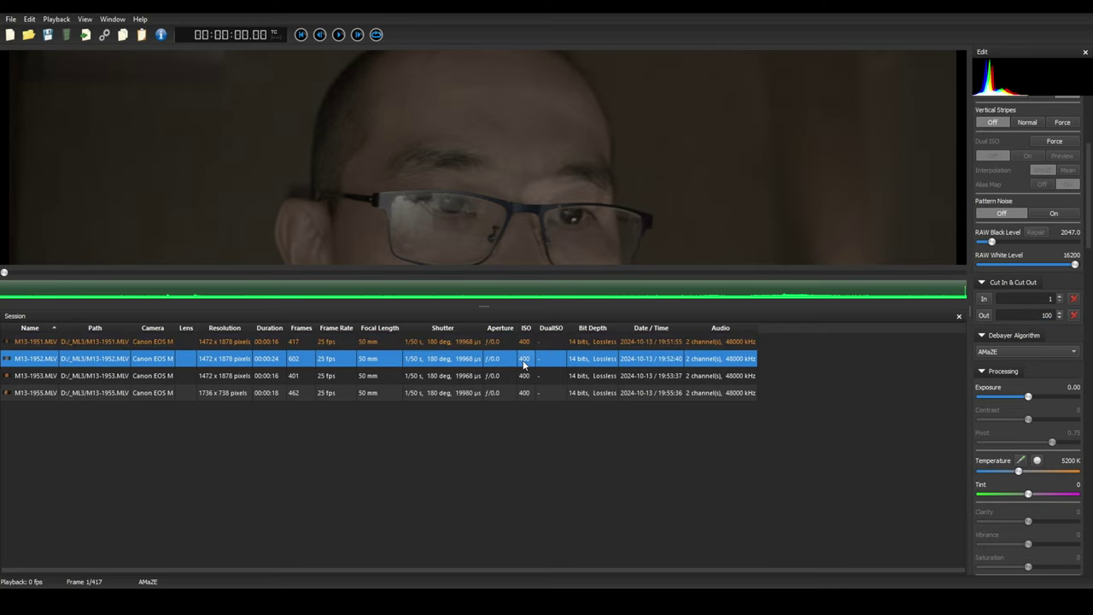
{"action": "double_click", "coordinate": [1051, 315]}
{"action": "type", "text": "100"}
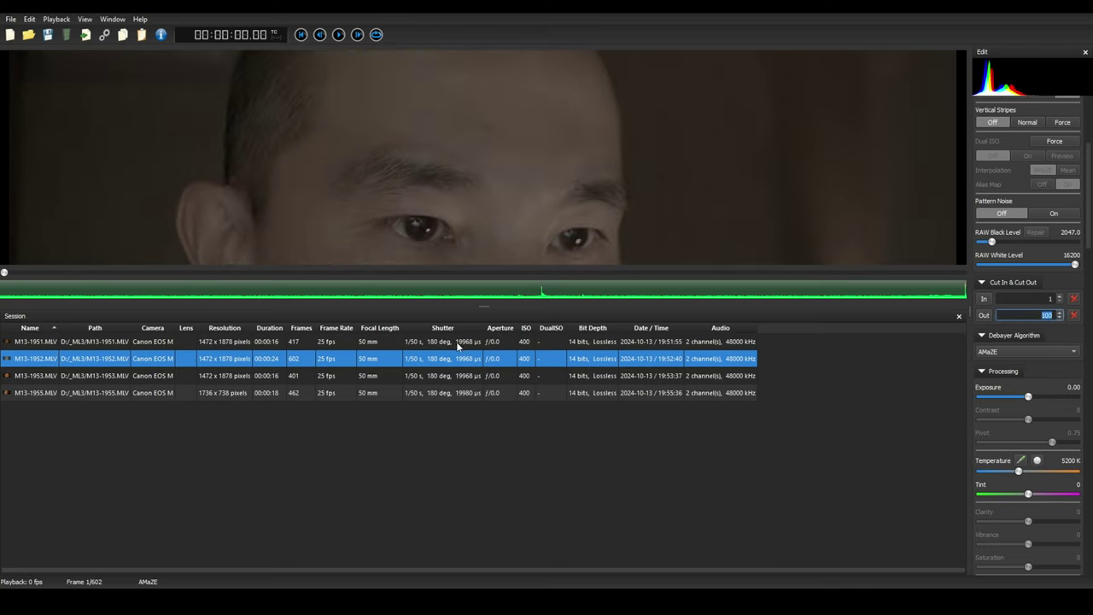
{"action": "left_click", "coordinate": [440, 378]}
Step: Set M13-1955's Cut Out to frame 300
{"action": "left_click", "coordinate": [1040, 315]}
{"action": "key", "text": "ctrl+a"}
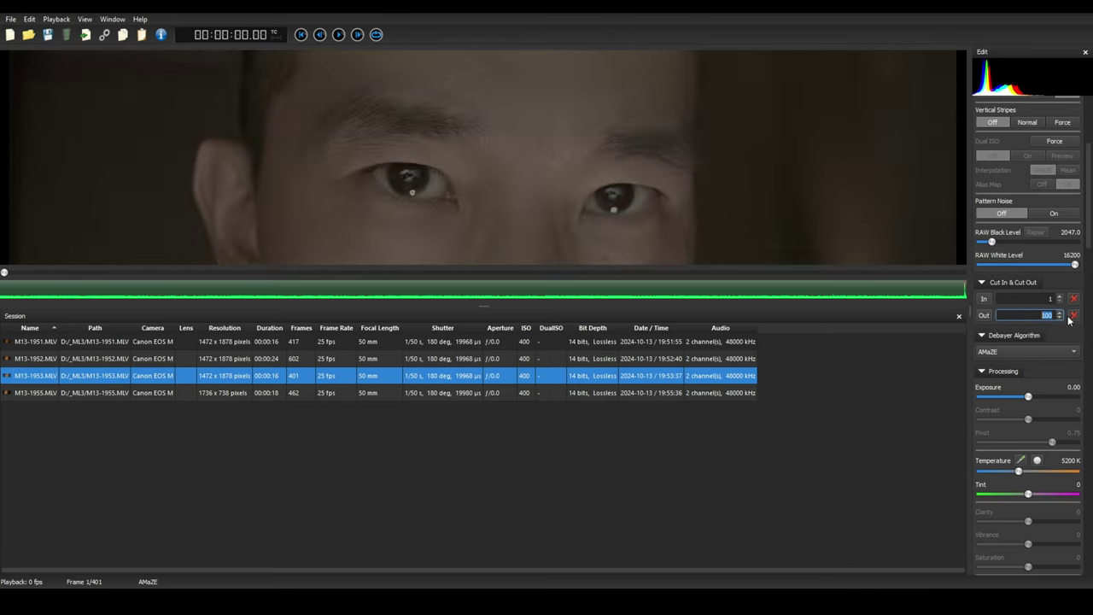
{"action": "left_click", "coordinate": [458, 397]}
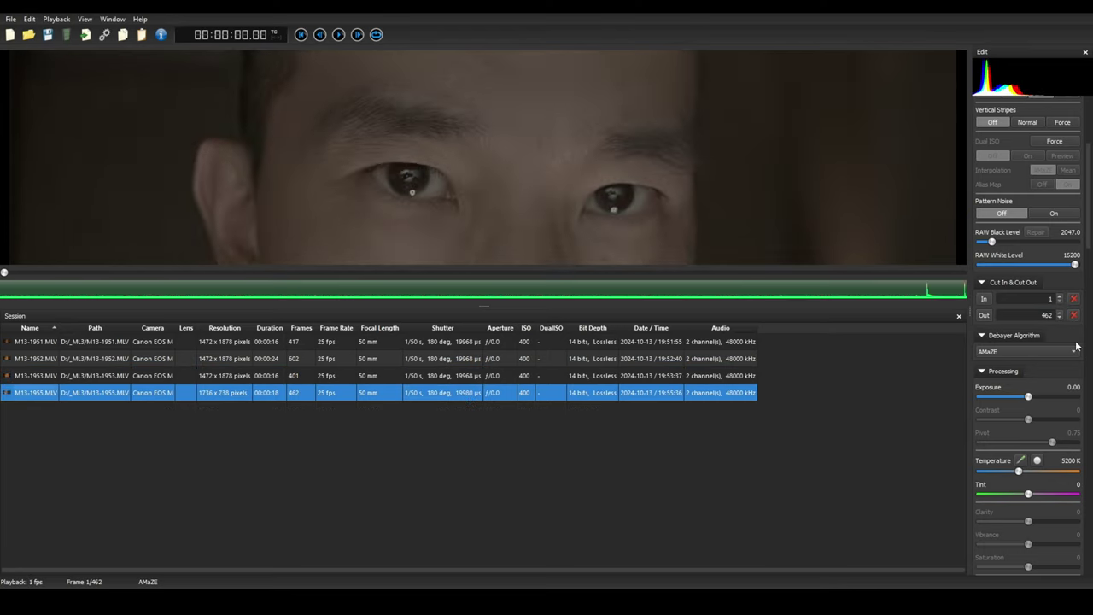
{"action": "type", "text": "1"}
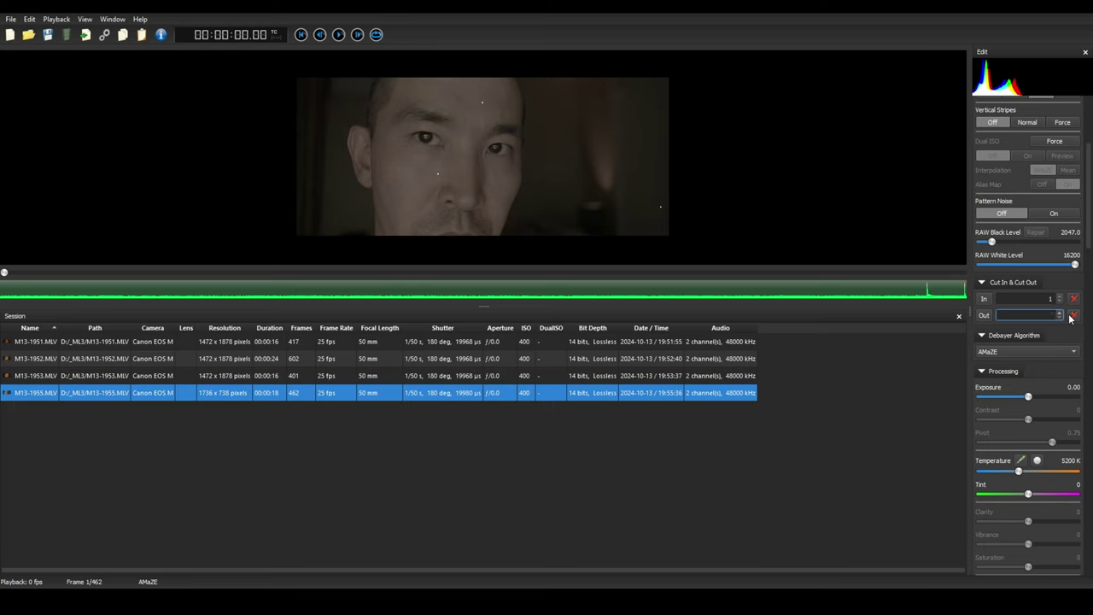
{"action": "type", "text": "300"}
{"action": "key", "text": "Return"}
Step: Scrub through M13-1953 and set its Cut Out to frame 200
{"action": "left_click", "coordinate": [351, 377]}
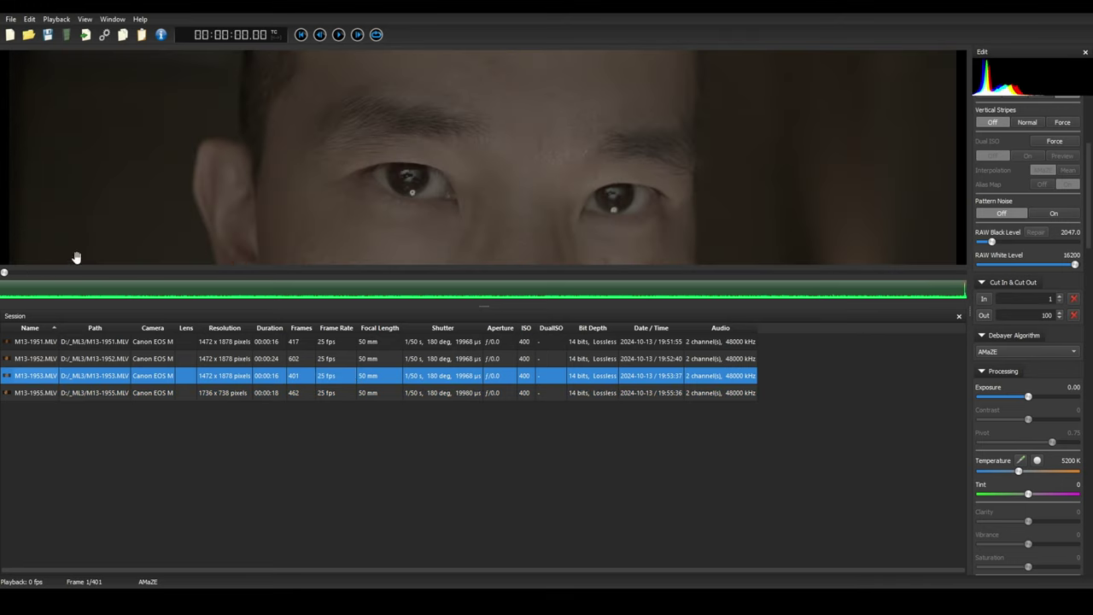
{"action": "left_click", "coordinate": [13, 273]}
{"action": "left_click_drag", "start_coordinate": [12, 273], "coordinate": [323, 291]}
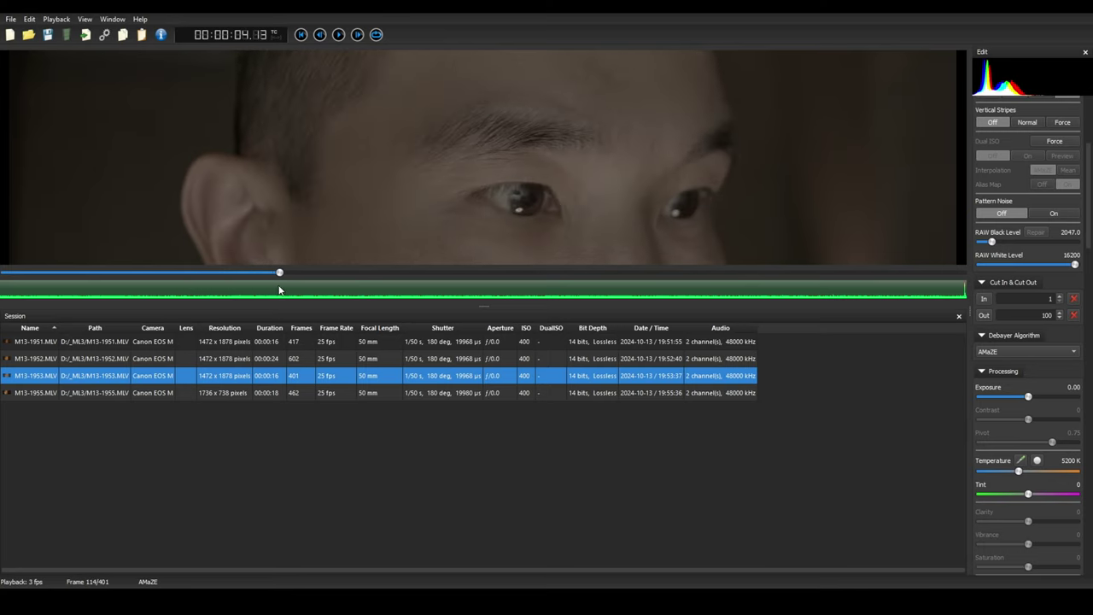
{"action": "double_click", "coordinate": [1039, 316]}
{"action": "type", "text": "0"}
{"action": "key", "text": "Return"}
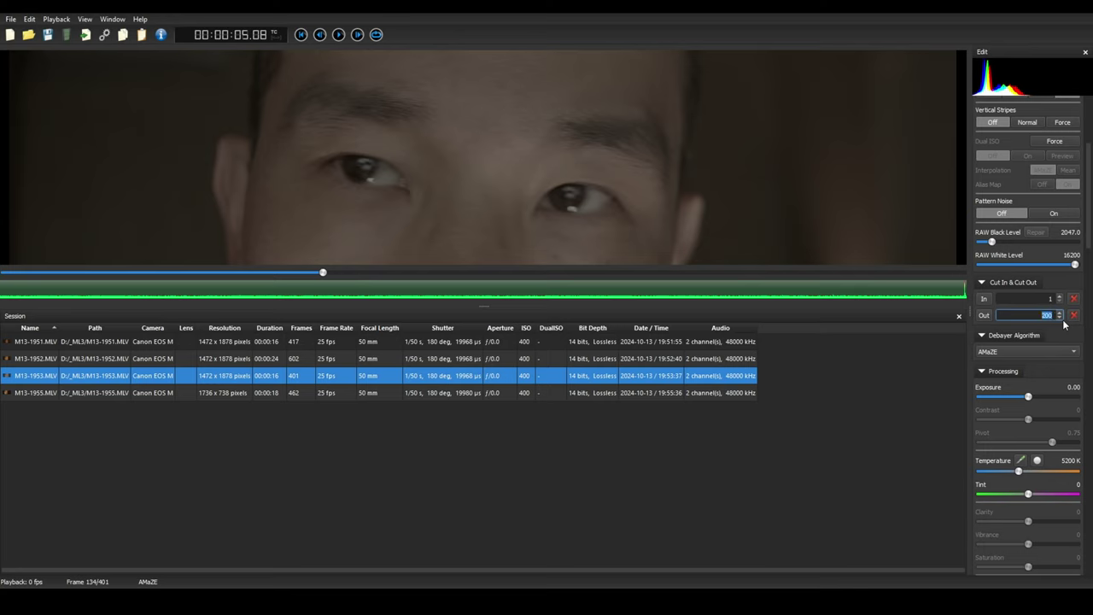
Step: Review M13-1952 and M13-1951 and set both Cut Out values to frame 200
{"action": "left_click", "coordinate": [513, 359]}
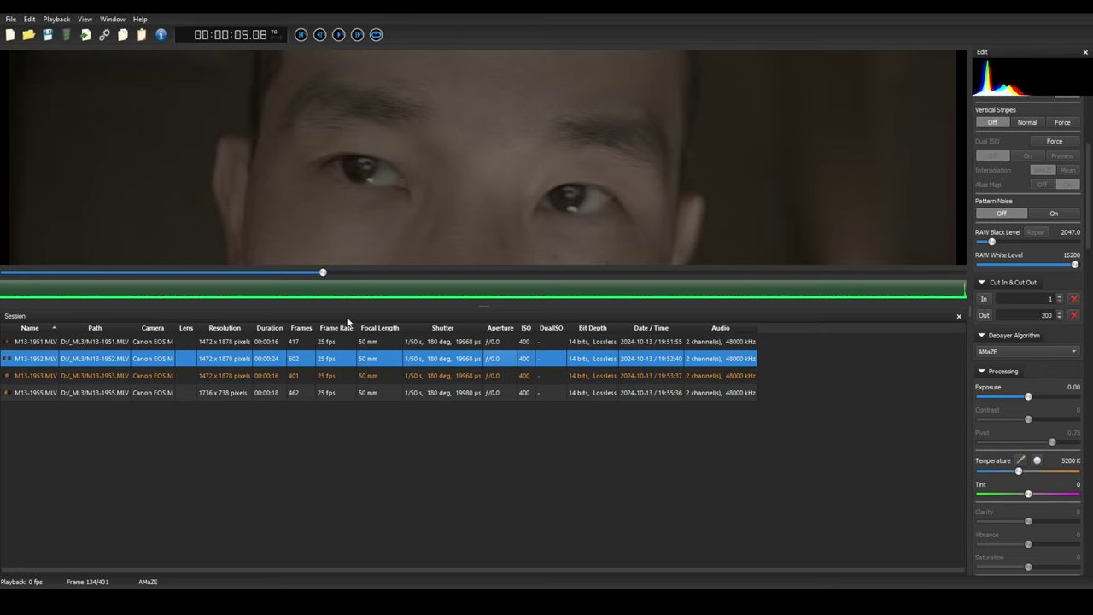
{"action": "mouse_move", "coordinate": [8, 273]}
{"action": "left_mouse_down"}
{"action": "mouse_move", "coordinate": [257, 273]}
{"action": "mouse_move", "coordinate": [361, 296]}
{"action": "left_mouse_up"}
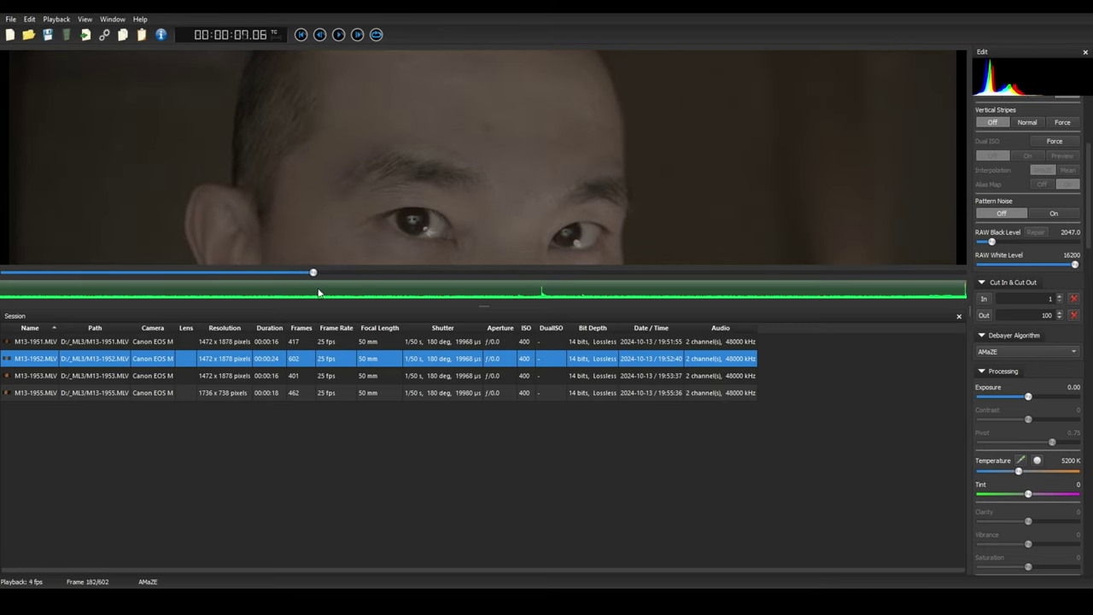
{"action": "double_click", "coordinate": [1026, 314]}
{"action": "type", "text": "200"}
{"action": "key", "text": "Return"}
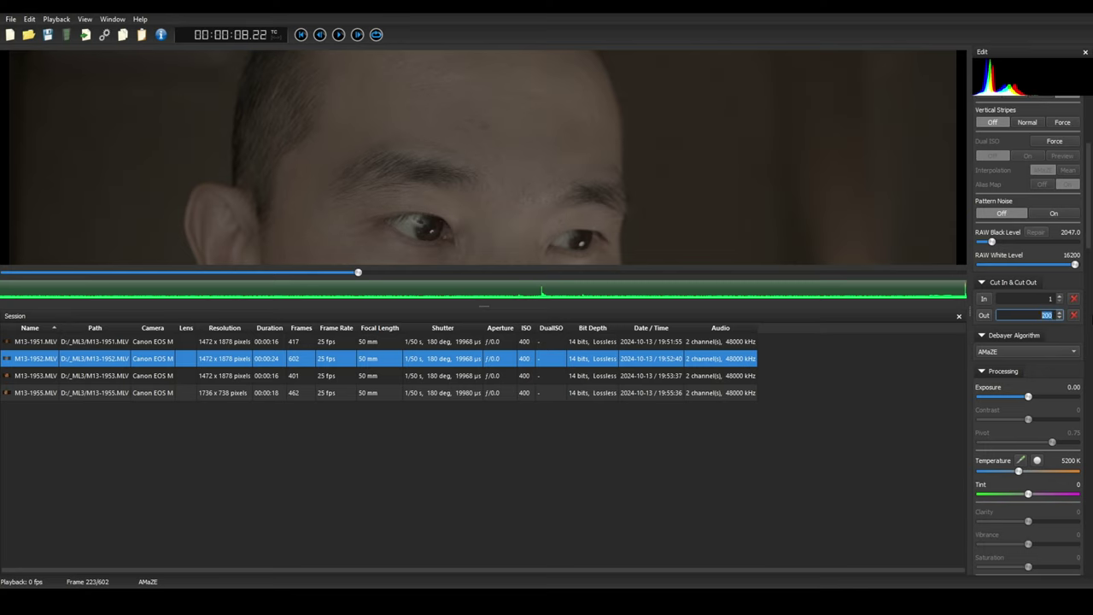
{"action": "left_click", "coordinate": [314, 340]}
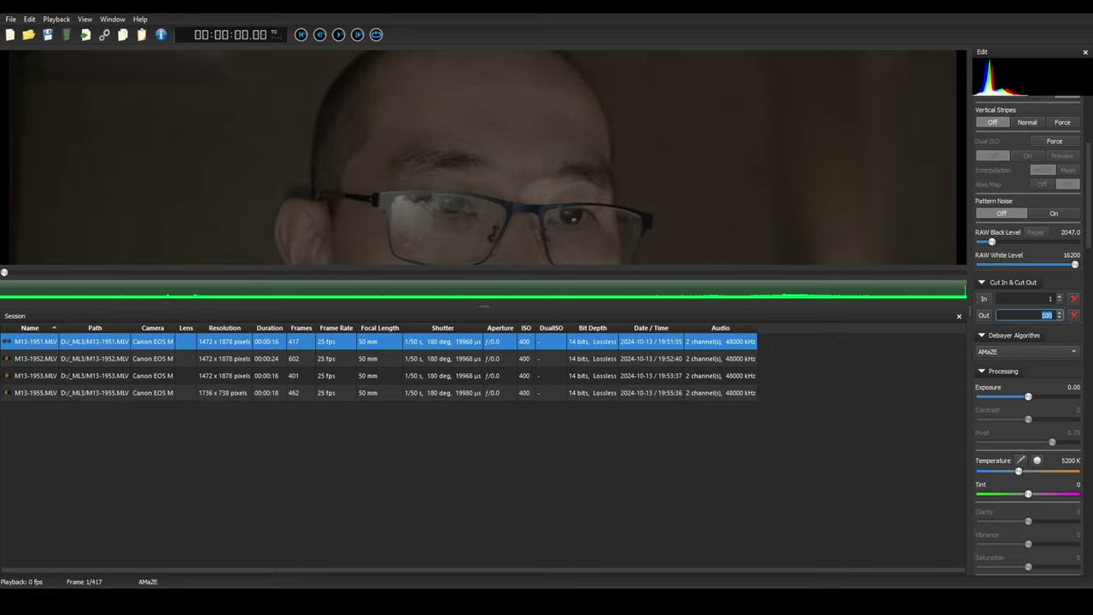
{"action": "left_click_drag", "start_coordinate": [5, 273], "coordinate": [428, 334]}
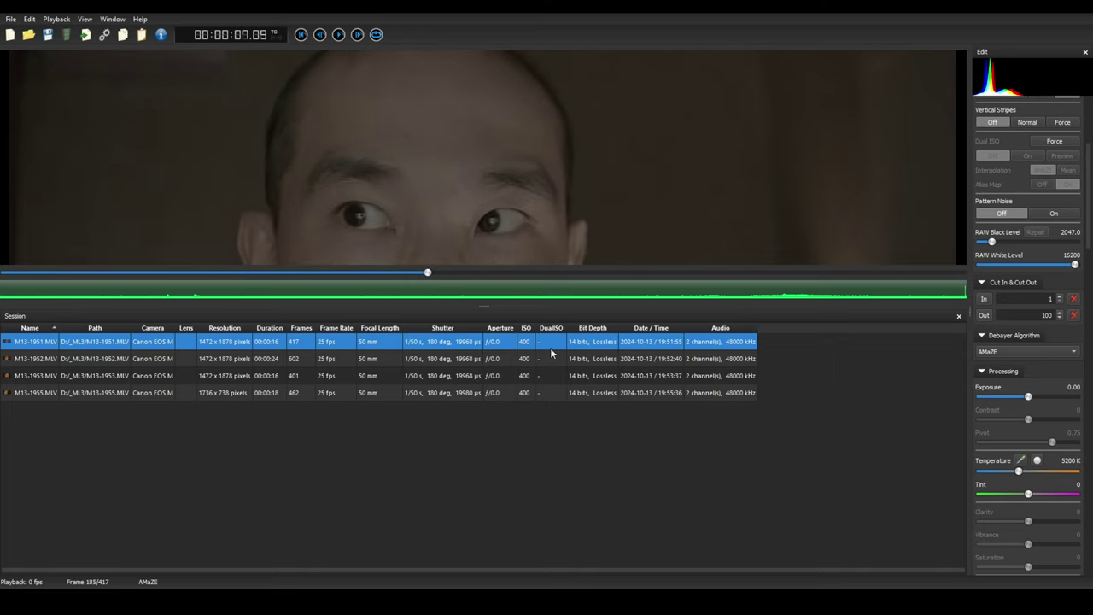
{"action": "double_click", "coordinate": [1037, 314]}
{"action": "type", "text": "200"}
{"action": "key", "text": "Return"}
{"action": "left_click", "coordinate": [436, 499]}
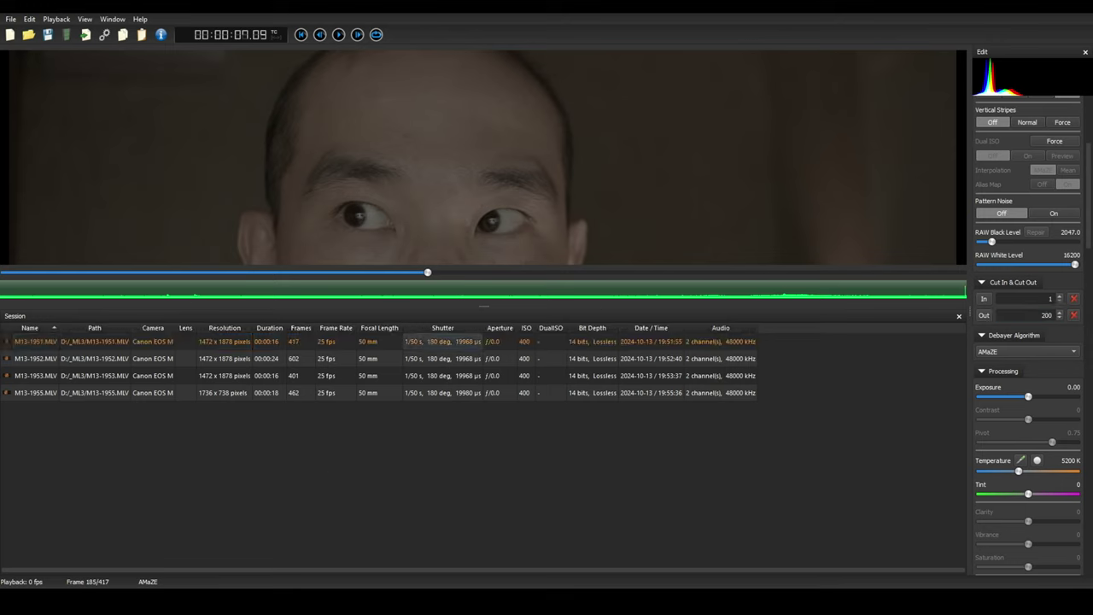
Step: Check the Apple ProRes 4444 export settings, close them, and select all four session clips
{"action": "left_click", "coordinate": [104, 35]}
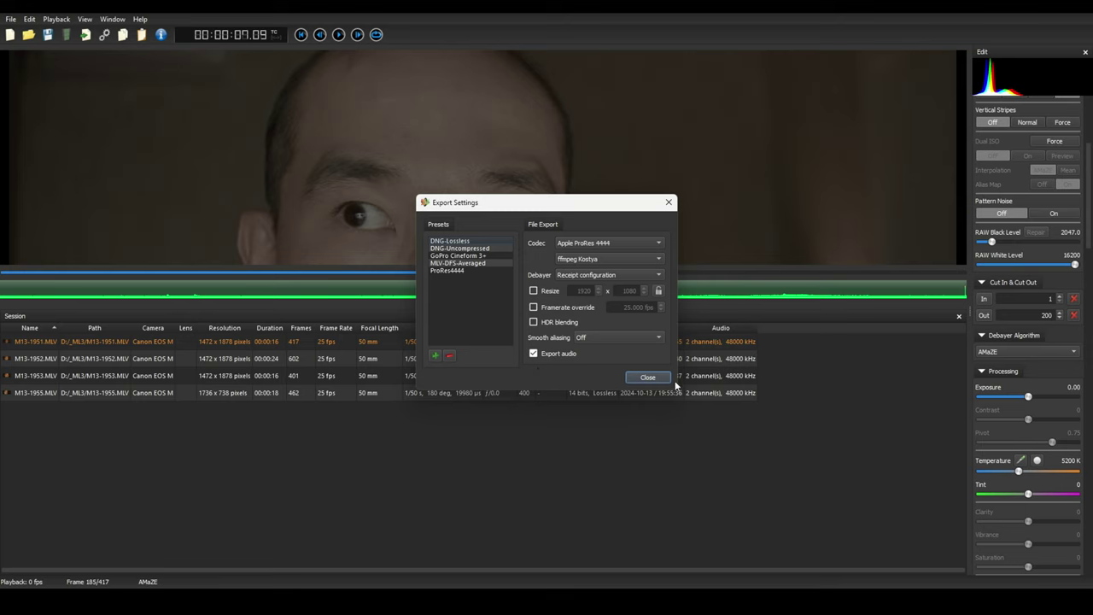
{"action": "left_click", "coordinate": [647, 378]}
{"action": "key", "text": "ctrl+a"}
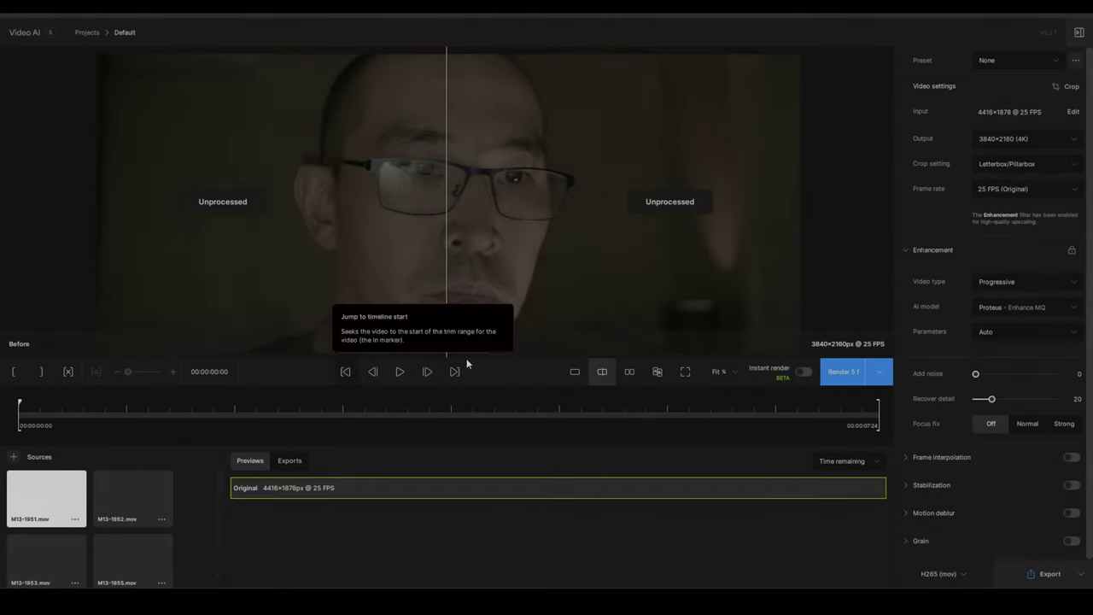
Step: Turn on A/B comparison with side-by-side previews, keeping preview B active
{"action": "left_click", "coordinate": [654, 371]}
{"action": "left_click", "coordinate": [629, 373]}
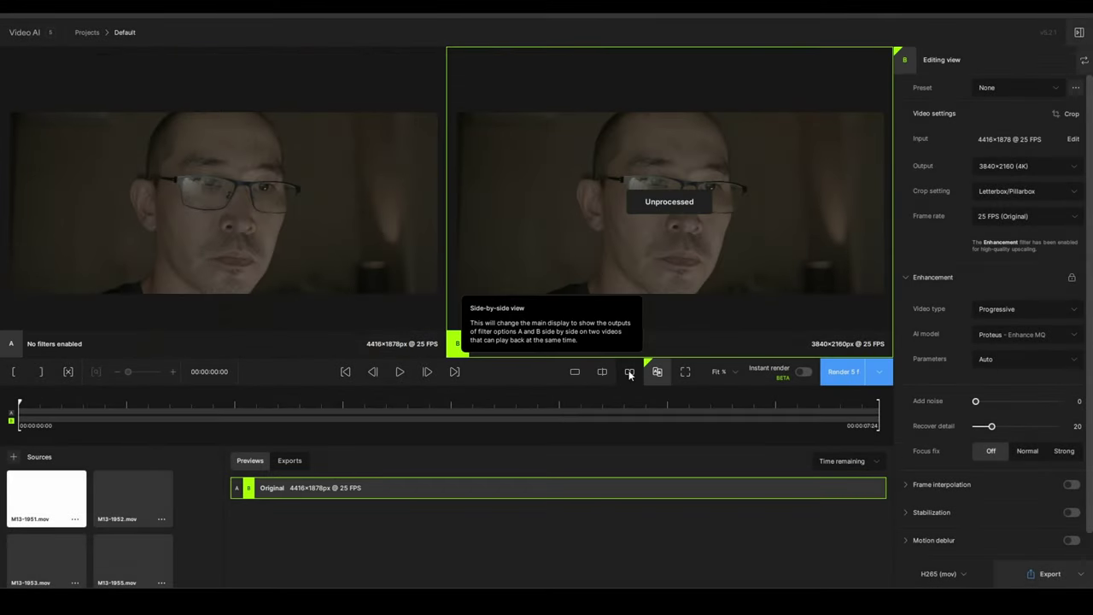
{"action": "left_click", "coordinate": [357, 181]}
{"action": "left_click", "coordinate": [558, 201]}
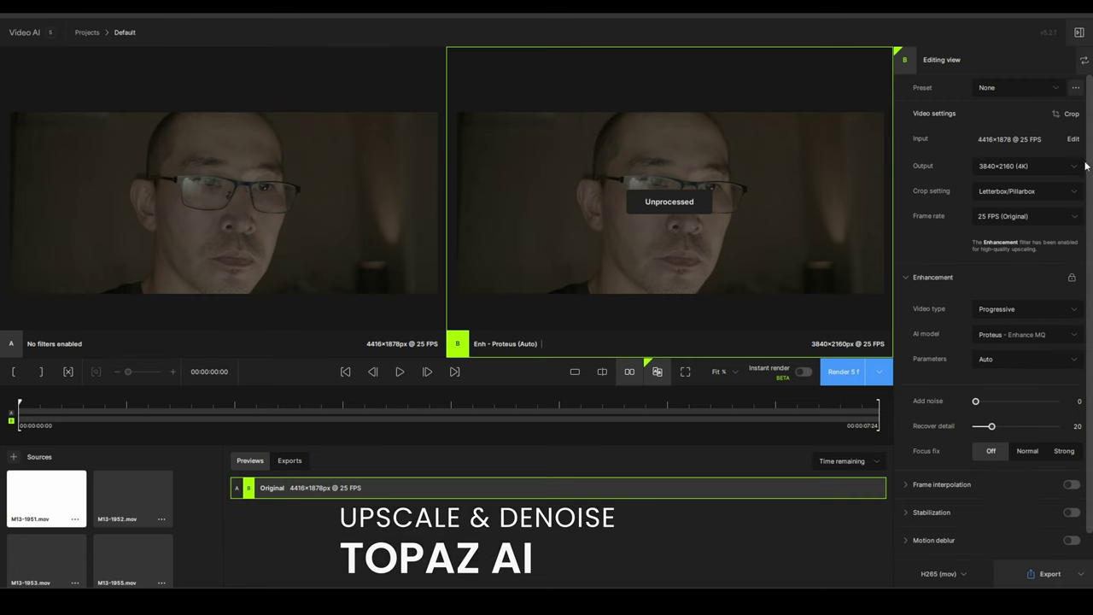
Step: Keep M13-1951 and M13-1952 at their original 4416×1878 output resolution
{"action": "left_click", "coordinate": [1034, 166]}
{"action": "left_click", "coordinate": [1037, 182]}
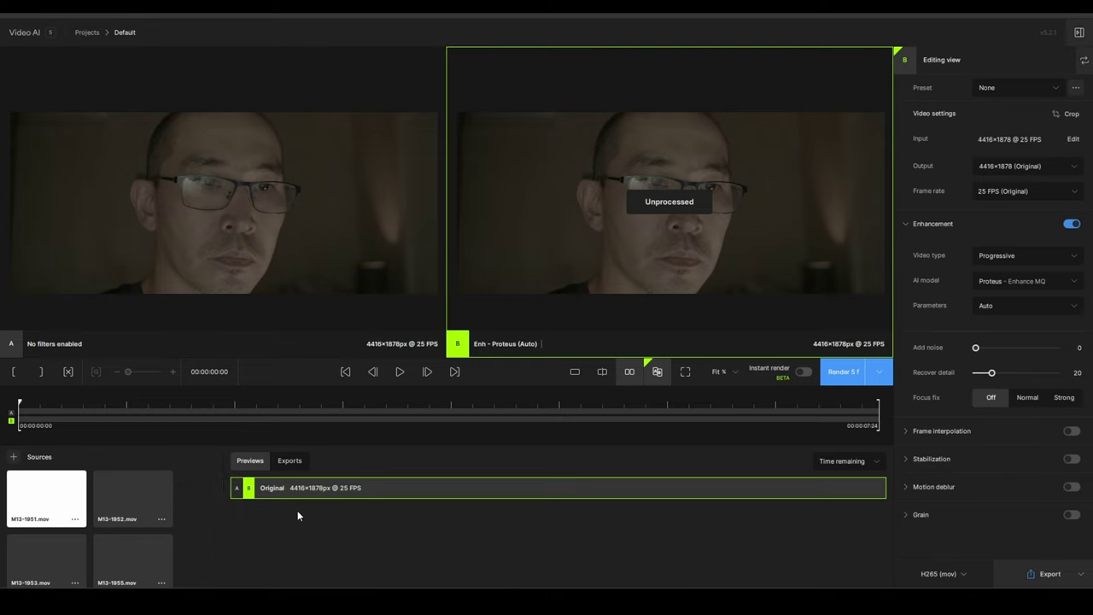
{"action": "left_click", "coordinate": [149, 502]}
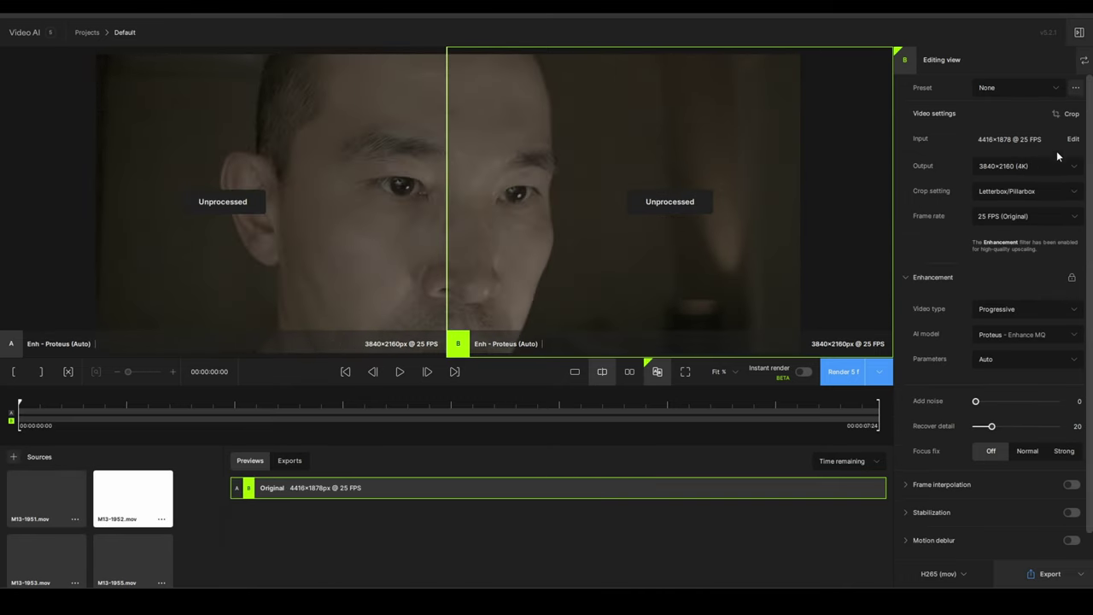
{"action": "left_click", "coordinate": [1076, 169]}
{"action": "left_click", "coordinate": [1031, 190]}
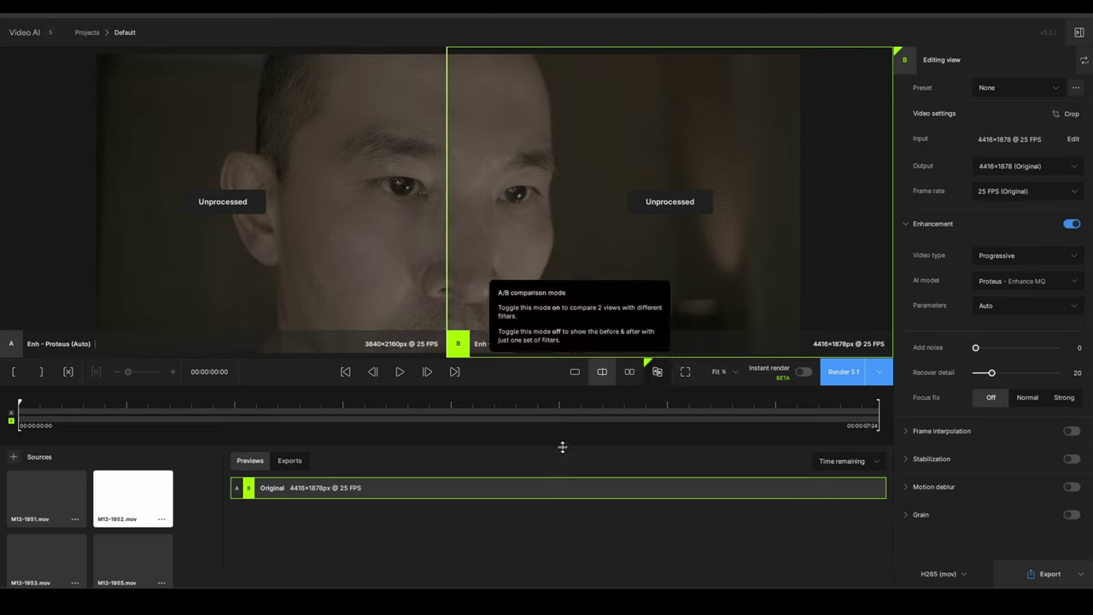
{"action": "left_click", "coordinate": [75, 559]}
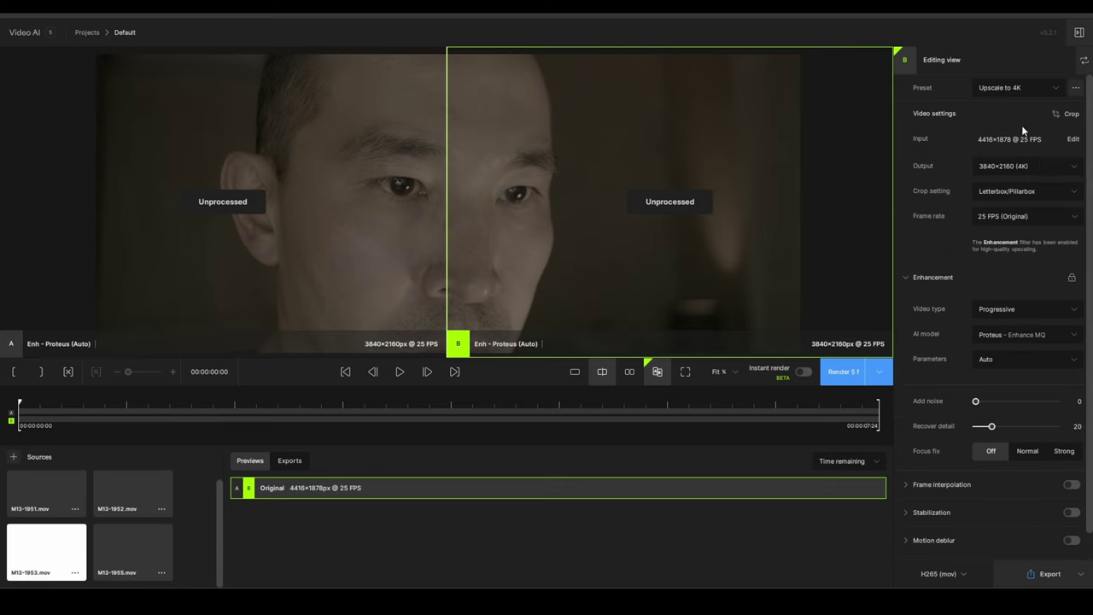
Step: Keep M13-1953 at its original 4416×1878 output resolution
{"action": "left_click", "coordinate": [1076, 169]}
{"action": "left_click", "coordinate": [1036, 184]}
{"action": "mouse_move", "coordinate": [787, 365]}
Step: Give M13-1955 a custom resolution, Prioritize scale at 300%, producing 5208×2214
{"action": "left_click", "coordinate": [137, 549]}
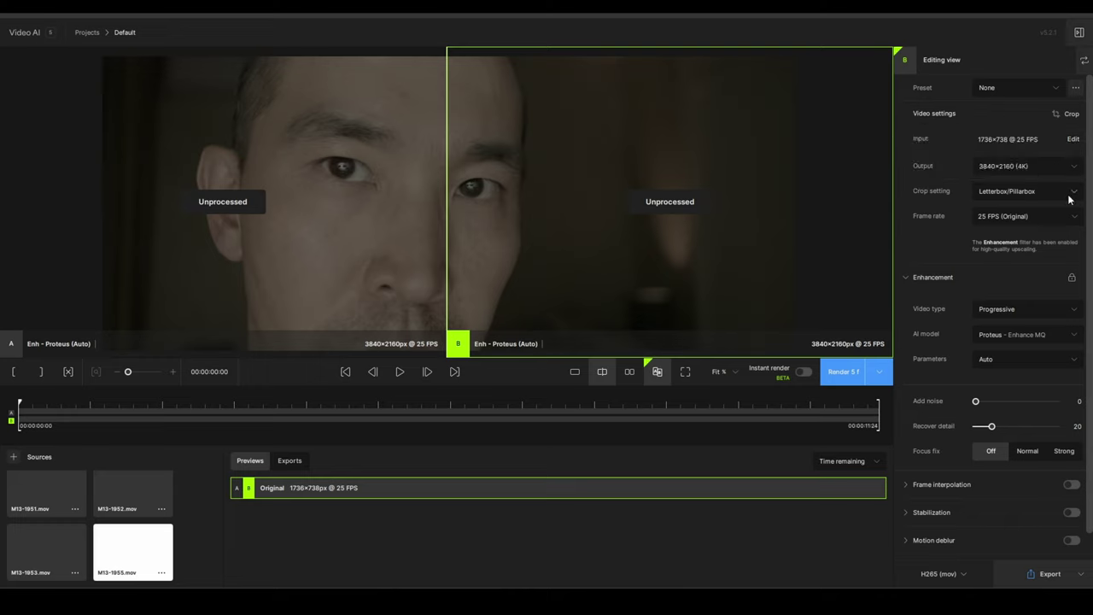
{"action": "left_click", "coordinate": [1075, 170]}
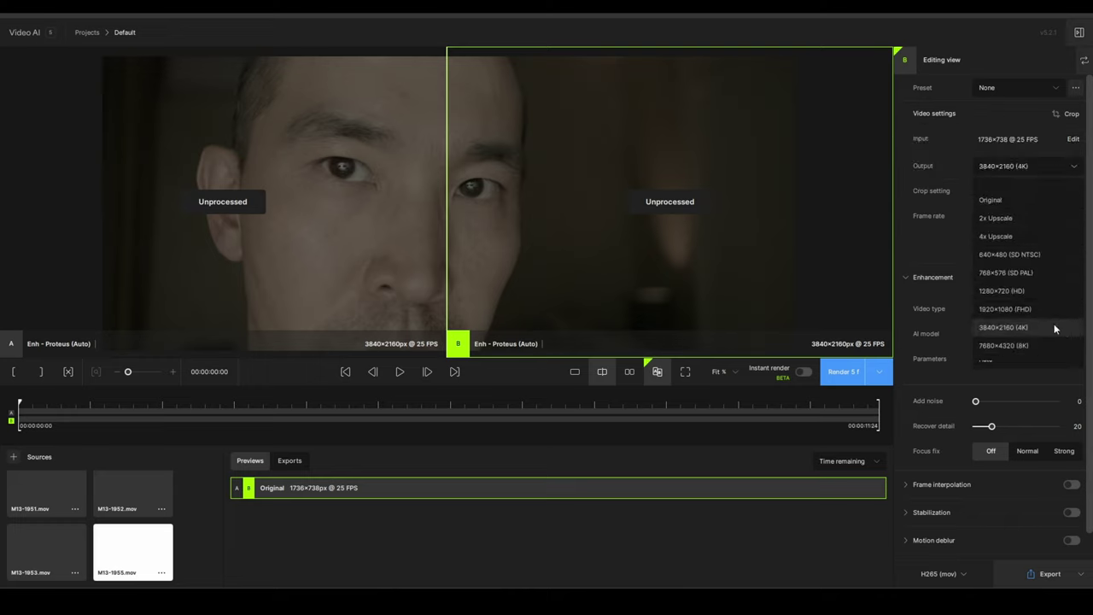
{"action": "scroll", "coordinate": [1048, 314], "scroll_direction": "down", "scroll_amount": 1}
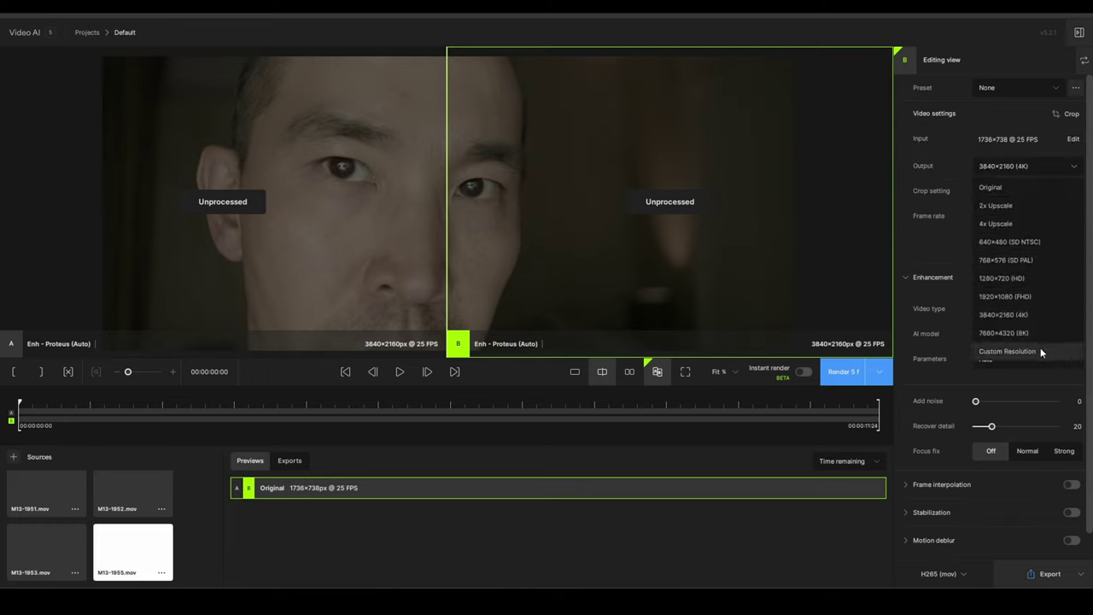
{"action": "left_click", "coordinate": [1037, 346]}
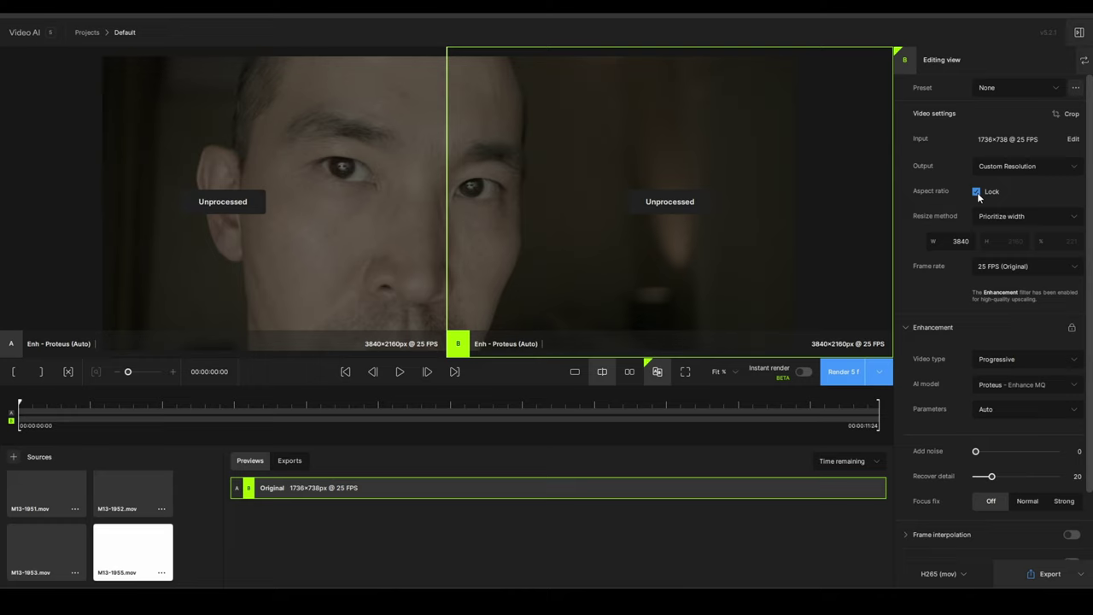
{"action": "left_click", "coordinate": [1004, 220]}
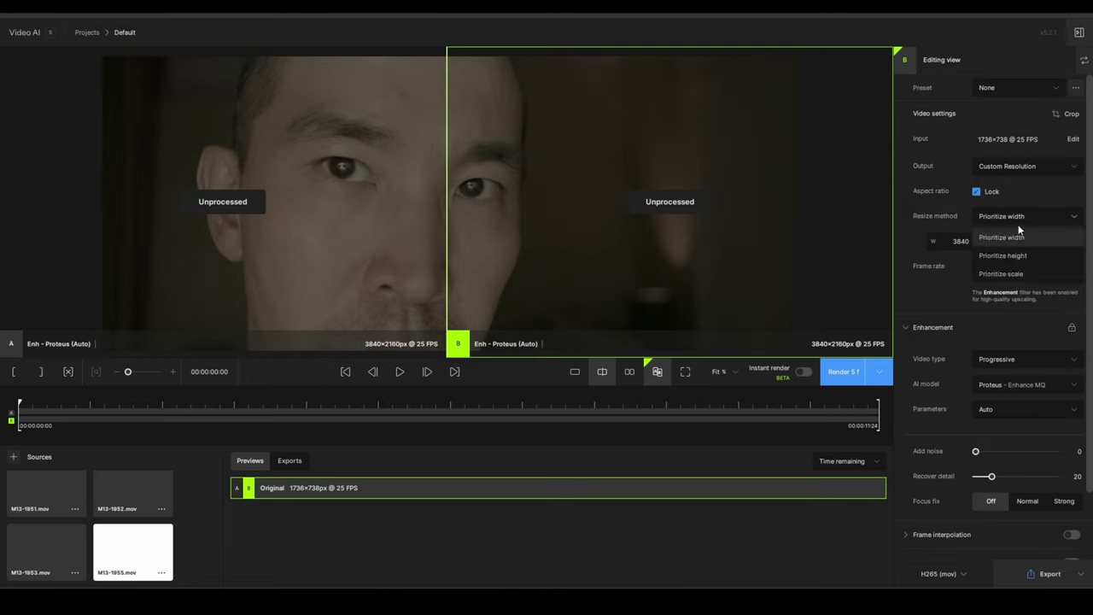
{"action": "left_click", "coordinate": [1047, 274]}
{"action": "double_click", "coordinate": [1071, 241]}
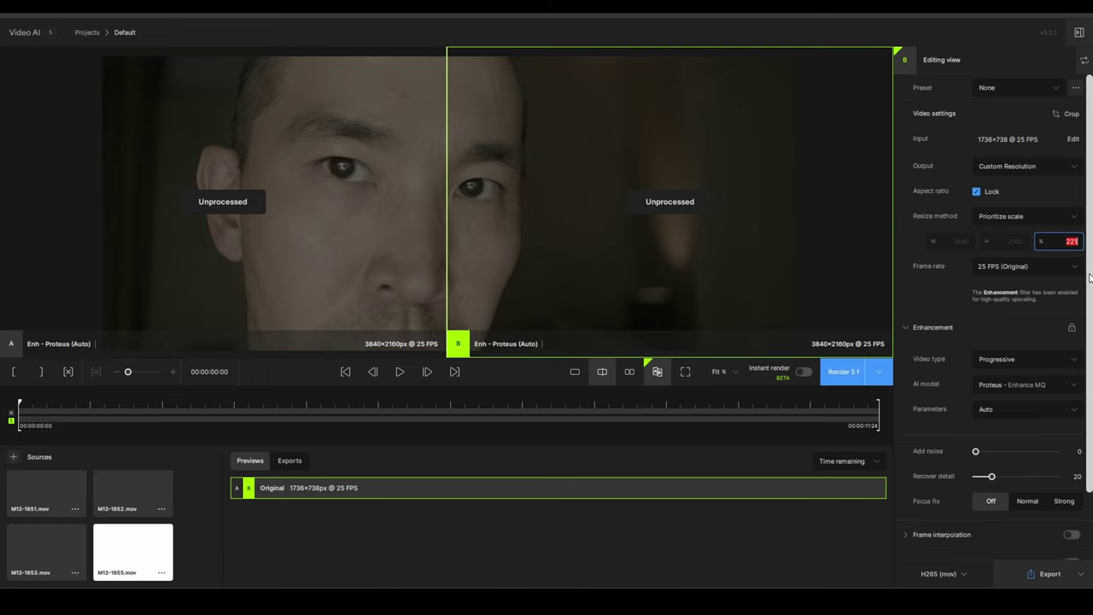
{"action": "type", "text": "300"}
{"action": "key", "text": "Return"}
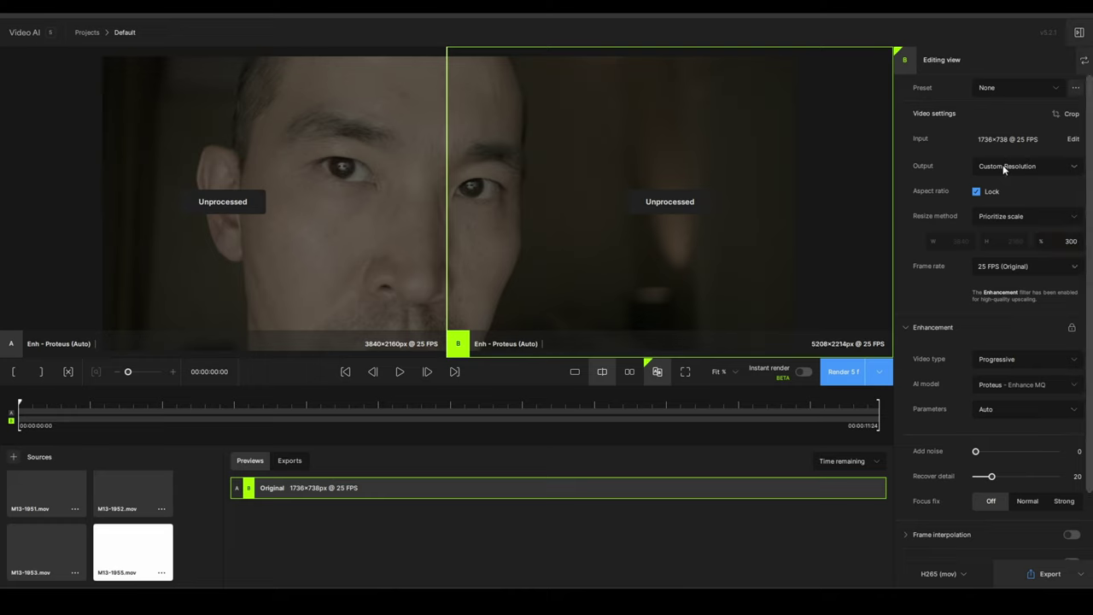
Step: Zoom into the preview, keep Proteus parameters on Auto, and render a 5-frame preview
{"action": "scroll", "coordinate": [451, 211], "scroll_direction": "up", "scroll_amount": 2}
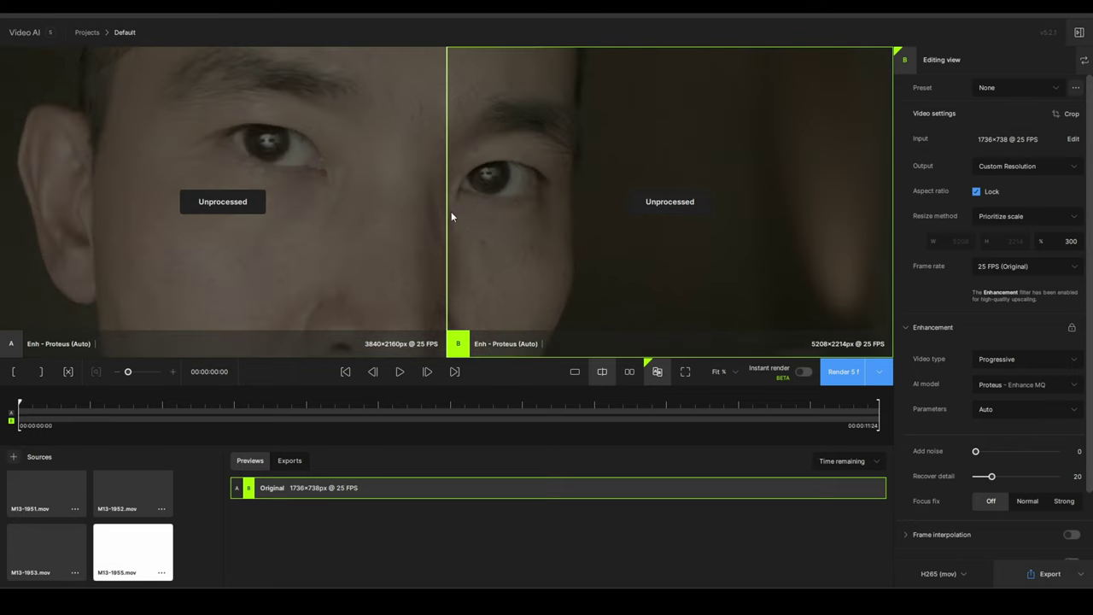
{"action": "scroll", "coordinate": [491, 249], "scroll_direction": "up", "scroll_amount": 3}
{"action": "scroll", "coordinate": [512, 247], "scroll_direction": "up", "scroll_amount": 2}
{"action": "scroll", "coordinate": [597, 249], "scroll_direction": "up", "scroll_amount": 2}
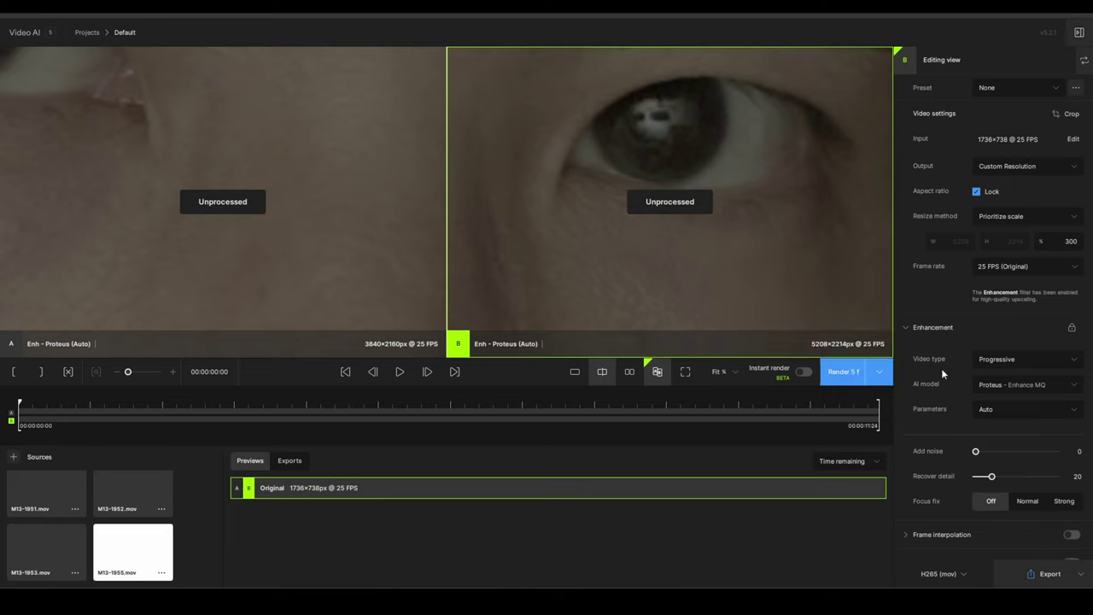
{"action": "left_click", "coordinate": [1071, 411]}
{"action": "left_click", "coordinate": [1069, 413]}
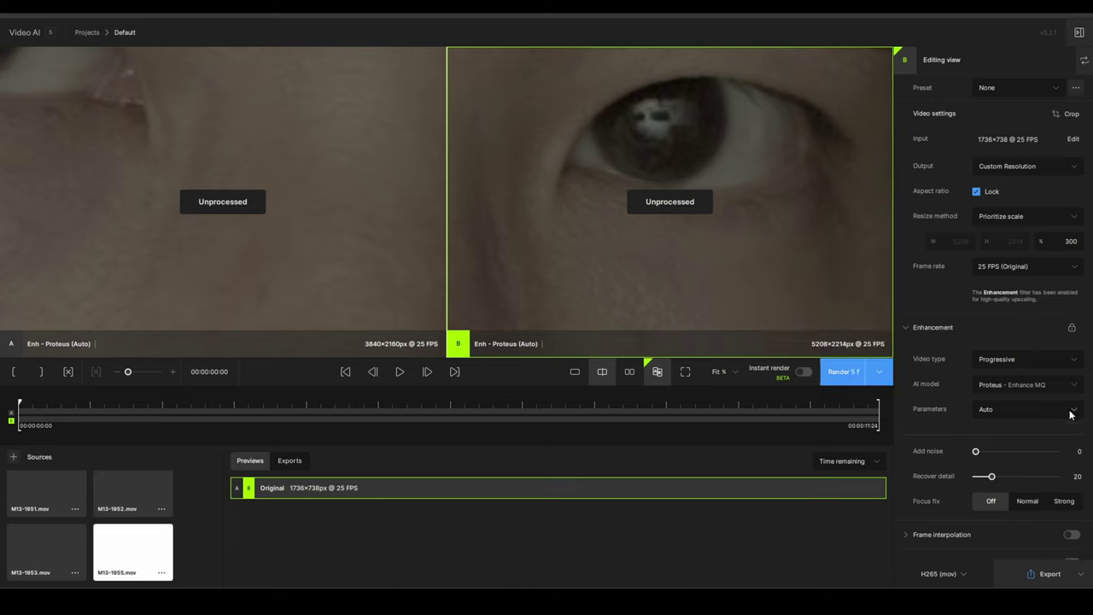
{"action": "left_click", "coordinate": [840, 372]}
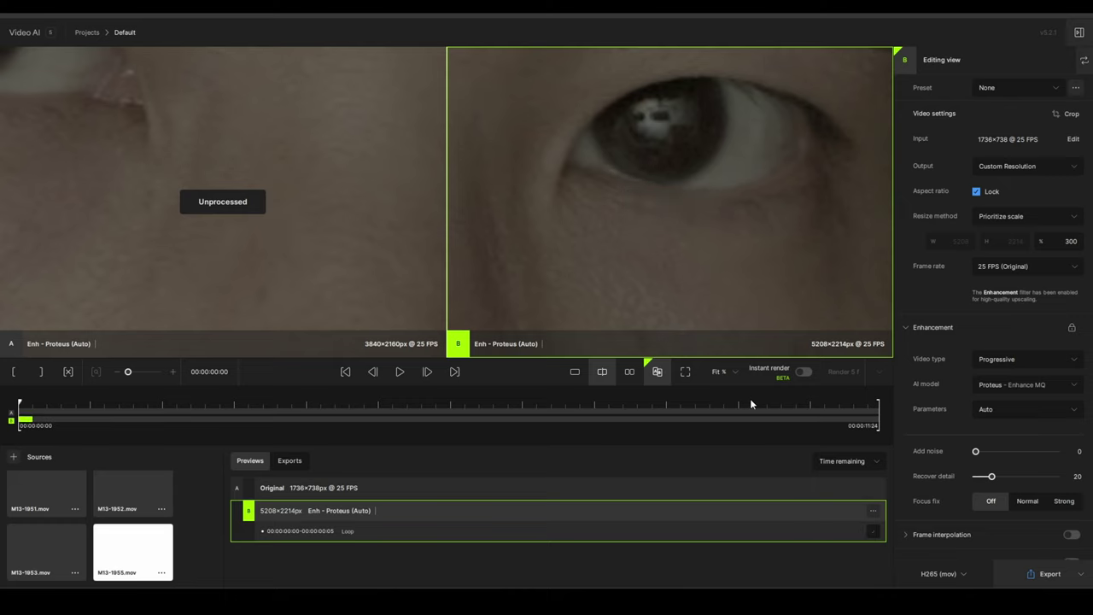
Step: Compare original A and enhanced B eye close-ups, then collapse the Enhancement settings
{"action": "scroll", "coordinate": [506, 278], "scroll_direction": "up", "scroll_amount": 2}
{"action": "scroll", "coordinate": [512, 205], "scroll_direction": "up", "scroll_amount": 2}
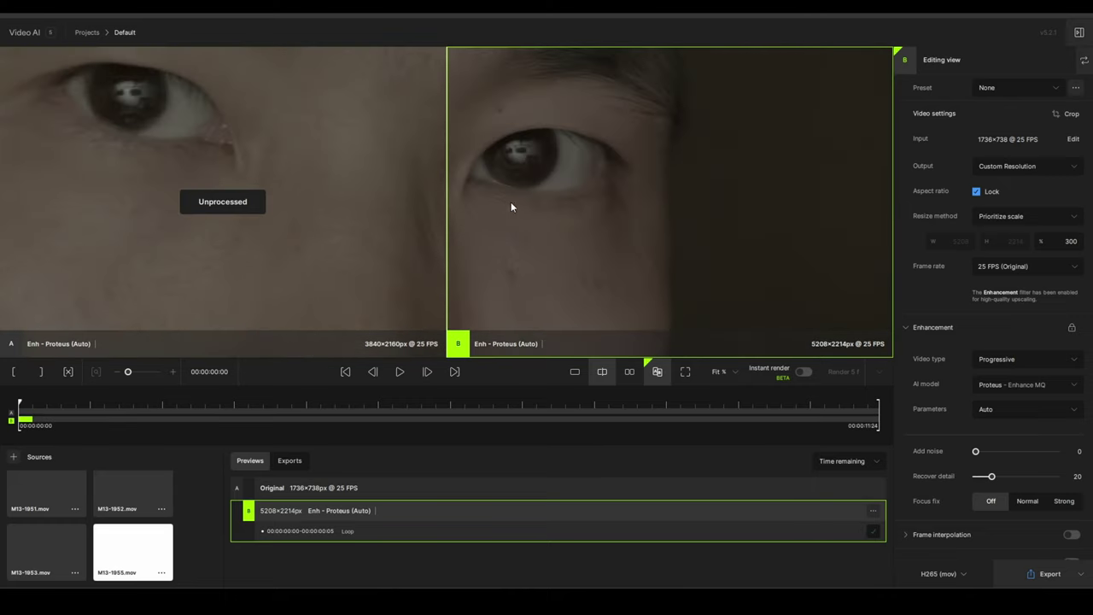
{"action": "scroll", "coordinate": [619, 219], "scroll_direction": "up", "scroll_amount": 2}
{"action": "scroll", "coordinate": [609, 242], "scroll_direction": "up", "scroll_amount": 2}
{"action": "scroll", "coordinate": [667, 241], "scroll_direction": "up", "scroll_amount": 2}
{"action": "mouse_move", "coordinate": [666, 236]}
{"action": "left_mouse_down"}
{"action": "mouse_move", "coordinate": [441, 239]}
{"action": "mouse_move", "coordinate": [674, 244]}
{"action": "mouse_move", "coordinate": [496, 239]}
{"action": "mouse_move", "coordinate": [449, 279]}
{"action": "mouse_move", "coordinate": [751, 350]}
{"action": "left_mouse_up"}
{"action": "scroll", "coordinate": [752, 345], "scroll_direction": "down", "scroll_amount": 3}
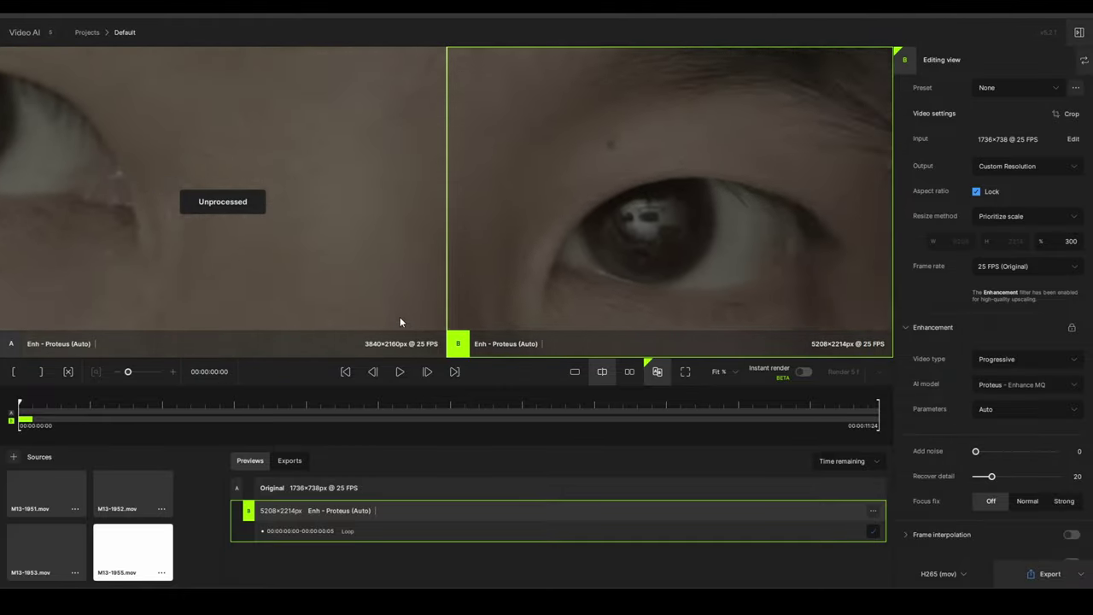
{"action": "left_click", "coordinate": [344, 284]}
{"action": "scroll", "coordinate": [492, 275], "scroll_direction": "up", "scroll_amount": 3}
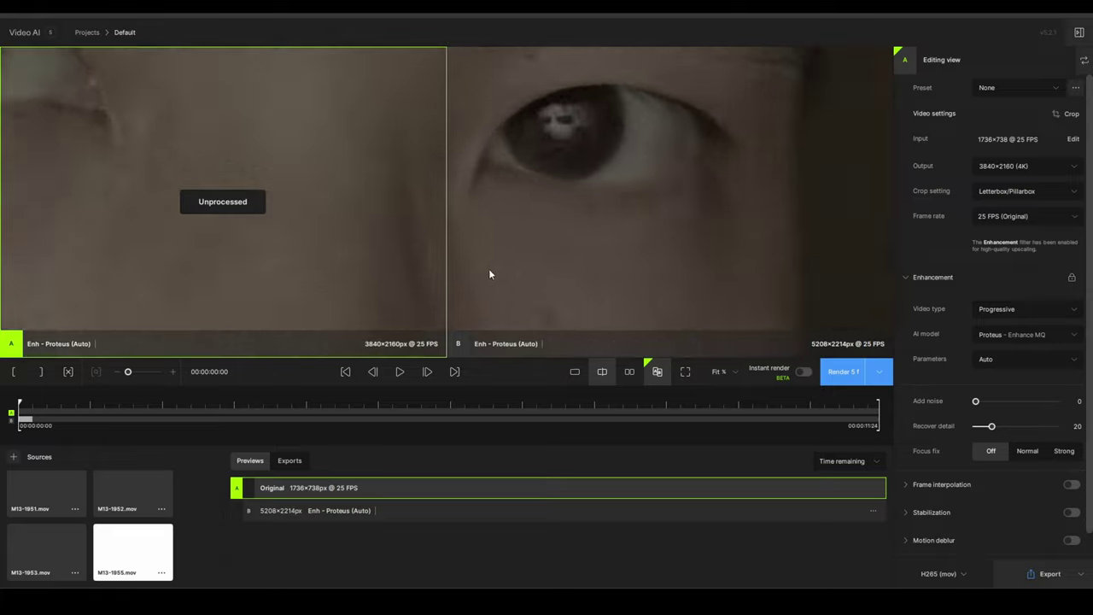
{"action": "scroll", "coordinate": [488, 268], "scroll_direction": "up", "scroll_amount": 2}
{"action": "mouse_move", "coordinate": [512, 263]}
{"action": "left_mouse_down"}
{"action": "mouse_move", "coordinate": [722, 276]}
{"action": "mouse_move", "coordinate": [649, 273]}
{"action": "mouse_move", "coordinate": [809, 268]}
{"action": "mouse_move", "coordinate": [736, 273]}
{"action": "mouse_move", "coordinate": [759, 273]}
{"action": "left_mouse_up"}
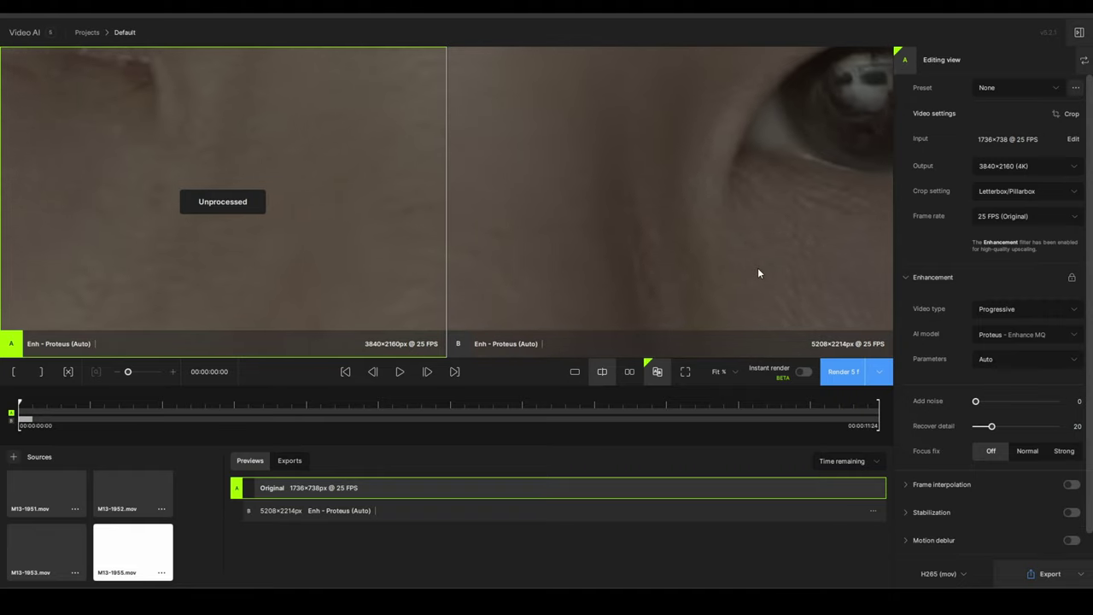
{"action": "left_click", "coordinate": [759, 273]}
{"action": "scroll", "coordinate": [512, 269], "scroll_direction": "up", "scroll_amount": 5}
{"action": "mouse_move", "coordinate": [512, 269]}
{"action": "left_mouse_down"}
{"action": "mouse_move", "coordinate": [495, 237]}
{"action": "mouse_move", "coordinate": [732, 217]}
{"action": "mouse_move", "coordinate": [653, 215]}
{"action": "left_mouse_up"}
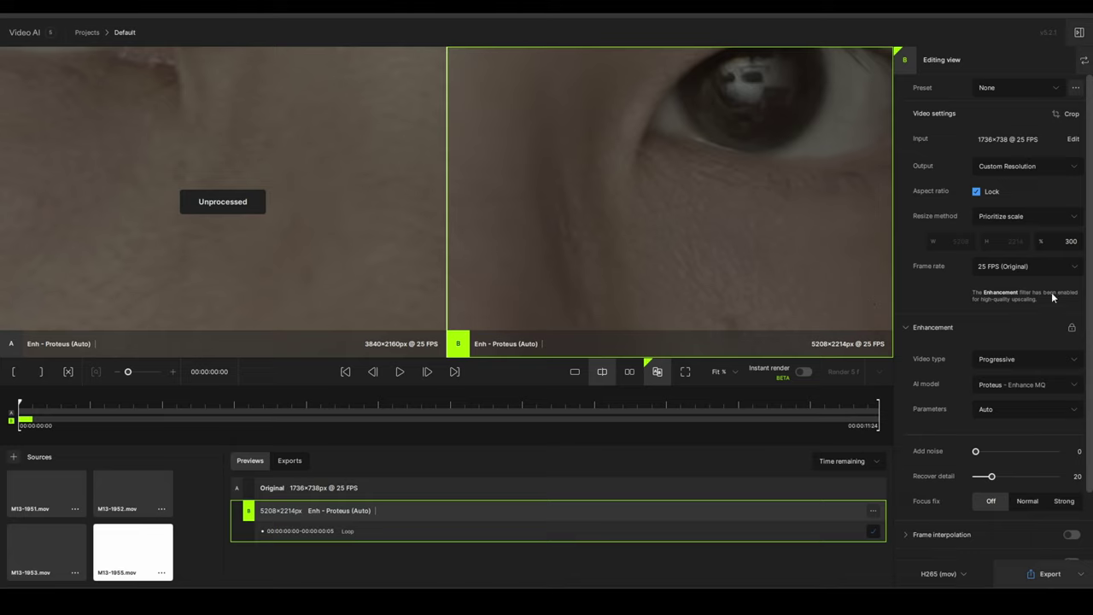
{"action": "left_click", "coordinate": [905, 327]}
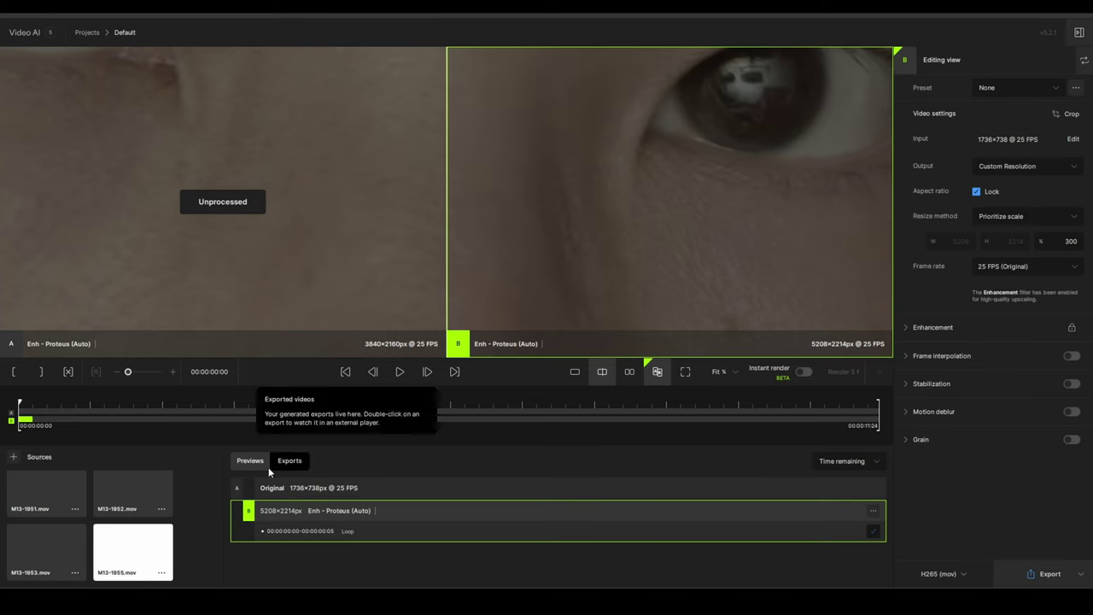
Step: Switch Proteus parameters to Manual and estimate values for the clip
{"action": "left_click", "coordinate": [905, 327]}
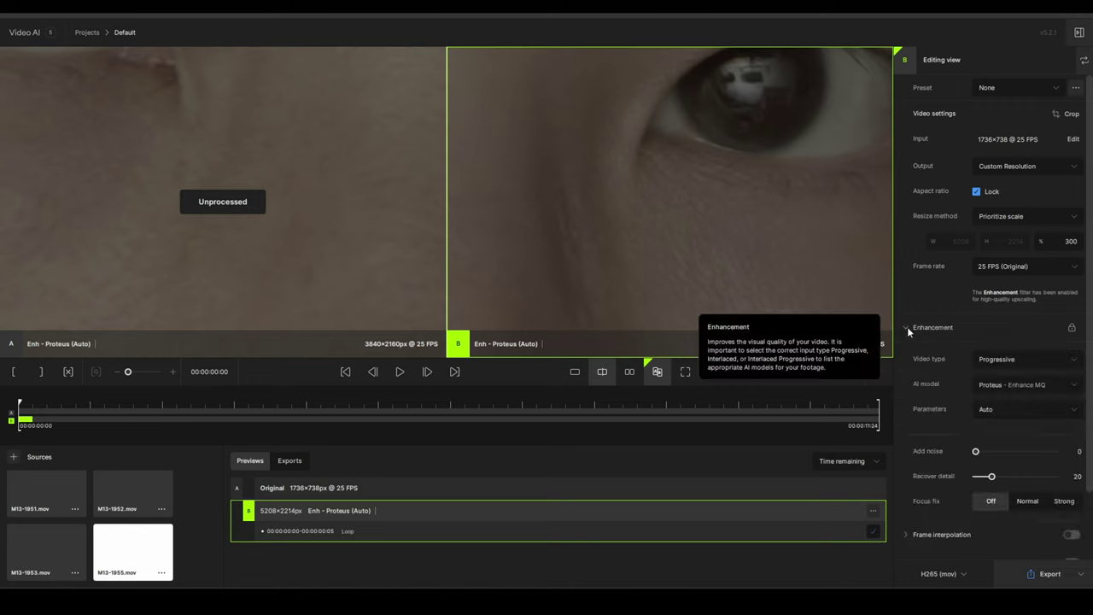
{"action": "left_click", "coordinate": [1033, 408]}
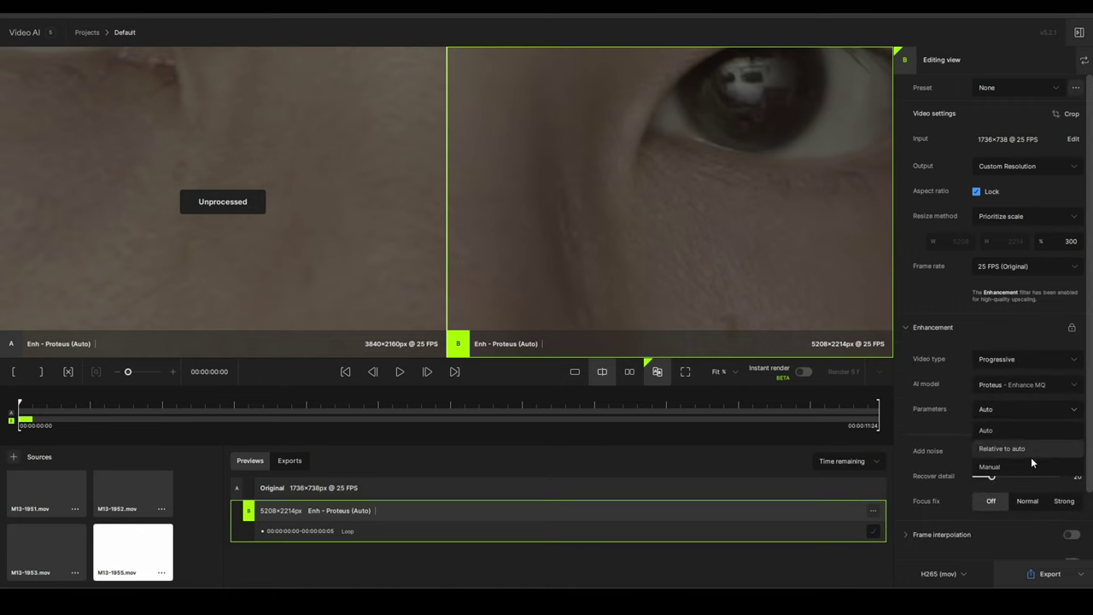
{"action": "left_click", "coordinate": [1022, 463]}
{"action": "left_click", "coordinate": [1037, 437]}
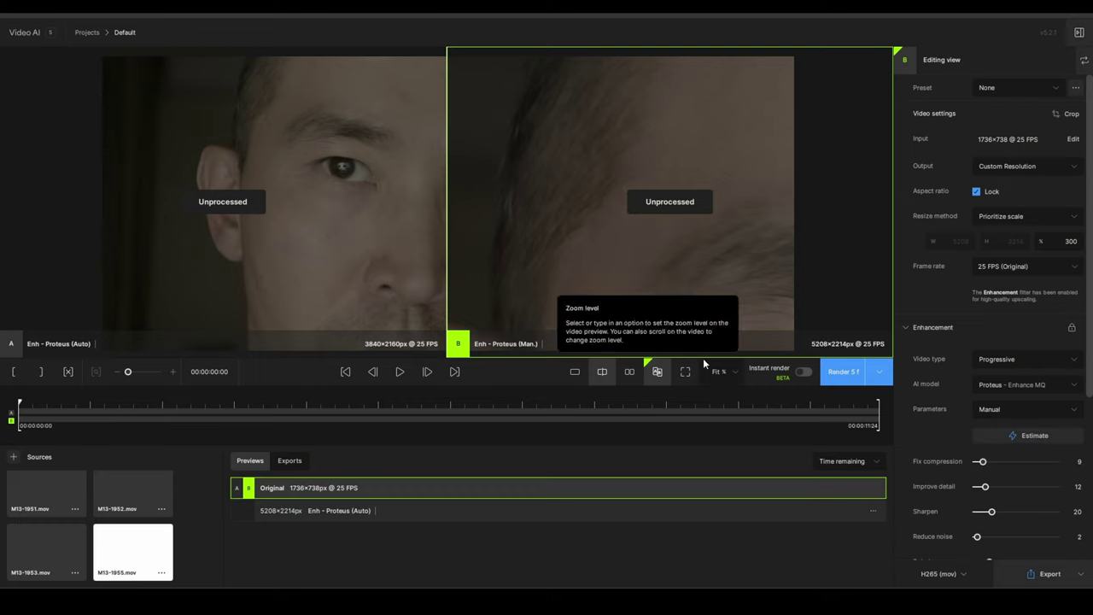
Step: Set the preview to side-by-side A/B comparison with enhanced pane B selected
{"action": "left_click", "coordinate": [633, 370]}
{"action": "left_click", "coordinate": [656, 373]}
{"action": "left_click", "coordinate": [659, 374]}
{"action": "left_click", "coordinate": [659, 373]}
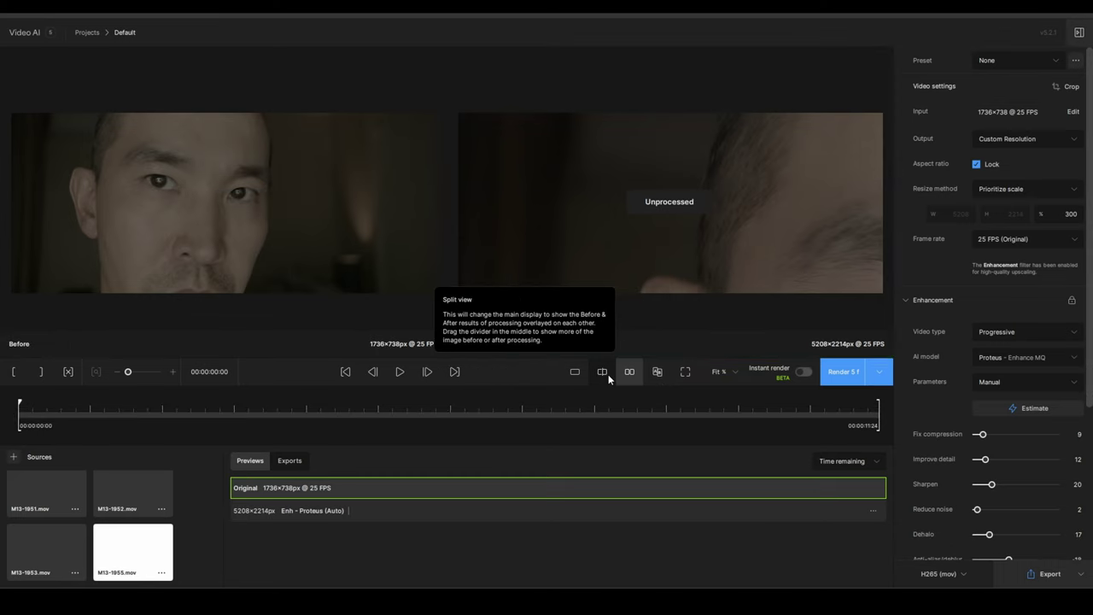
{"action": "left_click", "coordinate": [602, 372]}
{"action": "left_click", "coordinate": [575, 372]}
{"action": "left_click", "coordinate": [602, 373]}
{"action": "left_click", "coordinate": [629, 371]}
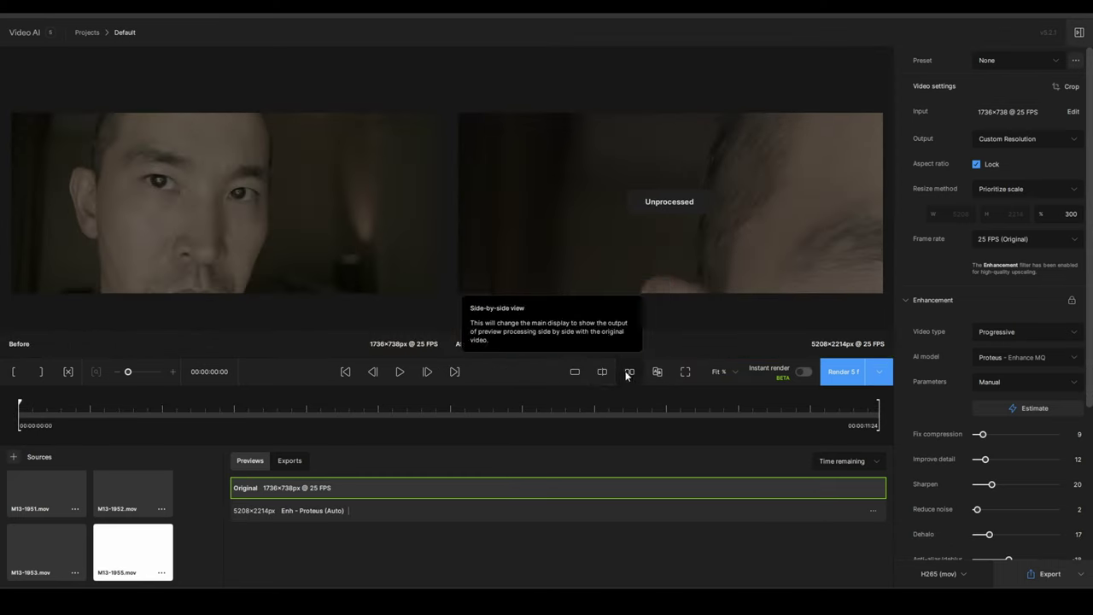
{"action": "left_click", "coordinate": [656, 372]}
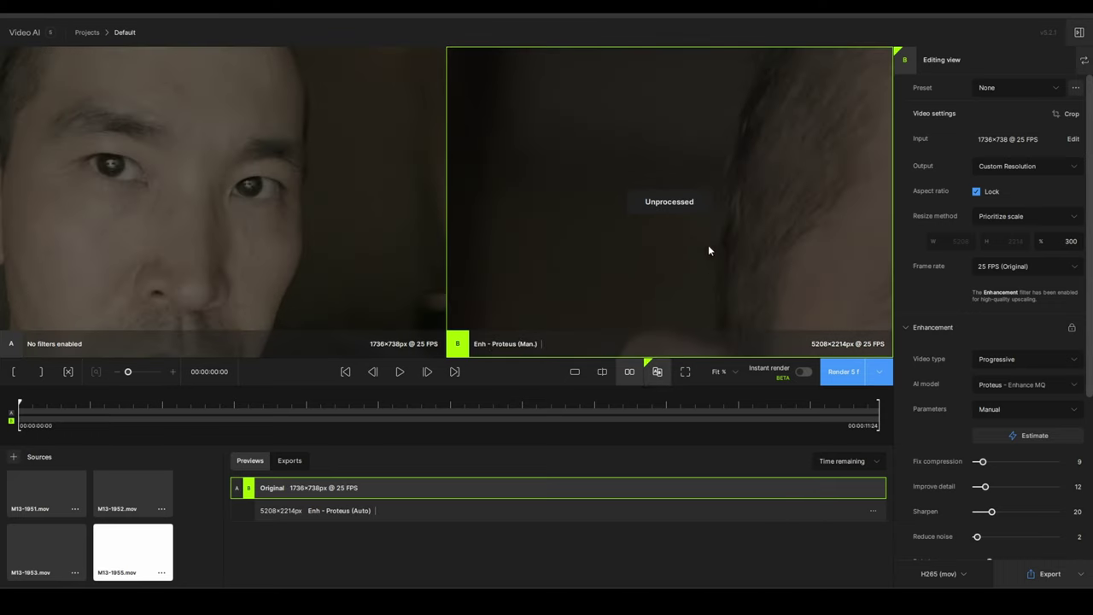
{"action": "left_click", "coordinate": [365, 266]}
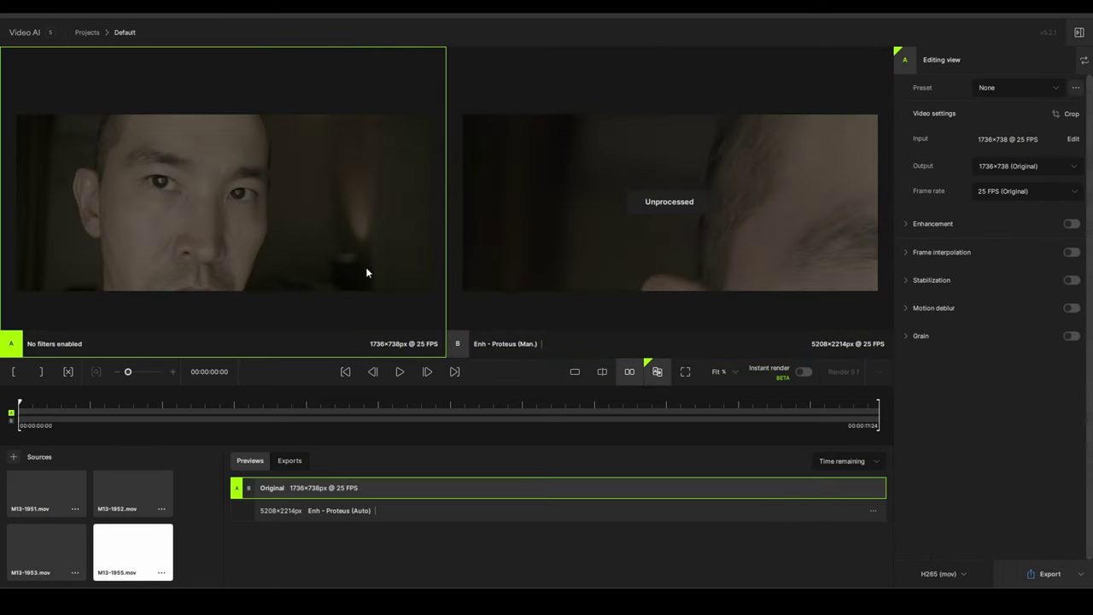
{"action": "left_click", "coordinate": [614, 272]}
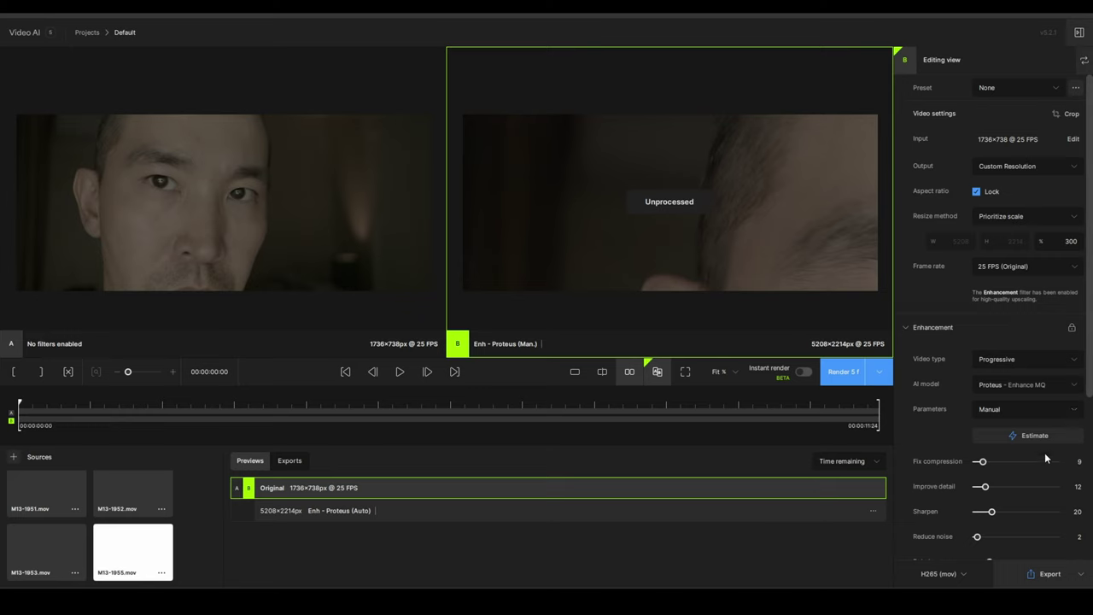
Step: Lower Reduce noise to 1 and render a new 5-frame Proteus preview
{"action": "scroll", "coordinate": [1029, 485], "scroll_direction": "down", "scroll_amount": 2}
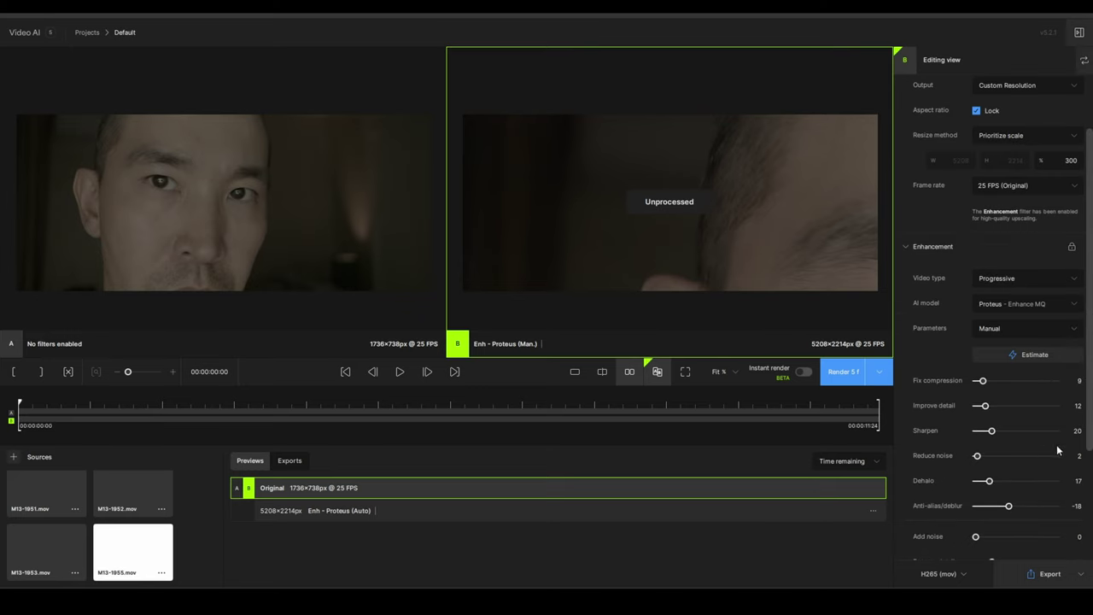
{"action": "left_click_drag", "start_coordinate": [977, 457], "coordinate": [982, 481]}
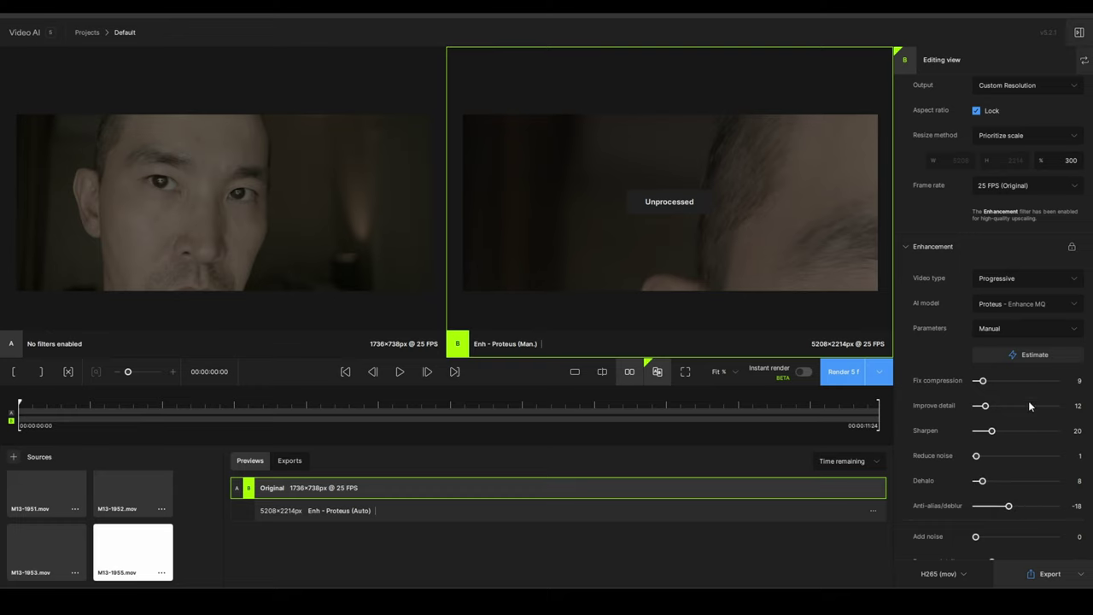
{"action": "left_click", "coordinate": [839, 373]}
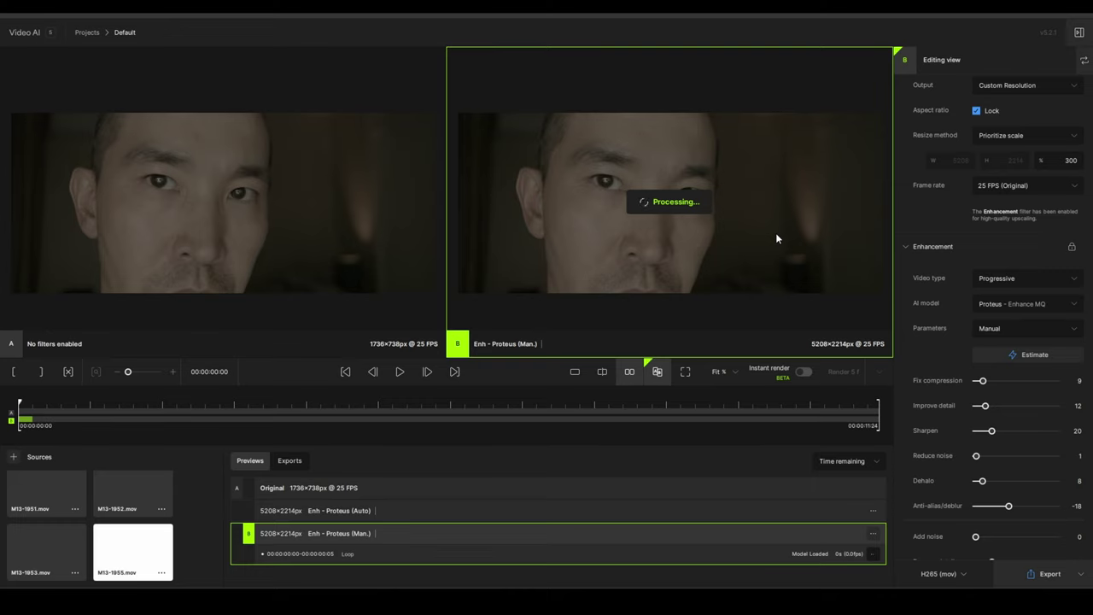
{"action": "scroll", "coordinate": [674, 241], "scroll_direction": "up", "scroll_amount": 2}
{"action": "scroll", "coordinate": [675, 241], "scroll_direction": "up", "scroll_amount": 2}
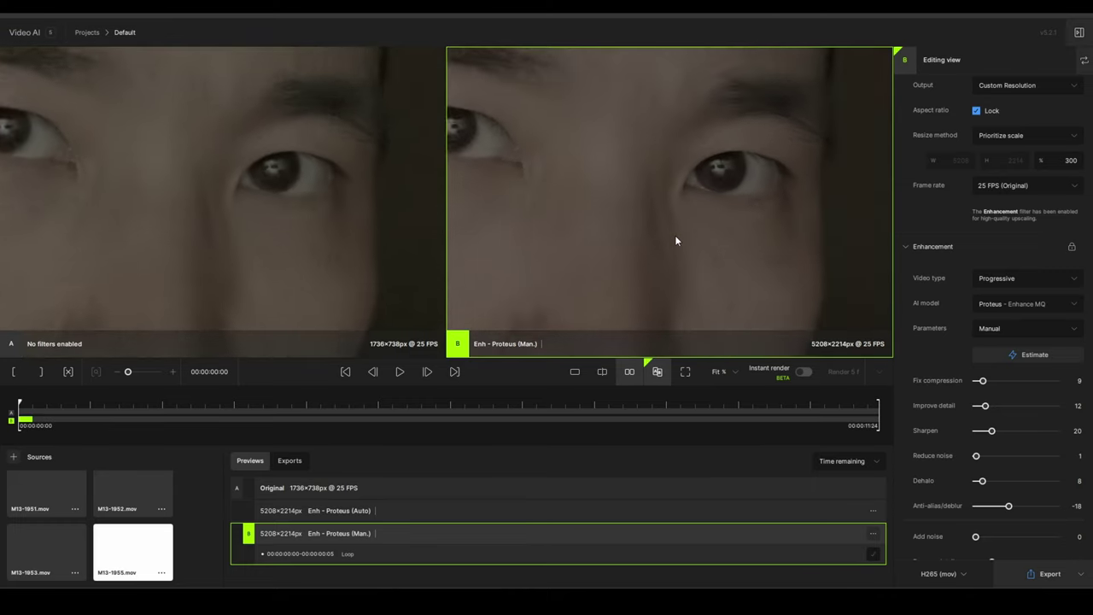
{"action": "scroll", "coordinate": [674, 240], "scroll_direction": "up", "scroll_amount": 2}
{"action": "scroll", "coordinate": [675, 241], "scroll_direction": "up", "scroll_amount": 2}
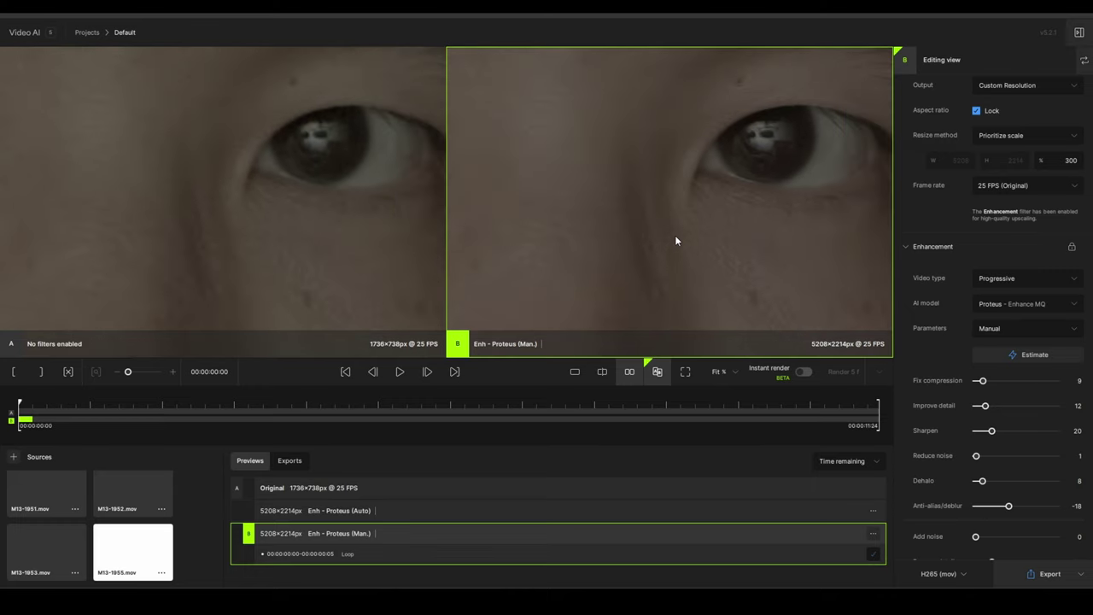
{"action": "left_click_drag", "start_coordinate": [643, 169], "coordinate": [616, 295]}
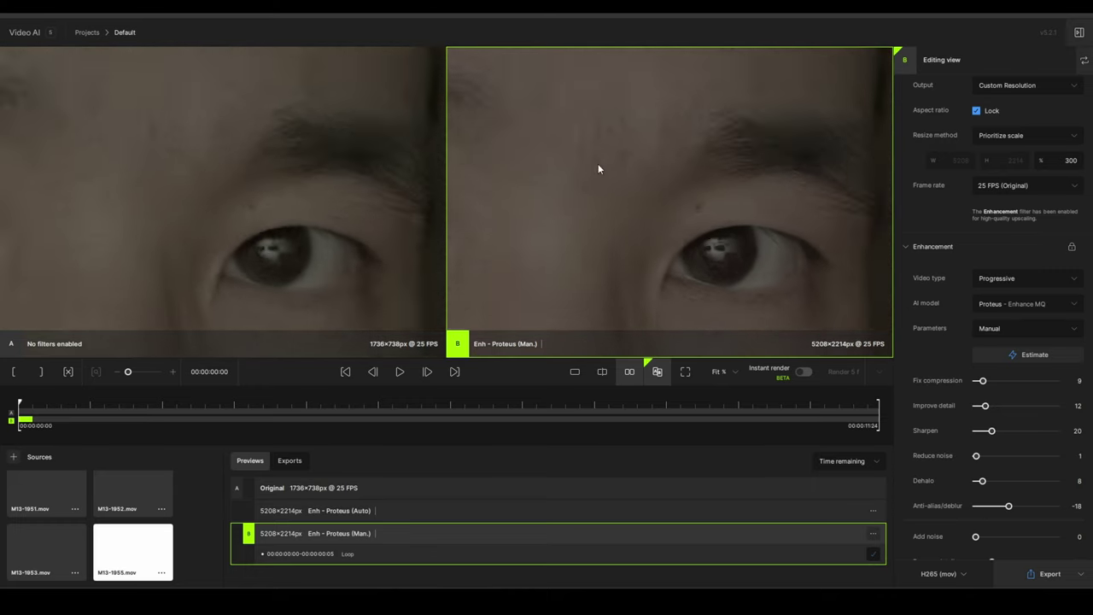
{"action": "scroll", "coordinate": [598, 163], "scroll_direction": "down", "scroll_amount": 3}
{"action": "left_click_drag", "start_coordinate": [516, 177], "coordinate": [530, 271]}
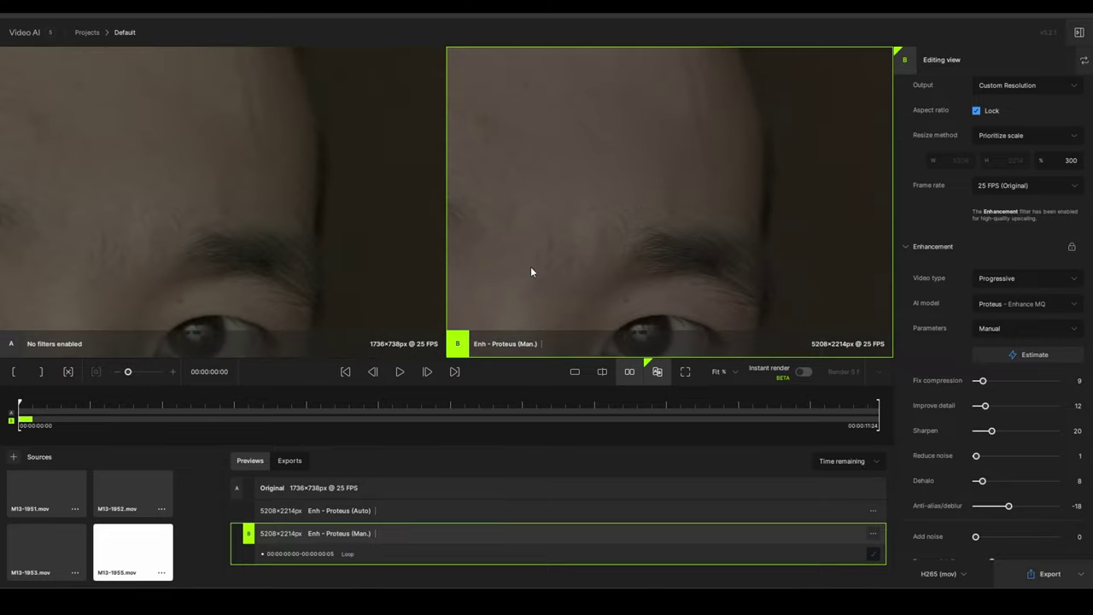
{"action": "scroll", "coordinate": [533, 245], "scroll_direction": "up", "scroll_amount": 3}
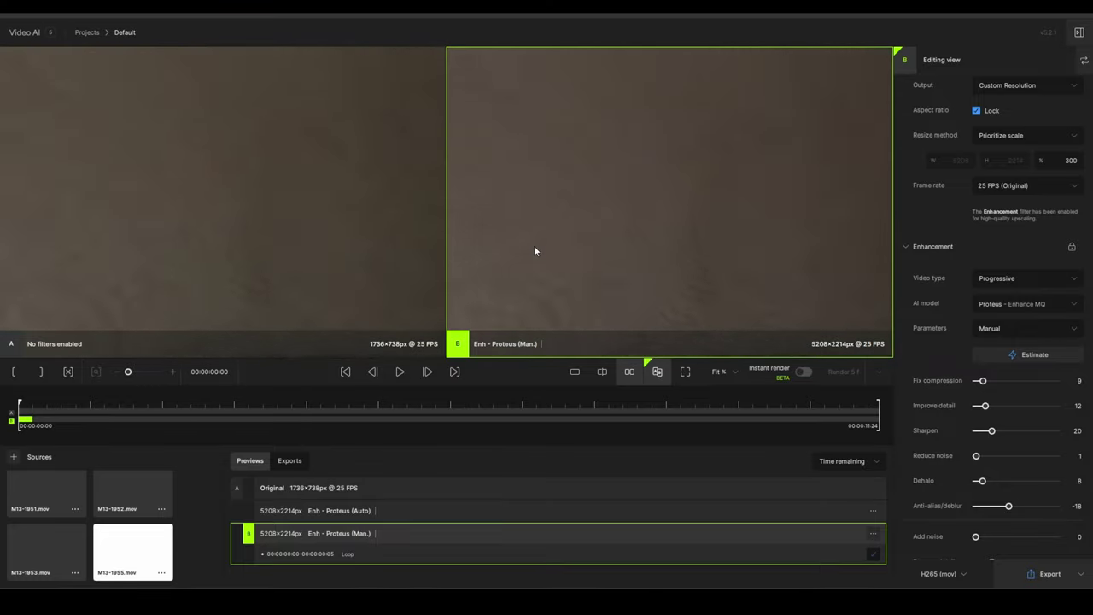
{"action": "scroll", "coordinate": [667, 224], "scroll_direction": "down", "scroll_amount": 2}
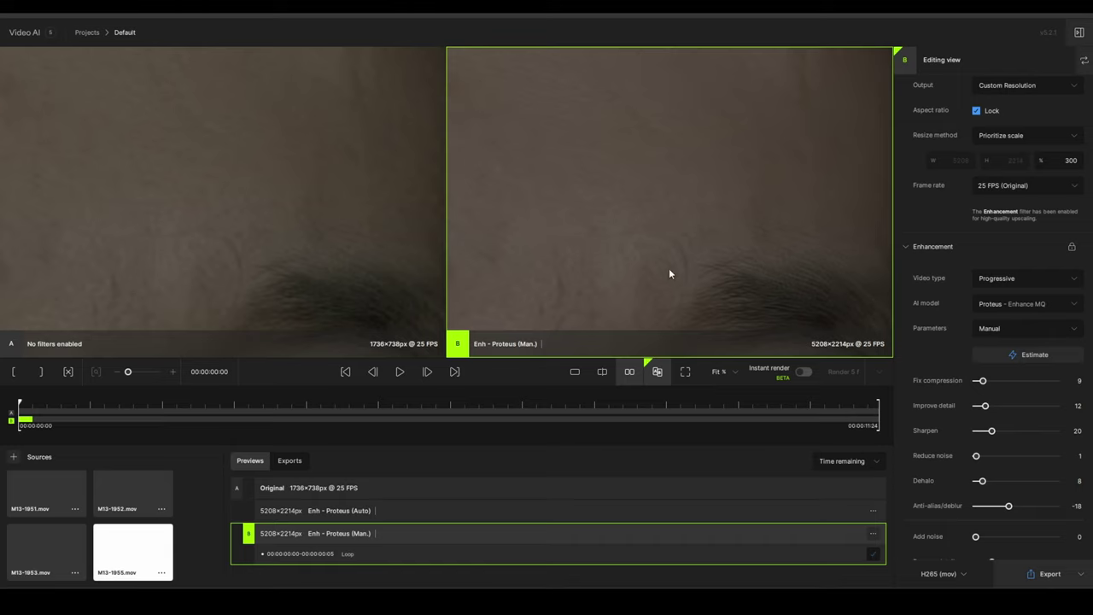
{"action": "left_click_drag", "start_coordinate": [669, 268], "coordinate": [519, 173]}
{"action": "scroll", "coordinate": [565, 226], "scroll_direction": "up", "scroll_amount": 2}
{"action": "scroll", "coordinate": [567, 225], "scroll_direction": "down", "scroll_amount": 2}
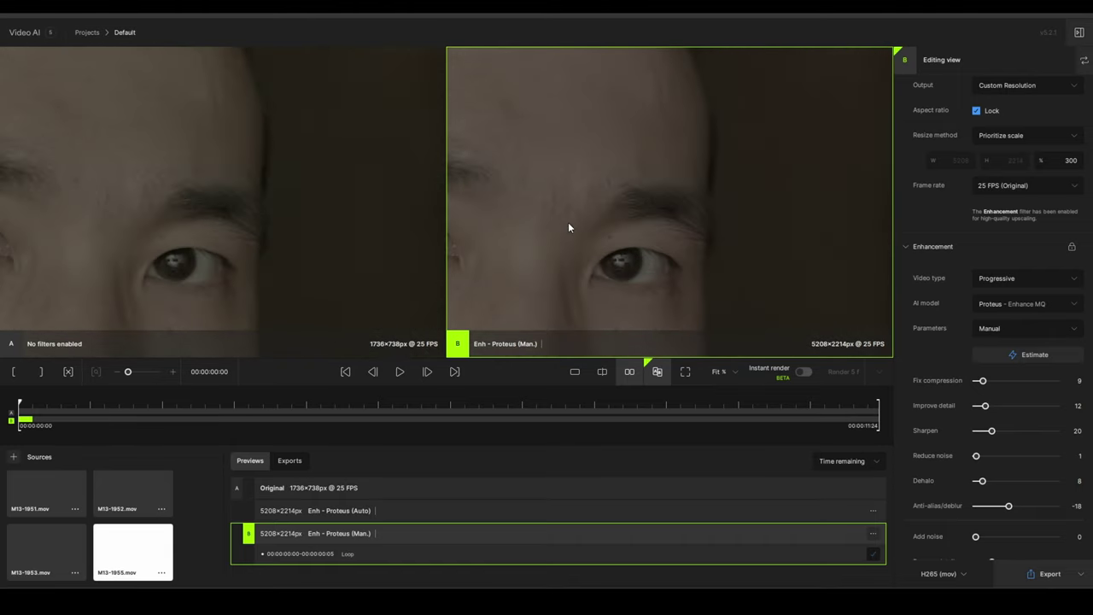
{"action": "left_click_drag", "start_coordinate": [568, 225], "coordinate": [633, 228]}
{"action": "scroll", "coordinate": [633, 228], "scroll_direction": "down", "scroll_amount": 2}
{"action": "scroll", "coordinate": [597, 237], "scroll_direction": "down", "scroll_amount": 2}
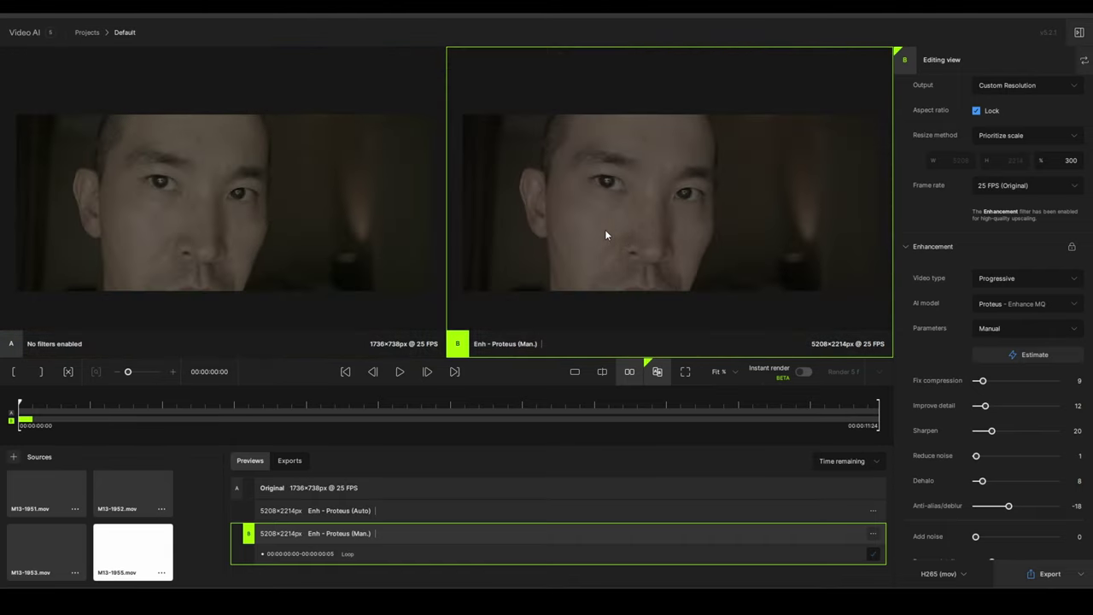
Step: Set the output to 3472×1476 2x Upscale and render a 5-frame preview
{"action": "left_click", "coordinate": [1065, 138]}
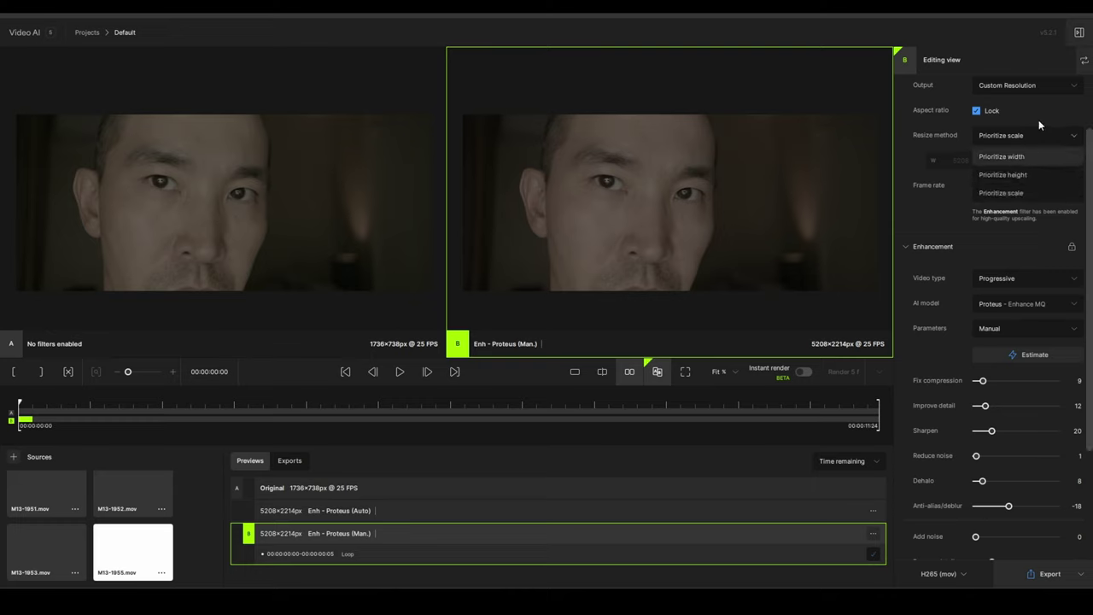
{"action": "scroll", "coordinate": [1039, 143], "scroll_direction": "up", "scroll_amount": 1}
{"action": "scroll", "coordinate": [1039, 146], "scroll_direction": "up", "scroll_amount": 2}
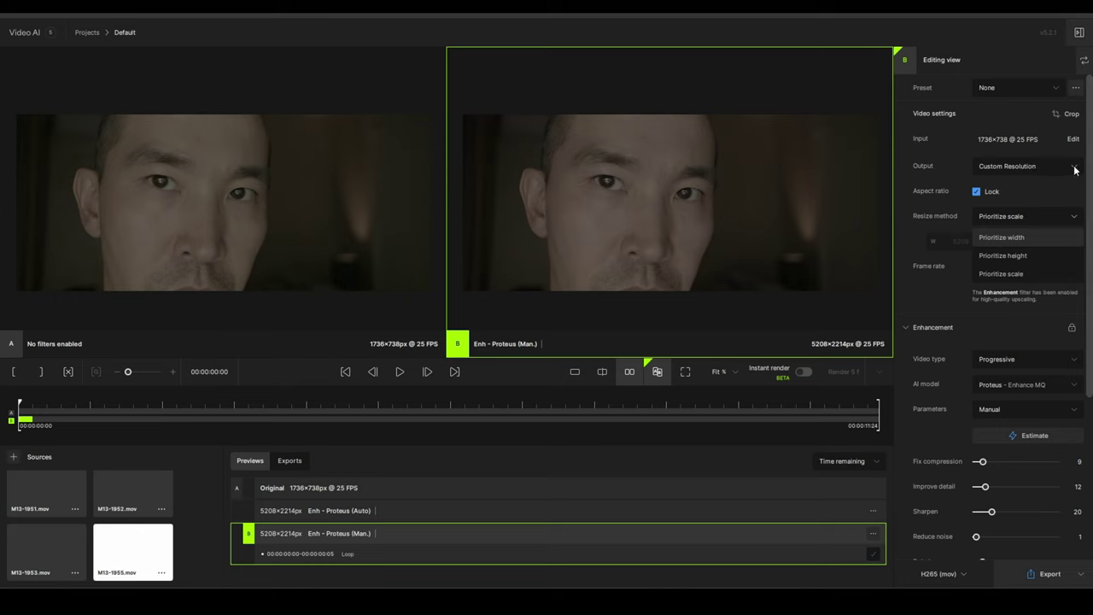
{"action": "left_click", "coordinate": [1067, 167]}
{"action": "left_click", "coordinate": [1029, 205]}
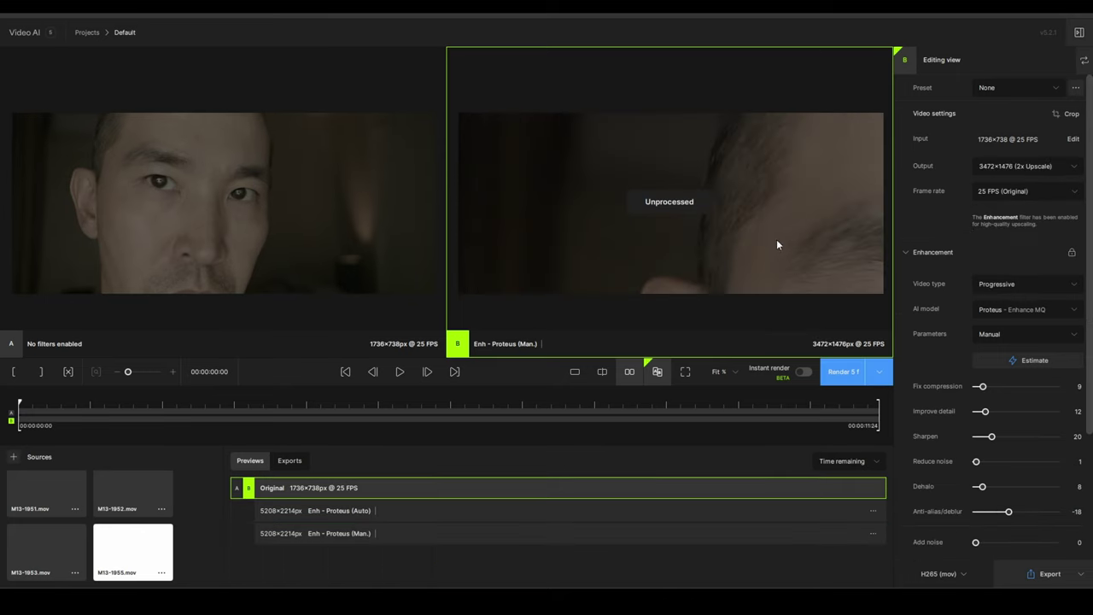
{"action": "left_click", "coordinate": [841, 372]}
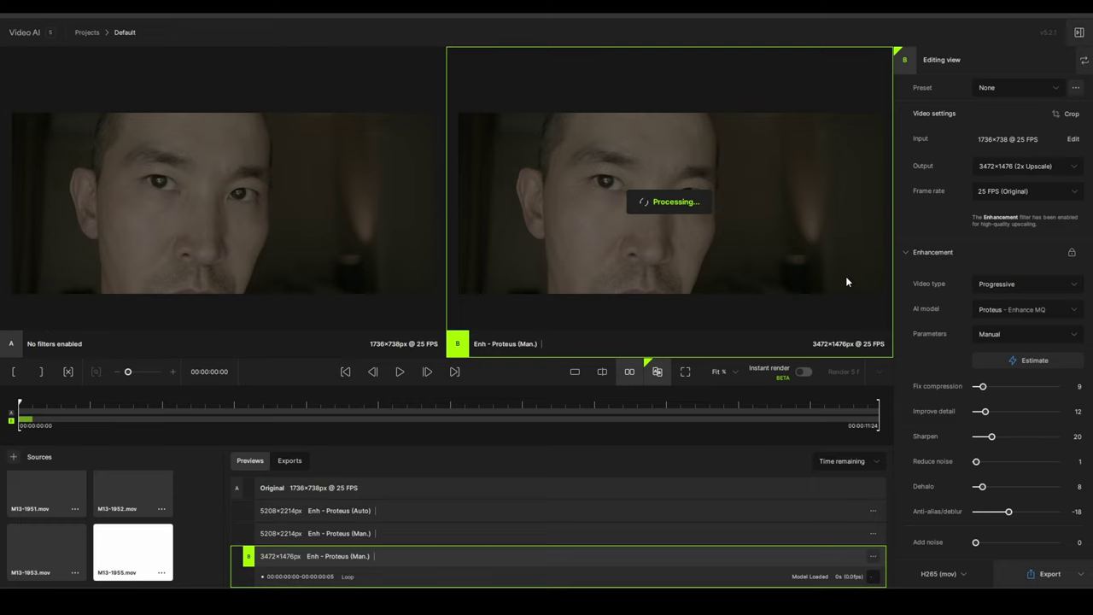
Step: Zoom into the face and compare upscaled detail against the original in split view
{"action": "scroll", "coordinate": [673, 263], "scroll_direction": "up", "scroll_amount": 3}
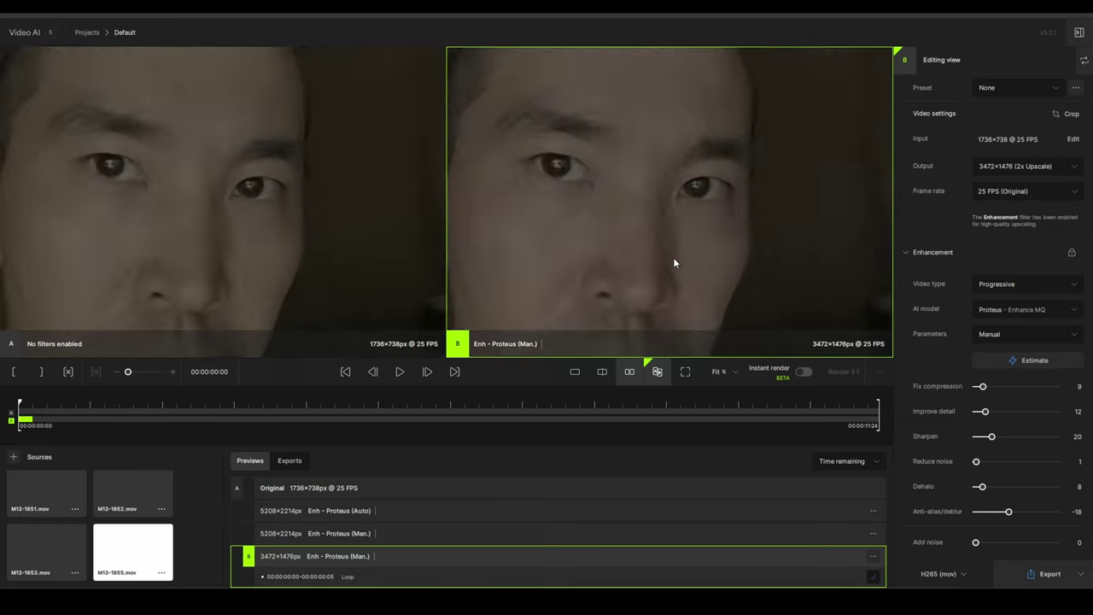
{"action": "scroll", "coordinate": [673, 263], "scroll_direction": "up", "scroll_amount": 2}
{"action": "scroll", "coordinate": [623, 214], "scroll_direction": "up", "scroll_amount": 2}
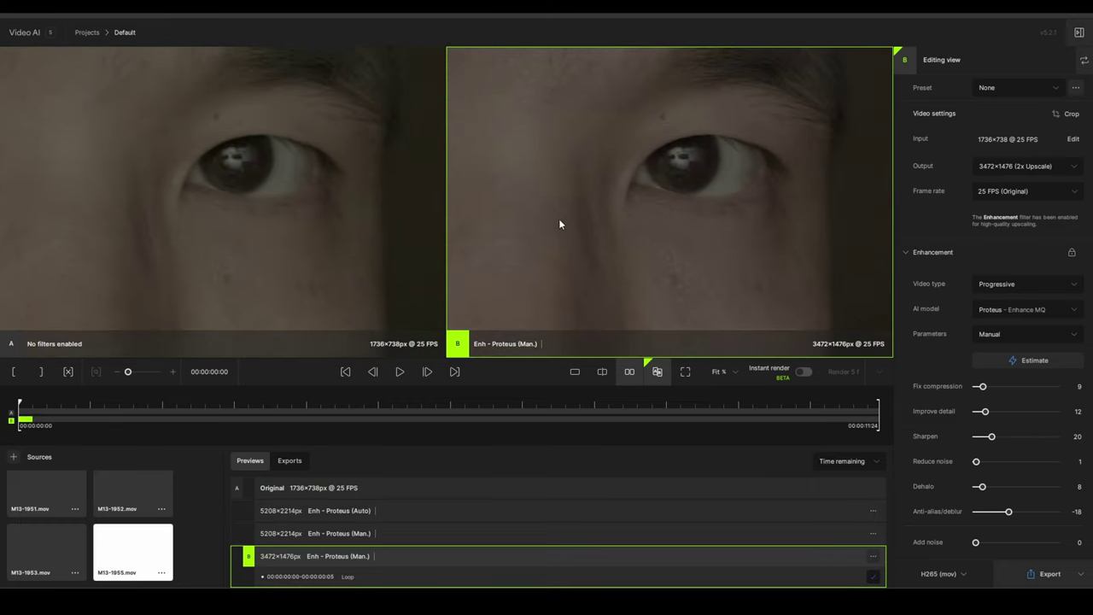
{"action": "scroll", "coordinate": [560, 223], "scroll_direction": "up", "scroll_amount": 1}
{"action": "scroll", "coordinate": [584, 230], "scroll_direction": "up", "scroll_amount": 1}
{"action": "scroll", "coordinate": [583, 233], "scroll_direction": "up", "scroll_amount": 1}
{"action": "mouse_move", "coordinate": [582, 228]}
{"action": "left_mouse_down"}
{"action": "mouse_move", "coordinate": [678, 108]}
{"action": "mouse_move", "coordinate": [664, 158]}
{"action": "left_mouse_up"}
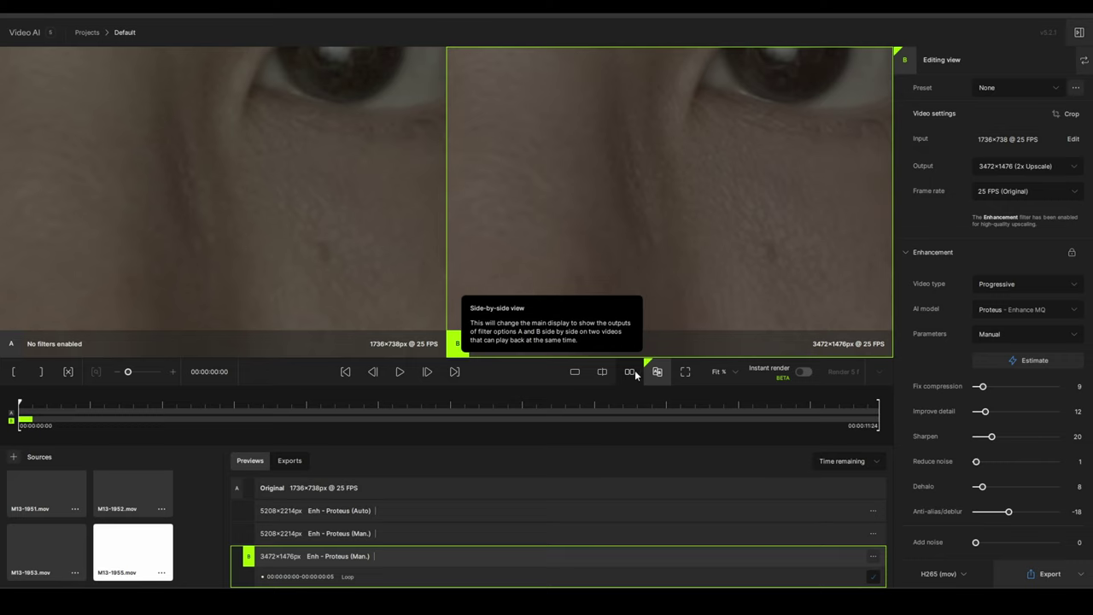
{"action": "left_click", "coordinate": [602, 371]}
{"action": "scroll", "coordinate": [501, 256], "scroll_direction": "up", "scroll_amount": 1}
{"action": "scroll", "coordinate": [541, 245], "scroll_direction": "up", "scroll_amount": 1}
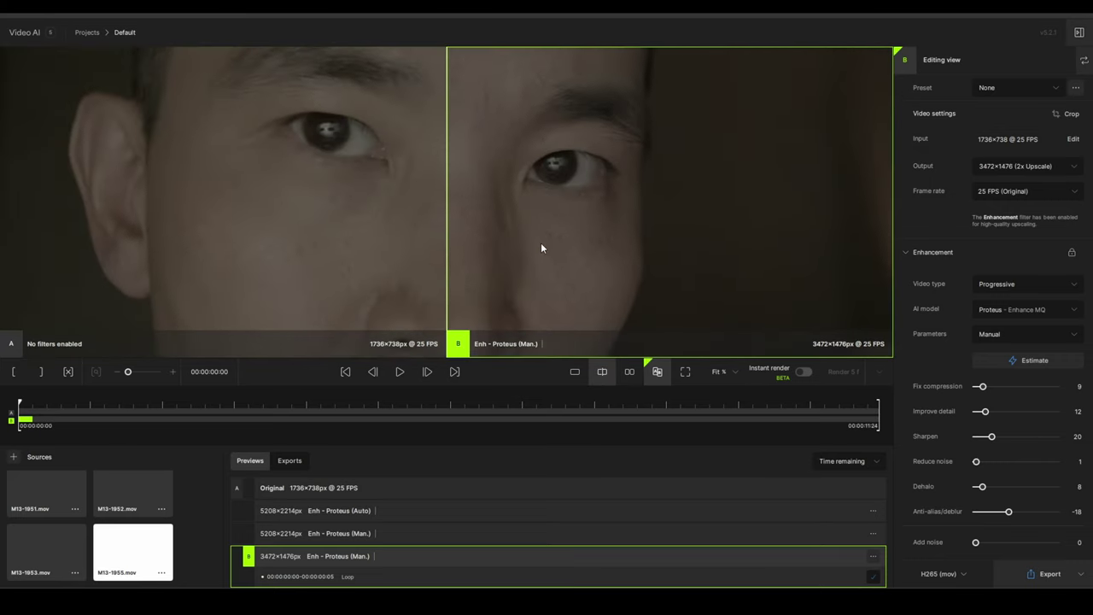
{"action": "scroll", "coordinate": [538, 243], "scroll_direction": "up", "scroll_amount": 1}
{"action": "scroll", "coordinate": [521, 251], "scroll_direction": "up", "scroll_amount": 1}
{"action": "mouse_move", "coordinate": [544, 242]}
{"action": "left_mouse_down"}
{"action": "mouse_move", "coordinate": [476, 232]}
{"action": "mouse_move", "coordinate": [692, 325]}
{"action": "mouse_move", "coordinate": [890, 343]}
{"action": "mouse_move", "coordinate": [671, 144]}
{"action": "left_mouse_up"}
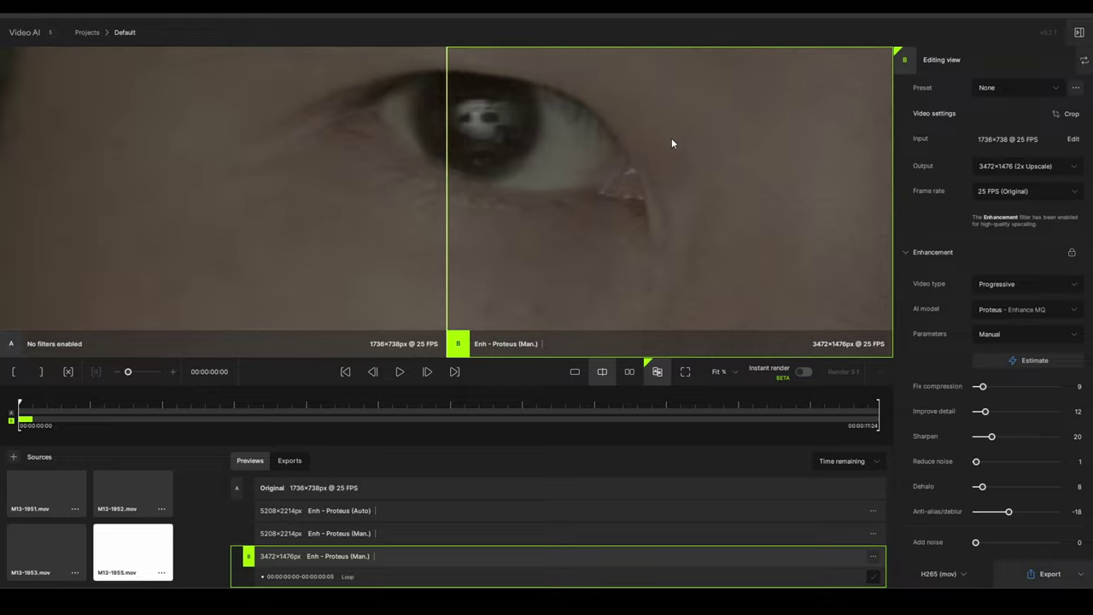
{"action": "left_click_drag", "start_coordinate": [671, 144], "coordinate": [446, 134]}
{"action": "left_click", "coordinate": [353, 128]}
{"action": "mouse_move", "coordinate": [352, 128]}
{"action": "left_mouse_down"}
{"action": "mouse_move", "coordinate": [543, 181]}
{"action": "mouse_move", "coordinate": [655, 170]}
{"action": "left_mouse_up"}
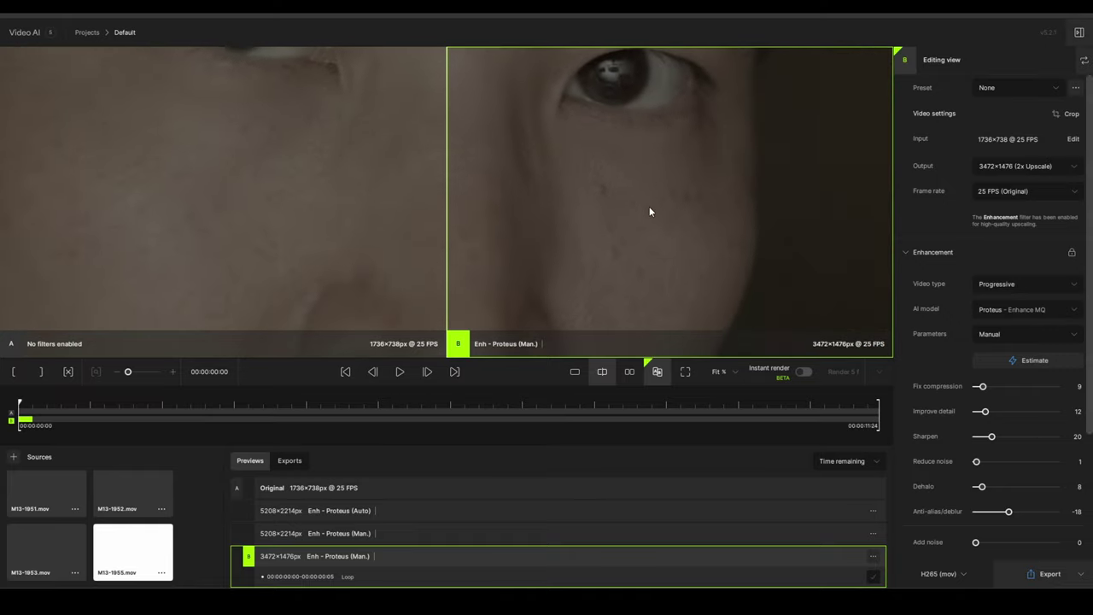
Step: Export M13-1955 as a ProRes 422 HQ .mov, then select the M13-1953 source
{"action": "left_click", "coordinate": [963, 573]}
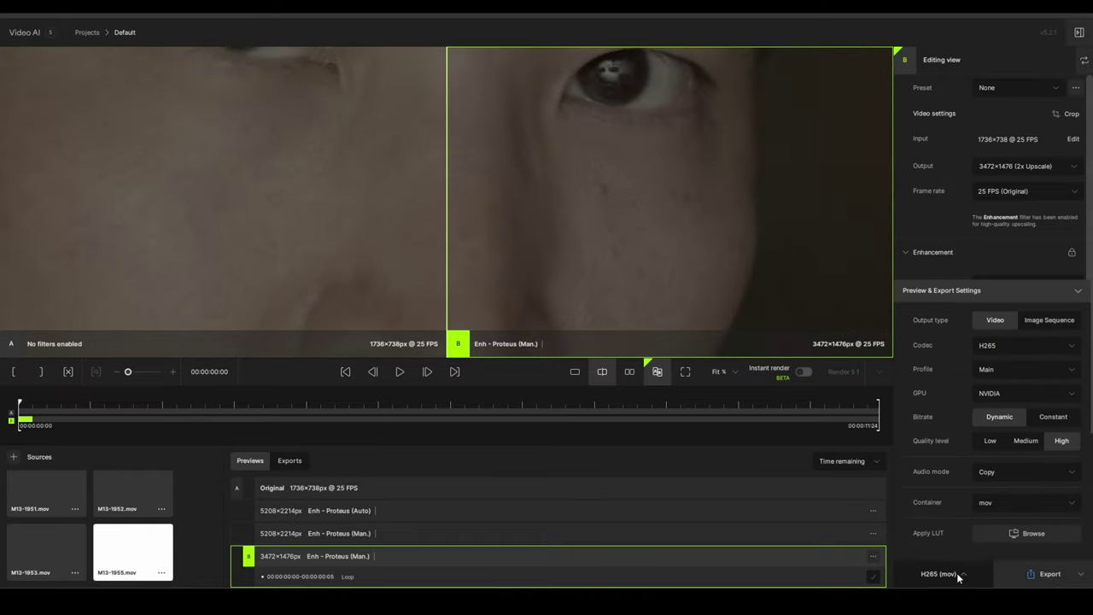
{"action": "left_click", "coordinate": [1052, 351]}
{"action": "left_click", "coordinate": [1042, 367]}
{"action": "left_click", "coordinate": [1031, 449]}
{"action": "left_click", "coordinate": [1021, 513]}
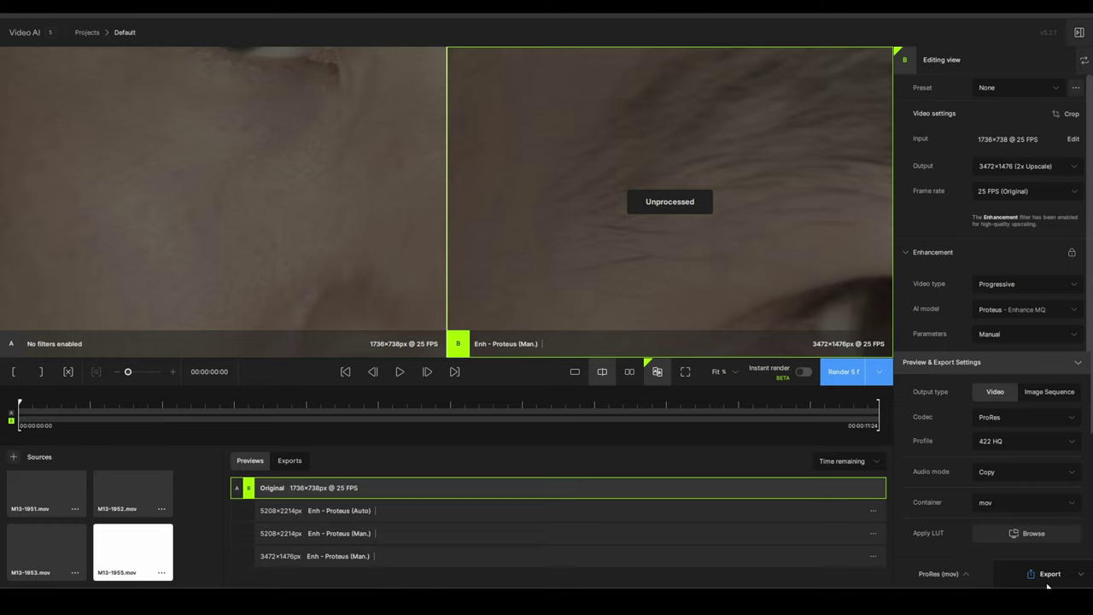
{"action": "left_click", "coordinate": [1047, 584]}
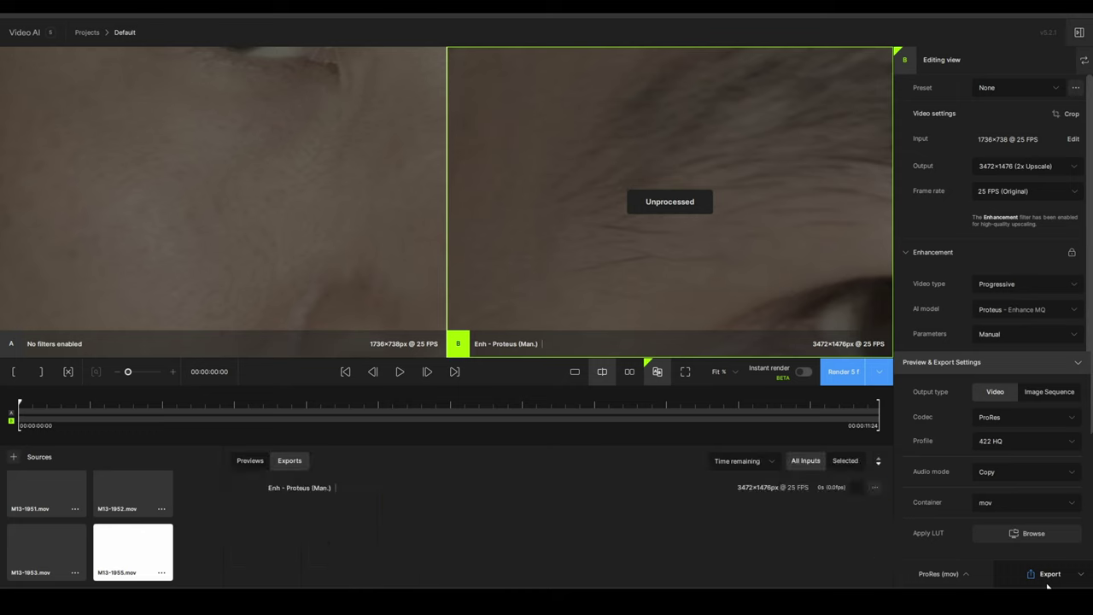
{"action": "left_click", "coordinate": [43, 554]}
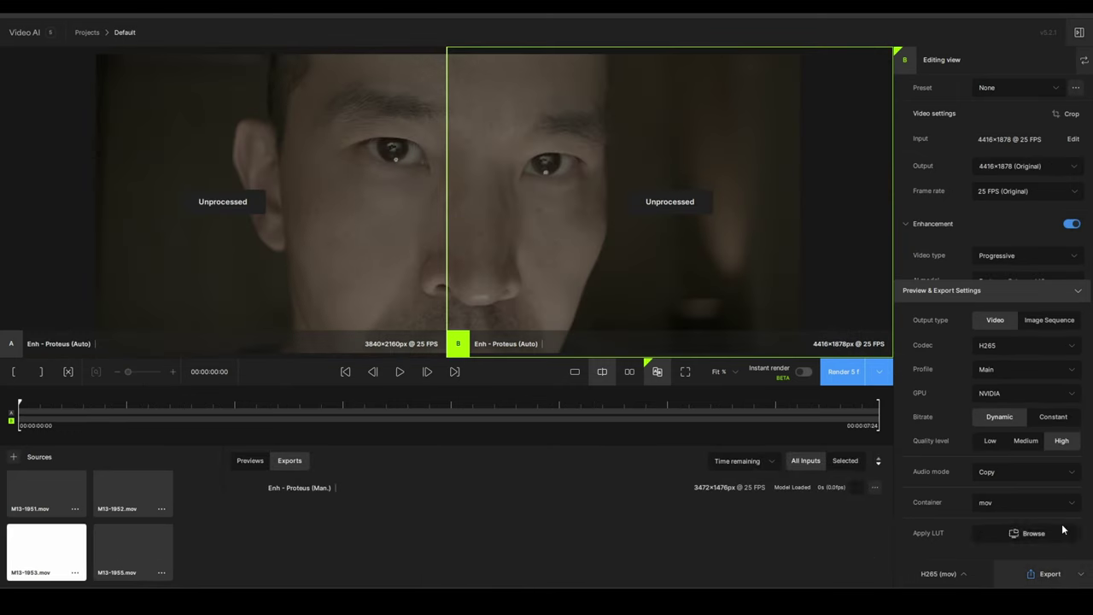
Step: Export M13-1953 as a ProRes 422 LT .mov
{"action": "left_click", "coordinate": [948, 574]}
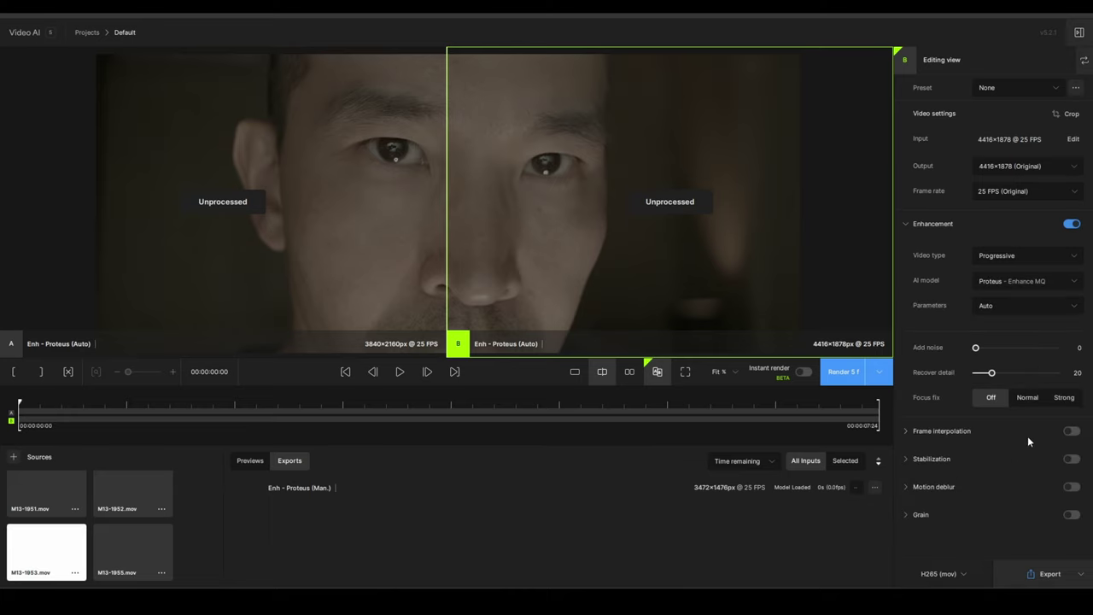
{"action": "left_click", "coordinate": [956, 574]}
{"action": "left_click", "coordinate": [1054, 346]}
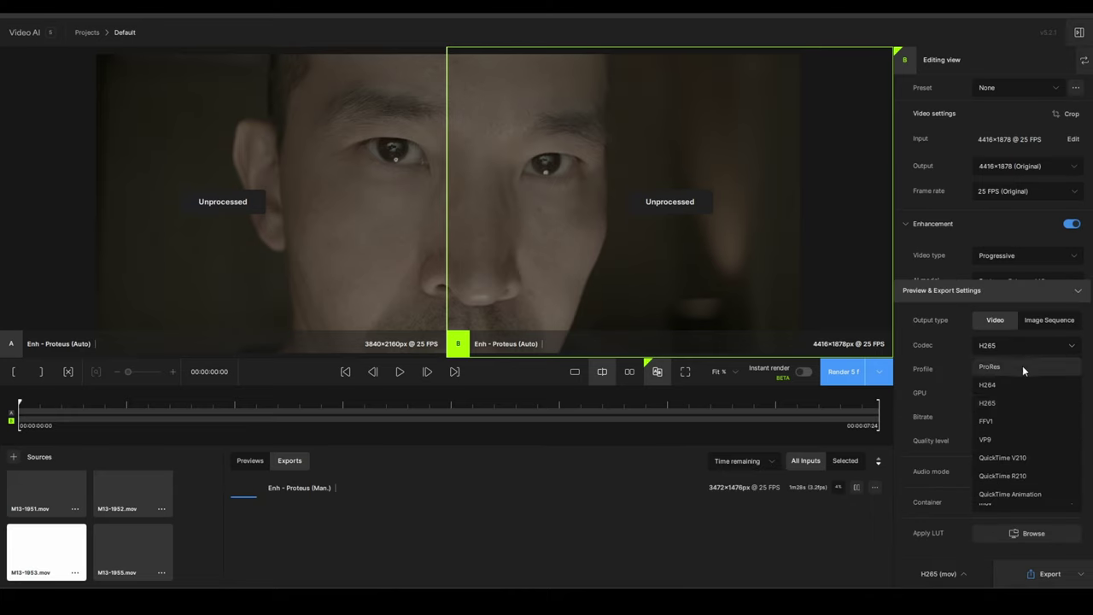
{"action": "left_click", "coordinate": [1045, 495]}
{"action": "left_click", "coordinate": [1024, 450]}
{"action": "left_click", "coordinate": [1024, 495]}
{"action": "left_click", "coordinate": [1043, 574]}
Step: Select M13-1952 and export it as a ProRes 422 LT .mov
{"action": "left_click", "coordinate": [134, 490]}
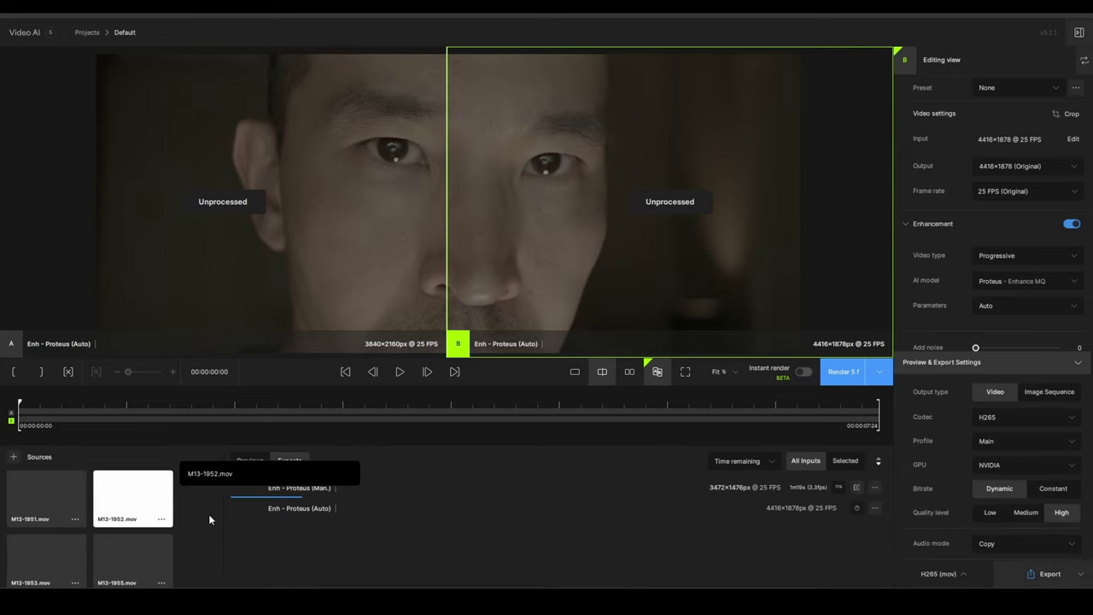
{"action": "left_click", "coordinate": [1028, 344]}
{"action": "left_click", "coordinate": [1027, 362]}
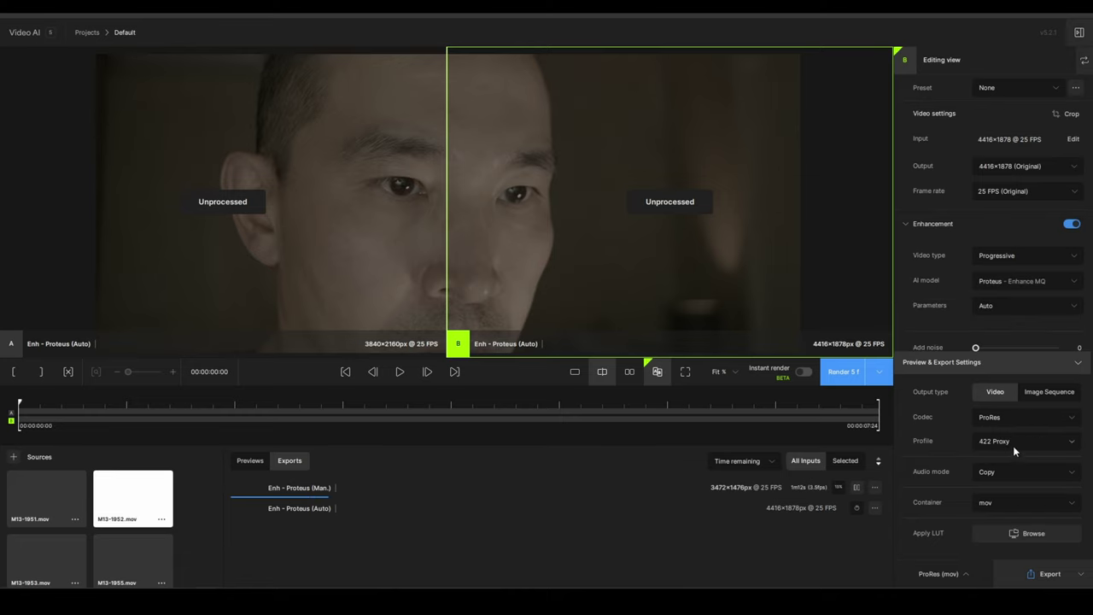
{"action": "left_click", "coordinate": [1035, 441]}
{"action": "left_click", "coordinate": [1028, 495]}
{"action": "left_click", "coordinate": [1041, 580]}
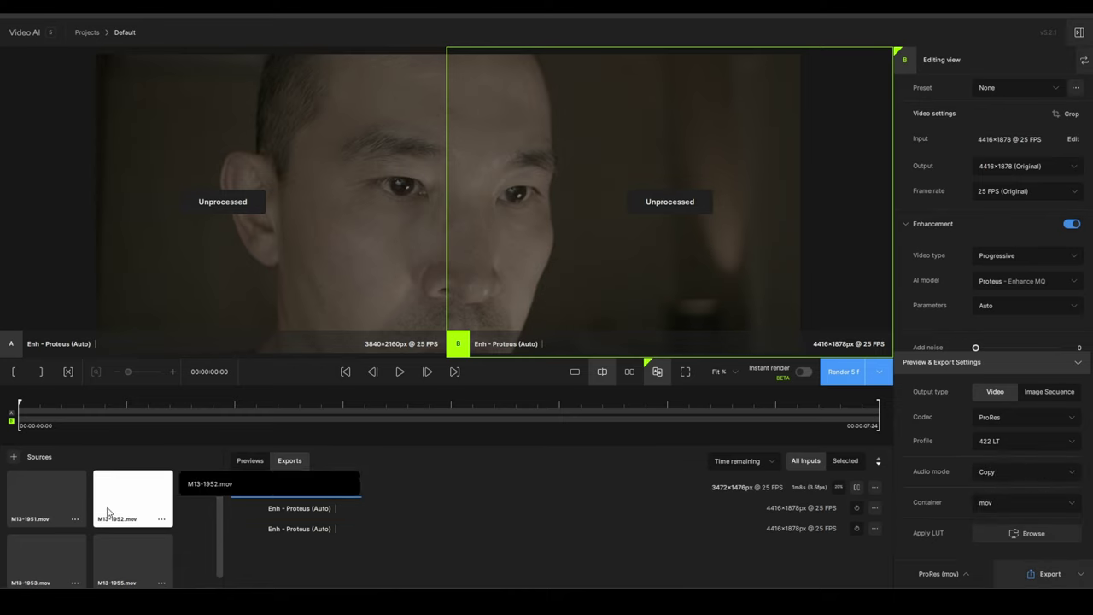
Step: Select M13-1951 and export it as a ProRes 422 LT .mov
{"action": "left_click", "coordinate": [56, 503]}
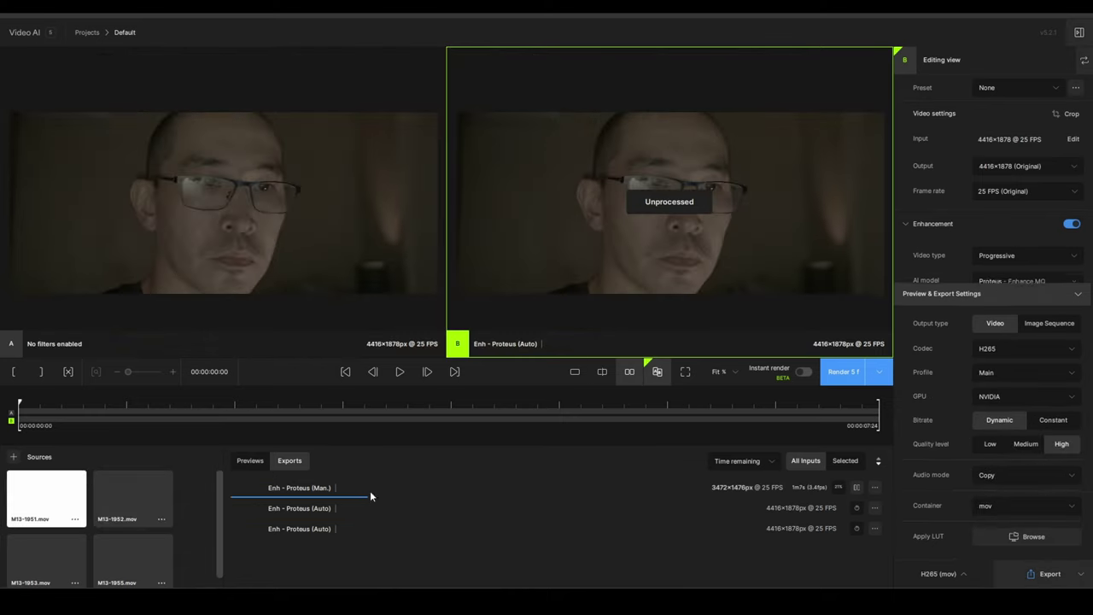
{"action": "left_click", "coordinate": [1068, 346]}
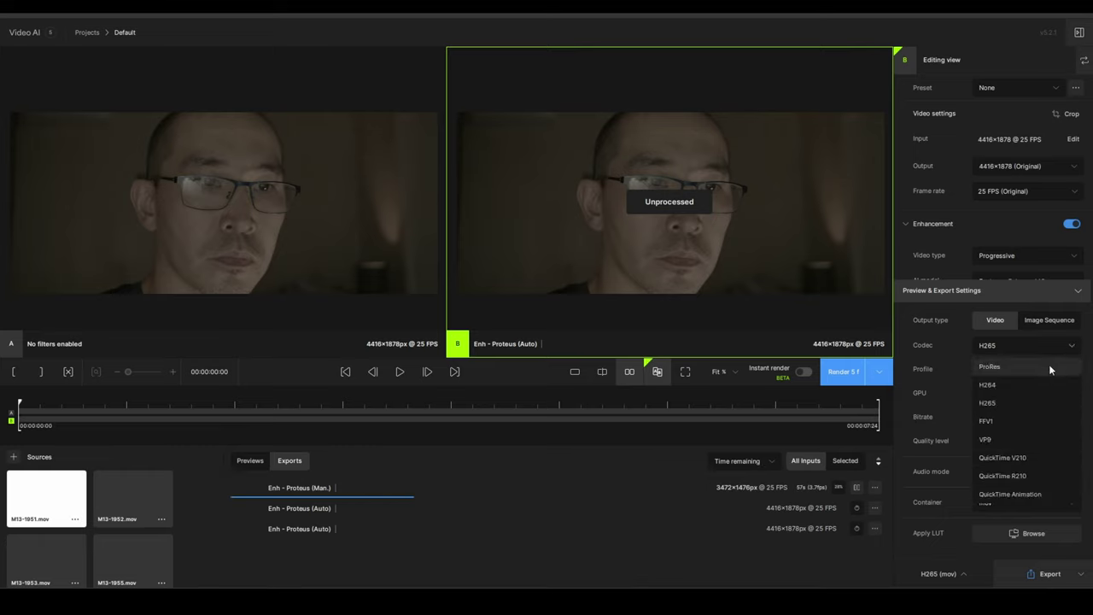
{"action": "left_click", "coordinate": [1048, 363]}
{"action": "left_click", "coordinate": [1033, 500]}
{"action": "left_click", "coordinate": [1041, 573]}
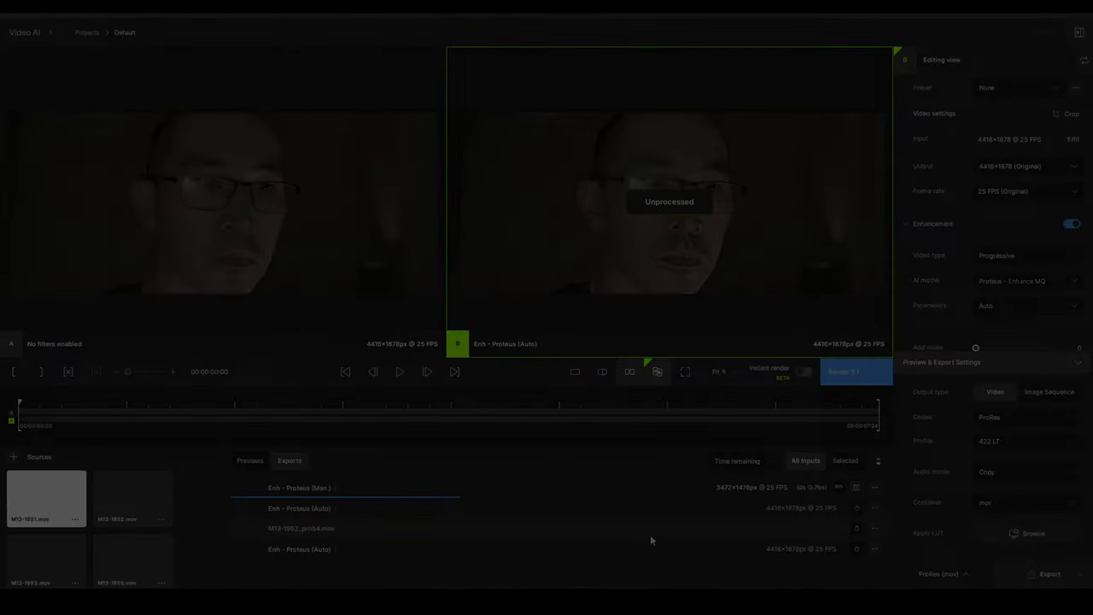
Step: Review the four prob4 clips and place them all on a new timeline
{"action": "left_click", "coordinate": [396, 353]}
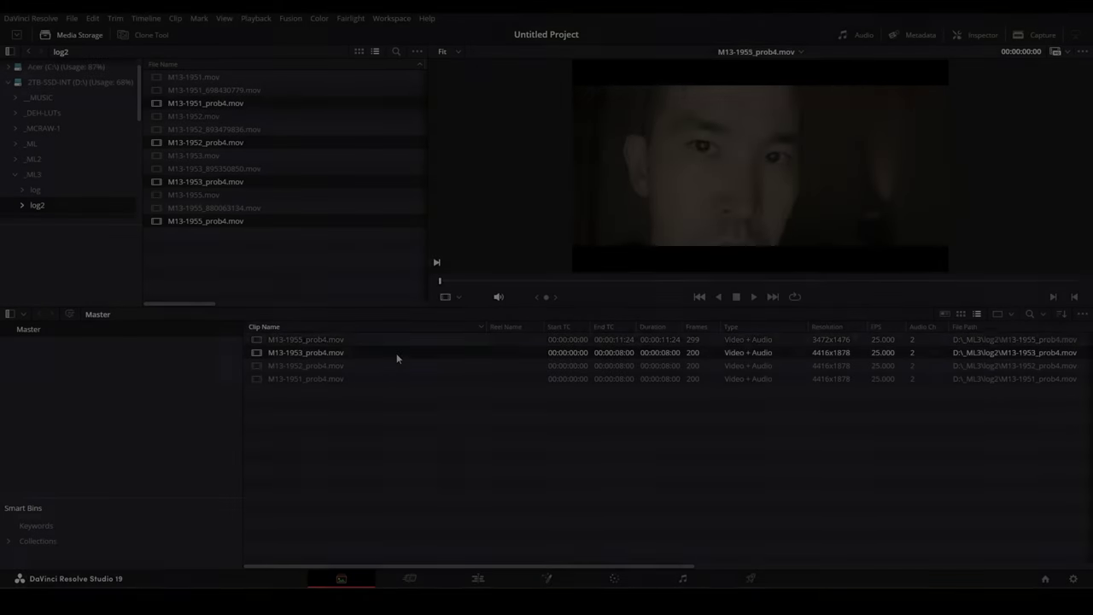
{"action": "left_click", "coordinate": [406, 365]}
{"action": "left_click", "coordinate": [403, 377]}
{"action": "left_click", "coordinate": [396, 340]}
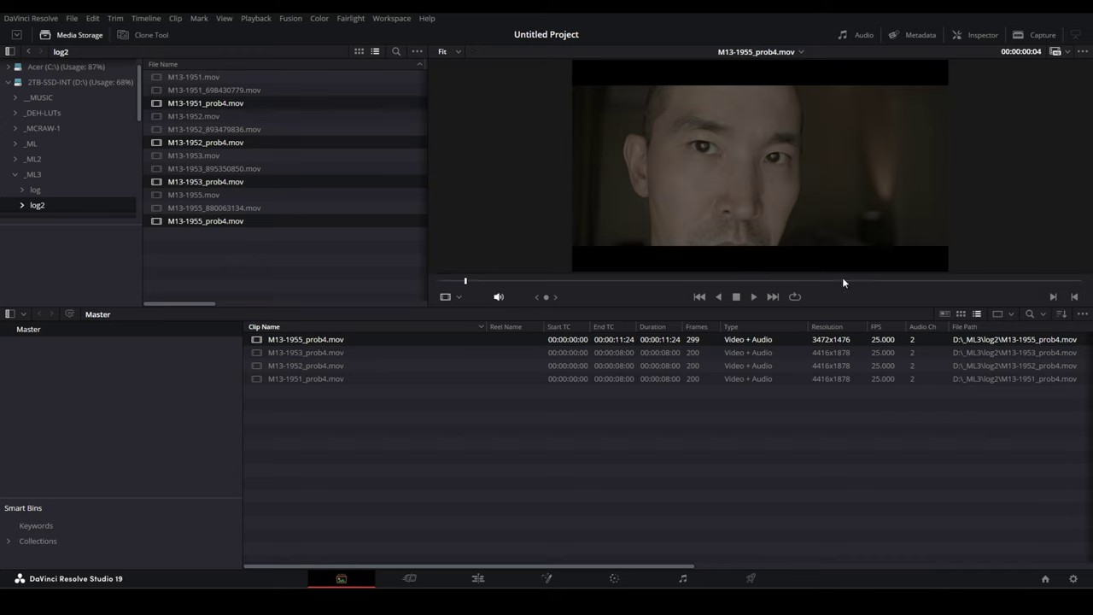
{"action": "left_click", "coordinate": [930, 280]}
{"action": "left_click_drag", "start_coordinate": [930, 280], "coordinate": [439, 280]}
{"action": "left_click", "coordinate": [470, 579]}
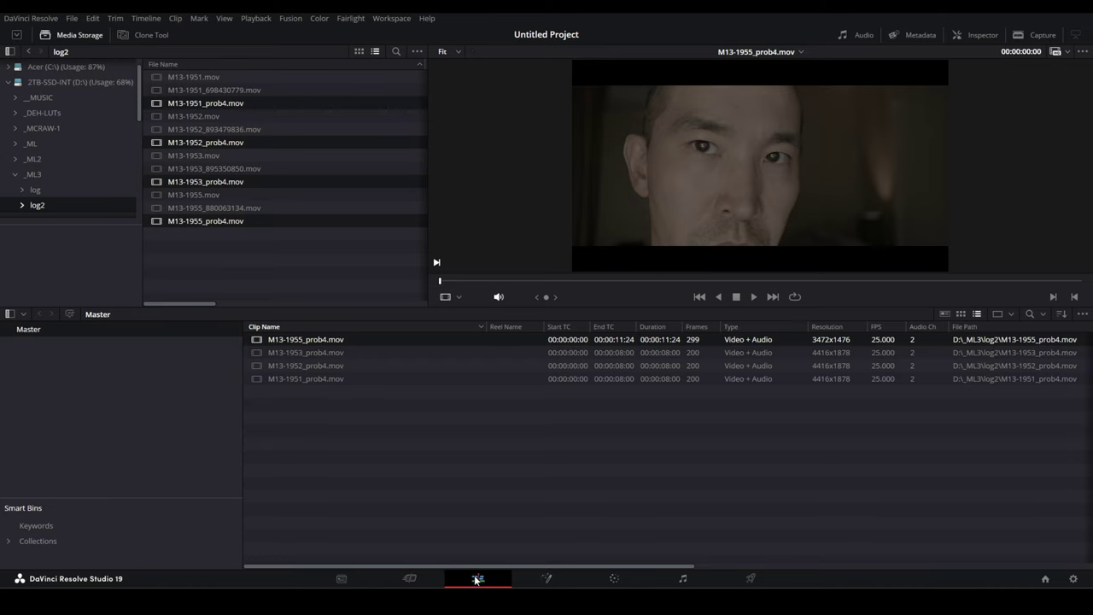
{"action": "mouse_move", "coordinate": [202, 156]}
{"action": "left_mouse_down"}
{"action": "mouse_move", "coordinate": [145, 81]}
{"action": "mouse_move", "coordinate": [430, 369]}
{"action": "mouse_move", "coordinate": [378, 368]}
{"action": "left_mouse_up"}
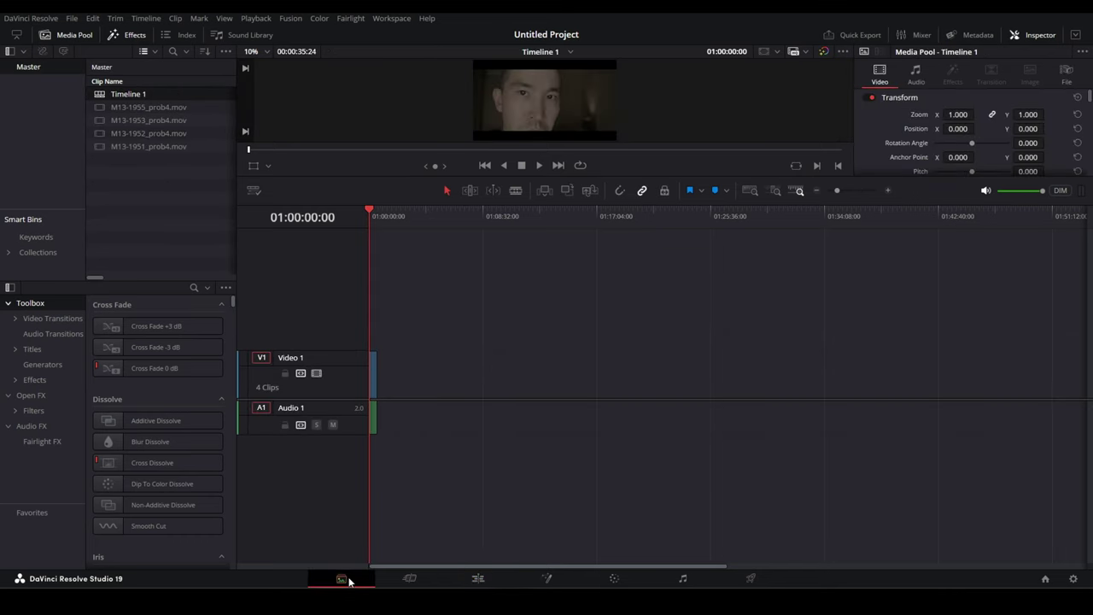
Step: Tag the M13-1955_prob4 clip with the orange clip colour
{"action": "left_click", "coordinate": [341, 578]}
{"action": "left_click", "coordinate": [837, 352]}
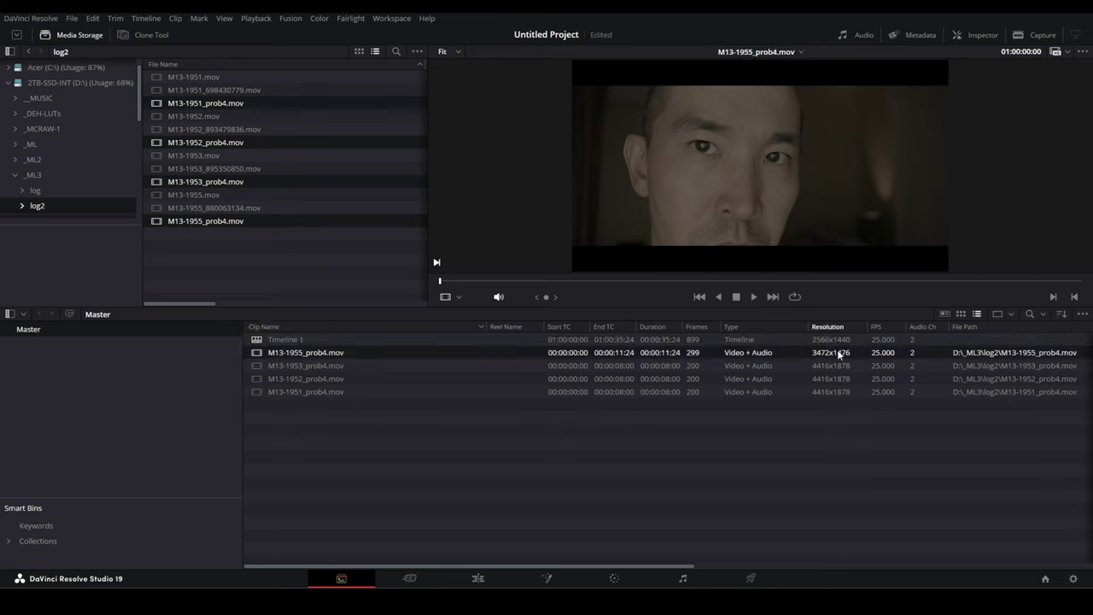
{"action": "right_click", "coordinate": [838, 352]}
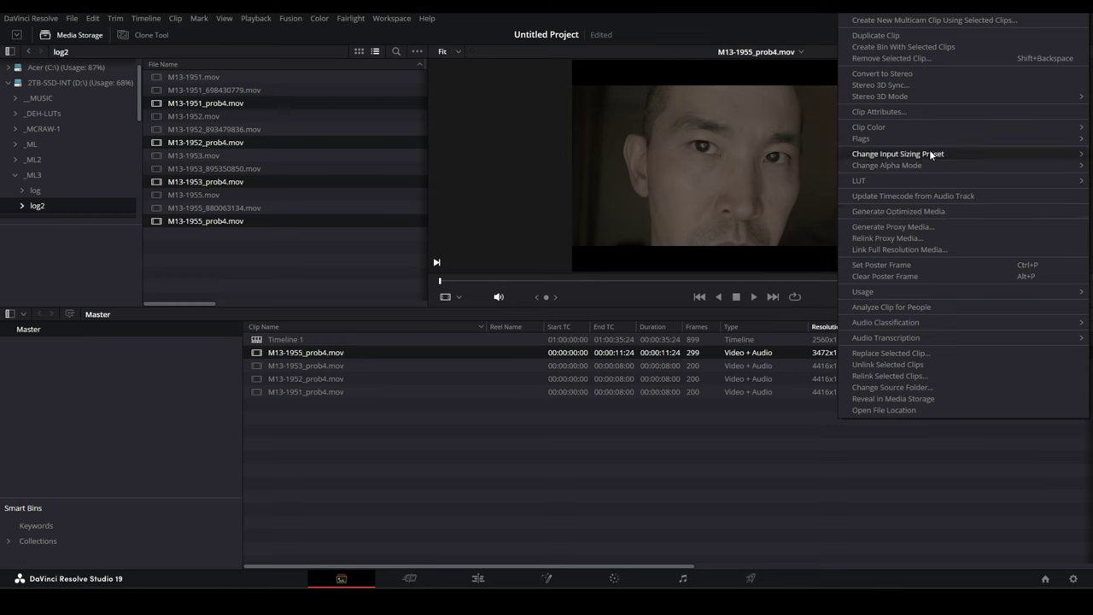
{"action": "mouse_move", "coordinate": [925, 126]}
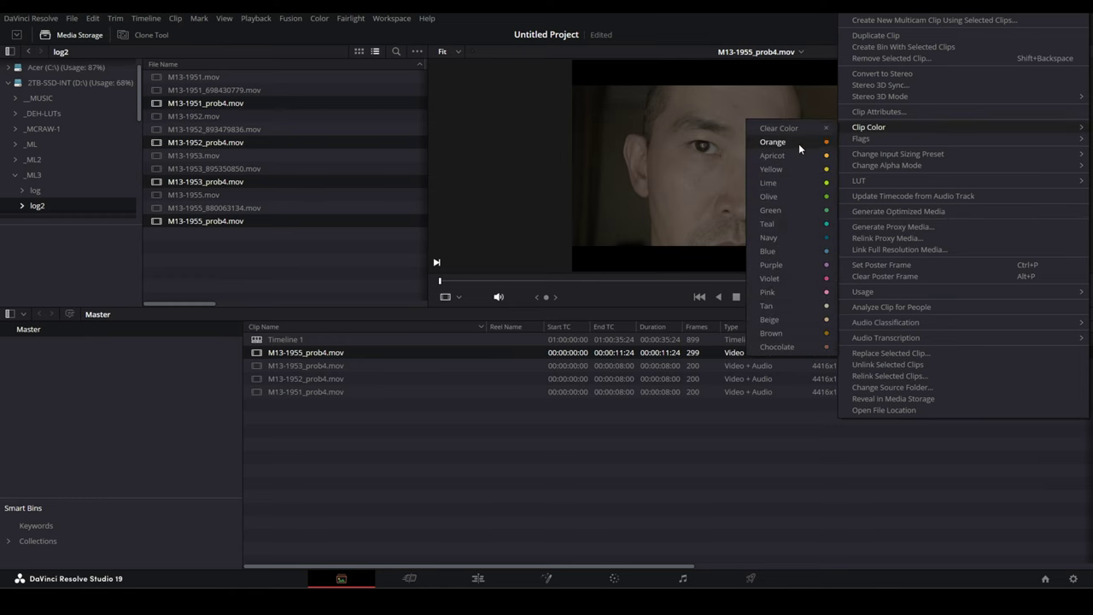
{"action": "left_click", "coordinate": [798, 143]}
Step: Fit all four clips in the timeline, enlarge the viewer, and open Project Settings
{"action": "left_click", "coordinate": [478, 578]}
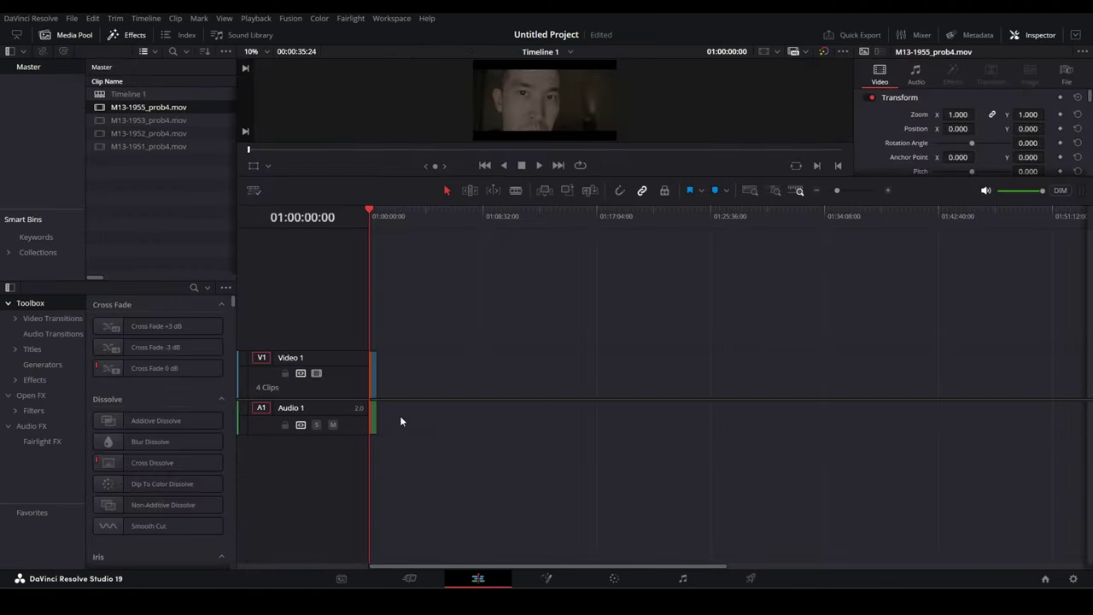
{"action": "left_click", "coordinate": [889, 191]}
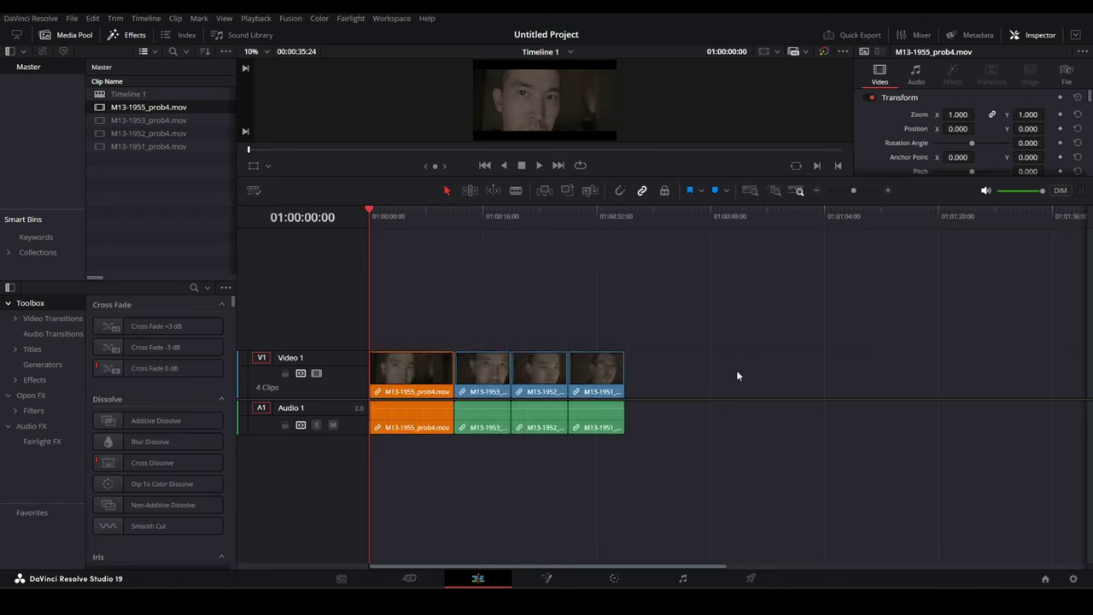
{"action": "left_click_drag", "start_coordinate": [364, 217], "coordinate": [545, 249]}
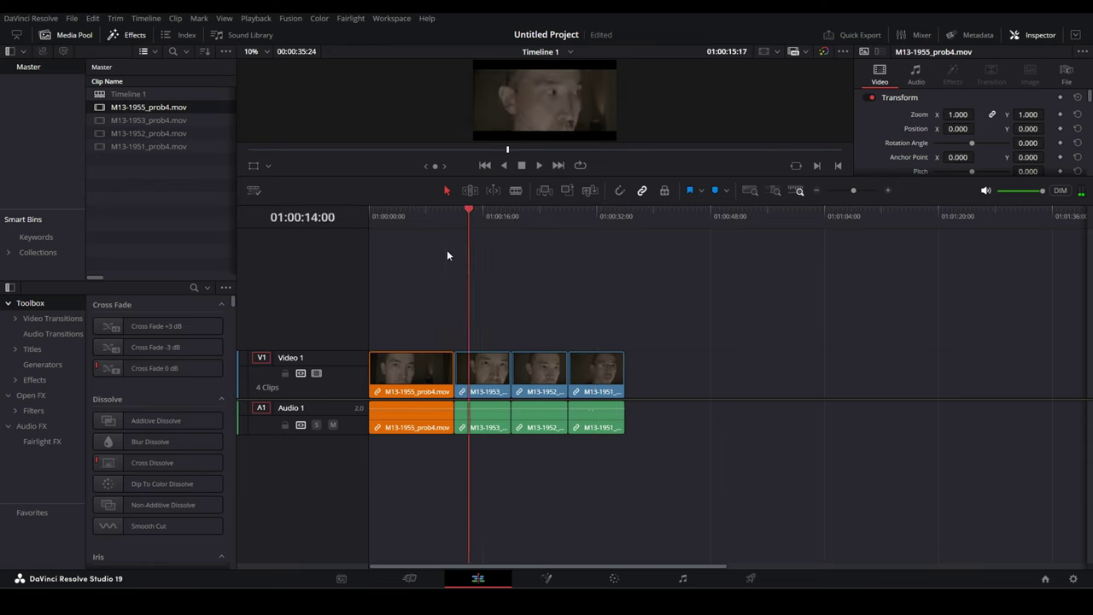
{"action": "left_click_drag", "start_coordinate": [544, 249], "coordinate": [479, 252]}
{"action": "left_click_drag", "start_coordinate": [640, 178], "coordinate": [647, 369]}
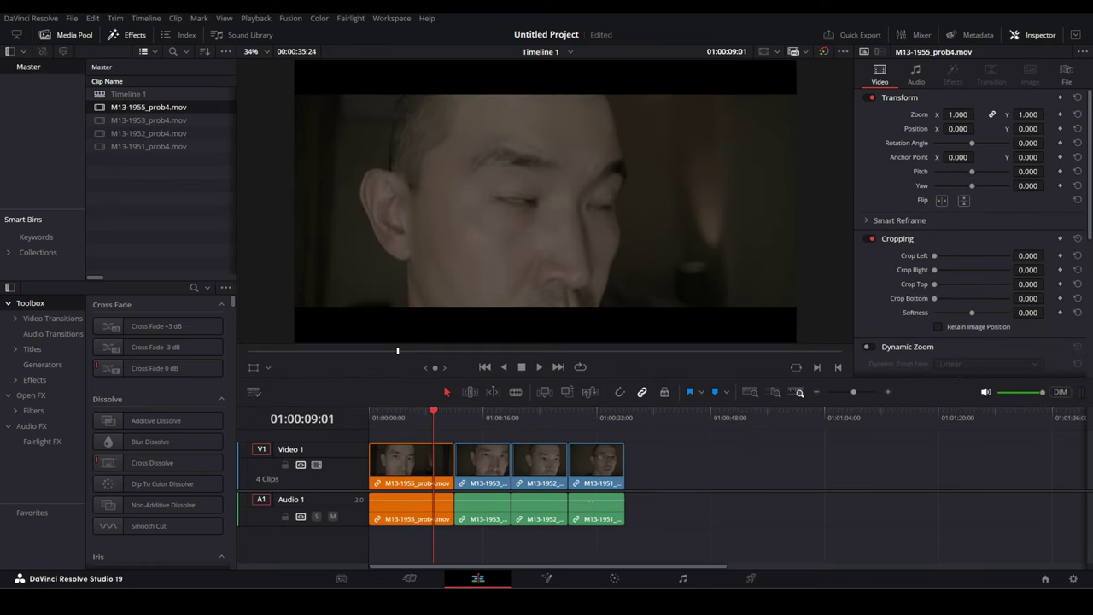
{"action": "left_click", "coordinate": [1073, 578]}
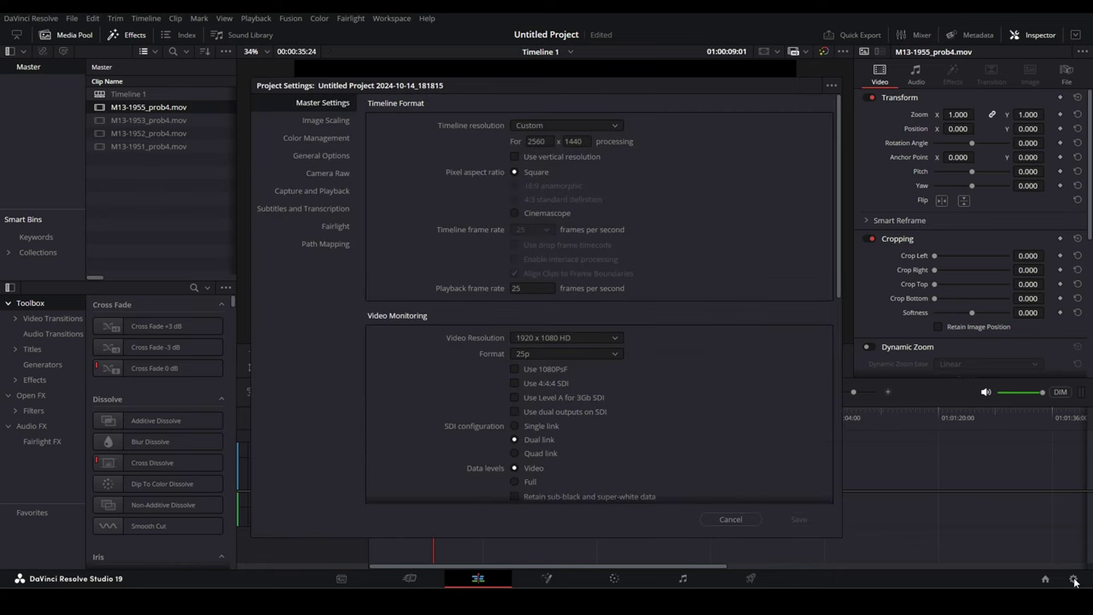
Step: Set Master Settings timeline resolution to 3840 x 2160 Ultra HD and save
{"action": "left_click", "coordinate": [302, 137]}
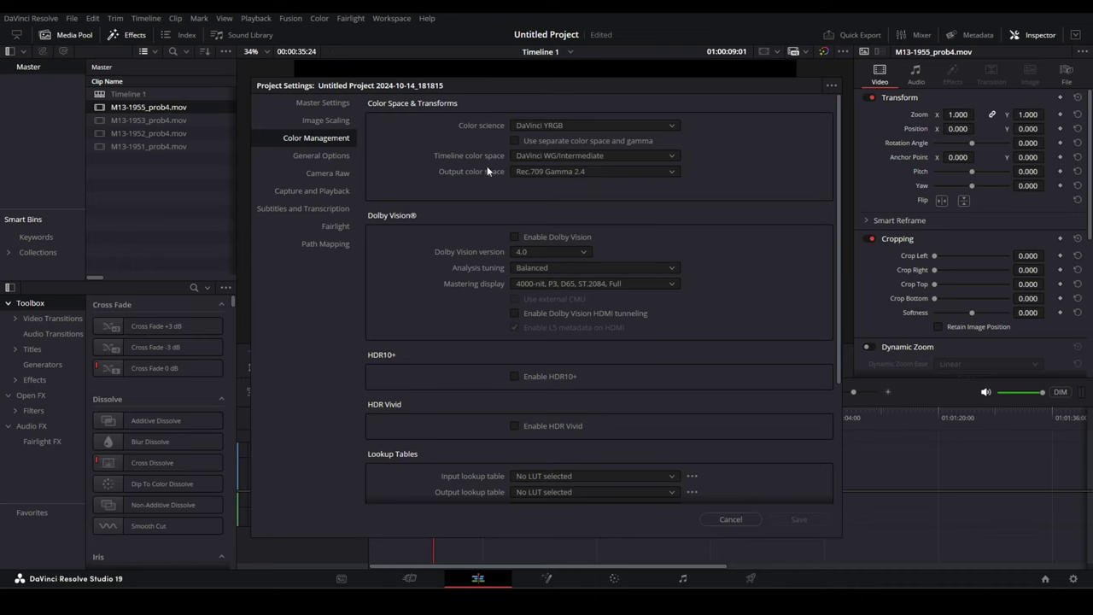
{"action": "left_click", "coordinate": [318, 103]}
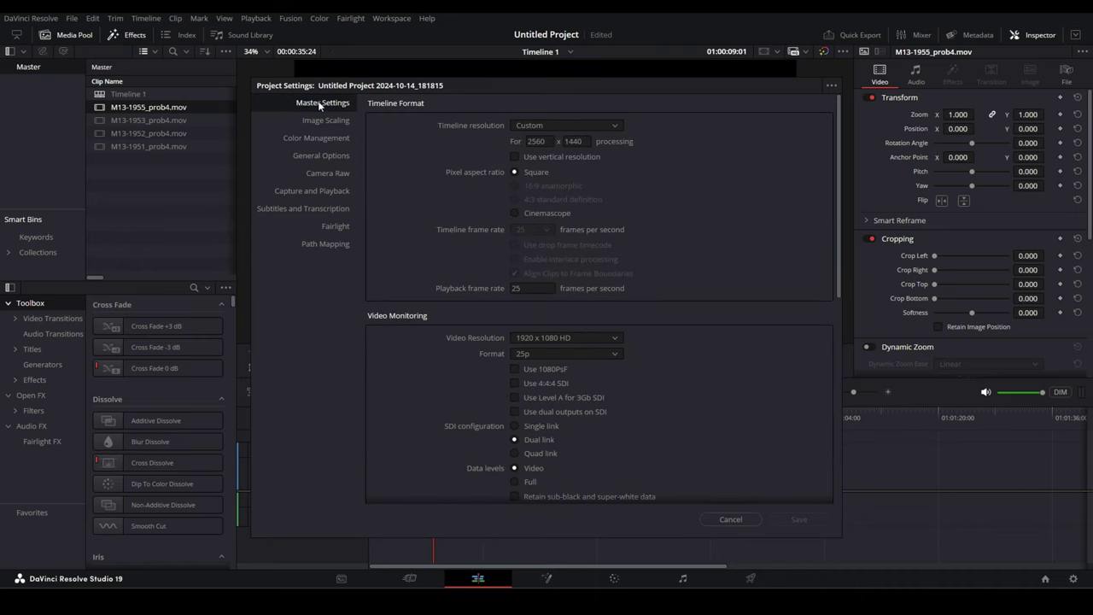
{"action": "left_click", "coordinate": [320, 123]}
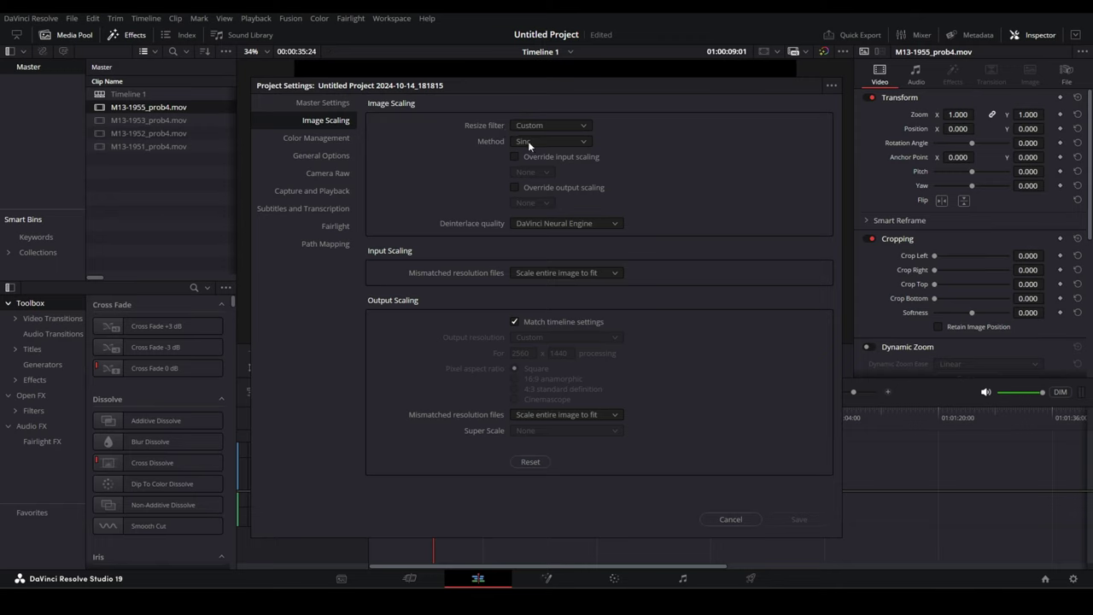
{"action": "left_click", "coordinate": [327, 104]}
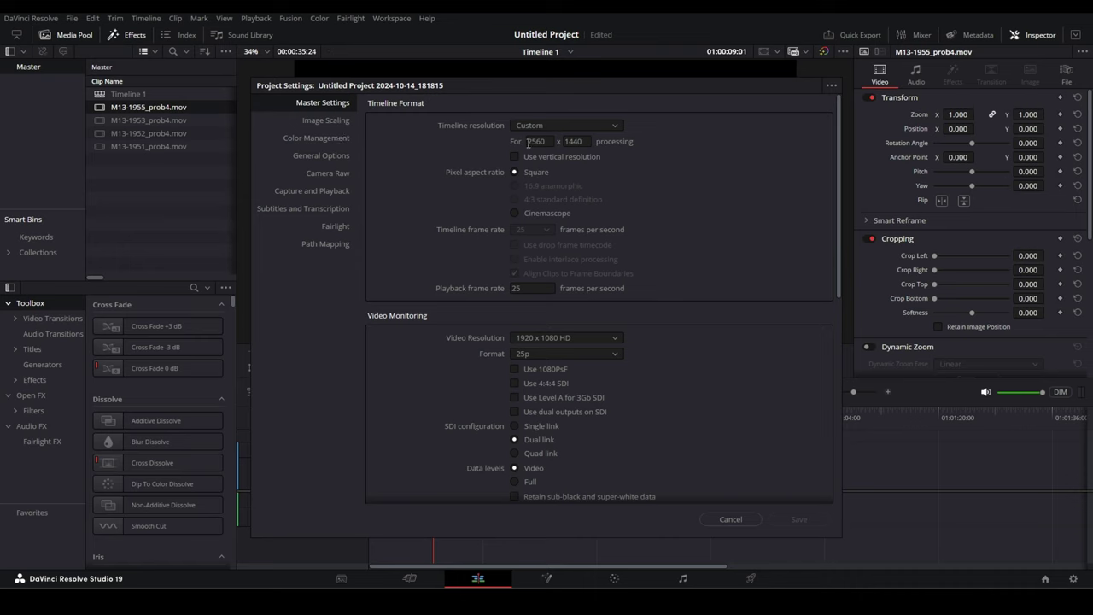
{"action": "left_click", "coordinate": [563, 126]}
{"action": "scroll", "coordinate": [573, 206], "scroll_direction": "down", "scroll_amount": 3}
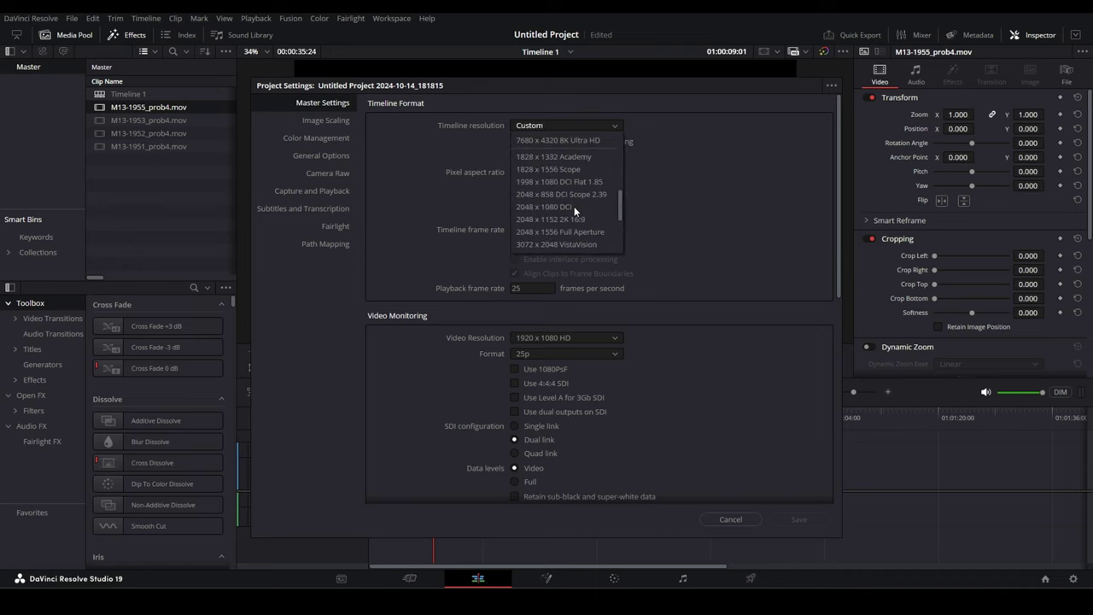
{"action": "left_click", "coordinate": [574, 205]}
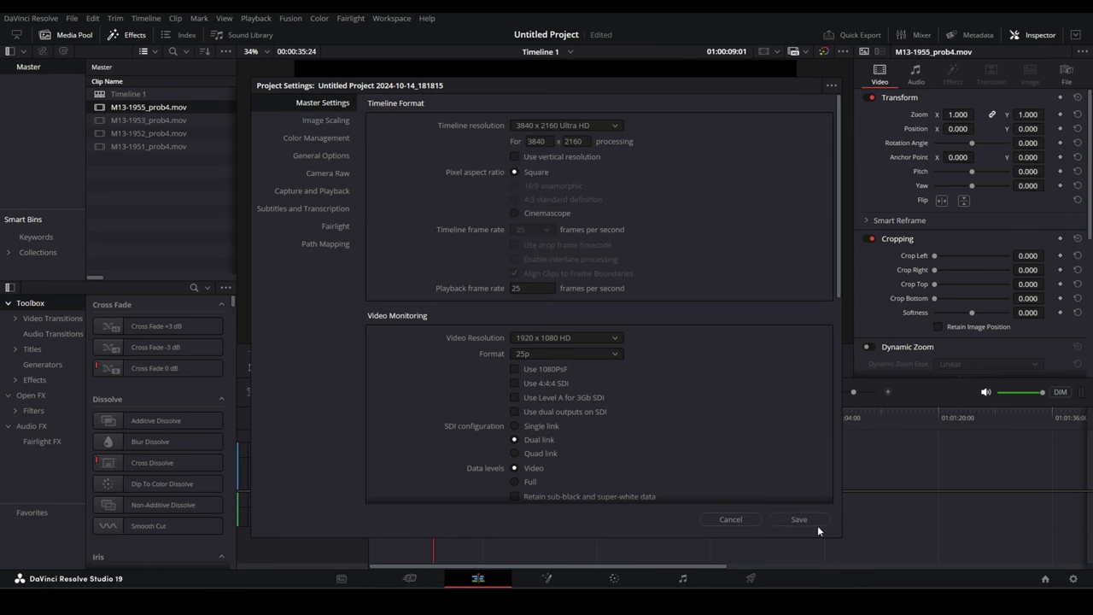
{"action": "left_click", "coordinate": [813, 521]}
Step: Scrub through the clips on the timeline and return near the start
{"action": "left_click", "coordinate": [412, 418]}
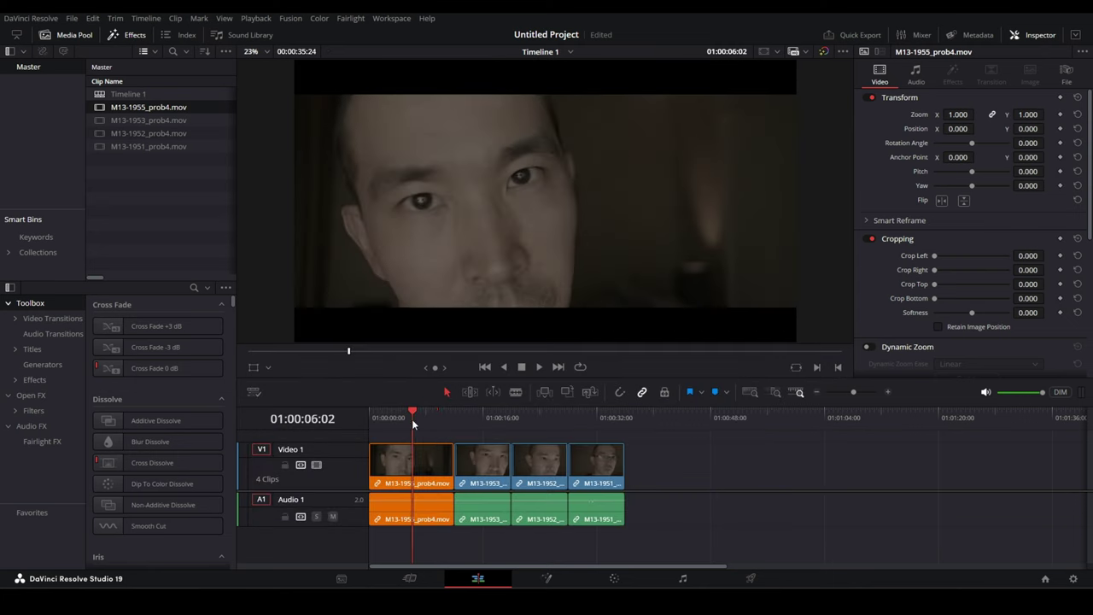
{"action": "left_click", "coordinate": [387, 411]}
{"action": "left_click", "coordinate": [420, 418]}
{"action": "left_click_drag", "start_coordinate": [430, 422], "coordinate": [581, 461]}
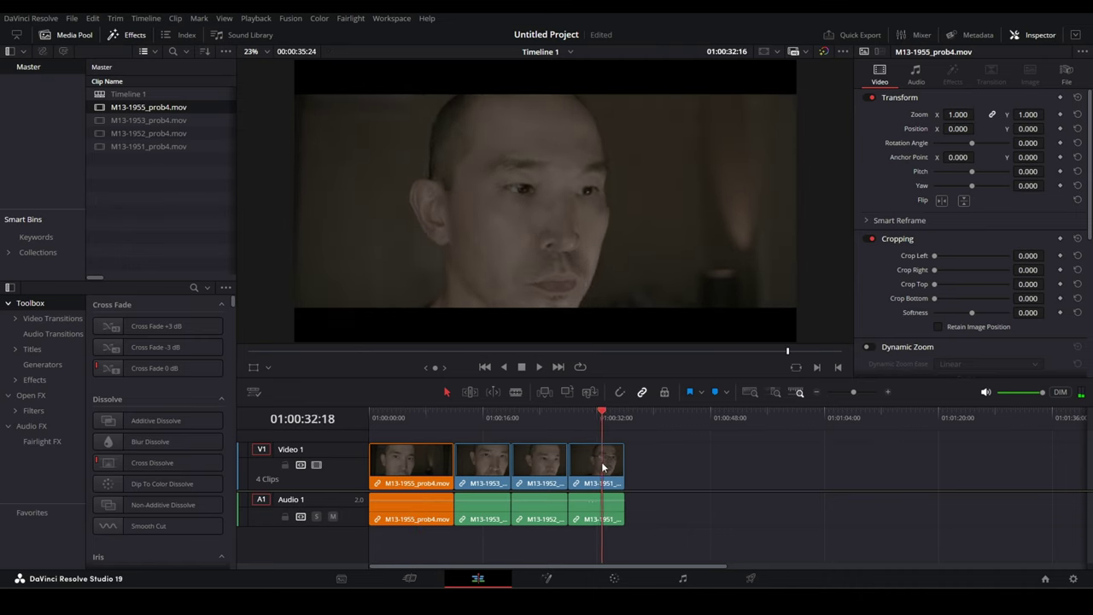
{"action": "left_click_drag", "start_coordinate": [581, 462], "coordinate": [410, 466]}
Step: Drag PowerGrade 1 still 1.5.2 onto clip 01's node tree and select node 02
{"action": "left_click", "coordinate": [621, 582]}
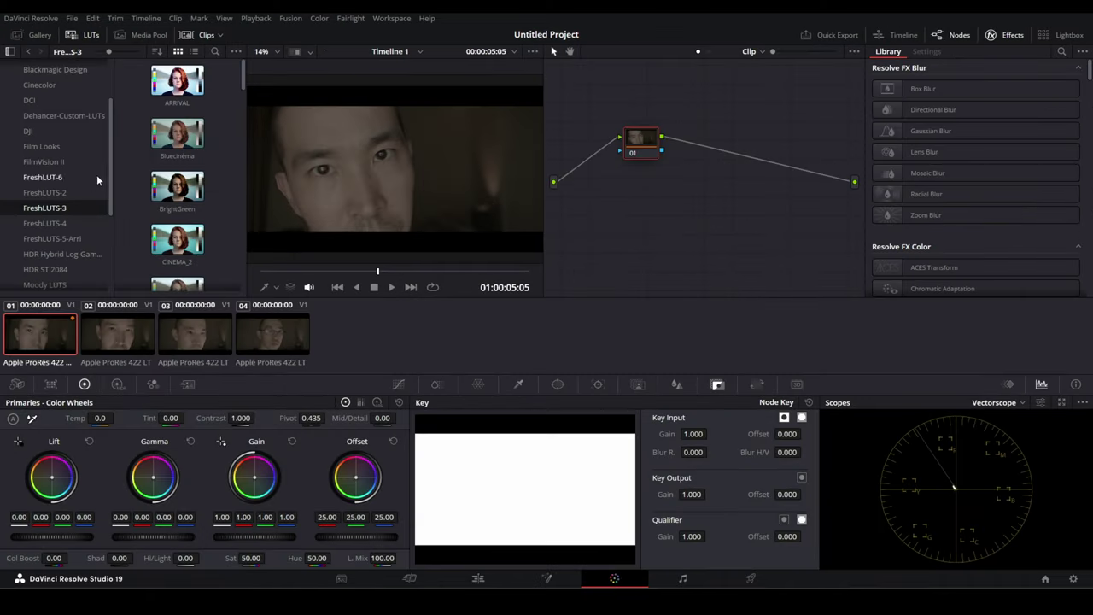
{"action": "left_click", "coordinate": [36, 39]}
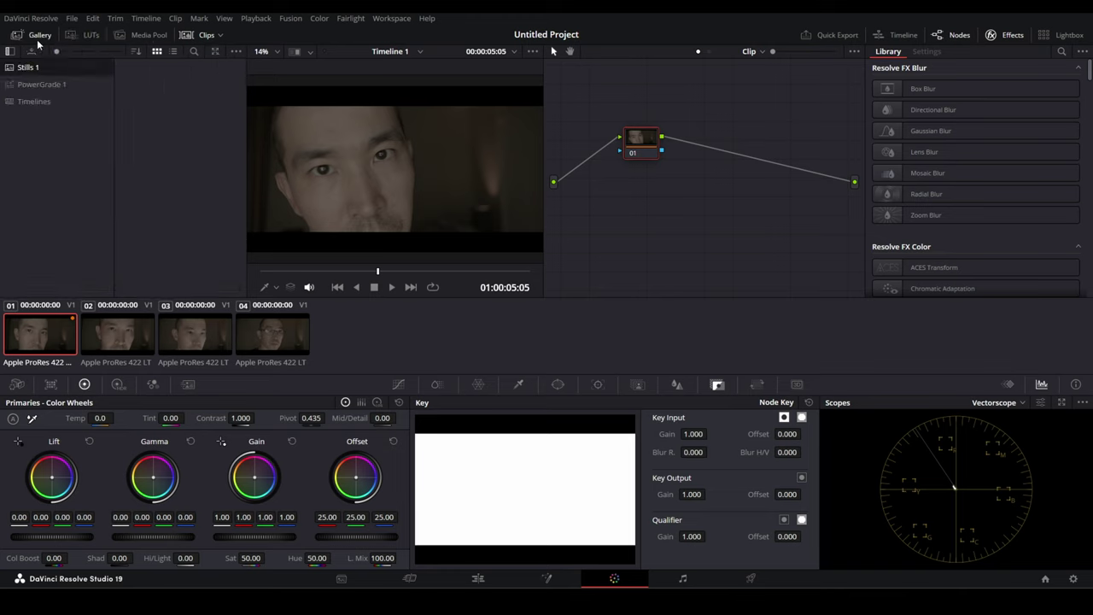
{"action": "left_click", "coordinate": [75, 83]}
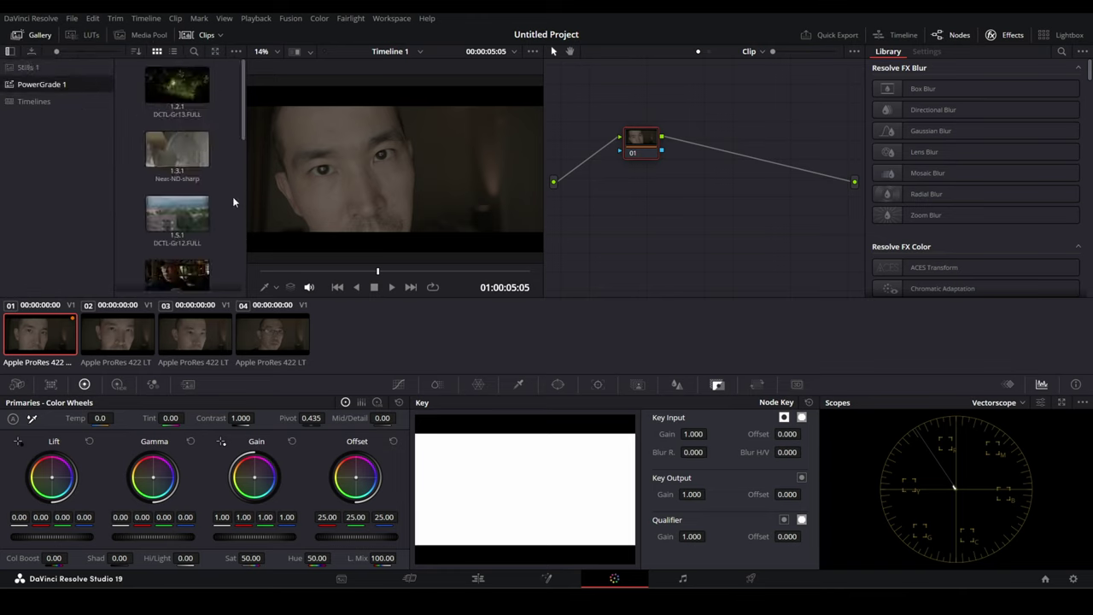
{"action": "scroll", "coordinate": [230, 209], "scroll_direction": "down", "scroll_amount": 2}
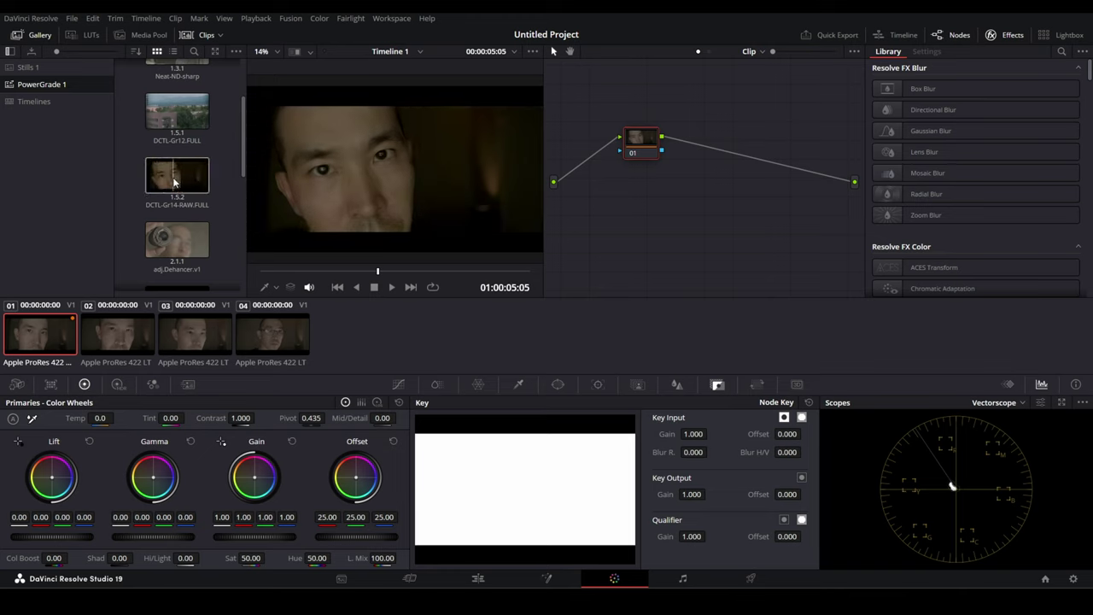
{"action": "left_click_drag", "start_coordinate": [173, 182], "coordinate": [619, 181]}
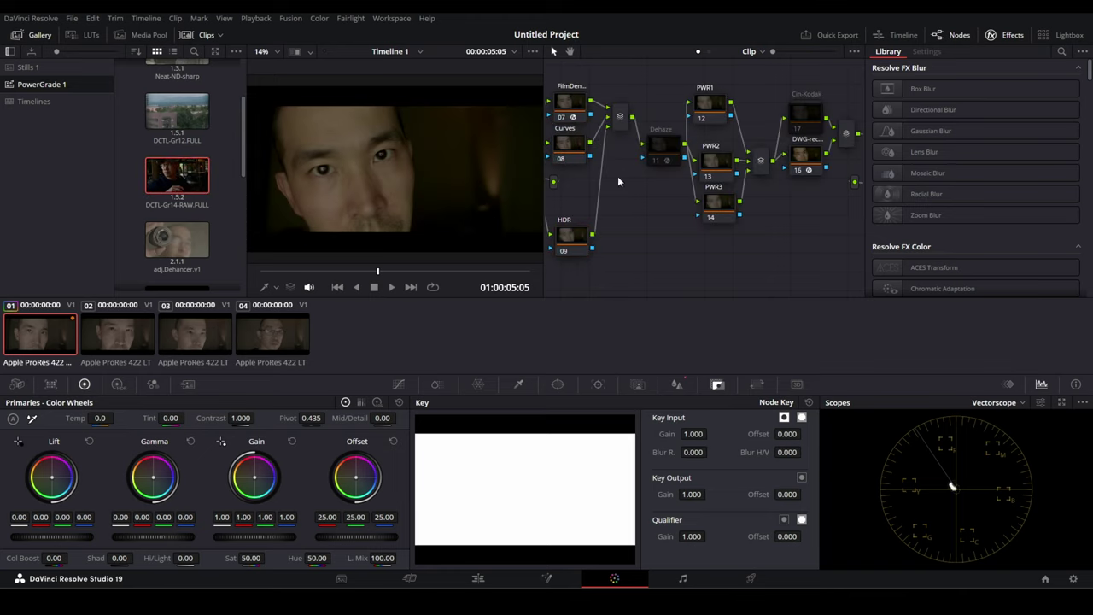
{"action": "scroll", "coordinate": [628, 184], "scroll_direction": "left", "scroll_amount": 2}
{"action": "scroll", "coordinate": [640, 192], "scroll_direction": "left", "scroll_amount": 2}
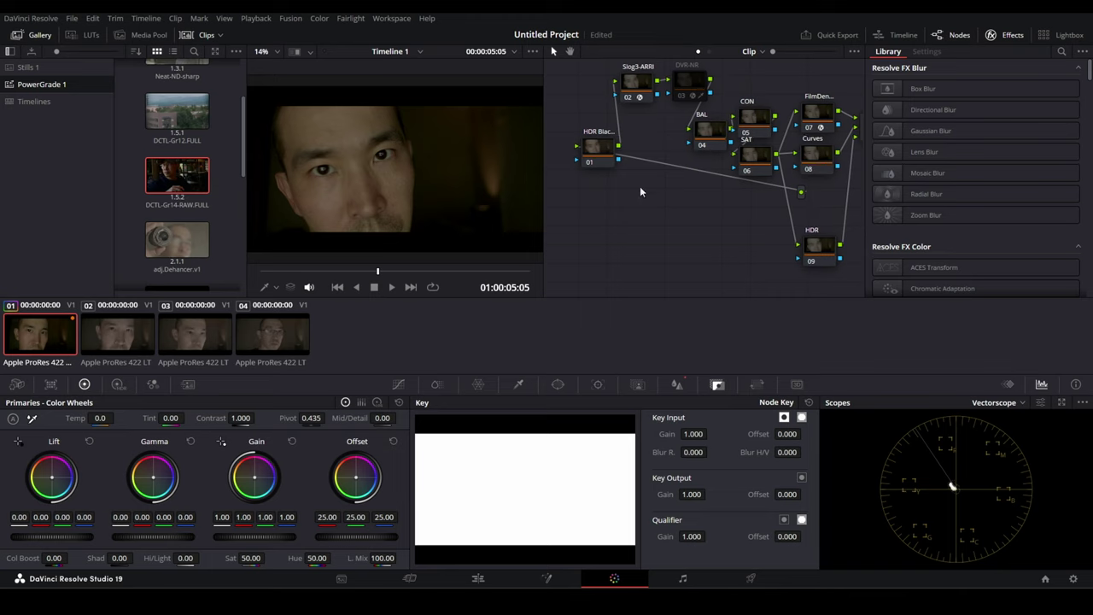
{"action": "left_click", "coordinate": [637, 79]}
Step: Relabel node 02 as DWG-ARRI
{"action": "right_click", "coordinate": [646, 78]}
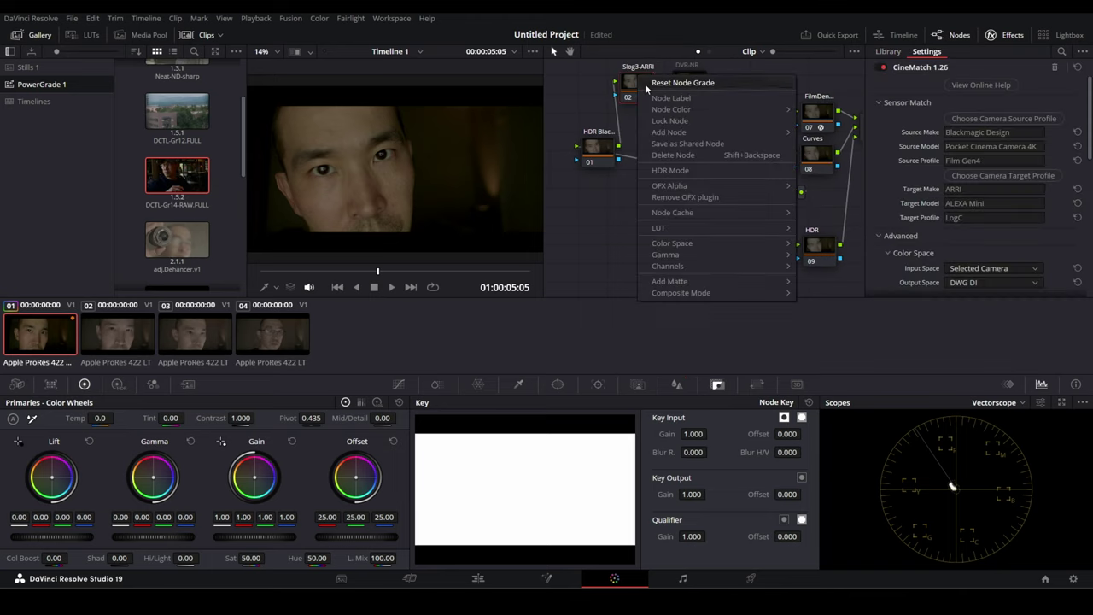
{"action": "left_click", "coordinate": [688, 99]}
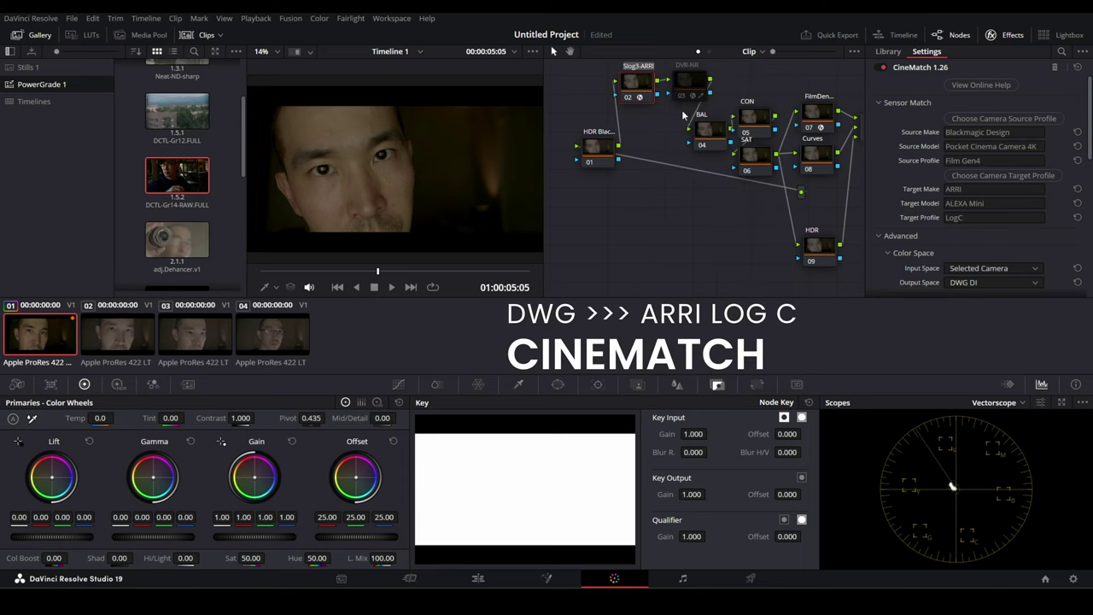
{"action": "type", "text": "DWG"}
{"action": "key", "text": "Return"}
Step: Set the CineMatch Input Space to DWG DI and check nodes 04 and 02
{"action": "scroll", "coordinate": [1024, 203], "scroll_direction": "down", "scroll_amount": 1}
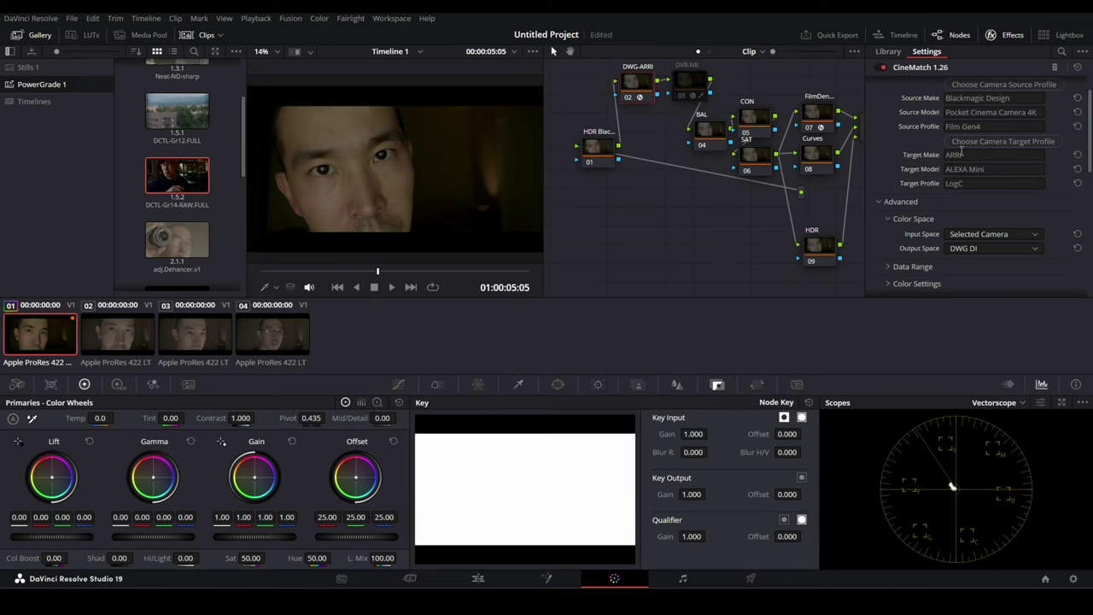
{"action": "scroll", "coordinate": [997, 193], "scroll_direction": "down", "scroll_amount": 2}
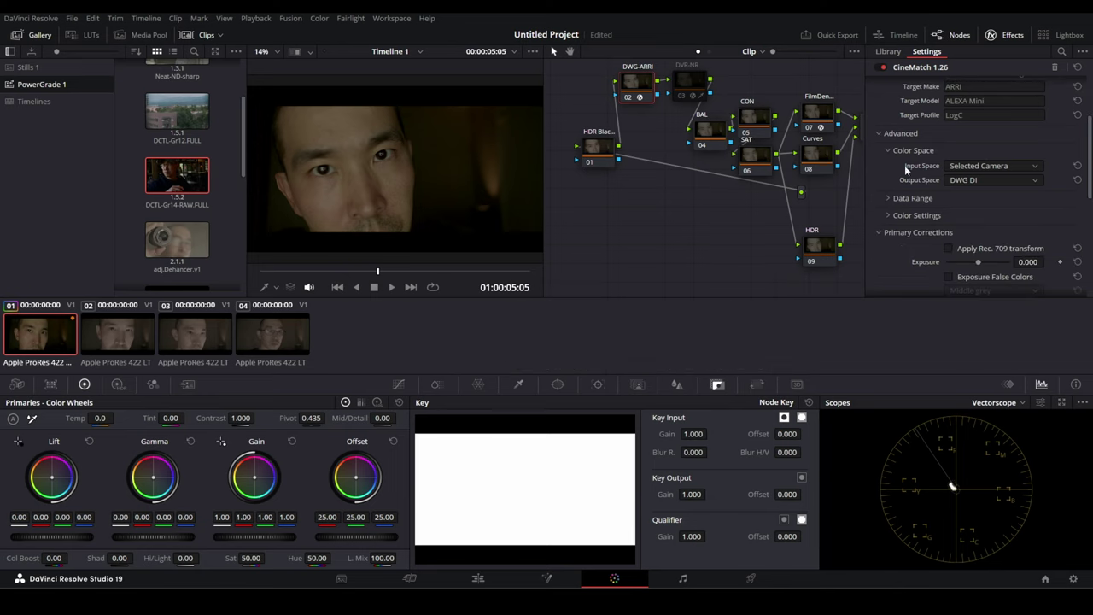
{"action": "left_click", "coordinate": [1040, 170]}
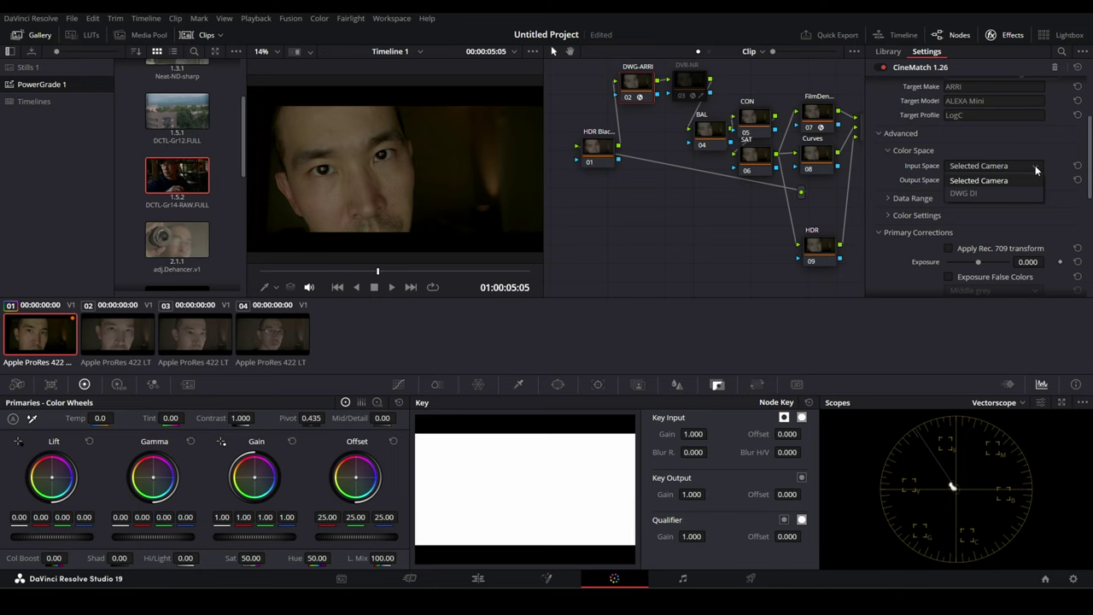
{"action": "left_click", "coordinate": [988, 191]}
{"action": "scroll", "coordinate": [384, 198], "scroll_direction": "up", "scroll_amount": 2}
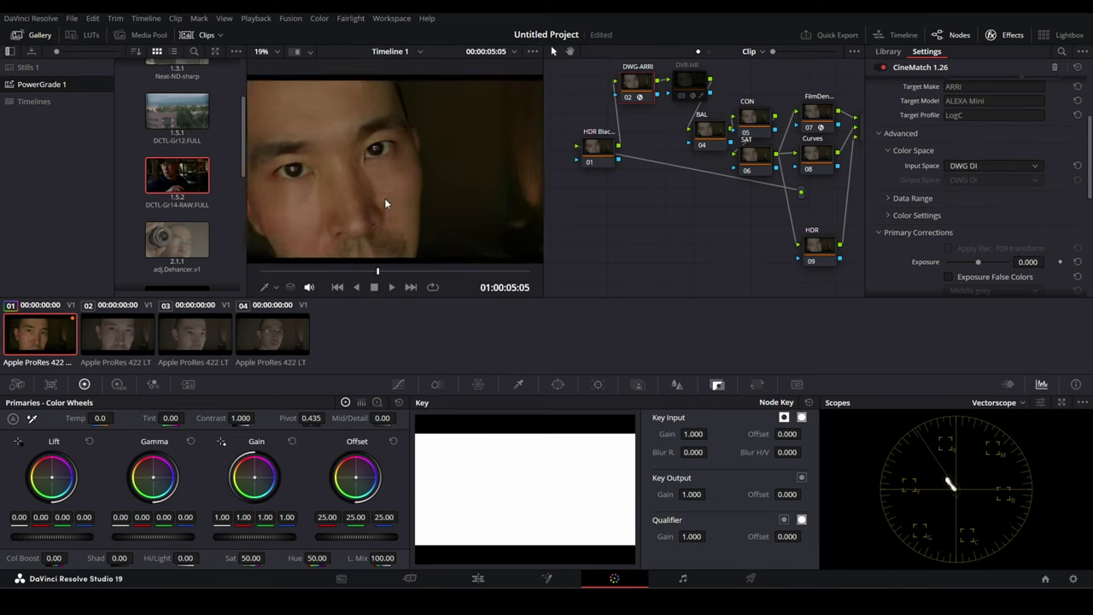
{"action": "scroll", "coordinate": [383, 199], "scroll_direction": "up", "scroll_amount": 2}
{"action": "scroll", "coordinate": [382, 199], "scroll_direction": "up", "scroll_amount": 1}
{"action": "scroll", "coordinate": [481, 177], "scroll_direction": "up", "scroll_amount": 1}
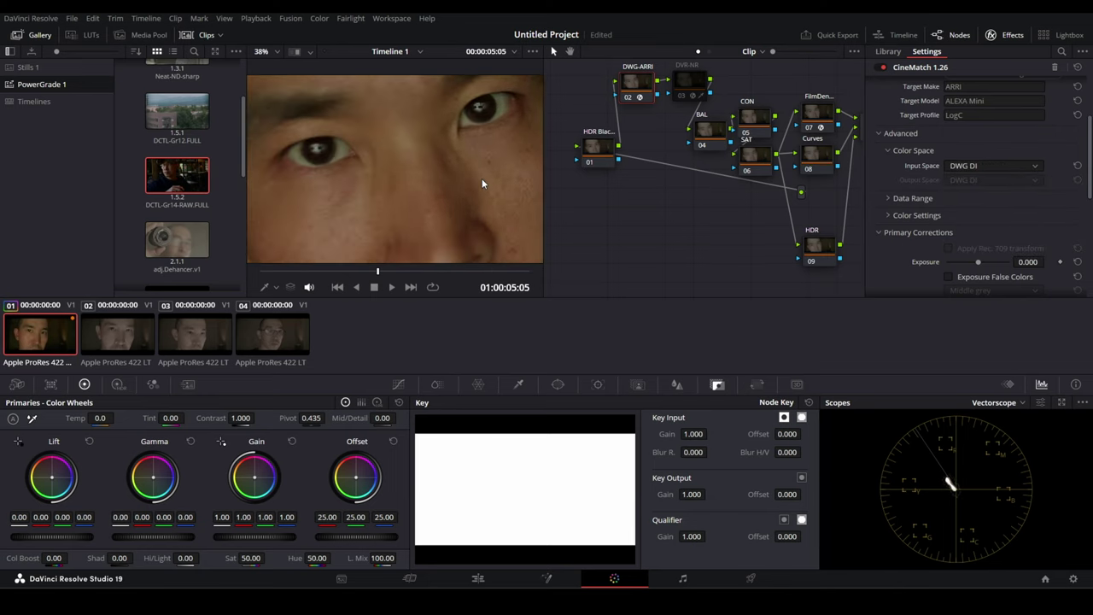
{"action": "scroll", "coordinate": [416, 178], "scroll_direction": "down", "scroll_amount": 3}
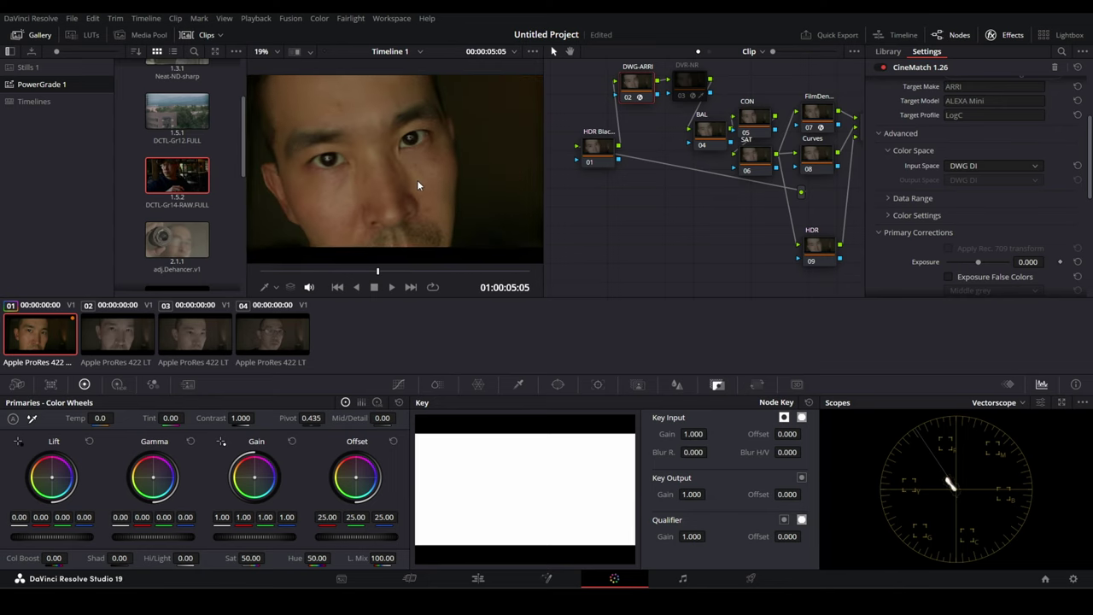
{"action": "scroll", "coordinate": [432, 197], "scroll_direction": "down", "scroll_amount": 1}
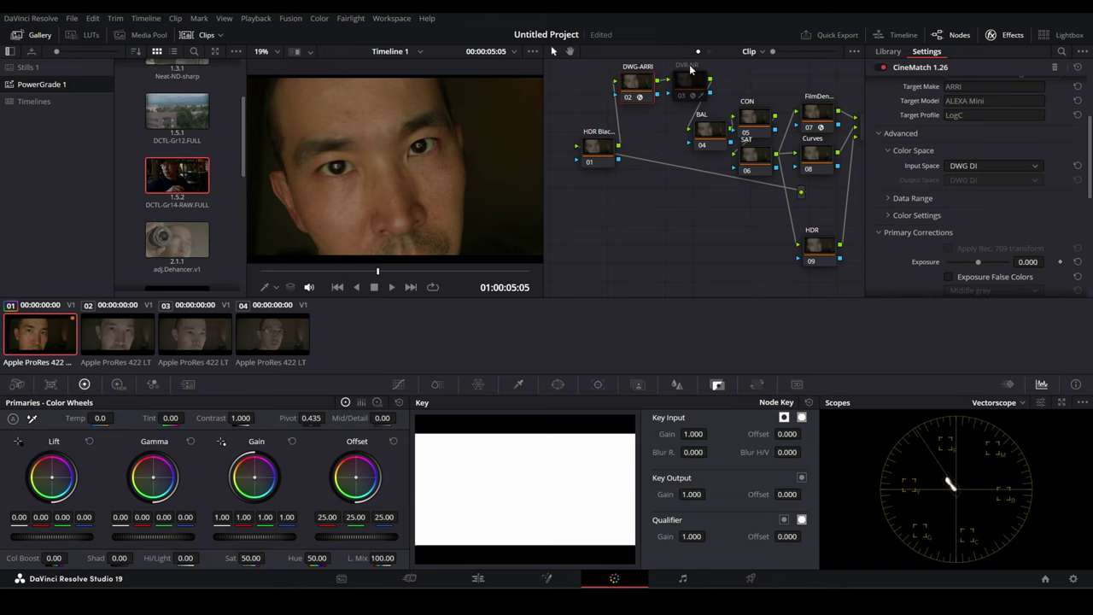
{"action": "left_click", "coordinate": [717, 135]}
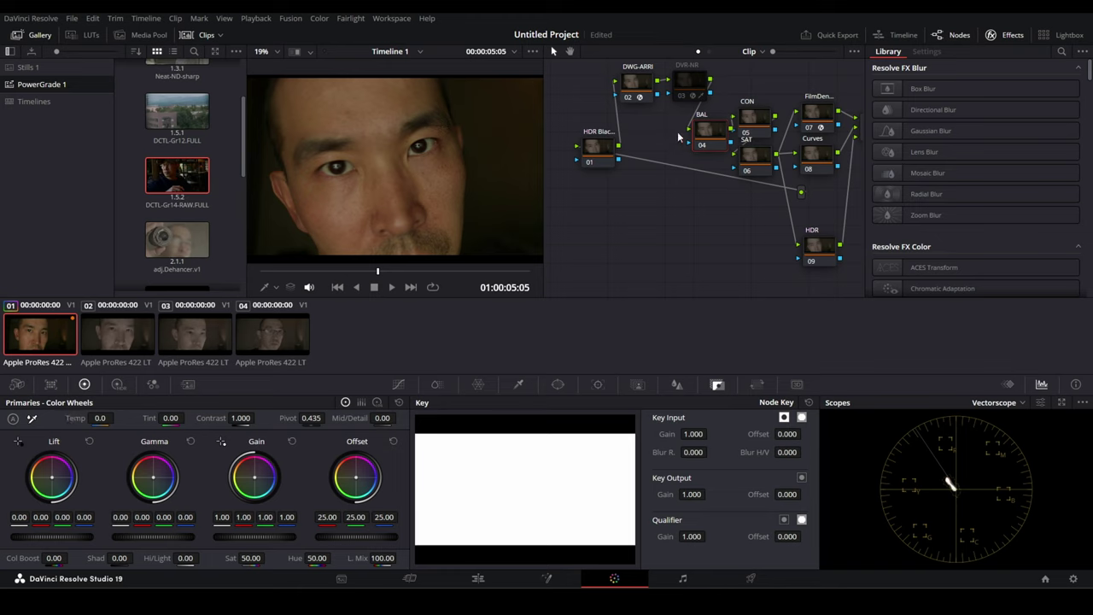
{"action": "left_click", "coordinate": [643, 83]}
{"action": "scroll", "coordinate": [1077, 218], "scroll_direction": "down", "scroll_amount": 2}
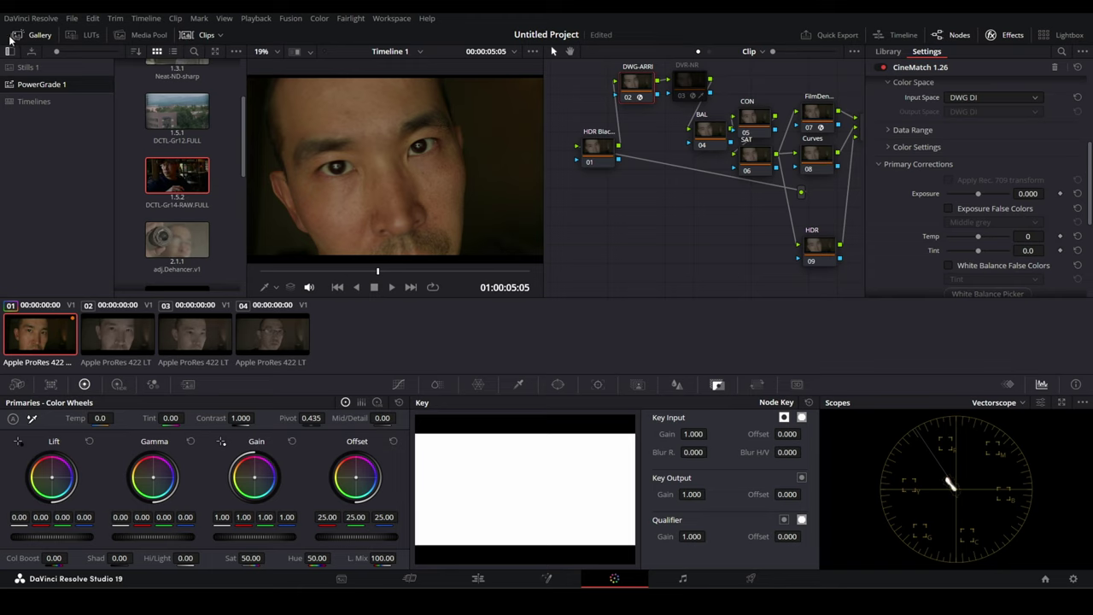
Step: Use split view and temperature false colours to set CineMatch Temp to -1939
{"action": "left_click", "coordinate": [34, 38]}
{"action": "left_click", "coordinate": [88, 52]}
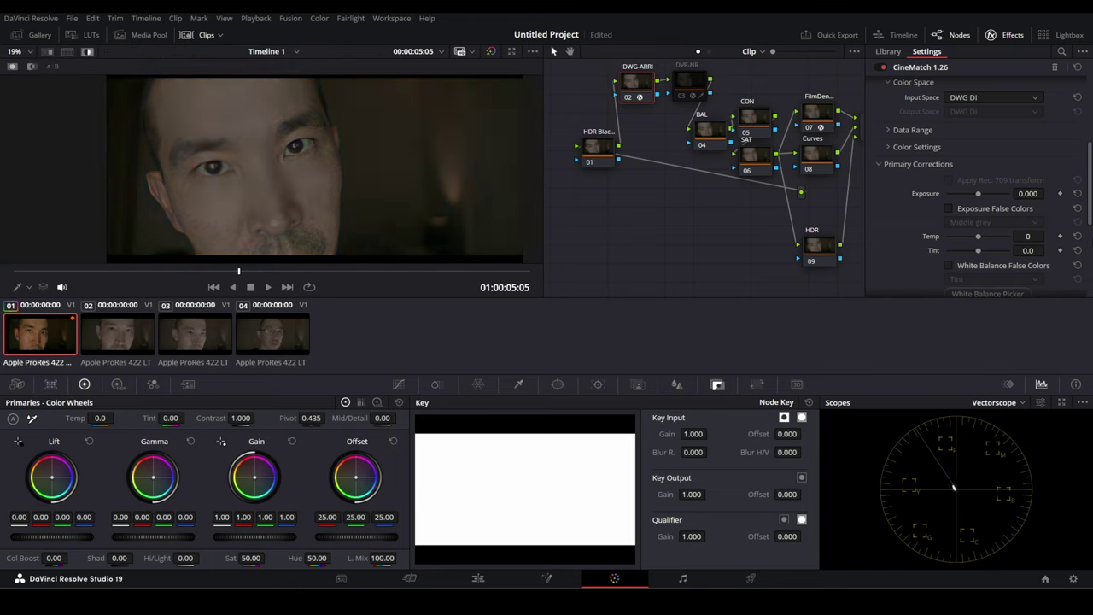
{"action": "scroll", "coordinate": [1078, 253], "scroll_direction": "down", "scroll_amount": 2}
{"action": "left_click", "coordinate": [992, 232]}
{"action": "left_click", "coordinate": [990, 242]}
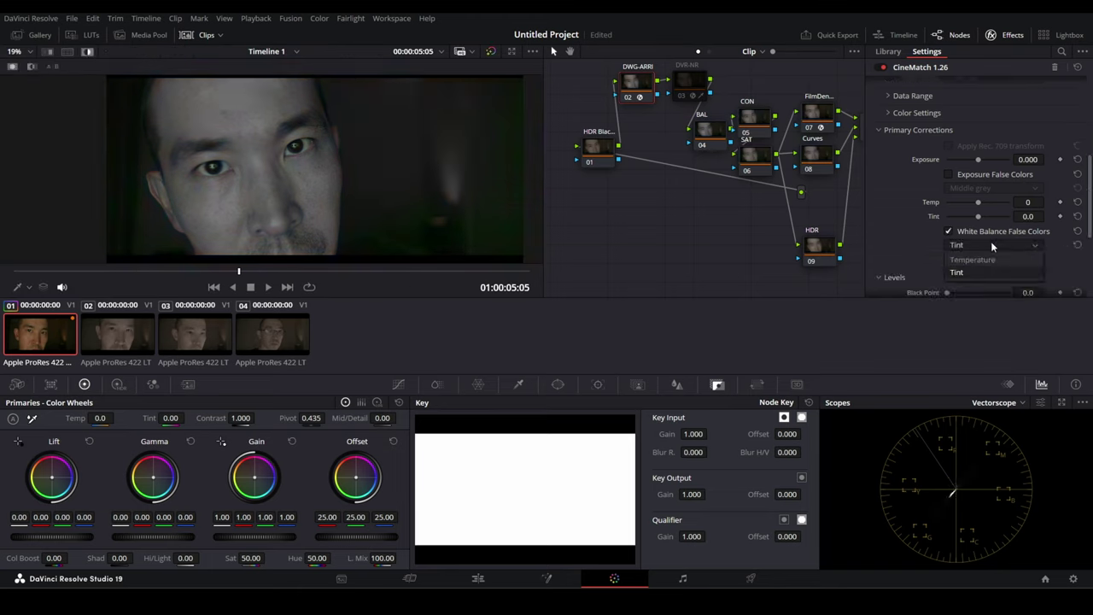
{"action": "left_click", "coordinate": [990, 267]}
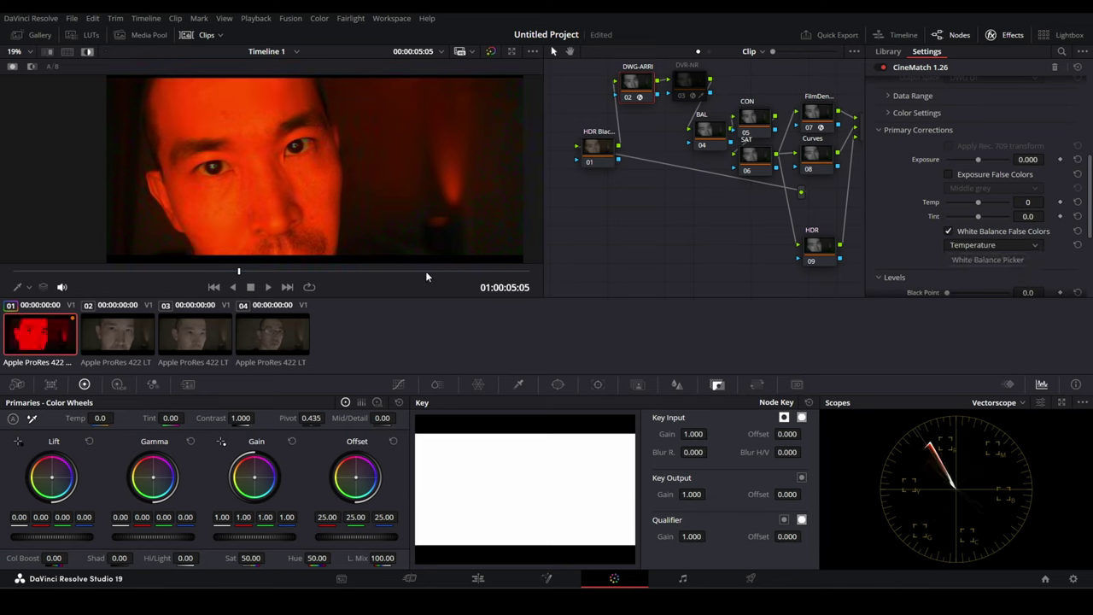
{"action": "mouse_move", "coordinate": [1027, 203]}
{"action": "left_mouse_down"}
{"action": "mouse_move", "coordinate": [965, 202]}
{"action": "mouse_move", "coordinate": [1035, 203]}
{"action": "left_mouse_up"}
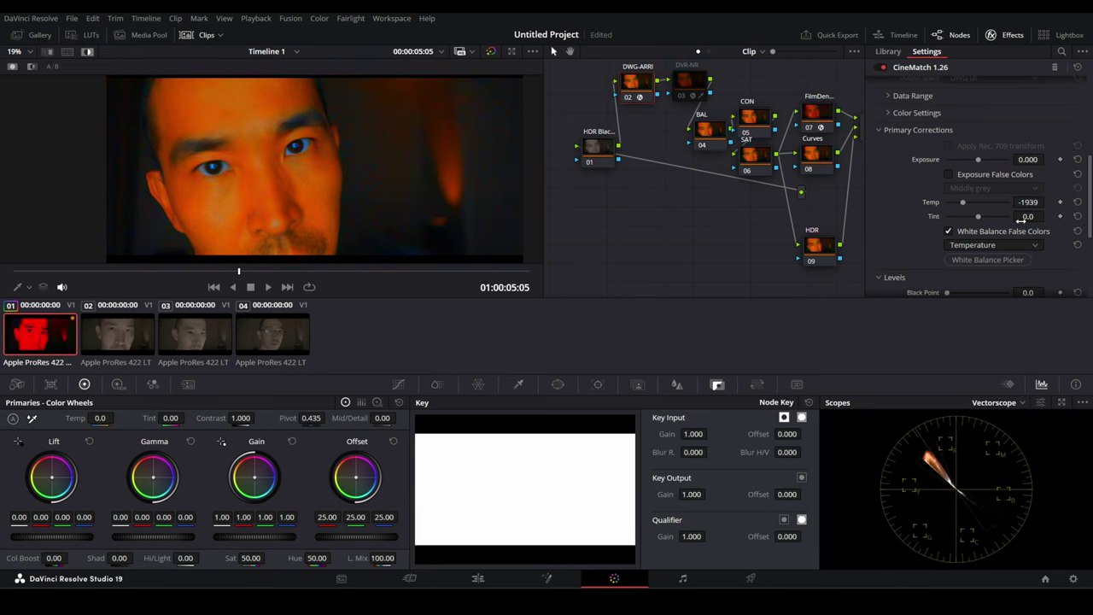
Step: Set Tint to 4.1 using tint false colours, then turn off false colours and split view
{"action": "left_click", "coordinate": [991, 245]}
{"action": "left_click", "coordinate": [989, 271]}
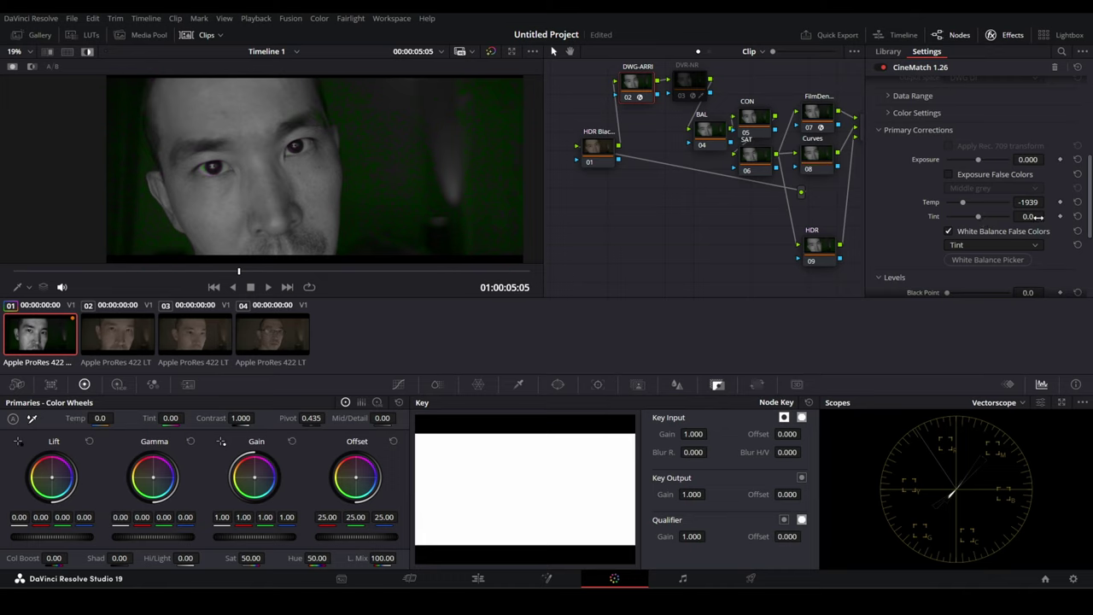
{"action": "left_click_drag", "start_coordinate": [1028, 216], "coordinate": [1016, 216]}
{"action": "left_click", "coordinate": [984, 233]}
{"action": "left_click", "coordinate": [87, 51]}
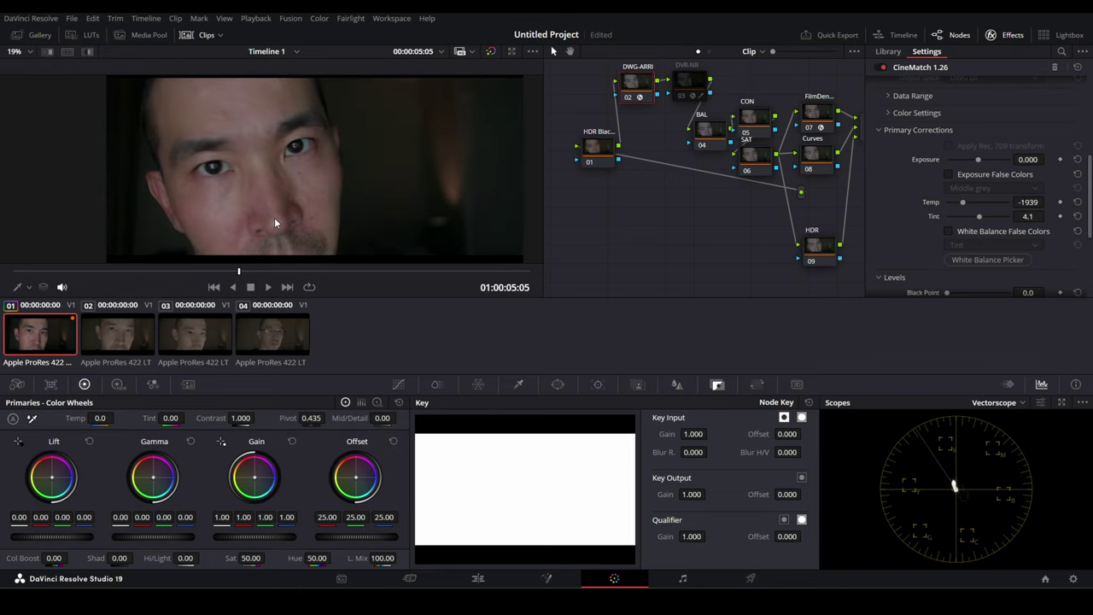
{"action": "mouse_move", "coordinate": [239, 272]}
{"action": "left_mouse_down"}
{"action": "mouse_move", "coordinate": [176, 272]}
{"action": "mouse_move", "coordinate": [378, 270]}
{"action": "mouse_move", "coordinate": [265, 271]}
{"action": "mouse_move", "coordinate": [310, 272]}
{"action": "left_mouse_up"}
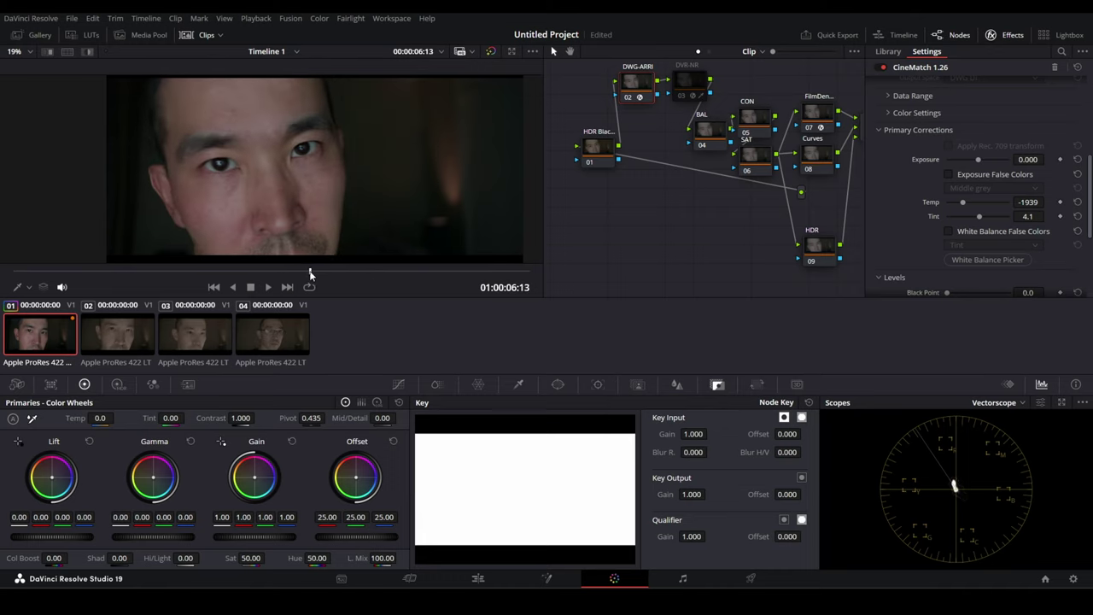
Step: Refine the CineMatch balance to Temp -1284 with a slightly lower Tint
{"action": "scroll", "coordinate": [248, 229], "scroll_direction": "up", "scroll_amount": 2}
{"action": "scroll", "coordinate": [248, 230], "scroll_direction": "up", "scroll_amount": 1}
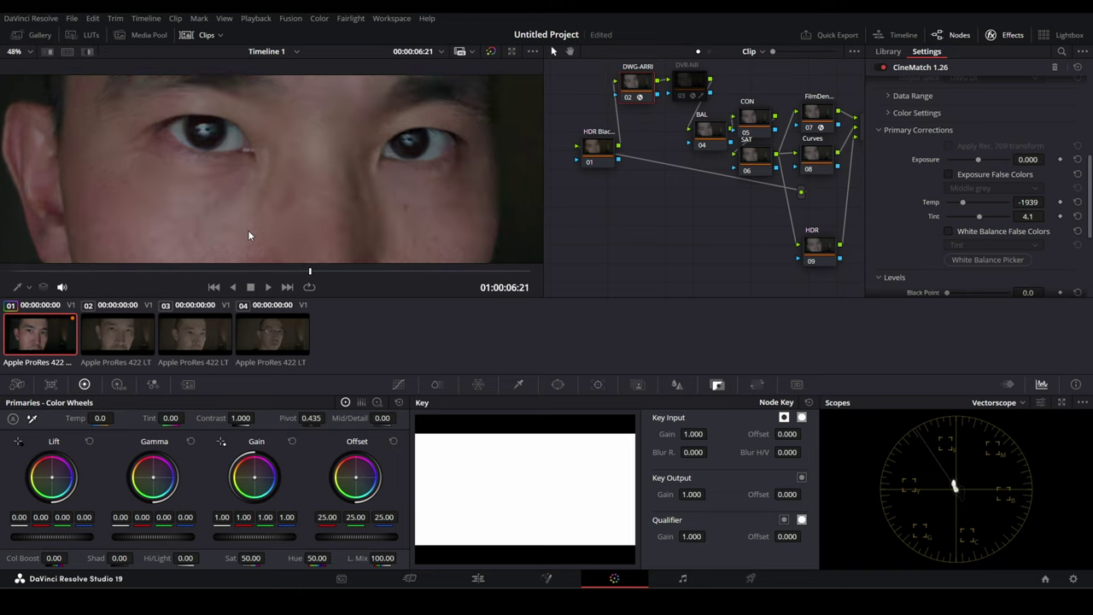
{"action": "mouse_move", "coordinate": [310, 273]}
{"action": "left_mouse_down"}
{"action": "mouse_move", "coordinate": [246, 271]}
{"action": "mouse_move", "coordinate": [455, 276]}
{"action": "left_mouse_up"}
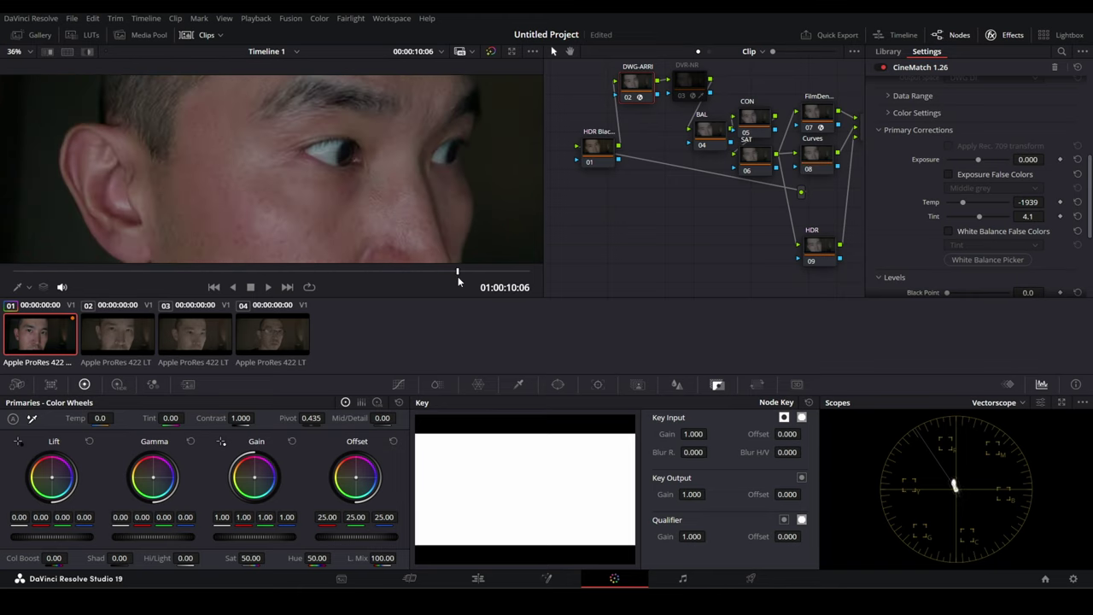
{"action": "scroll", "coordinate": [378, 212], "scroll_direction": "down", "scroll_amount": 3}
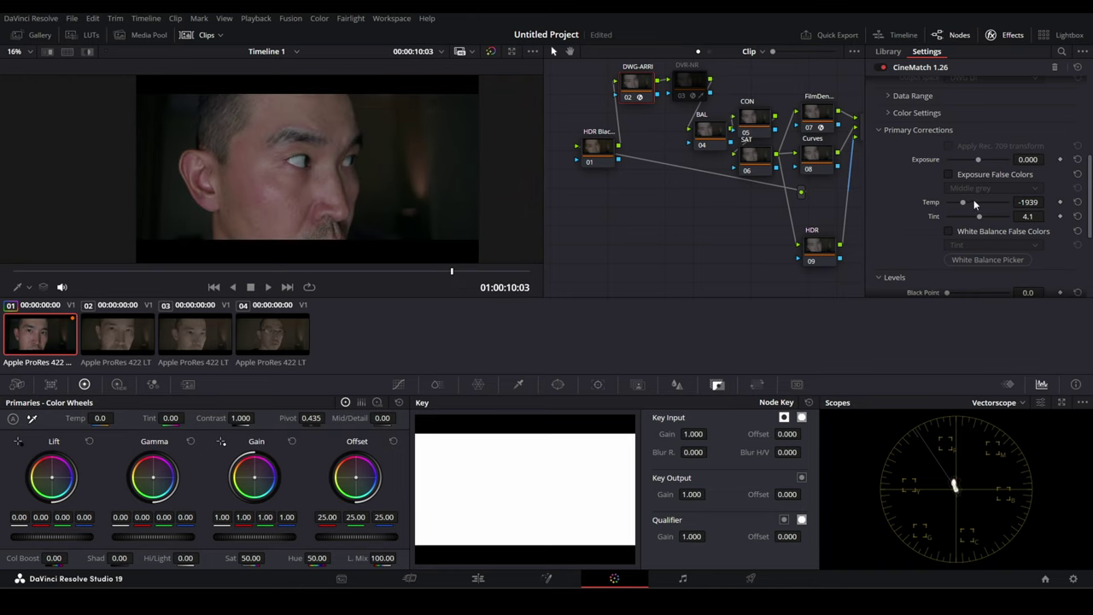
{"action": "left_click_drag", "start_coordinate": [964, 203], "coordinate": [967, 203]}
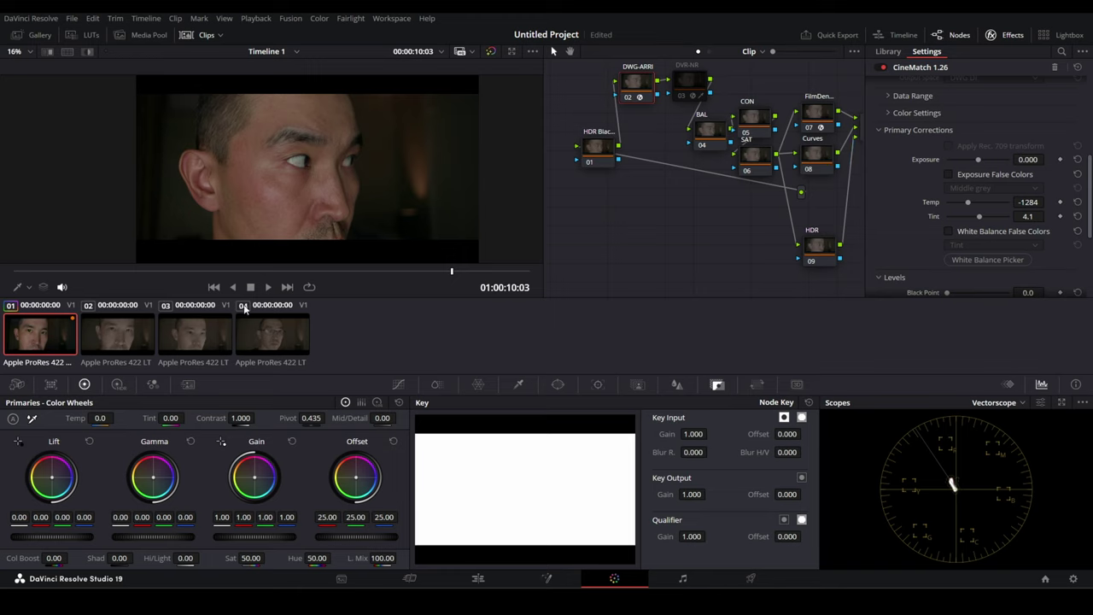
{"action": "scroll", "coordinate": [286, 214], "scroll_direction": "up", "scroll_amount": 3}
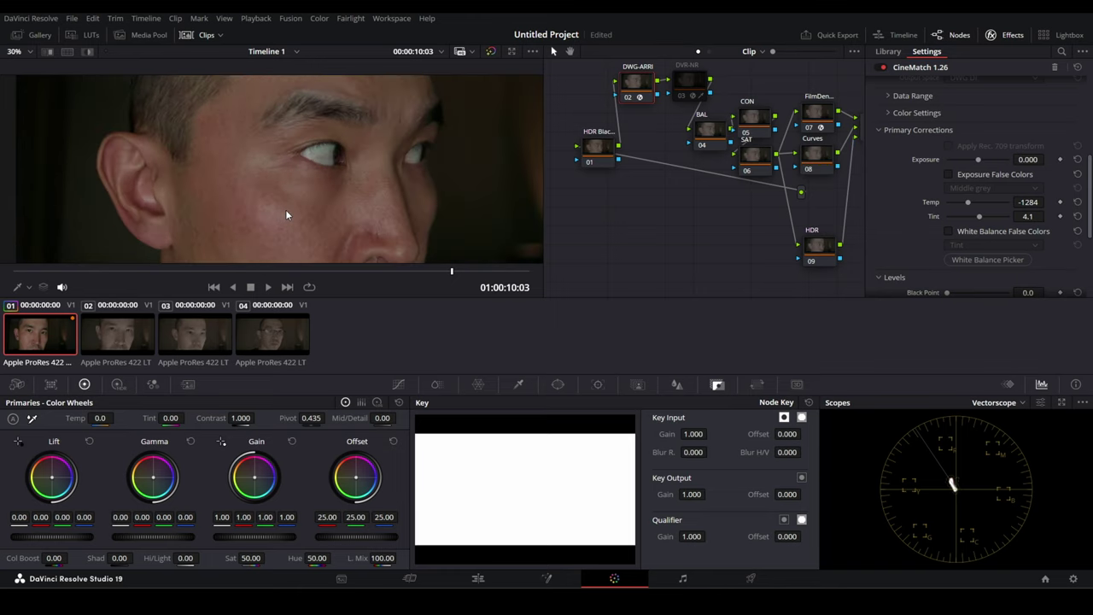
{"action": "scroll", "coordinate": [286, 214], "scroll_direction": "down", "scroll_amount": 2}
{"action": "left_click_drag", "start_coordinate": [979, 215], "coordinate": [979, 219]}
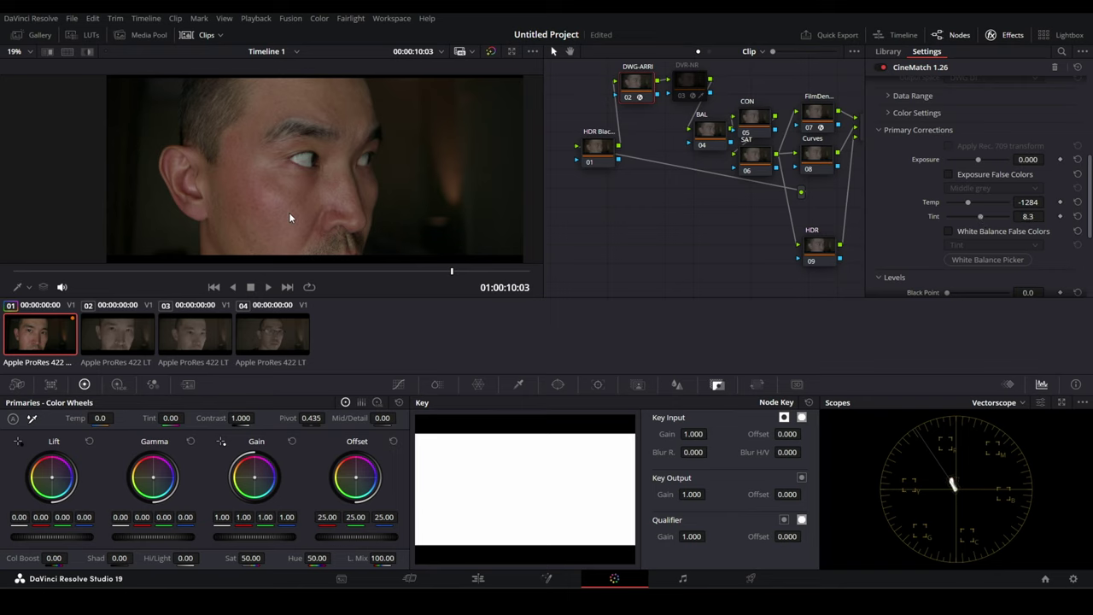
{"action": "left_click_drag", "start_coordinate": [1028, 216], "coordinate": [1024, 216]}
Step: Select the BAL node 04 and switch the scope to RGB Parade
{"action": "left_click", "coordinate": [700, 131]}
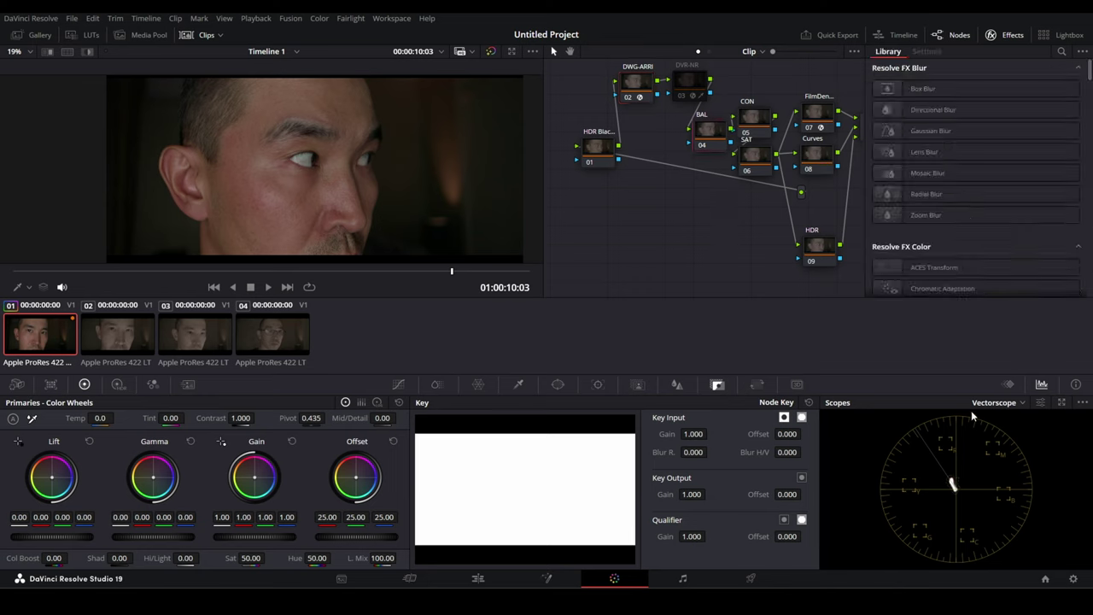
{"action": "left_click", "coordinate": [1021, 402]}
{"action": "left_click", "coordinate": [1012, 427]}
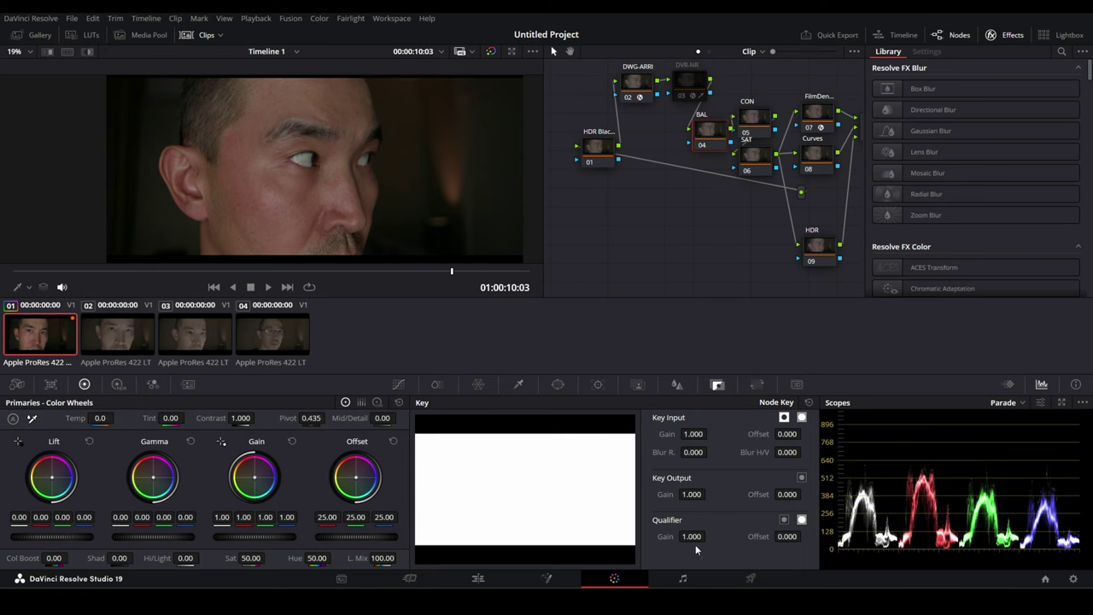
Step: Raise BAL gain, darken shadows, set highlights to -20, and slightly ease CON contrast
{"action": "left_click_drag", "start_coordinate": [254, 537], "coordinate": [282, 536]}
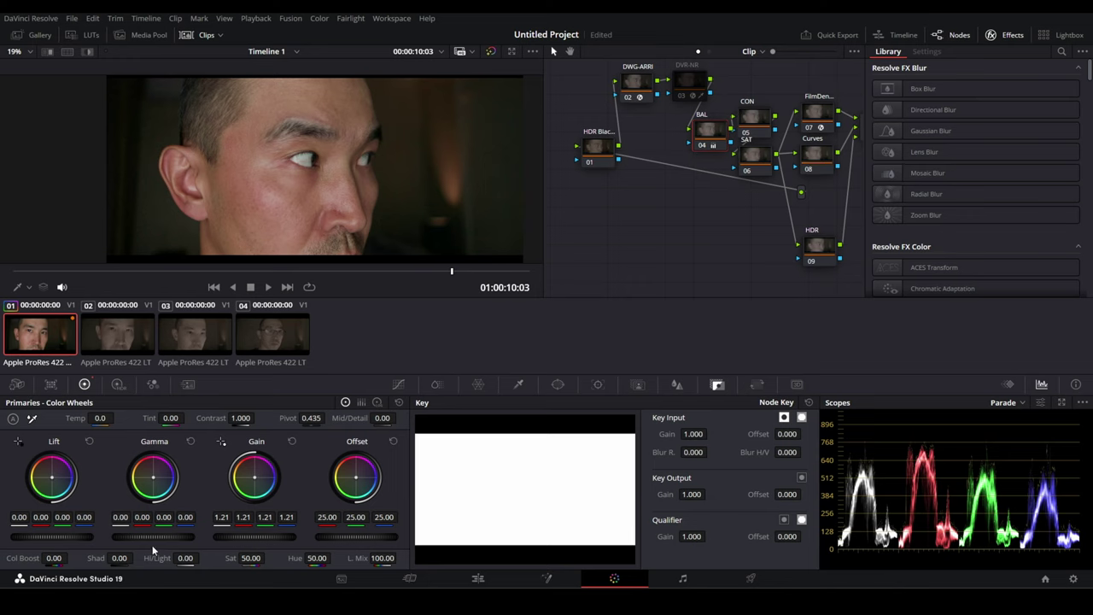
{"action": "mouse_move", "coordinate": [113, 558]}
{"action": "left_mouse_down"}
{"action": "mouse_move", "coordinate": [94, 557]}
{"action": "mouse_move", "coordinate": [108, 558]}
{"action": "left_mouse_up"}
{"action": "left_click_drag", "start_coordinate": [175, 558], "coordinate": [158, 558]}
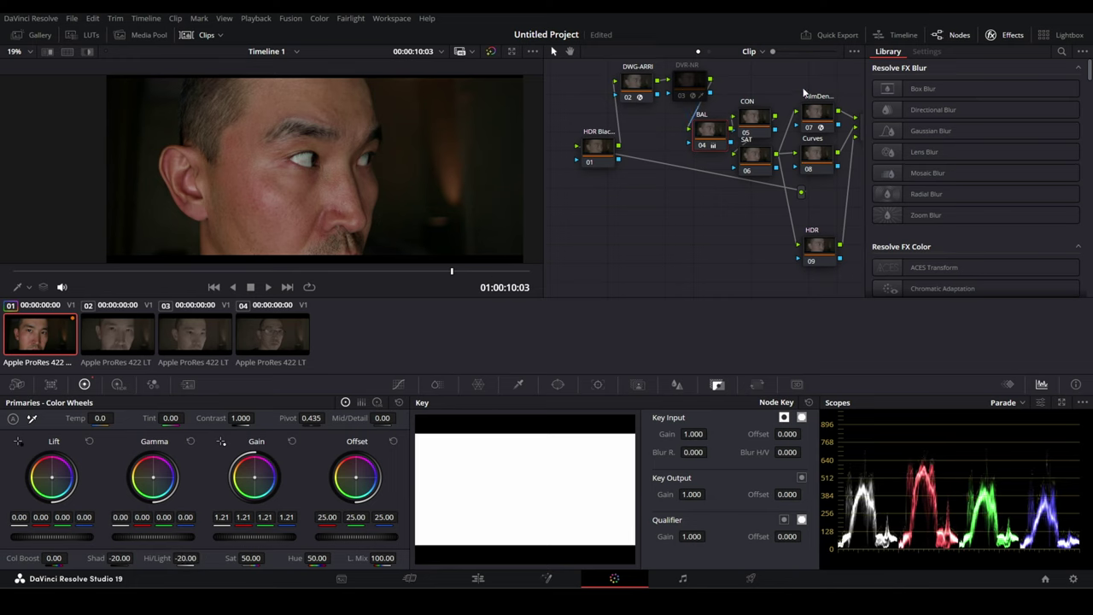
{"action": "left_click", "coordinate": [760, 124]}
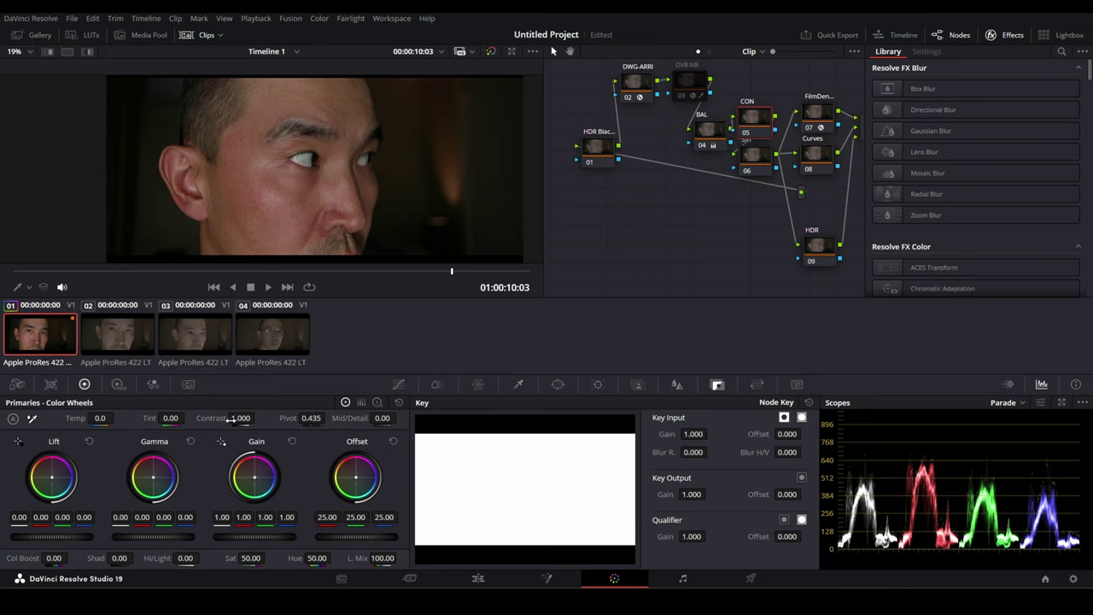
{"action": "mouse_move", "coordinate": [219, 418]}
{"action": "left_mouse_down"}
{"action": "mouse_move", "coordinate": [205, 418]}
{"action": "mouse_move", "coordinate": [252, 418]}
{"action": "left_mouse_up"}
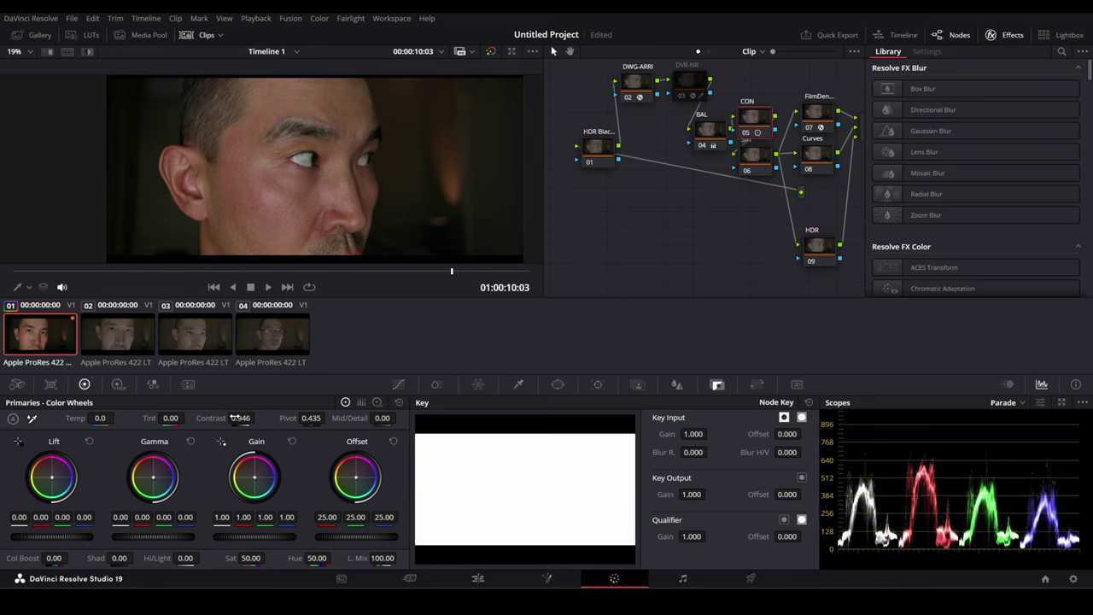
Step: Refine the BAL node to shadows -36 and gain 1.22
{"action": "left_click", "coordinate": [717, 128]}
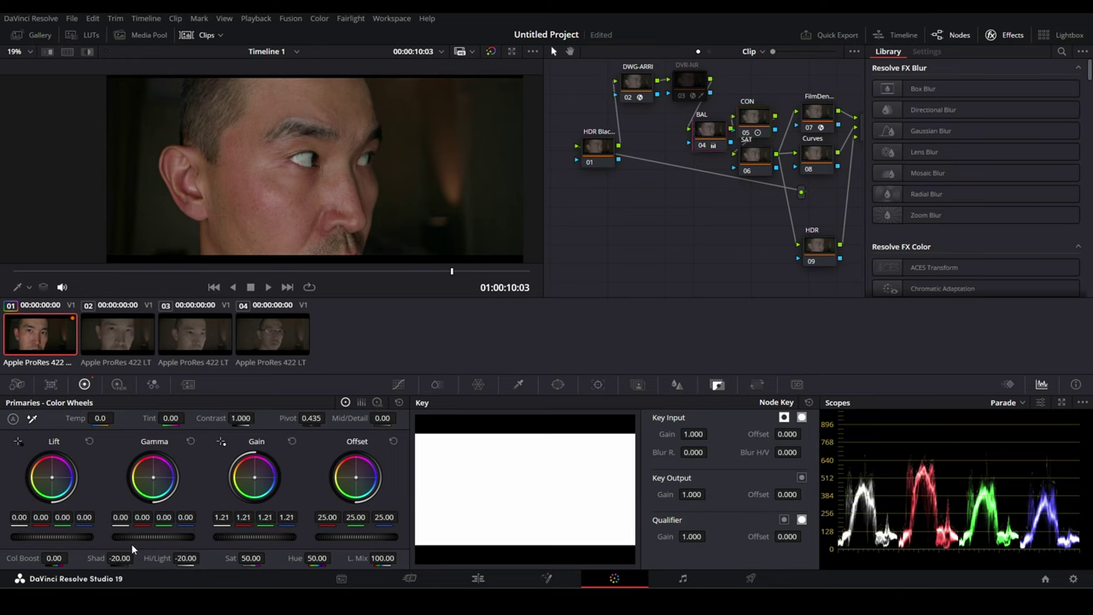
{"action": "left_click_drag", "start_coordinate": [118, 558], "coordinate": [136, 556]}
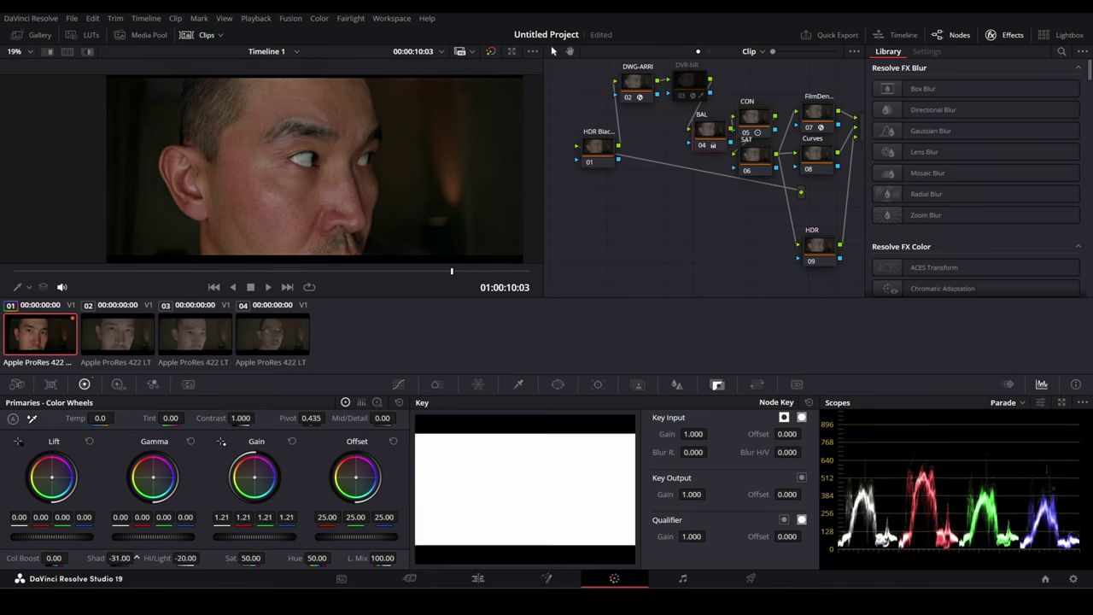
{"action": "left_click_drag", "start_coordinate": [224, 536], "coordinate": [230, 536]}
{"action": "left_click_drag", "start_coordinate": [96, 557], "coordinate": [85, 558]}
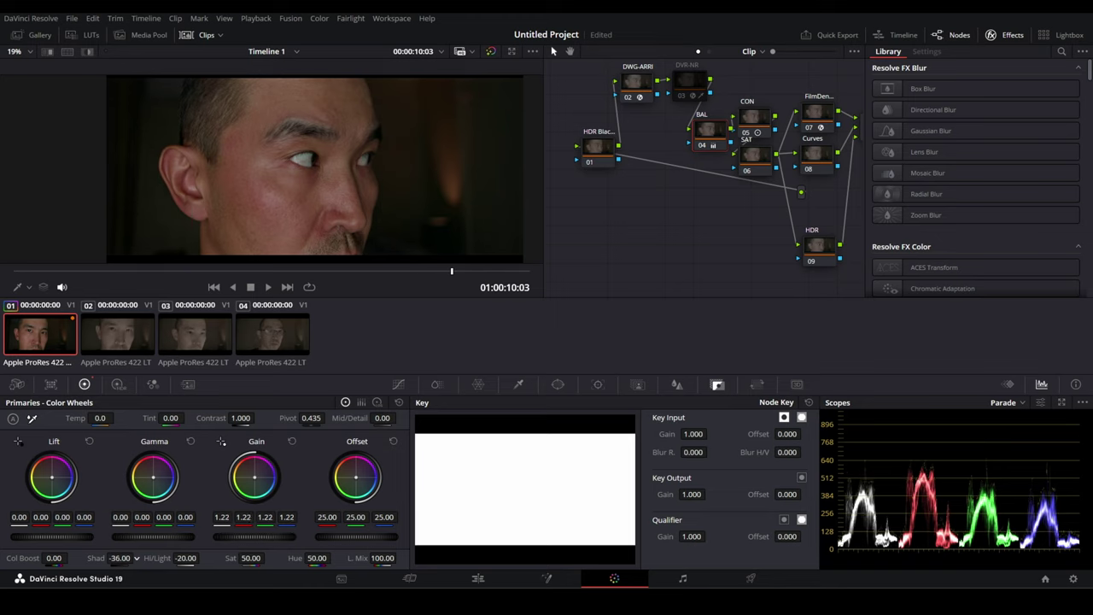
Step: Lower Film Density on node 07 from 0.587 to 0.385
{"action": "mouse_move", "coordinate": [451, 271]}
{"action": "left_mouse_down"}
{"action": "mouse_move", "coordinate": [214, 272]}
{"action": "mouse_move", "coordinate": [480, 280]}
{"action": "left_mouse_up"}
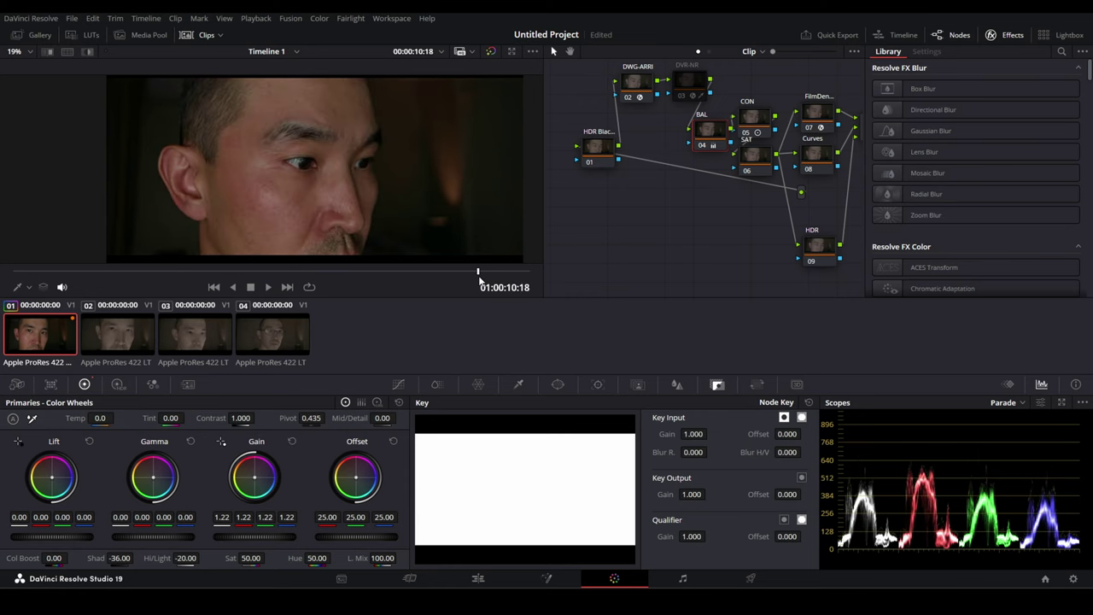
{"action": "left_click", "coordinate": [825, 120]}
{"action": "mouse_move", "coordinate": [964, 110]}
{"action": "left_mouse_down"}
{"action": "mouse_move", "coordinate": [921, 107]}
{"action": "mouse_move", "coordinate": [959, 119]}
{"action": "left_mouse_up"}
{"action": "scroll", "coordinate": [265, 170], "scroll_direction": "up", "scroll_amount": 2}
{"action": "scroll", "coordinate": [266, 173], "scroll_direction": "up", "scroll_amount": 2}
{"action": "scroll", "coordinate": [275, 180], "scroll_direction": "down", "scroll_amount": 3}
{"action": "scroll", "coordinate": [758, 209], "scroll_direction": "right", "scroll_amount": 2}
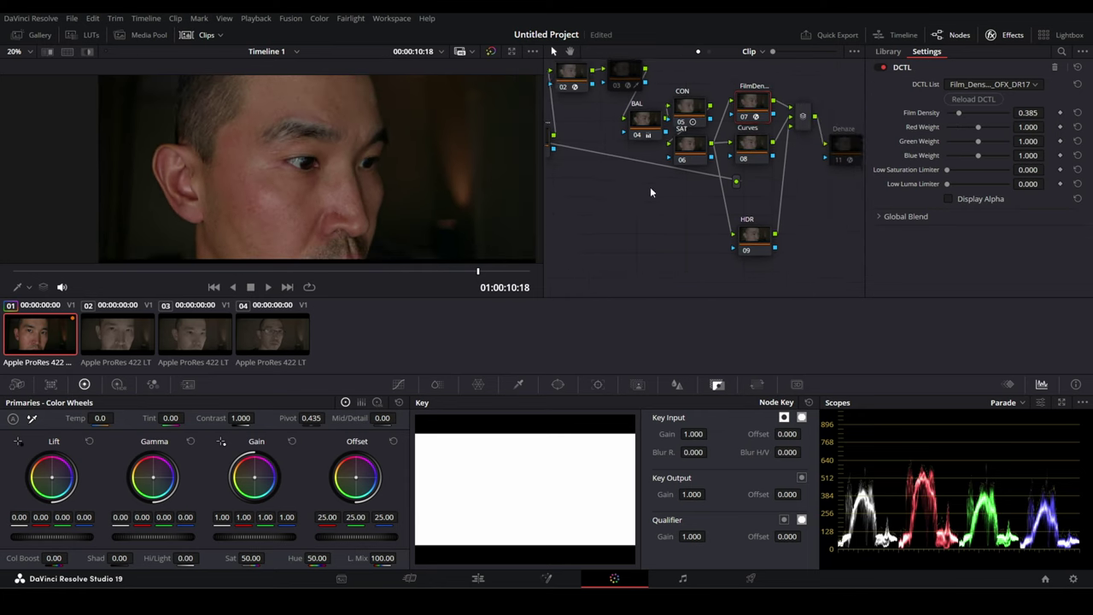
Step: On Curves node 08, sample the skin hue and ease Hue vs Sat saturation to 0.95 near hue 277
{"action": "left_click", "coordinate": [753, 146]}
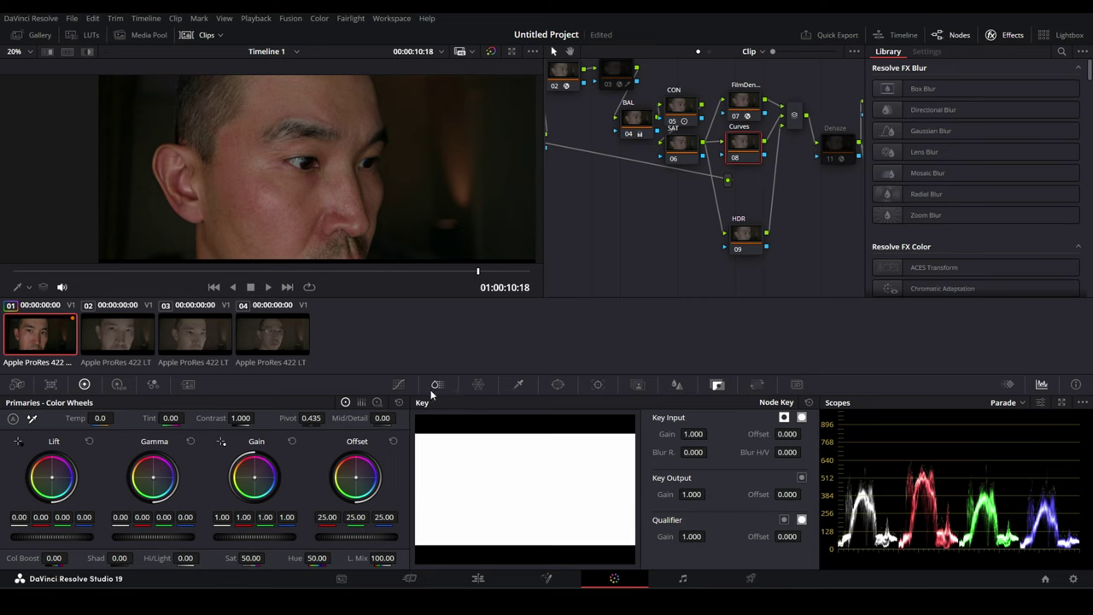
{"action": "left_click", "coordinate": [400, 386]}
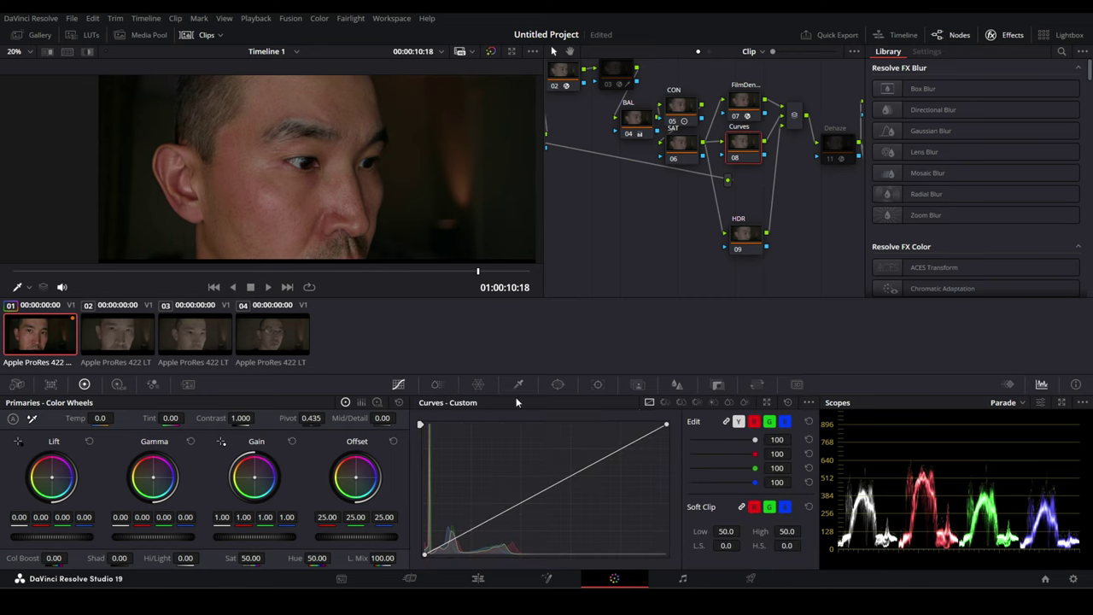
{"action": "left_click", "coordinate": [681, 402]}
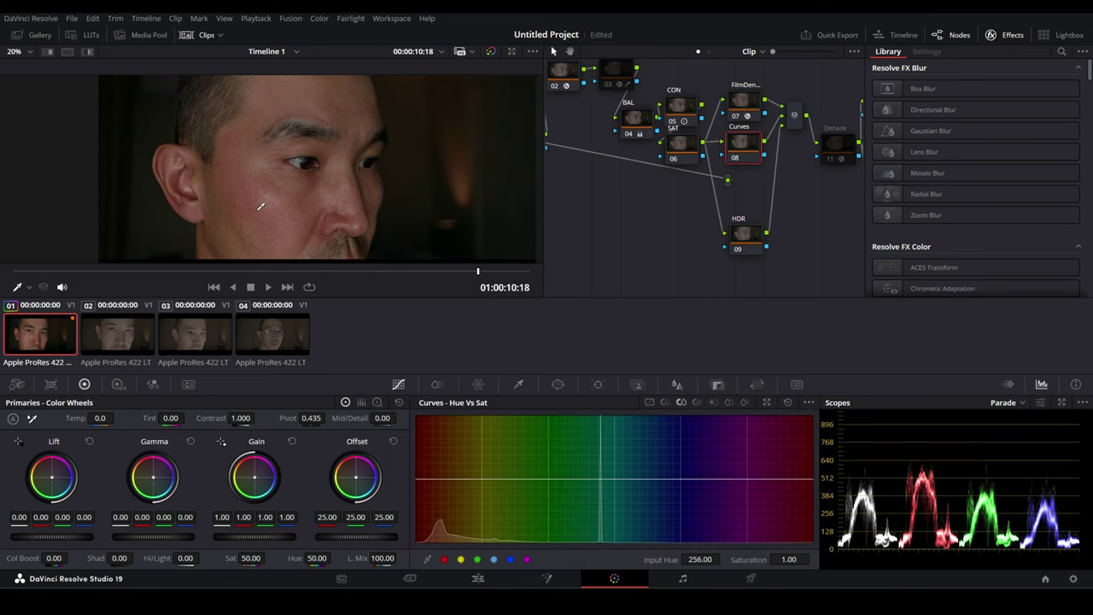
{"action": "left_click", "coordinate": [249, 236]}
{"action": "mouse_move", "coordinate": [450, 479]}
{"action": "left_mouse_down"}
{"action": "mouse_move", "coordinate": [478, 477]}
{"action": "mouse_move", "coordinate": [439, 486]}
{"action": "left_mouse_up"}
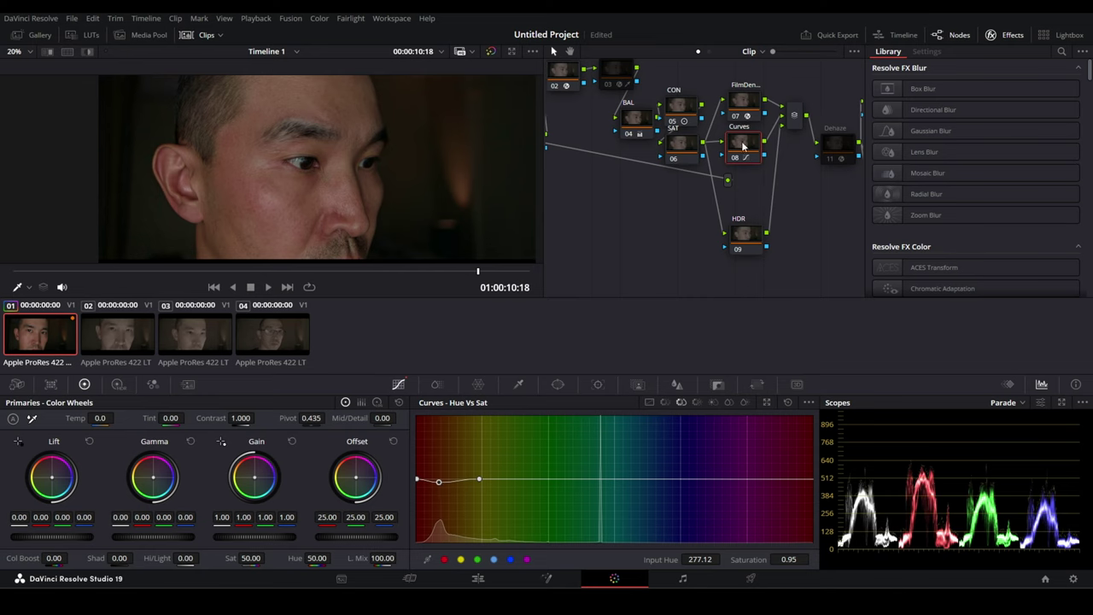
{"action": "left_click_drag", "start_coordinate": [748, 248], "coordinate": [748, 212]}
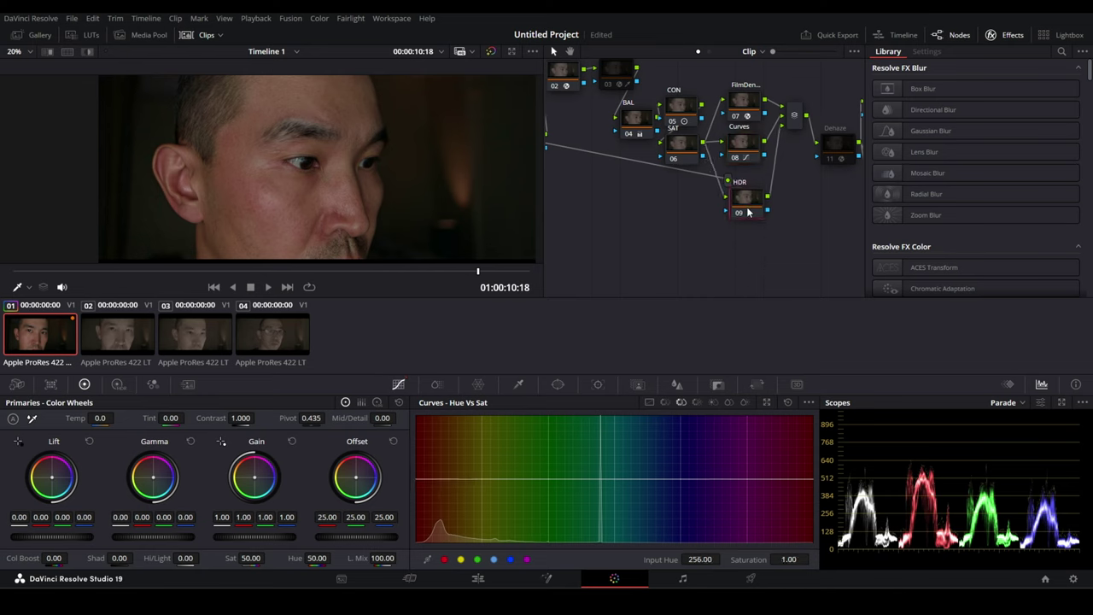
Step: Rename the HDR node to 'SKIN'
{"action": "right_click", "coordinate": [755, 202]}
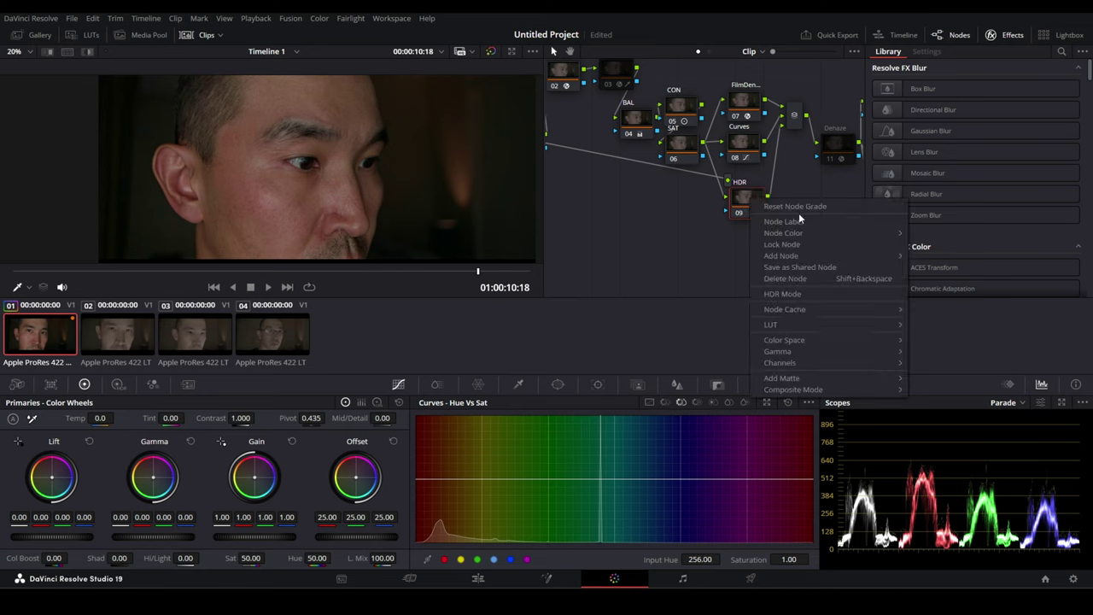
{"action": "left_click", "coordinate": [800, 221]}
{"action": "key", "text": "BackSpace"}
{"action": "type", "text": "SKIN"}
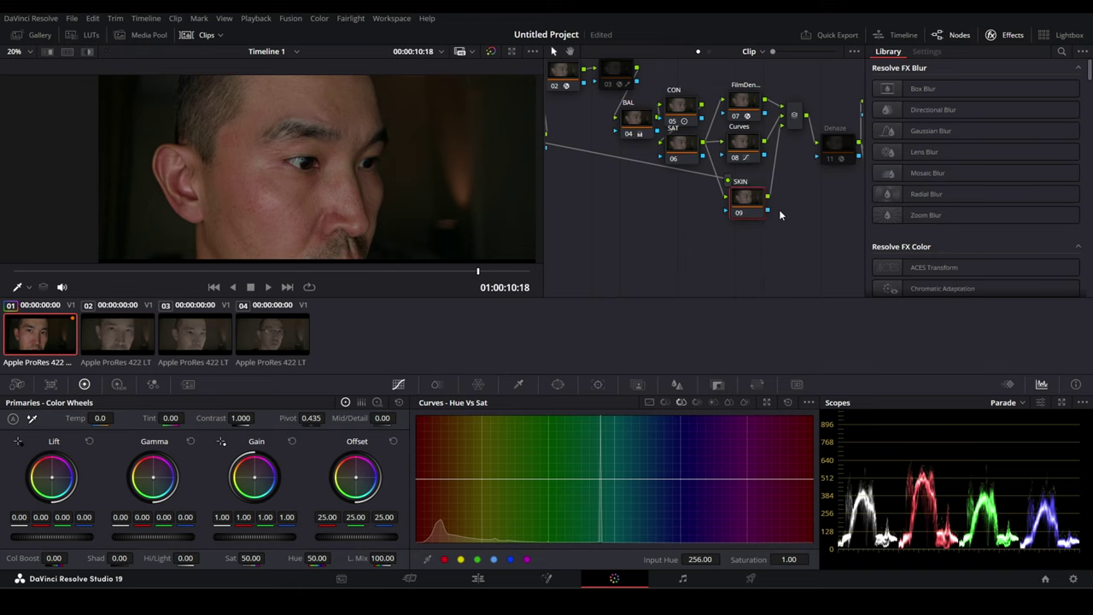
Step: In ColorSlice, set Skin Center to -0.22, checking the skin highlight preview
{"action": "left_click", "coordinate": [438, 386]}
{"action": "left_click", "coordinate": [476, 438]}
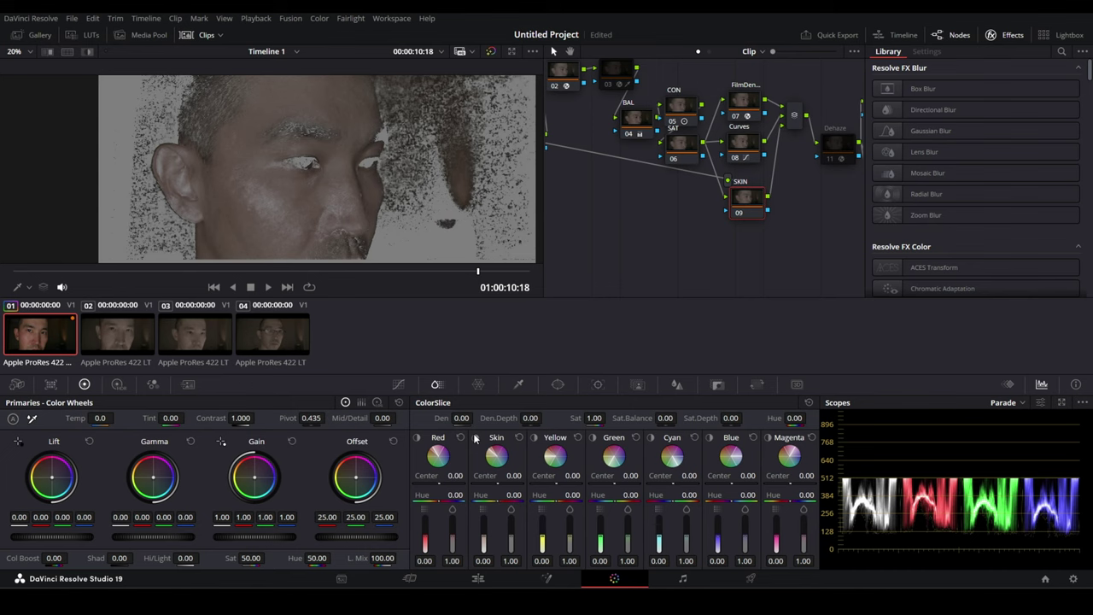
{"action": "left_click", "coordinate": [475, 438]}
{"action": "left_click_drag", "start_coordinate": [513, 475], "coordinate": [547, 474]}
{"action": "left_click", "coordinate": [476, 438]}
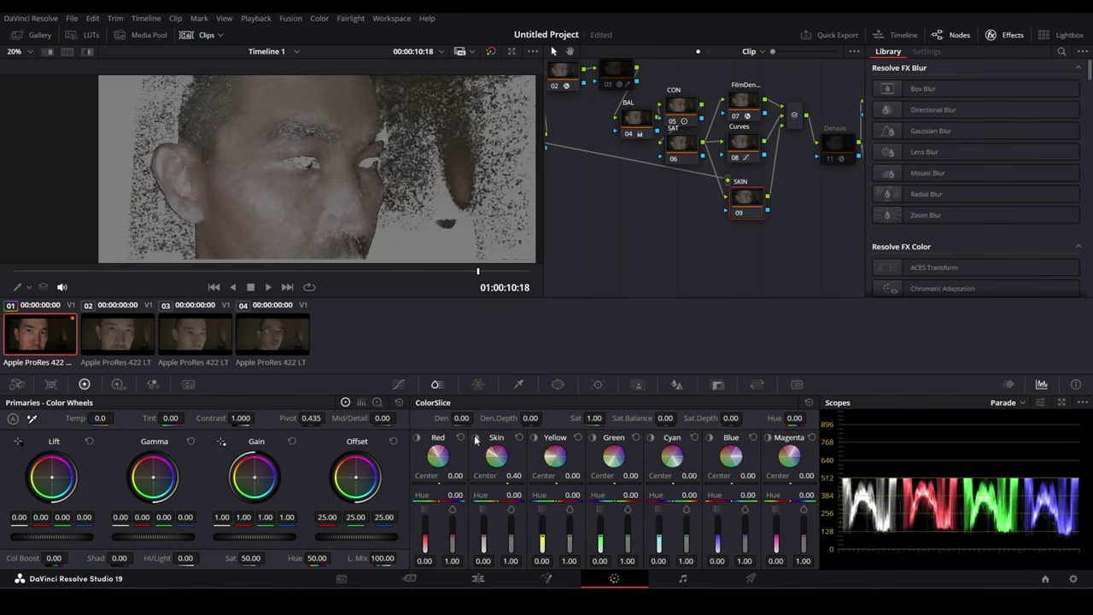
{"action": "left_click", "coordinate": [475, 438]}
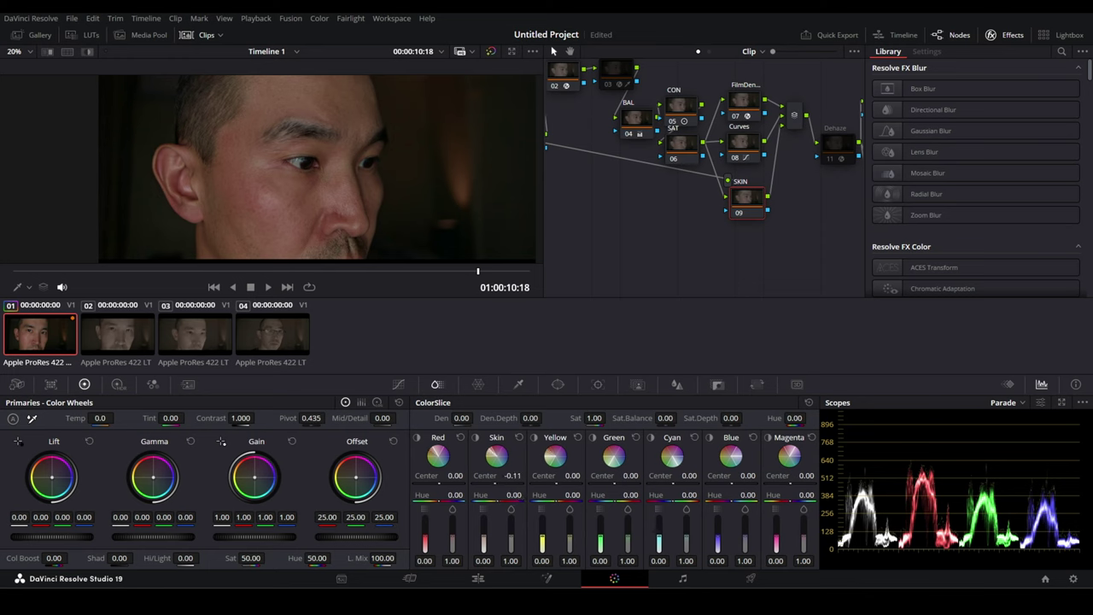
{"action": "left_click", "coordinate": [476, 438]}
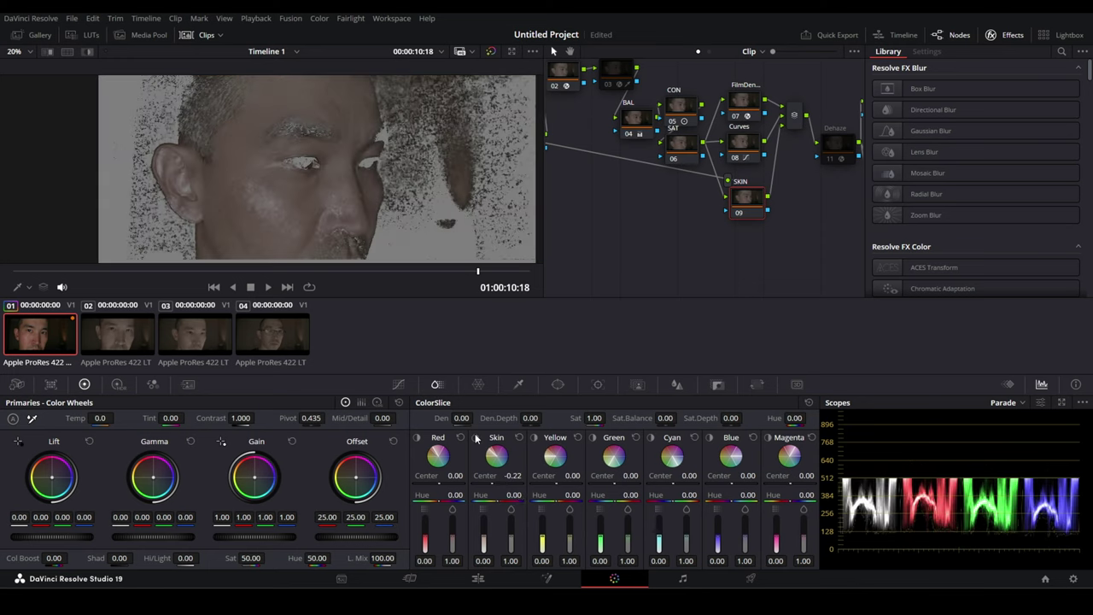
{"action": "left_click", "coordinate": [475, 438]}
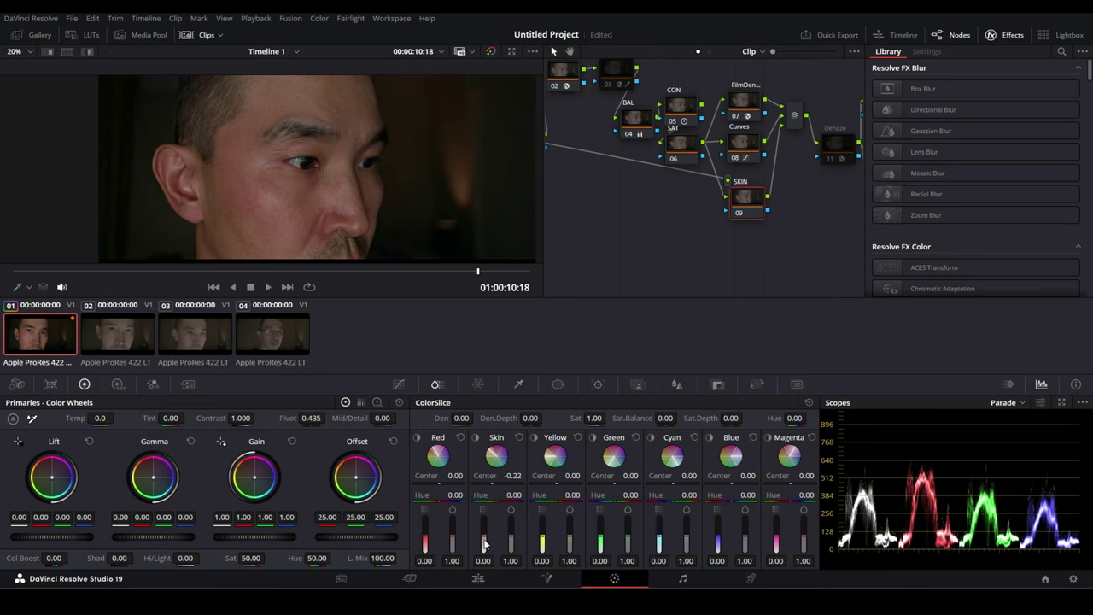
Step: Set the skin range values to 0.06 and 1.03
{"action": "left_click_drag", "start_coordinate": [484, 542], "coordinate": [484, 542]}
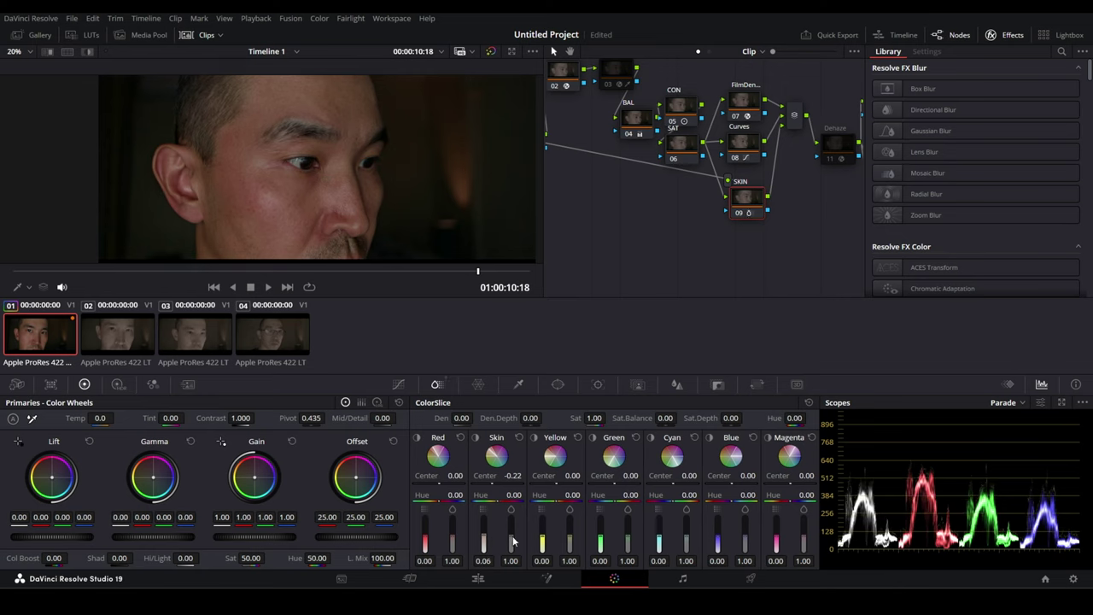
{"action": "left_click_drag", "start_coordinate": [513, 540], "coordinate": [513, 544]}
{"action": "mouse_move", "coordinate": [406, 272]}
{"action": "left_mouse_down"}
{"action": "mouse_move", "coordinate": [381, 271]}
{"action": "mouse_move", "coordinate": [464, 288]}
{"action": "left_mouse_up"}
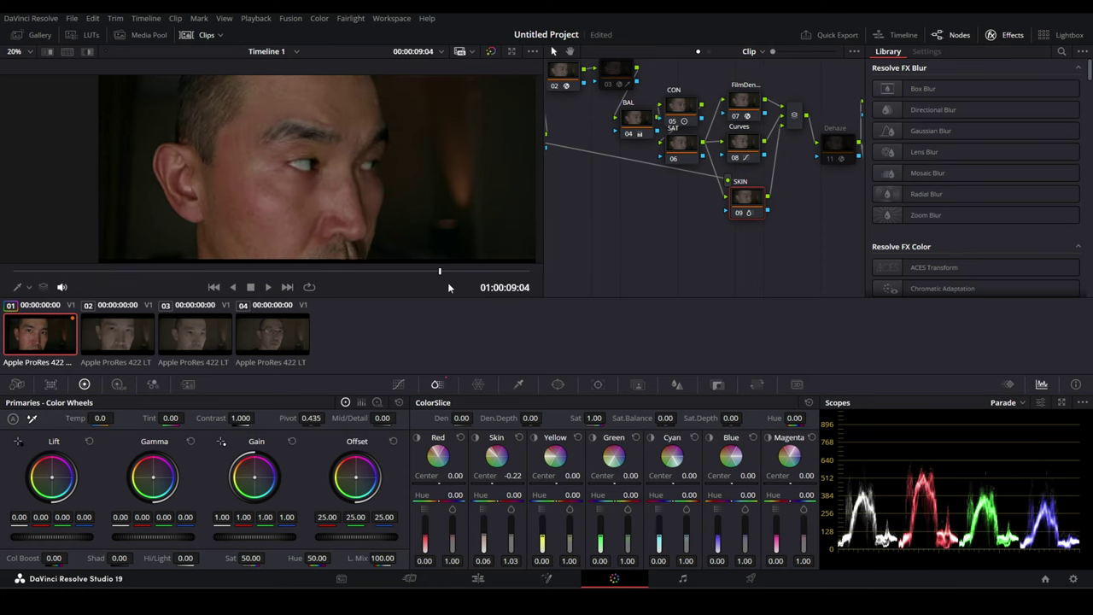
{"action": "scroll", "coordinate": [255, 201], "scroll_direction": "up", "scroll_amount": 3}
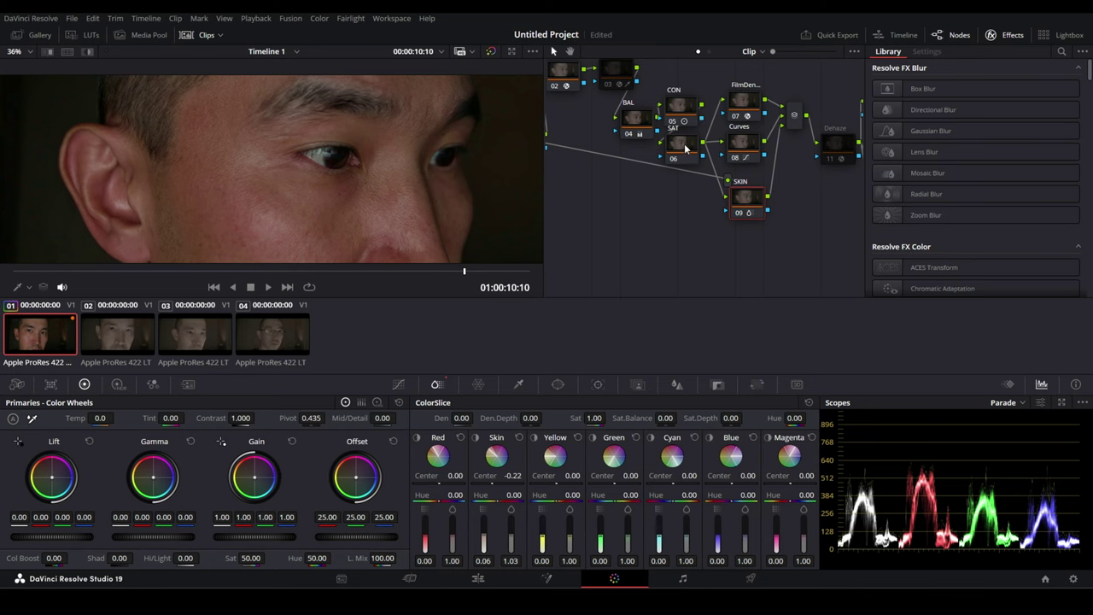
Step: Lower red-orange saturation on the Curves node's Hue vs Sat curve
{"action": "left_click", "coordinate": [755, 145]}
{"action": "left_click", "coordinate": [398, 384]}
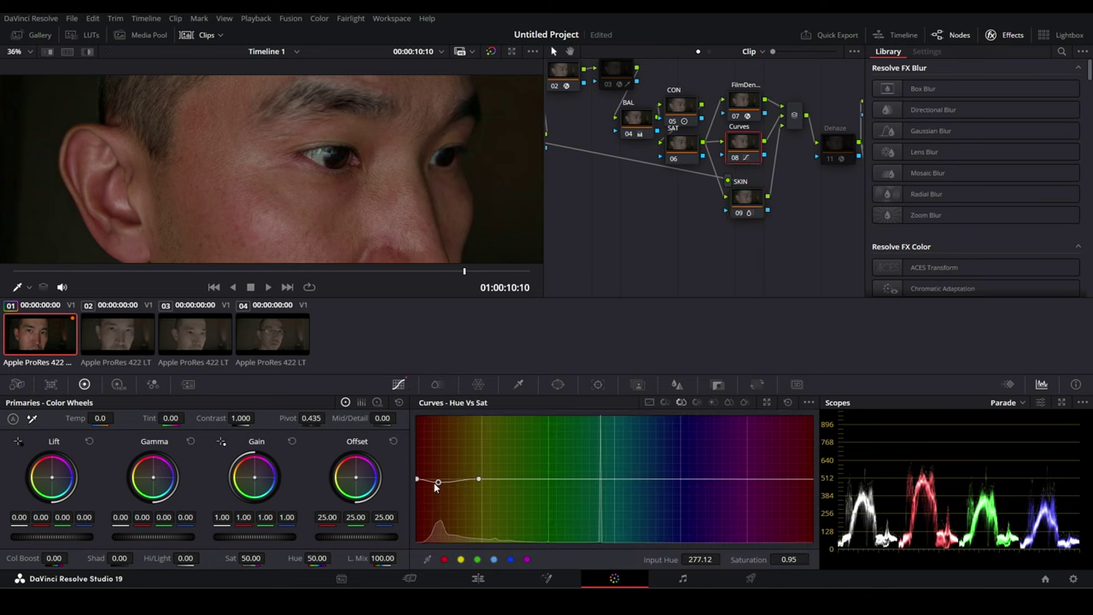
{"action": "left_click_drag", "start_coordinate": [438, 483], "coordinate": [437, 486]}
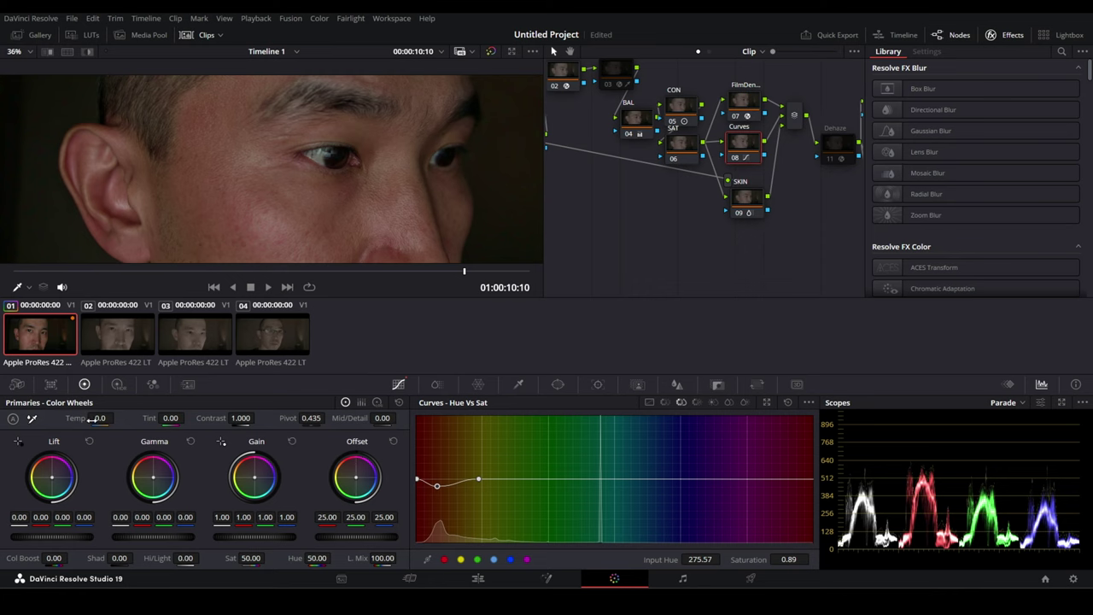
Step: On the DWG-ARRI node, set CineMatch Temp to -1142 and Tint to 8.2
{"action": "left_click_drag", "start_coordinate": [627, 211], "coordinate": [653, 226]}
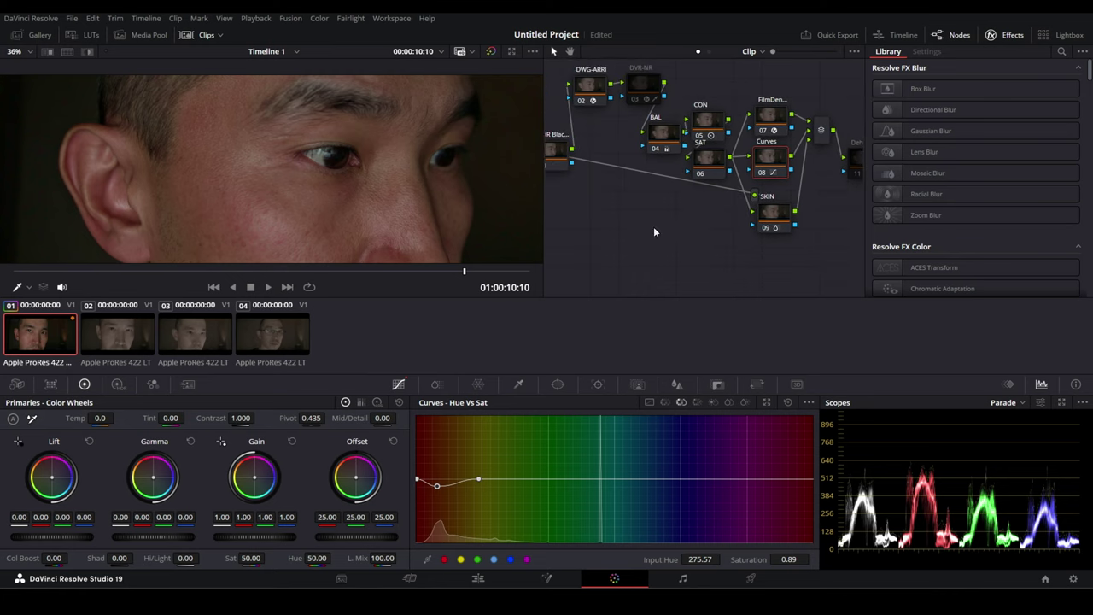
{"action": "left_click", "coordinate": [596, 85]}
{"action": "scroll", "coordinate": [1056, 233], "scroll_direction": "down", "scroll_amount": 5}
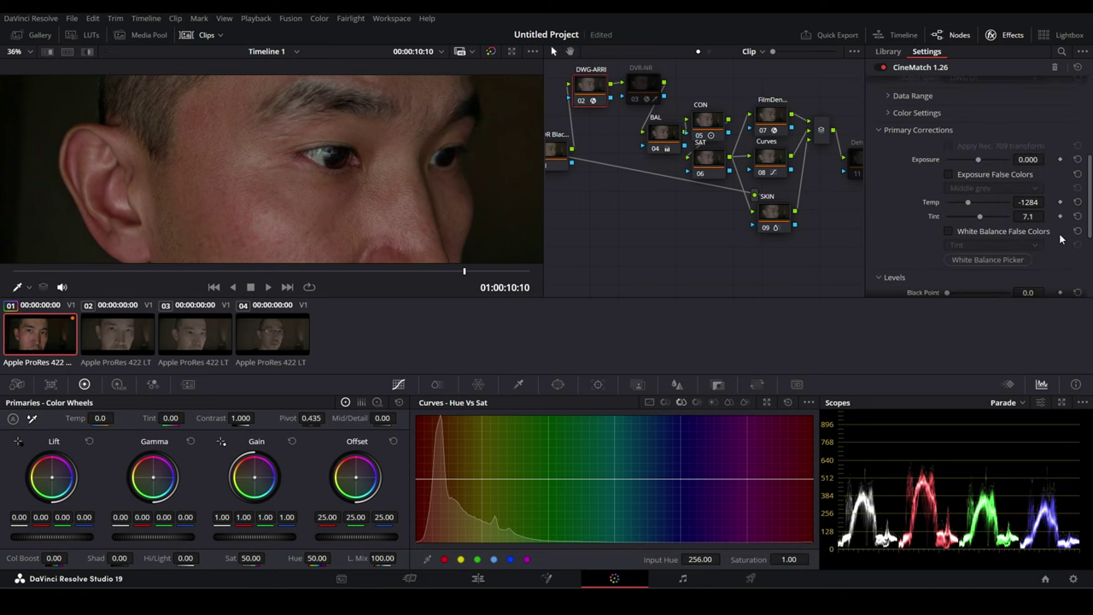
{"action": "left_click", "coordinate": [1048, 216]}
{"action": "left_click_drag", "start_coordinate": [1047, 216], "coordinate": [1048, 224]}
{"action": "left_click", "coordinate": [1047, 216]}
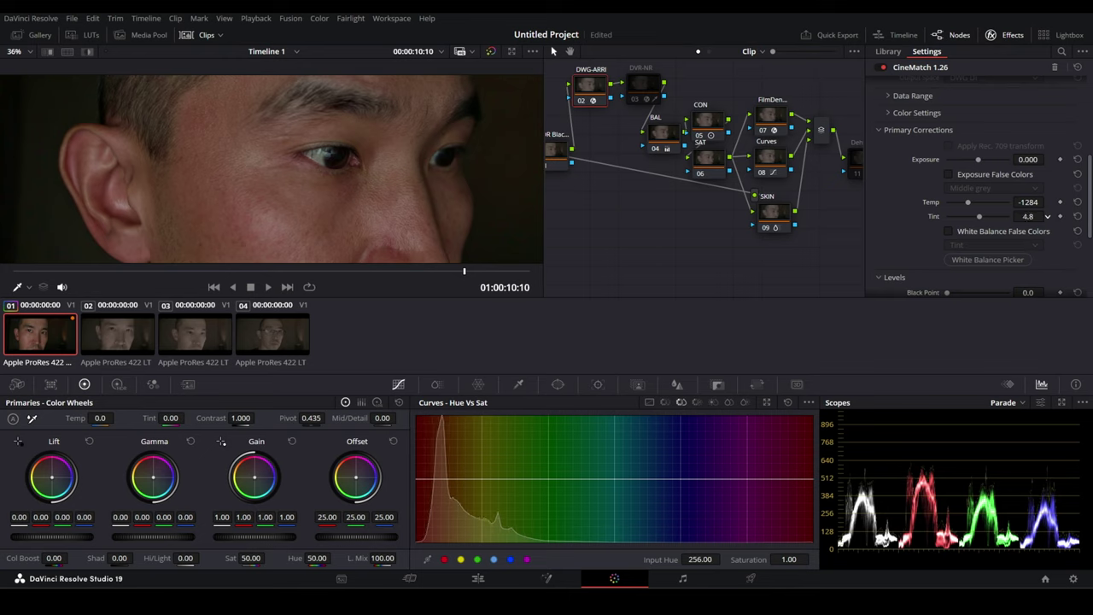
{"action": "scroll", "coordinate": [325, 167], "scroll_direction": "down", "scroll_amount": 5}
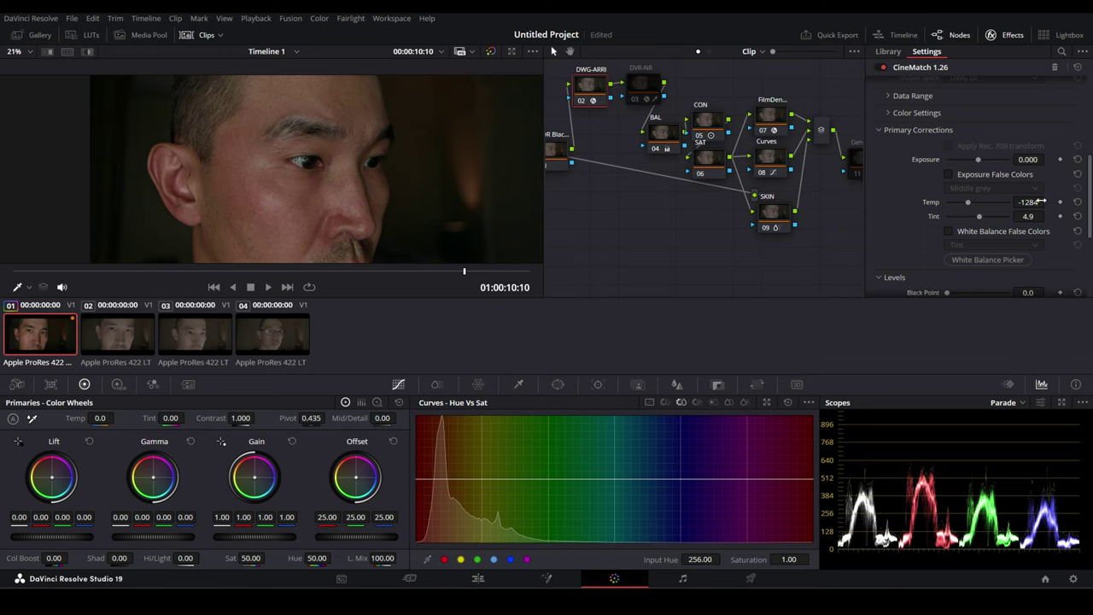
{"action": "left_click_drag", "start_coordinate": [1047, 203], "coordinate": [1048, 203]}
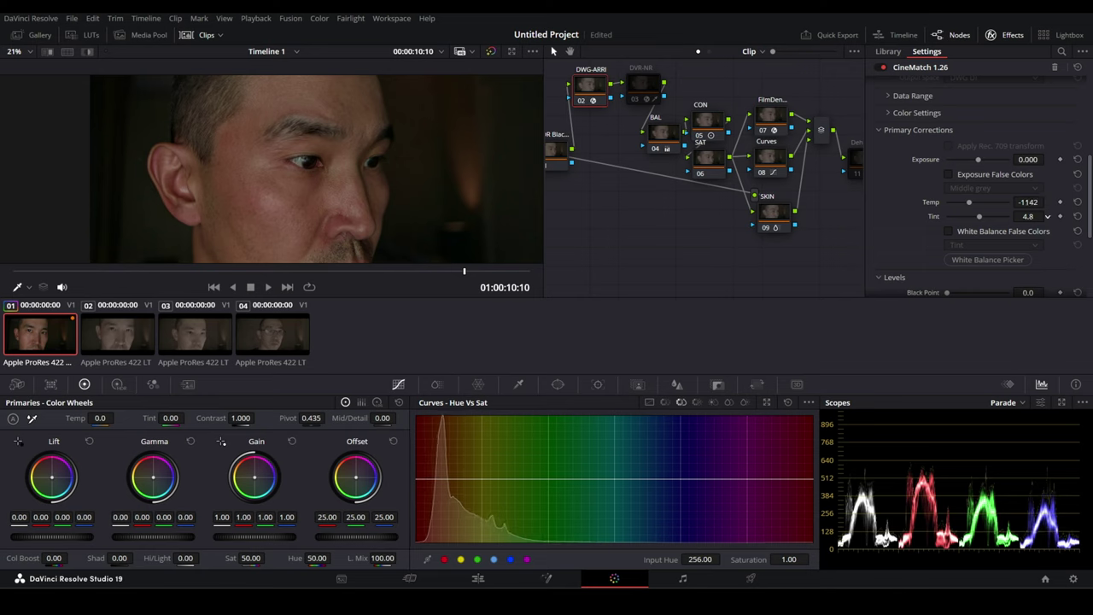
{"action": "left_click_drag", "start_coordinate": [1047, 216], "coordinate": [1047, 216]}
{"action": "scroll", "coordinate": [321, 196], "scroll_direction": "down", "scroll_amount": 1}
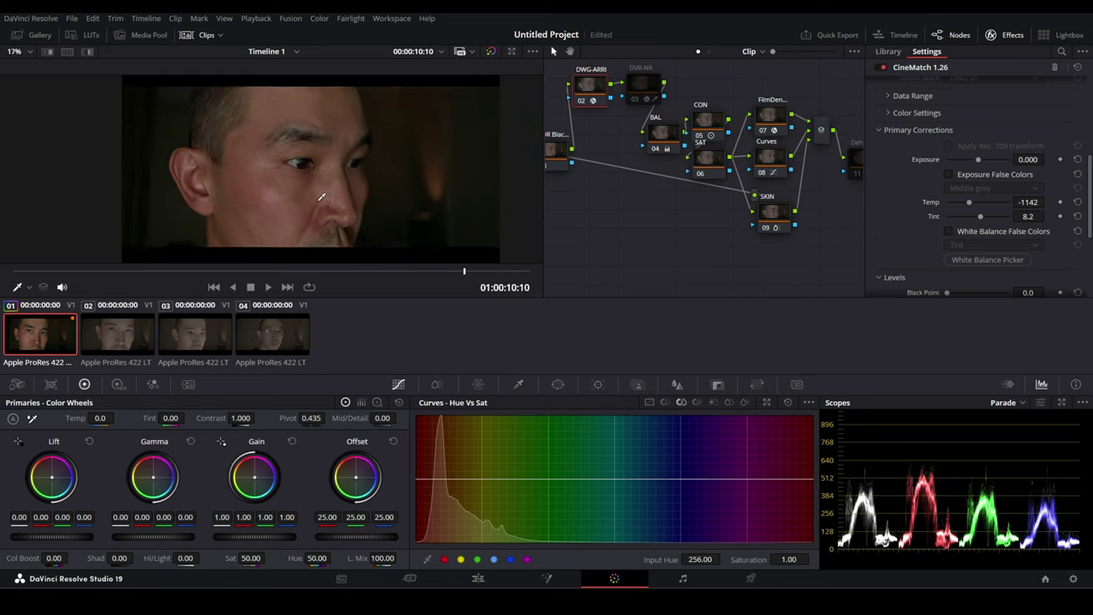
Step: Scrub to earlier and later frames to check the grade
{"action": "mouse_move", "coordinate": [463, 270]}
{"action": "left_mouse_down"}
{"action": "mouse_move", "coordinate": [197, 270]}
{"action": "mouse_move", "coordinate": [215, 269]}
{"action": "left_mouse_up"}
{"action": "scroll", "coordinate": [358, 115], "scroll_direction": "up", "scroll_amount": 5}
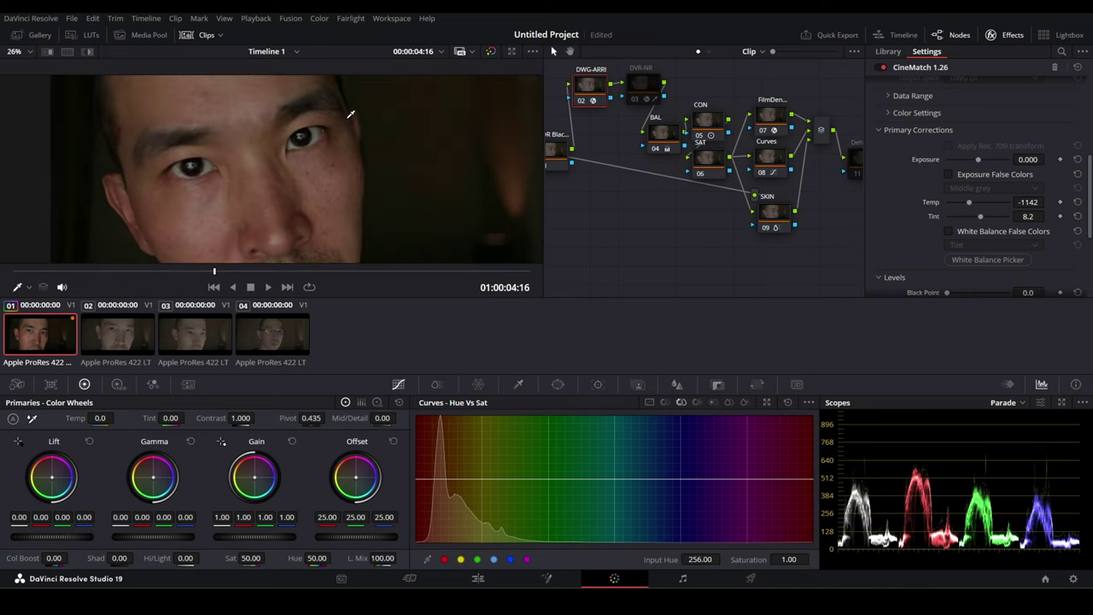
{"action": "mouse_move", "coordinate": [217, 270]}
{"action": "left_mouse_down"}
{"action": "mouse_move", "coordinate": [509, 287]}
{"action": "mouse_move", "coordinate": [87, 285]}
{"action": "mouse_move", "coordinate": [469, 284]}
{"action": "left_mouse_up"}
{"action": "scroll", "coordinate": [345, 196], "scroll_direction": "down", "scroll_amount": 3}
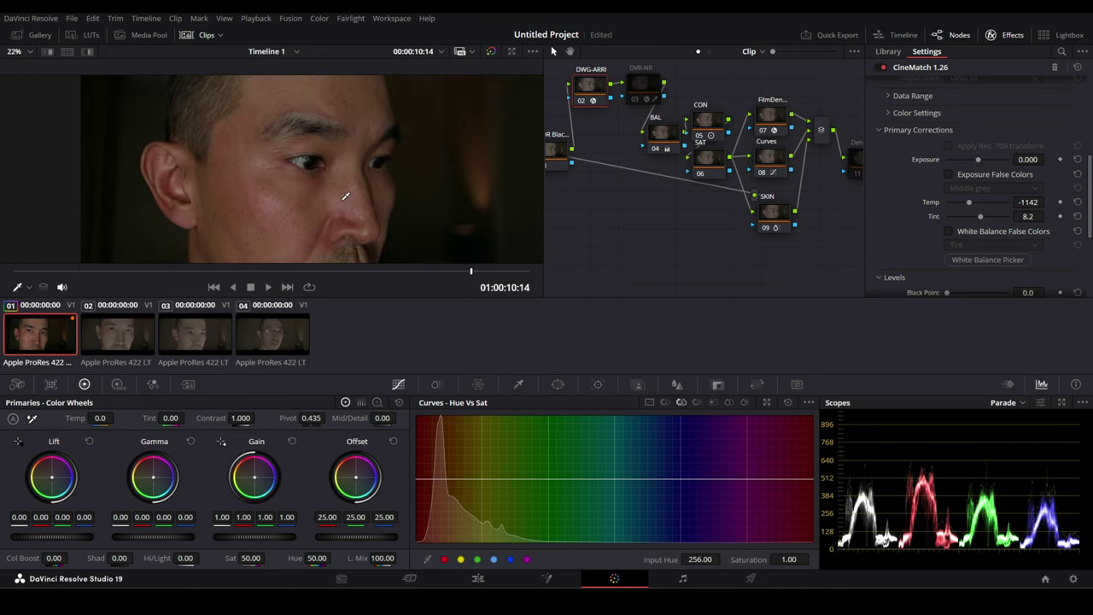
{"action": "scroll", "coordinate": [345, 196], "scroll_direction": "down", "scroll_amount": 1}
{"action": "left_click", "coordinate": [116, 335]}
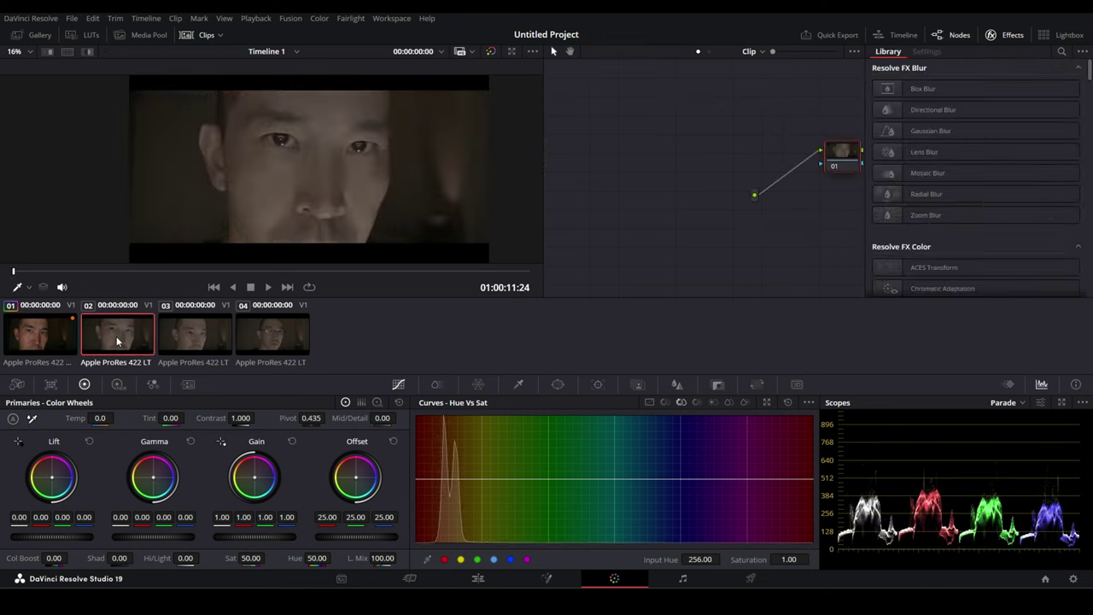
{"action": "left_click_drag", "start_coordinate": [15, 273], "coordinate": [414, 272]}
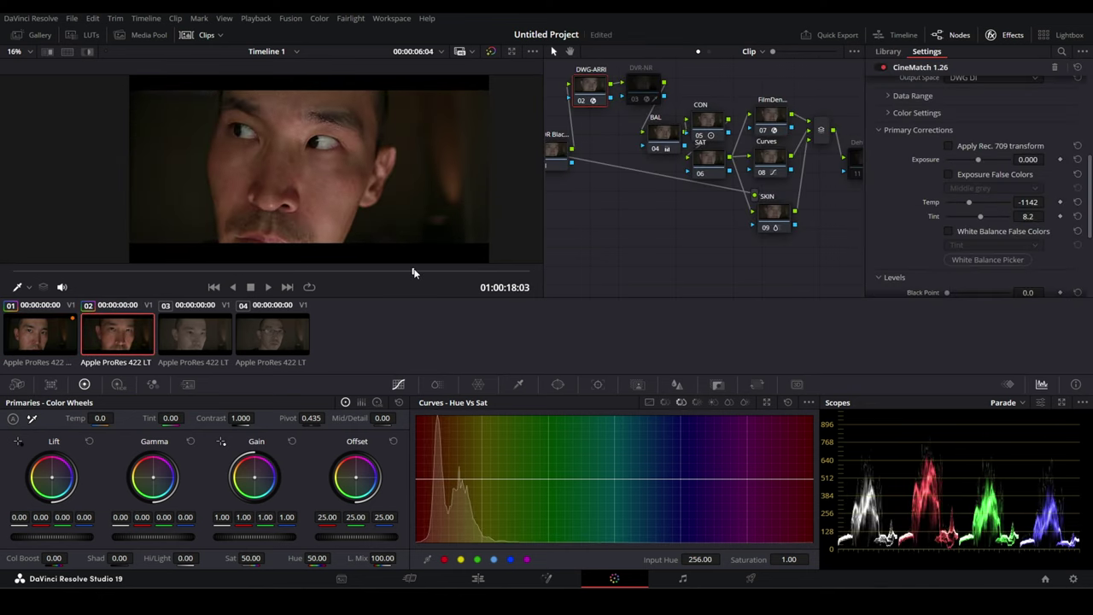
{"action": "left_click", "coordinate": [175, 333]}
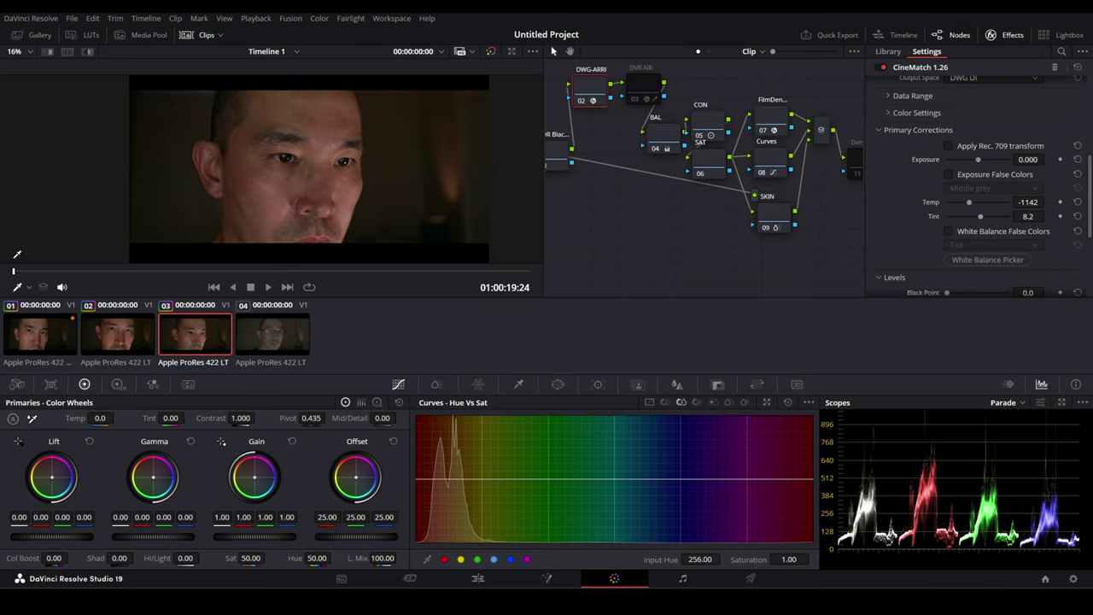
{"action": "mouse_move", "coordinate": [13, 274]}
{"action": "left_mouse_down"}
{"action": "mouse_move", "coordinate": [105, 271]}
{"action": "mouse_move", "coordinate": [83, 272]}
{"action": "left_mouse_up"}
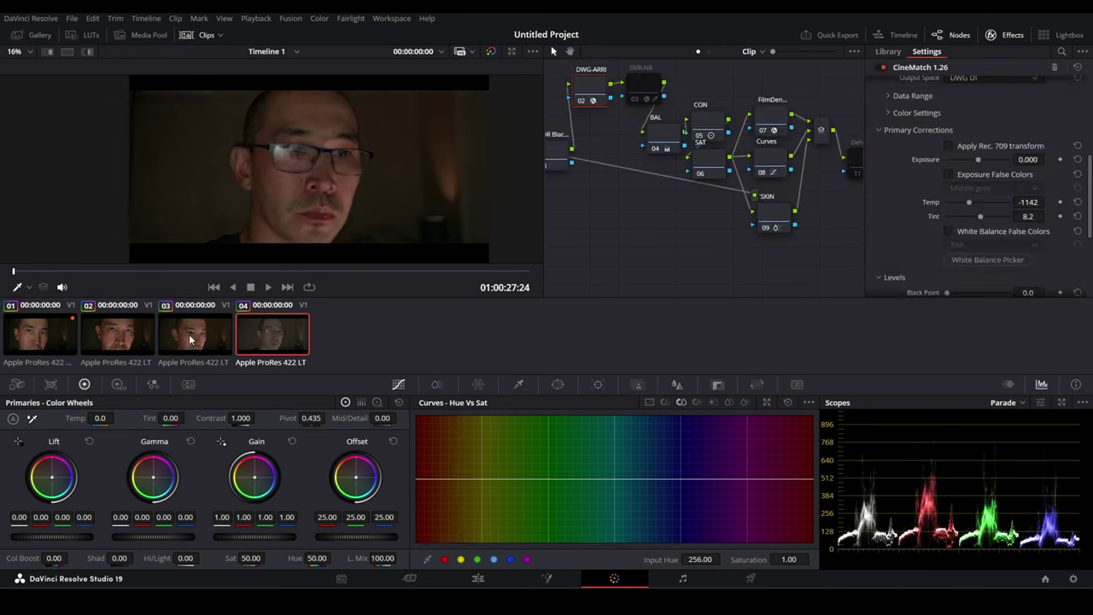
{"action": "mouse_move", "coordinate": [140, 272]}
{"action": "left_mouse_down"}
{"action": "mouse_move", "coordinate": [344, 269]}
{"action": "mouse_move", "coordinate": [38, 273]}
{"action": "mouse_move", "coordinate": [96, 272]}
{"action": "mouse_move", "coordinate": [56, 286]}
{"action": "mouse_move", "coordinate": [126, 293]}
{"action": "left_mouse_up"}
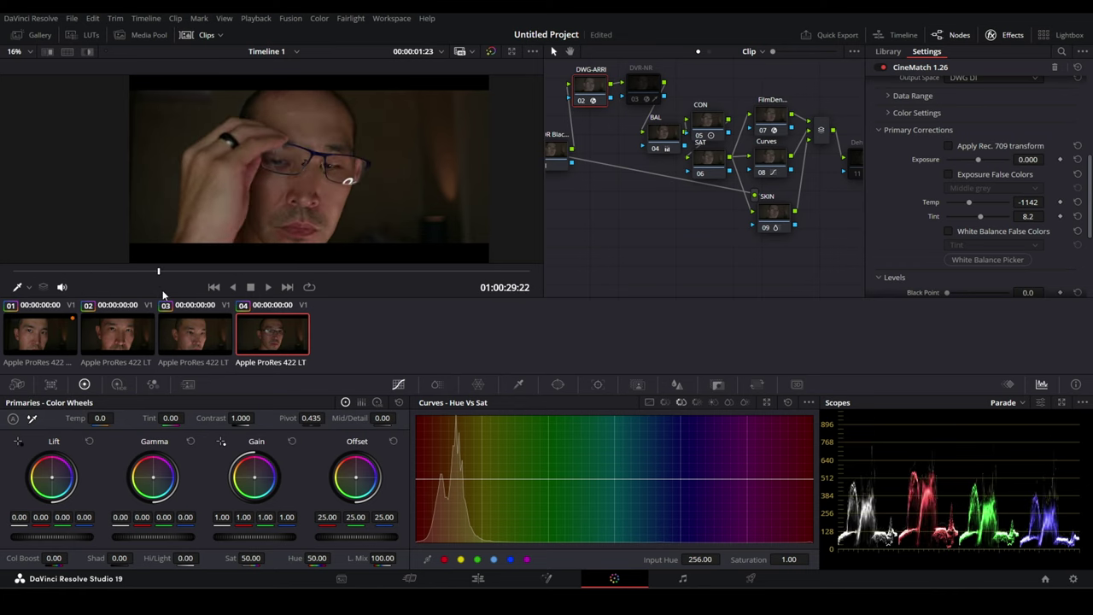
{"action": "left_click_drag", "start_coordinate": [126, 292], "coordinate": [207, 295]}
{"action": "left_click", "coordinate": [53, 336]}
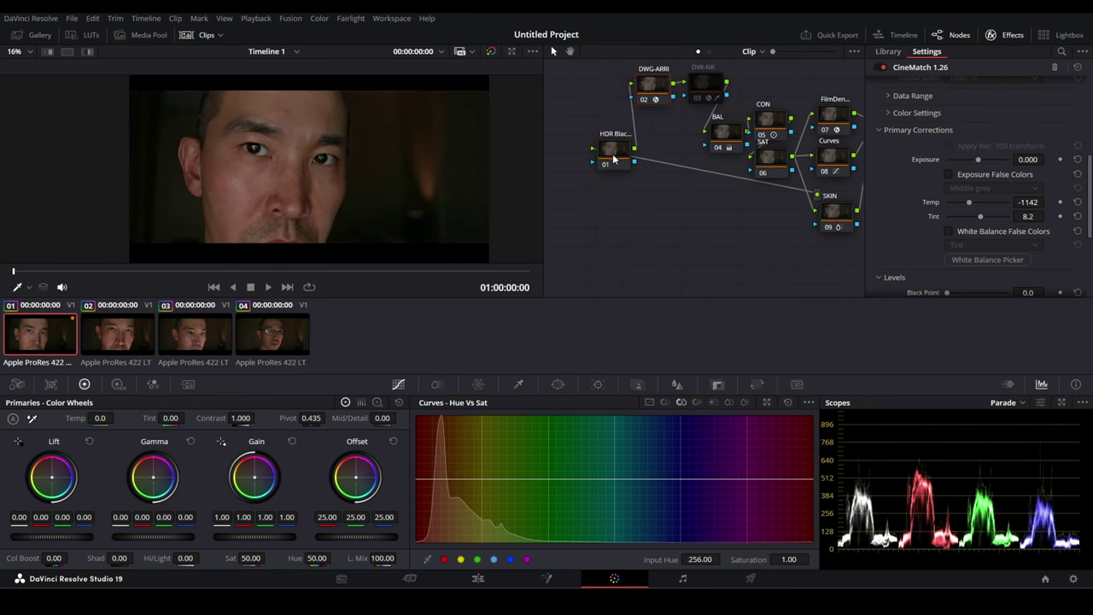
Step: Set the HDR Black node's black offset to -0.279
{"action": "left_click", "coordinate": [614, 159]}
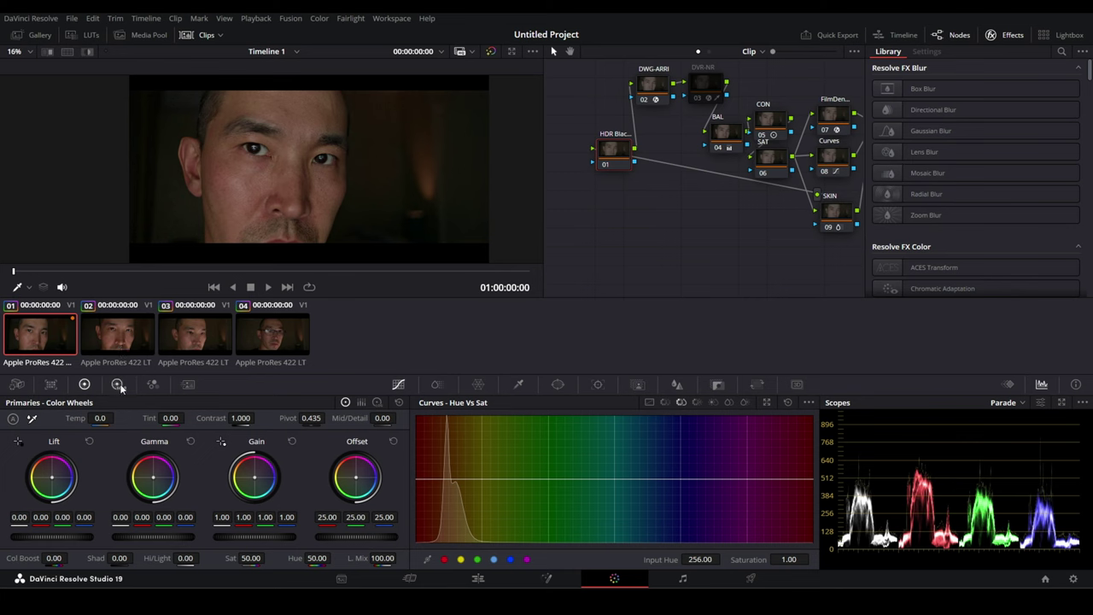
{"action": "left_click", "coordinate": [118, 384]}
{"action": "mouse_move", "coordinate": [383, 558]}
{"action": "left_mouse_down"}
{"action": "mouse_move", "coordinate": [363, 558]}
{"action": "mouse_move", "coordinate": [400, 557]}
{"action": "left_mouse_up"}
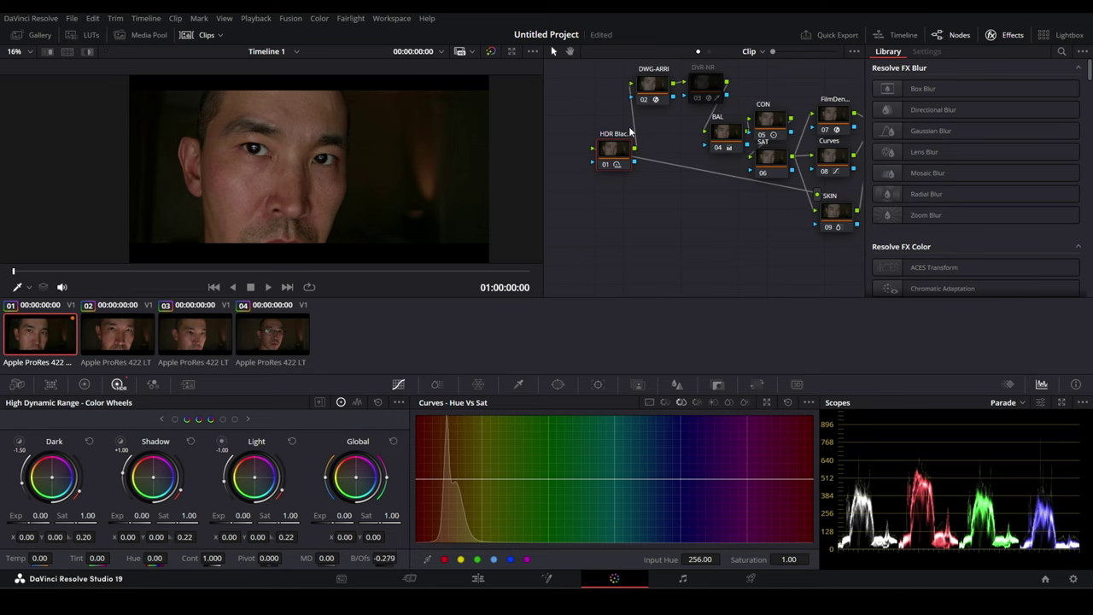
{"action": "left_click_drag", "start_coordinate": [608, 152], "coordinate": [605, 153]}
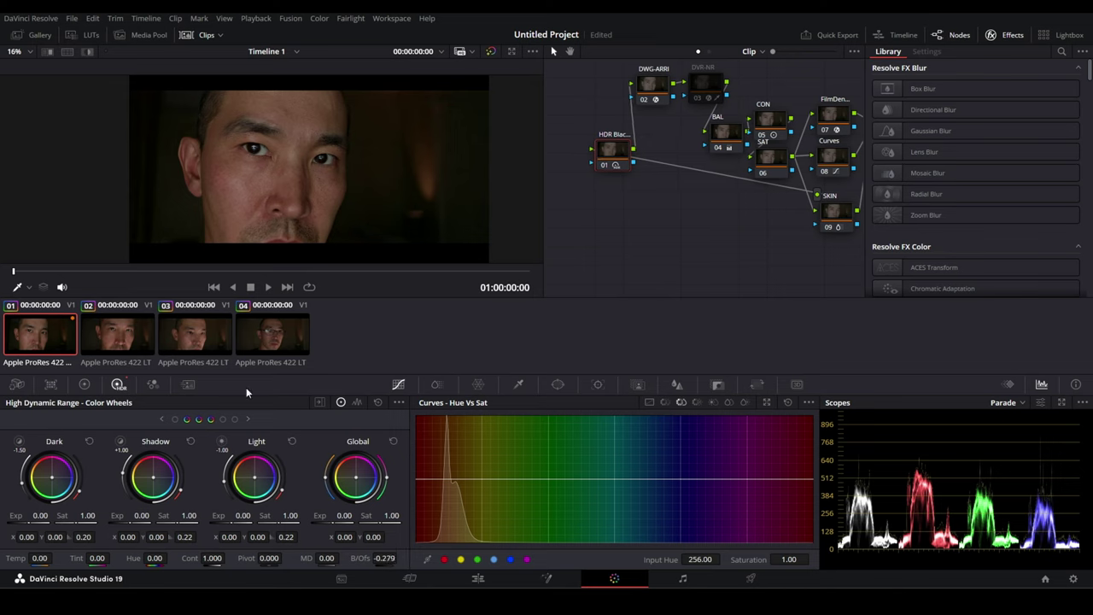
Step: Give the Primaries gamma balance a tiny trim, leaving it at neutral 0.00
{"action": "left_click", "coordinate": [87, 389]}
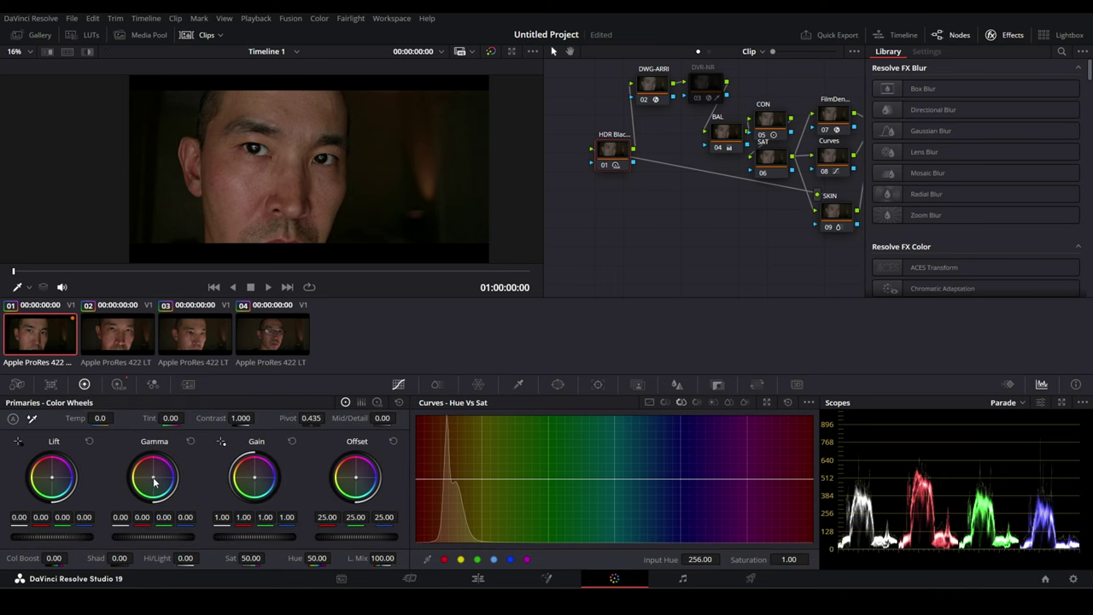
{"action": "left_click_drag", "start_coordinate": [153, 476], "coordinate": [154, 476]}
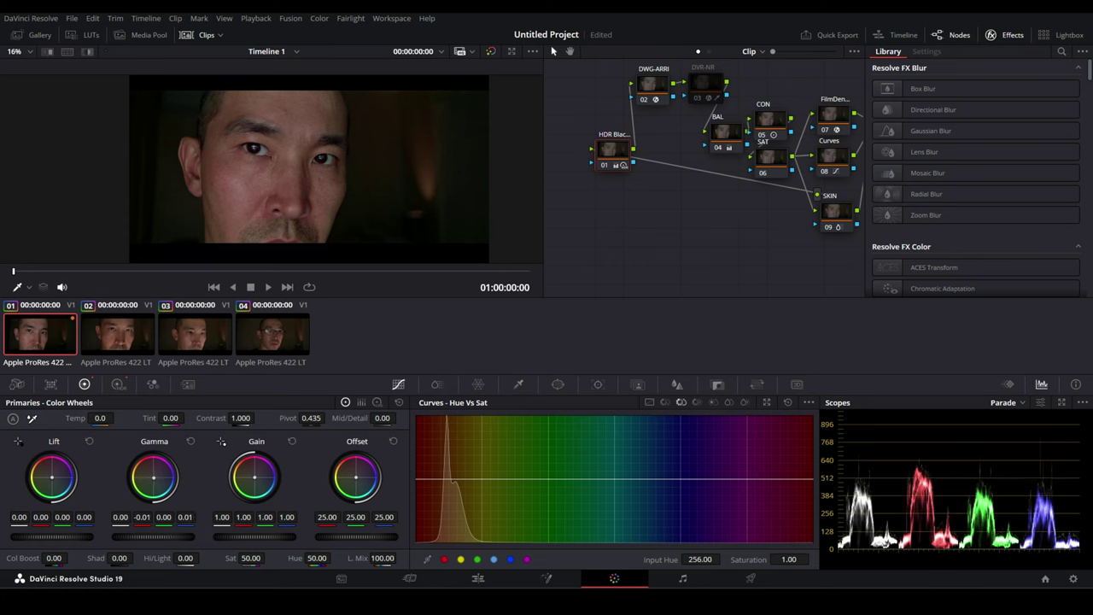
{"action": "left_click_drag", "start_coordinate": [153, 477], "coordinate": [154, 477]}
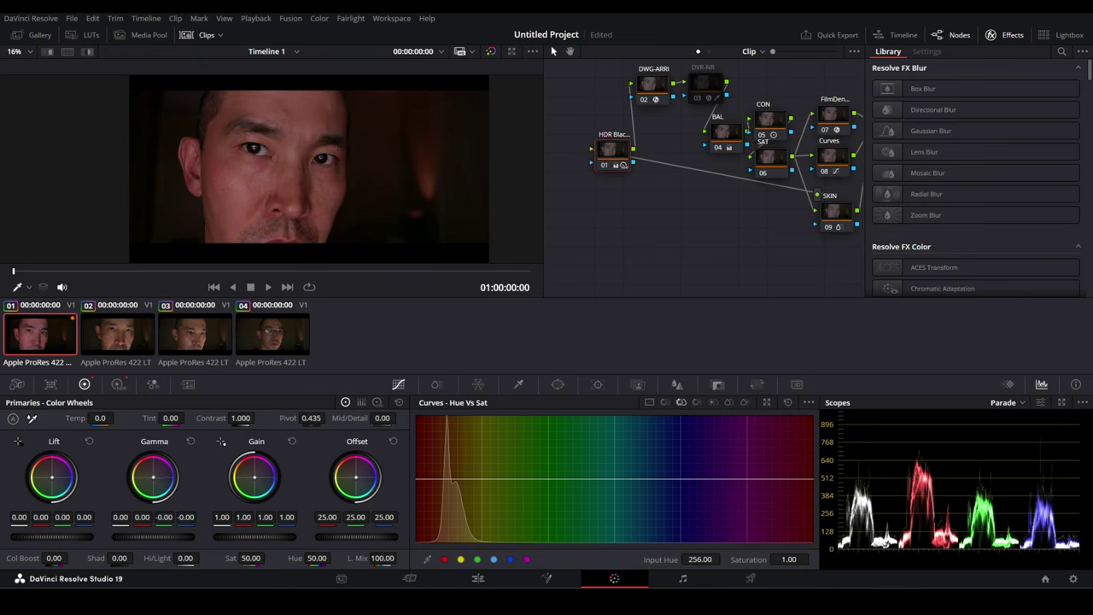
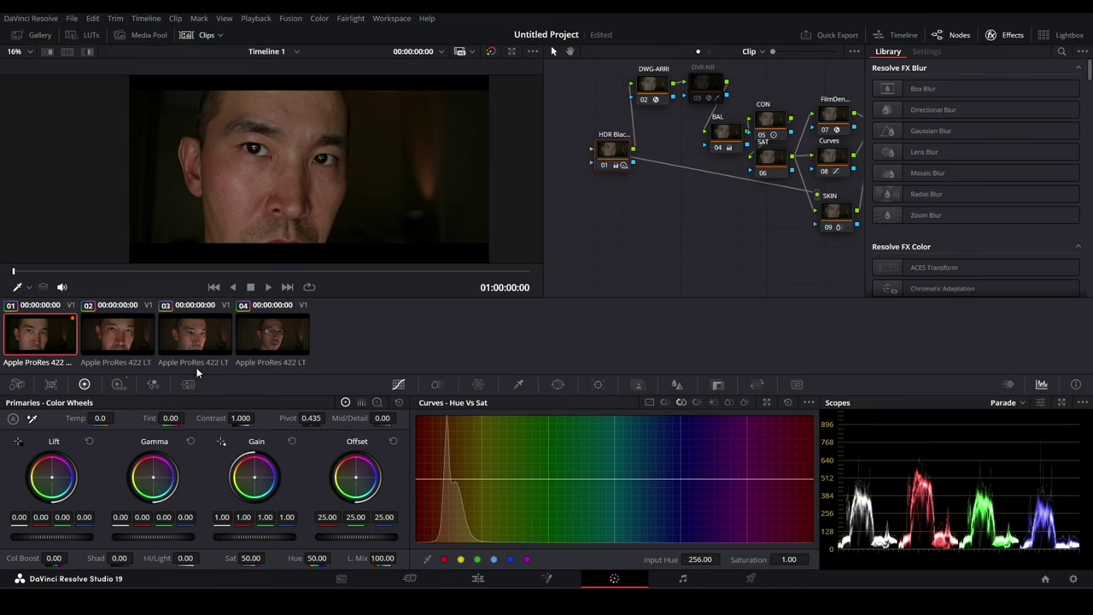
Step: Set clip 01's Tint to -1.50 and Temp to 50 in Primaries
{"action": "scroll", "coordinate": [278, 203], "scroll_direction": "up", "scroll_amount": 2}
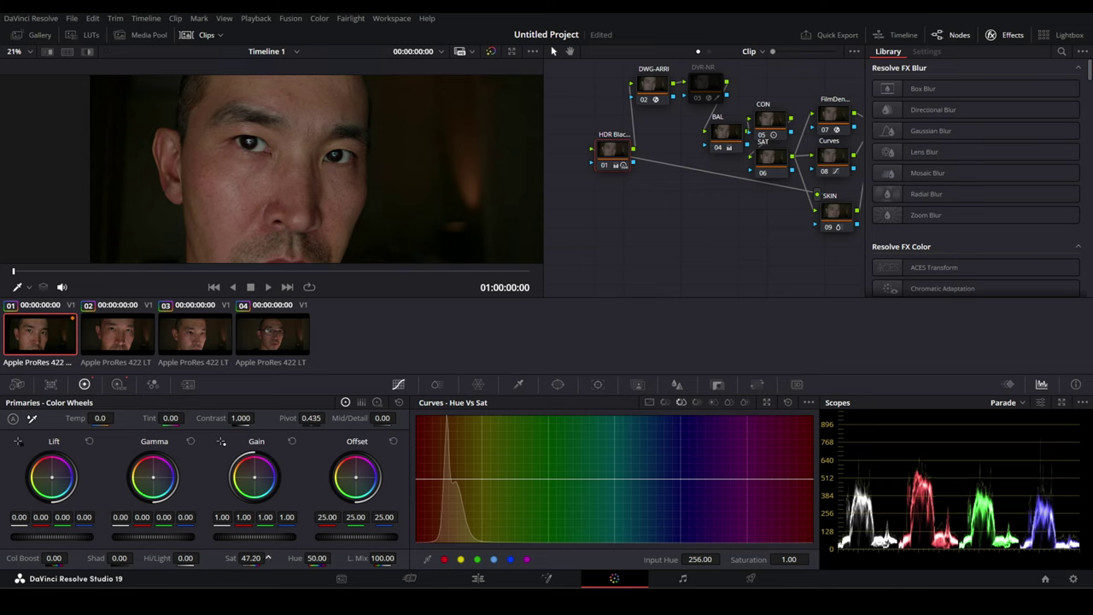
{"action": "left_click_drag", "start_coordinate": [171, 417], "coordinate": [162, 417]}
{"action": "left_click_drag", "start_coordinate": [75, 417], "coordinate": [117, 418]}
Step: Flip through portrait clips 02, 03 and 04 to compare grades, ending on clip 03
{"action": "scroll", "coordinate": [321, 190], "scroll_direction": "down", "scroll_amount": 2}
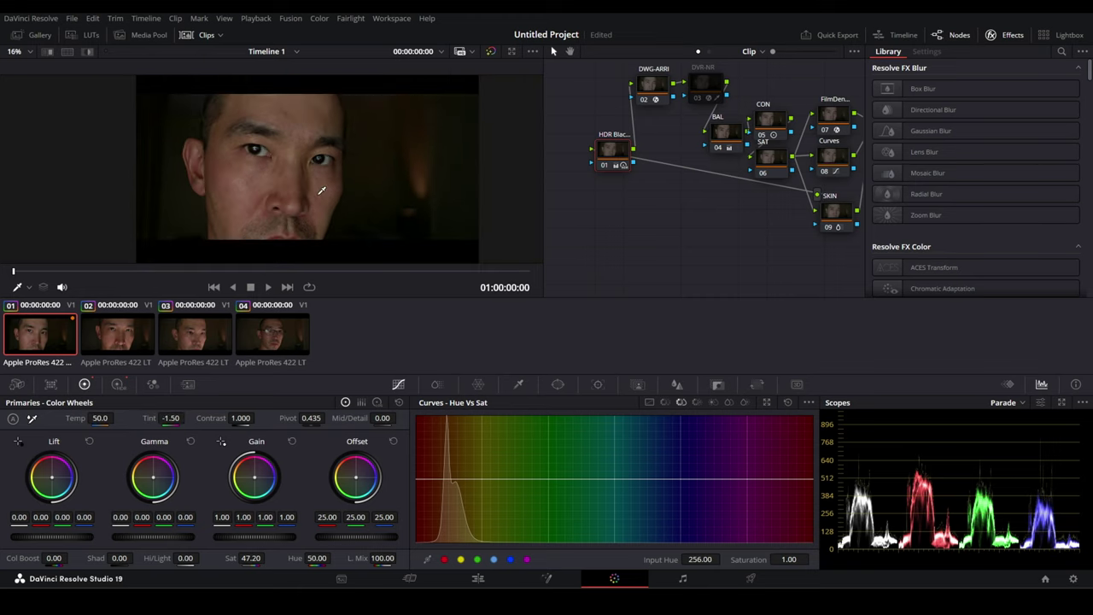
{"action": "scroll", "coordinate": [318, 195], "scroll_direction": "up", "scroll_amount": 1}
{"action": "left_click", "coordinate": [133, 333]}
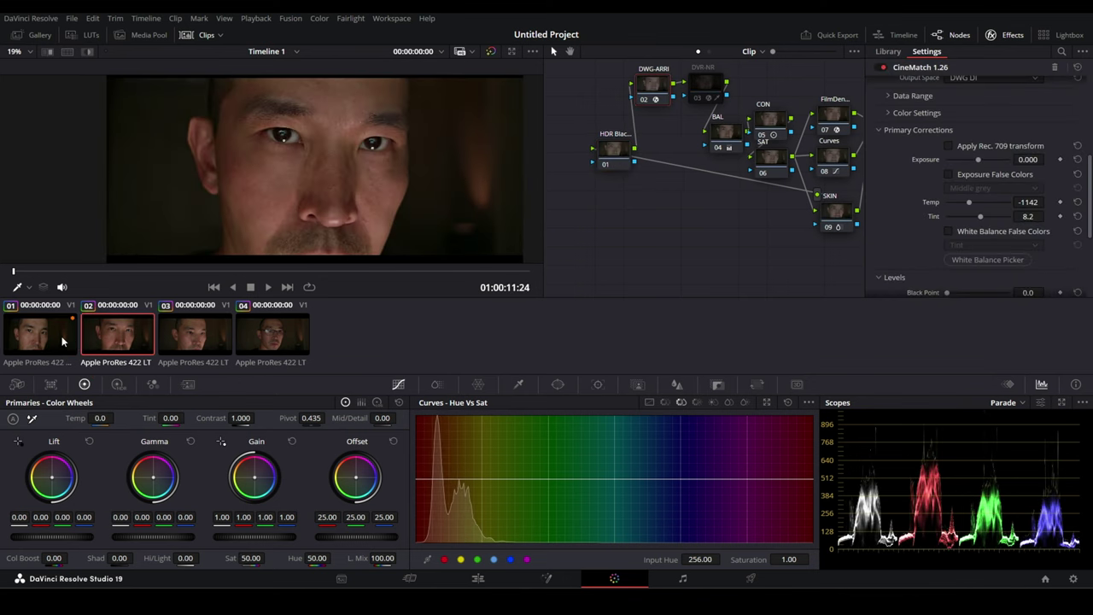
{"action": "left_click", "coordinate": [210, 341]}
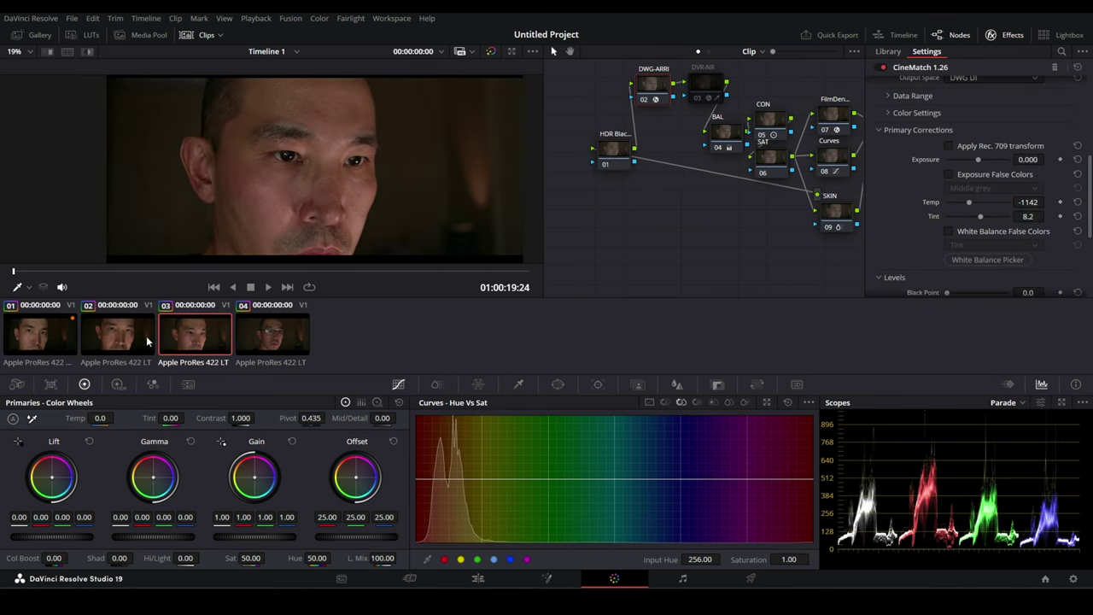
{"action": "left_click", "coordinate": [275, 337]}
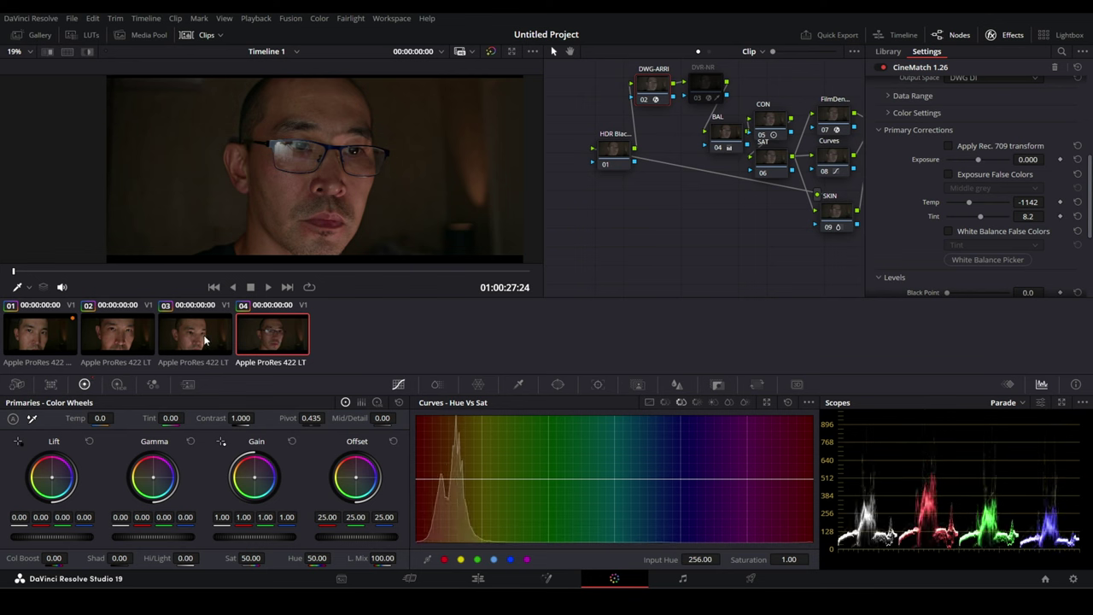
{"action": "left_click", "coordinate": [133, 339]}
{"action": "left_click", "coordinate": [193, 342]}
{"action": "left_click", "coordinate": [256, 344]}
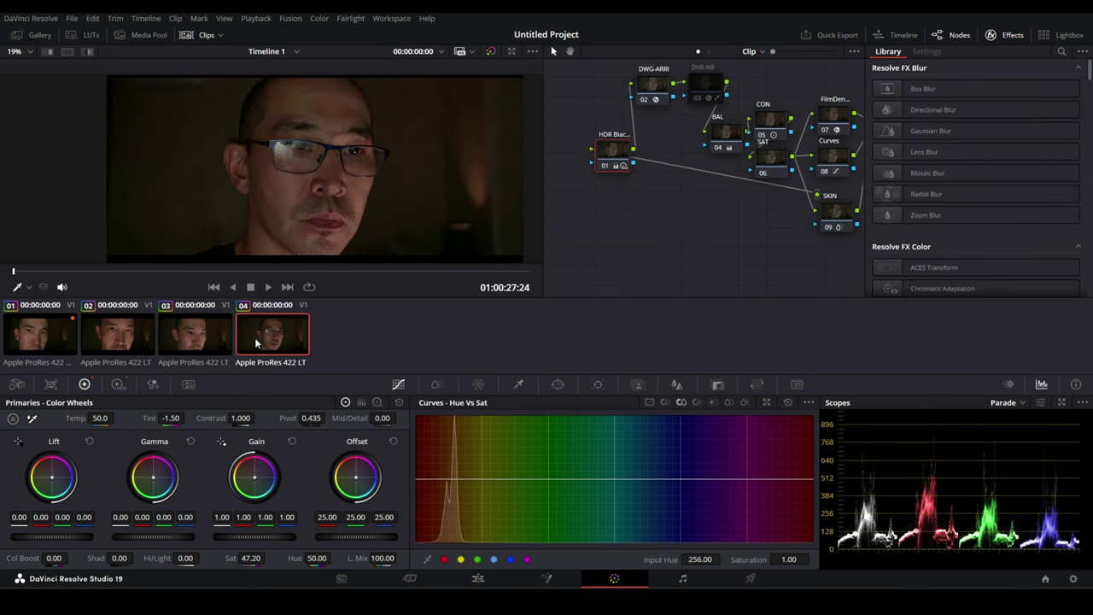
{"action": "left_click", "coordinate": [195, 345]}
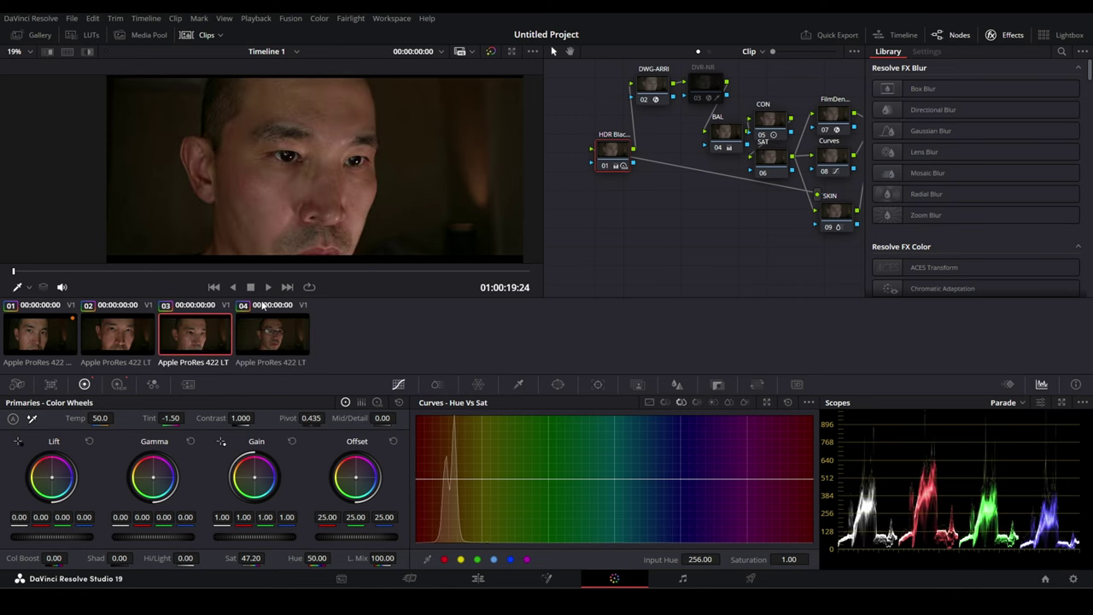
{"action": "scroll", "coordinate": [465, 196], "scroll_direction": "down", "scroll_amount": 2}
{"action": "scroll", "coordinate": [435, 196], "scroll_direction": "up", "scroll_amount": 1}
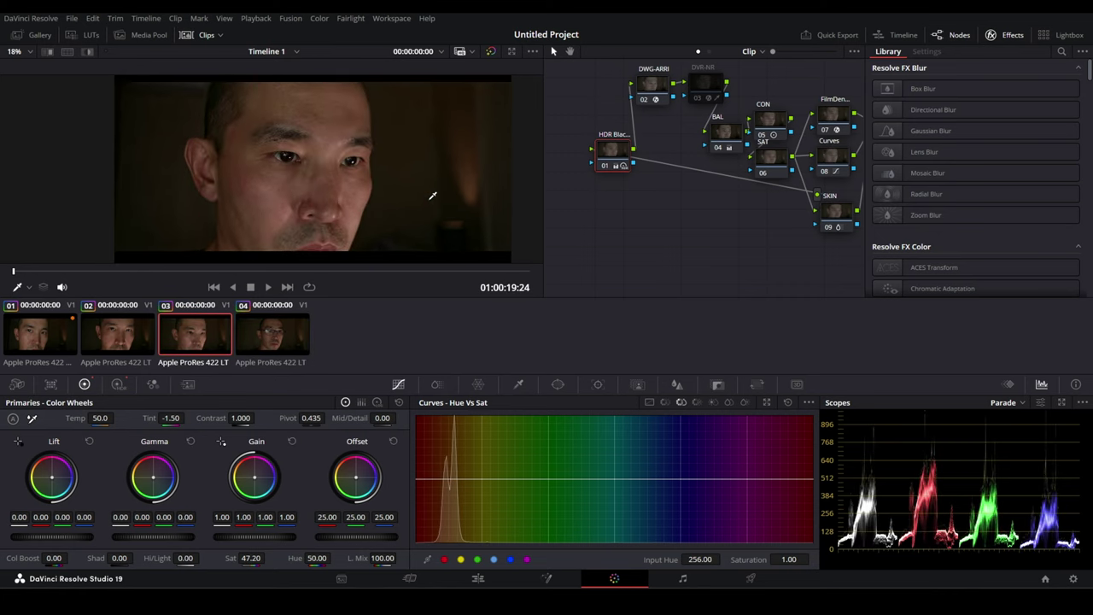
Step: Lower the Hi/Light on clip 04's BAL node to -28.50
{"action": "left_click", "coordinate": [724, 132]}
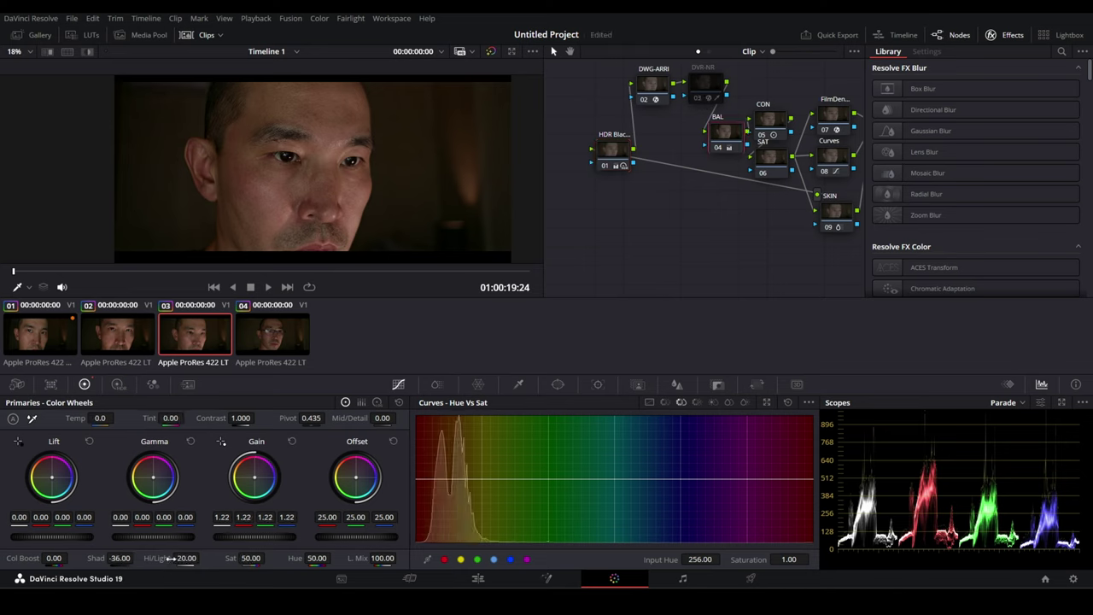
{"action": "left_click", "coordinate": [274, 335]}
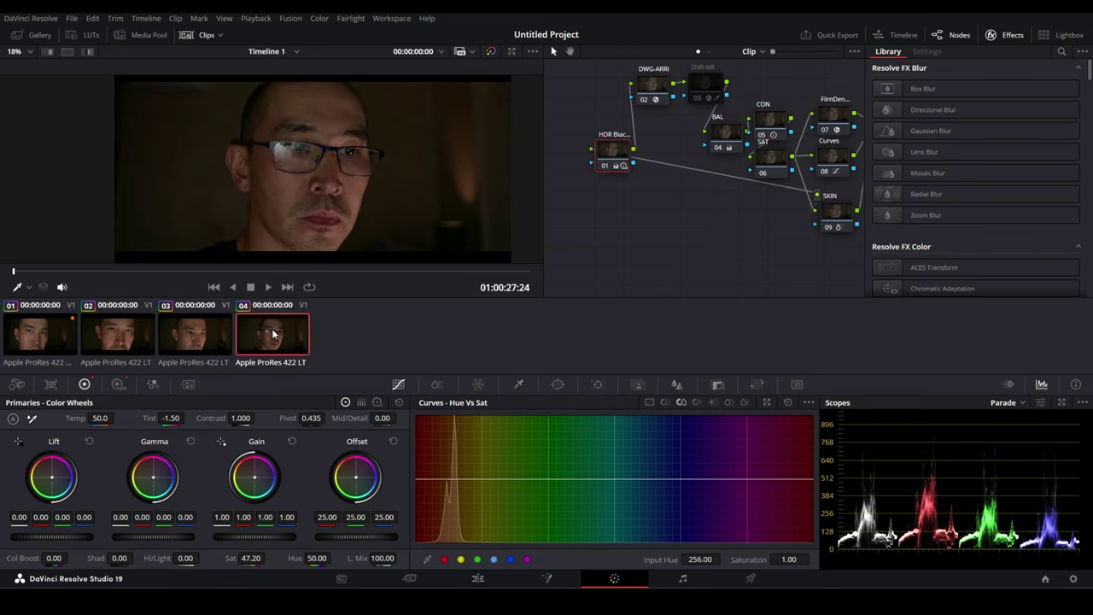
{"action": "left_click_drag", "start_coordinate": [17, 278], "coordinate": [363, 274]}
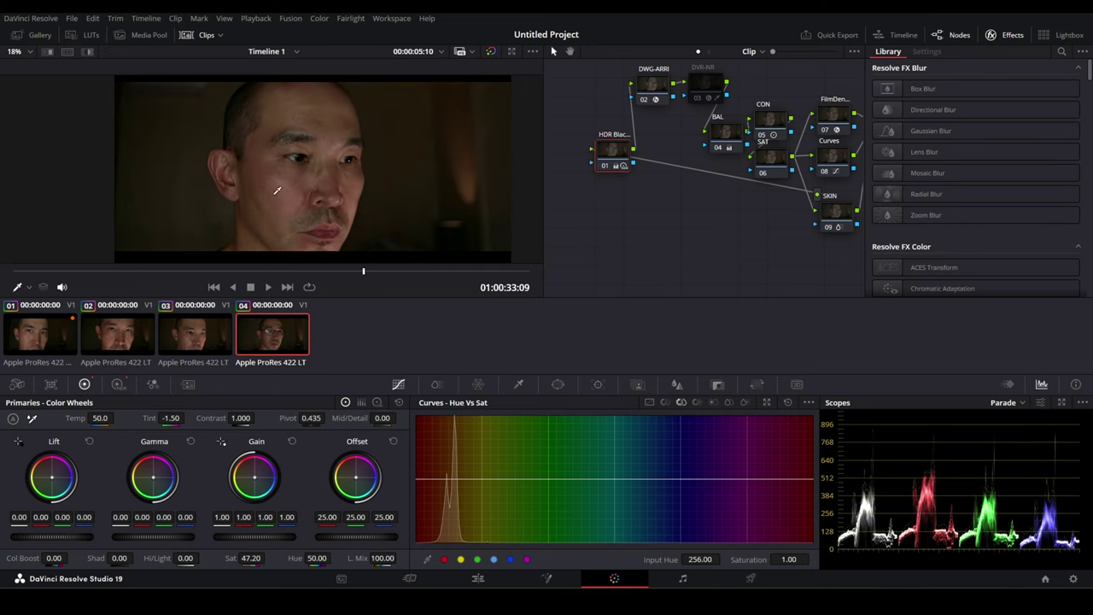
{"action": "scroll", "coordinate": [277, 189], "scroll_direction": "up", "scroll_amount": 2}
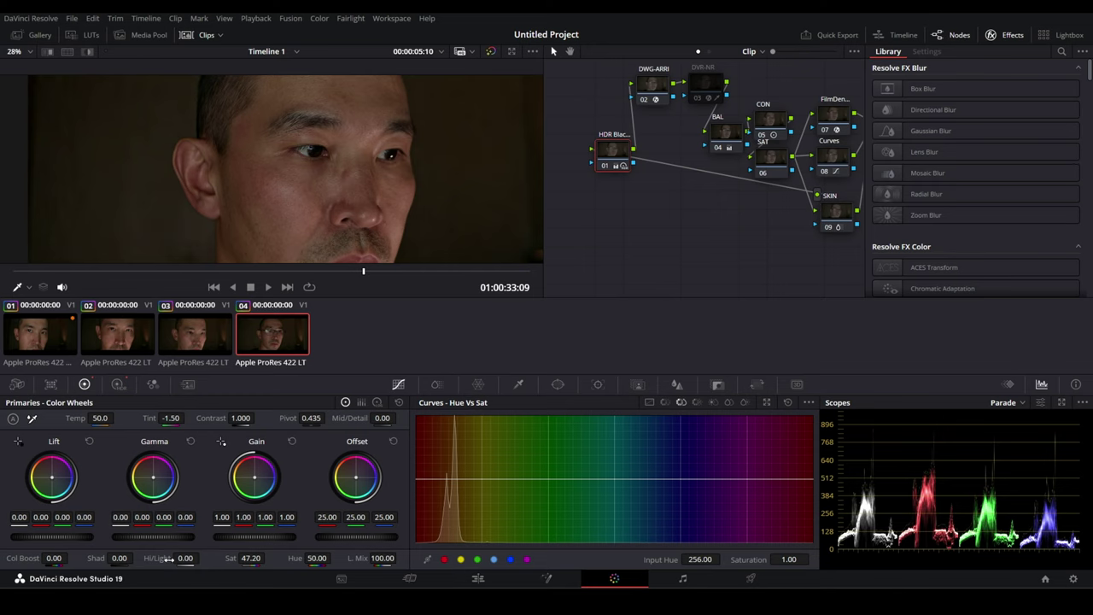
{"action": "left_click_drag", "start_coordinate": [202, 558], "coordinate": [202, 557]}
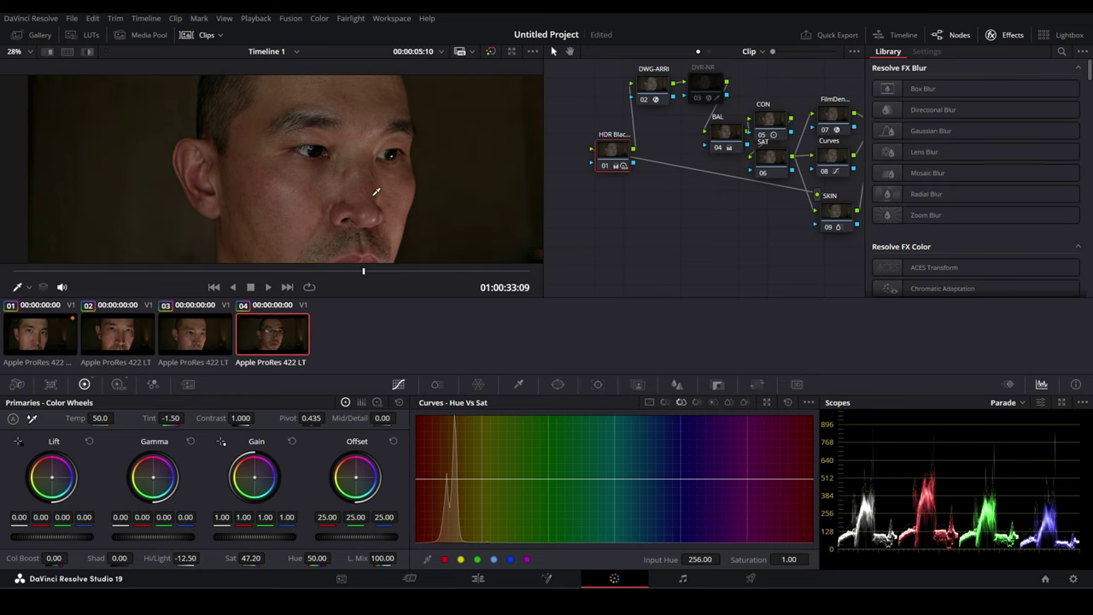
{"action": "double_click", "coordinate": [165, 558]}
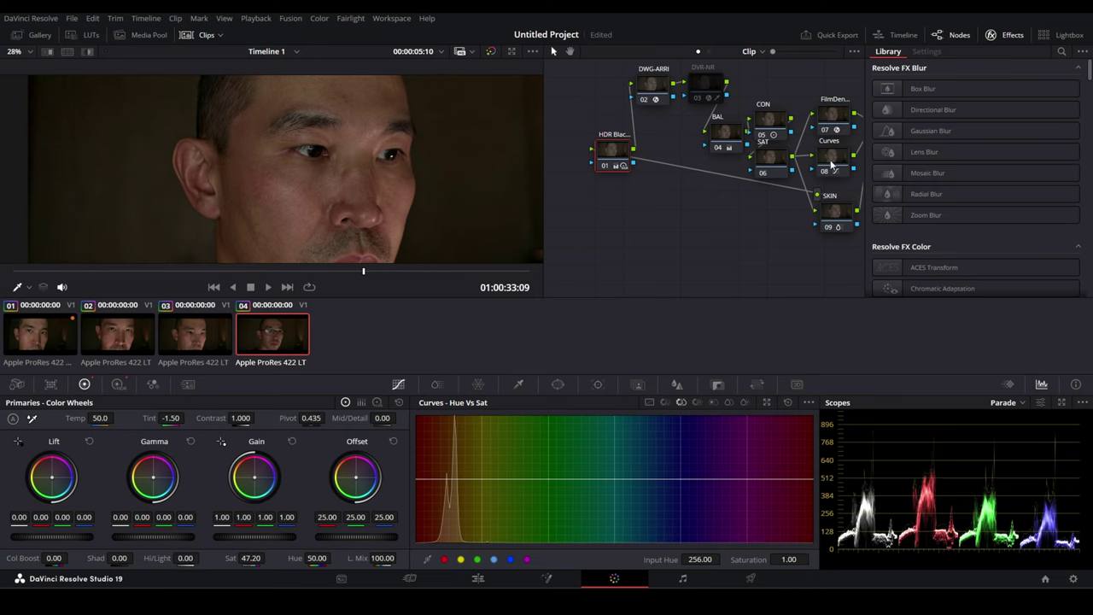
{"action": "left_click", "coordinate": [722, 134]}
{"action": "left_click_drag", "start_coordinate": [186, 557], "coordinate": [179, 558]}
Step: Scrub through clip 04, review clip 02, then return to clip 01
{"action": "scroll", "coordinate": [326, 192], "scroll_direction": "down", "scroll_amount": 2}
{"action": "scroll", "coordinate": [326, 191], "scroll_direction": "down", "scroll_amount": 2}
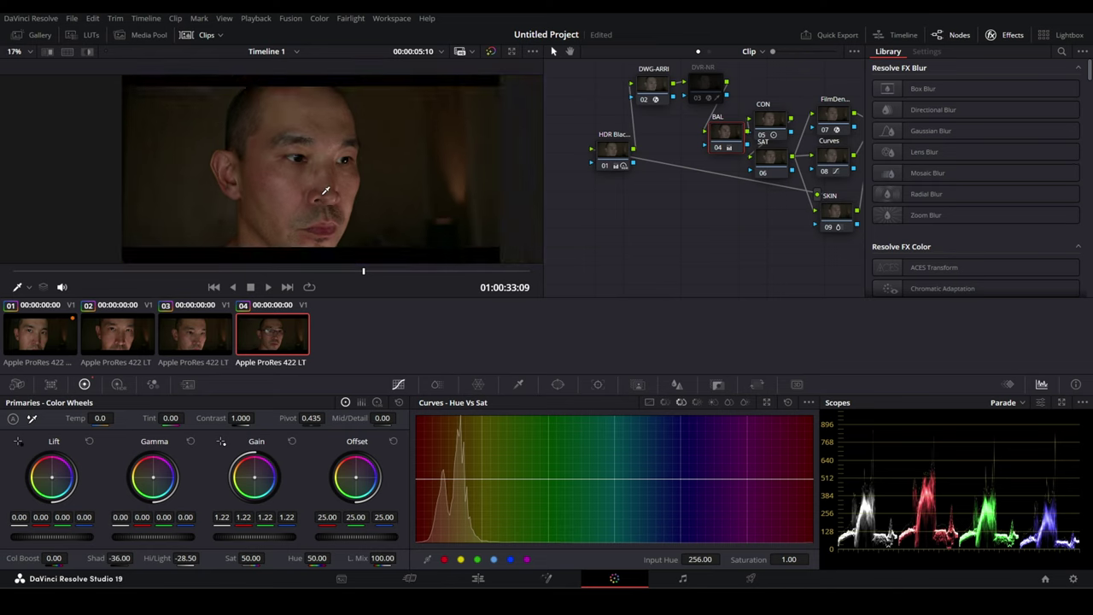
{"action": "left_click_drag", "start_coordinate": [371, 272], "coordinate": [103, 271]}
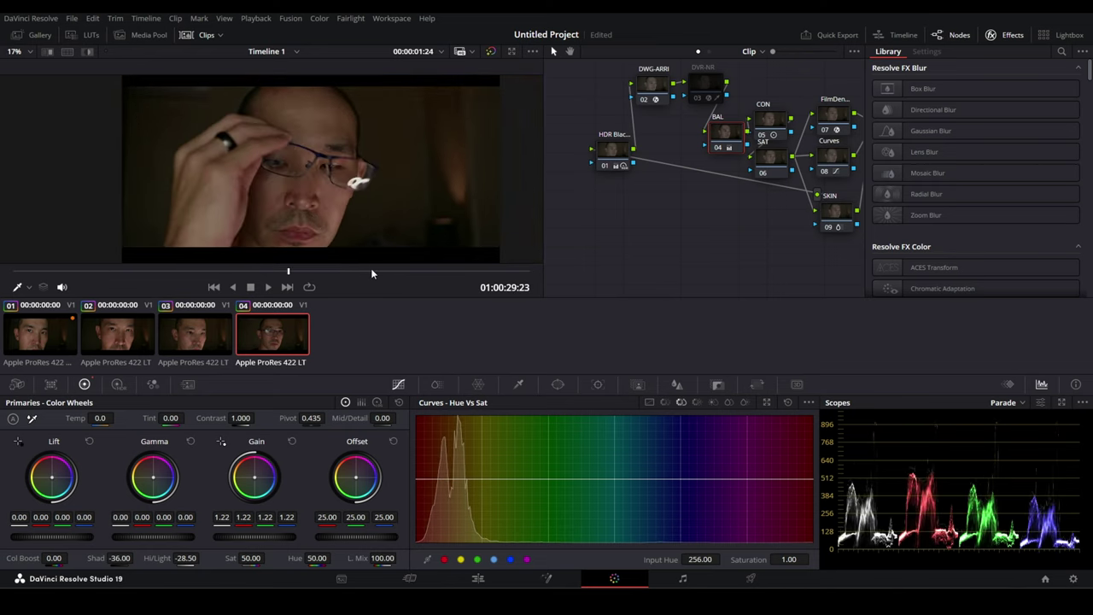
{"action": "left_click_drag", "start_coordinate": [103, 271], "coordinate": [466, 271]}
{"action": "left_click", "coordinate": [191, 332]}
{"action": "left_click", "coordinate": [94, 337]}
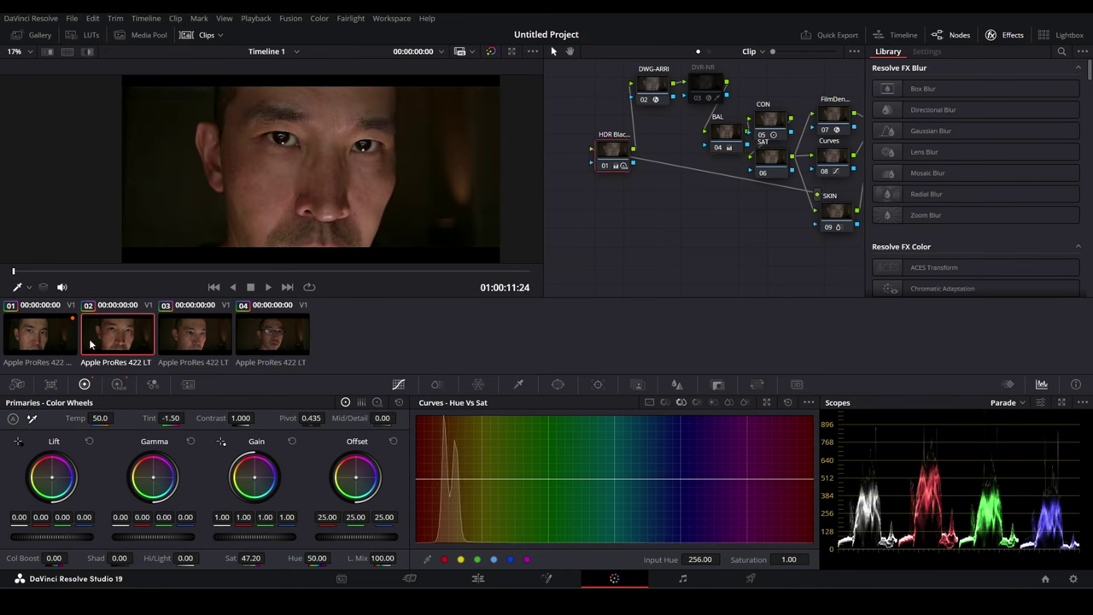
{"action": "scroll", "coordinate": [312, 191], "scroll_direction": "up", "scroll_amount": 1}
{"action": "scroll", "coordinate": [312, 190], "scroll_direction": "up", "scroll_amount": 1}
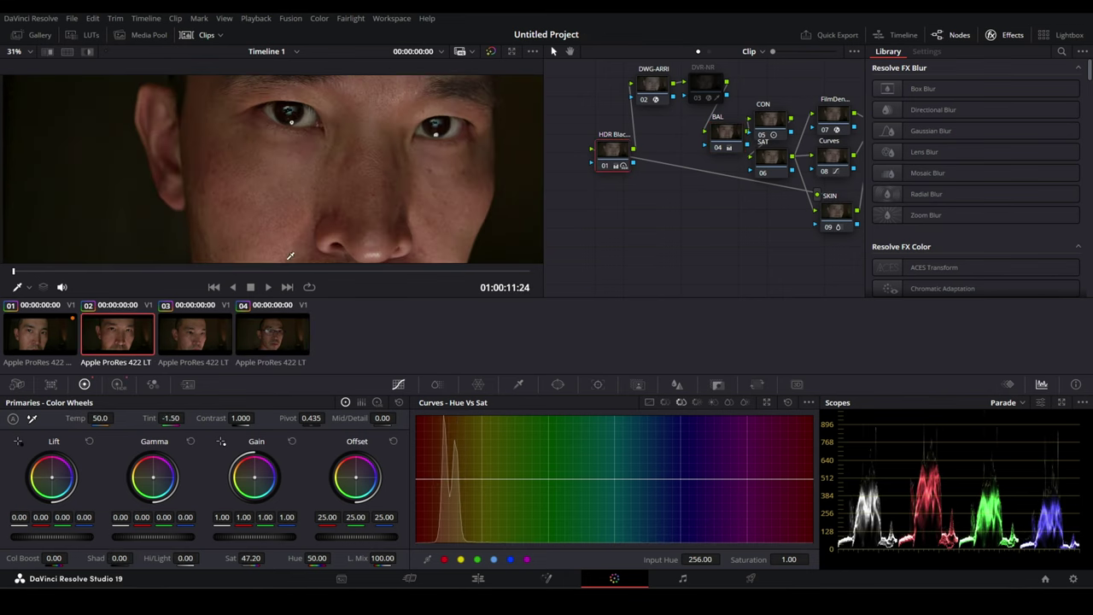
{"action": "left_click_drag", "start_coordinate": [14, 273], "coordinate": [100, 273]}
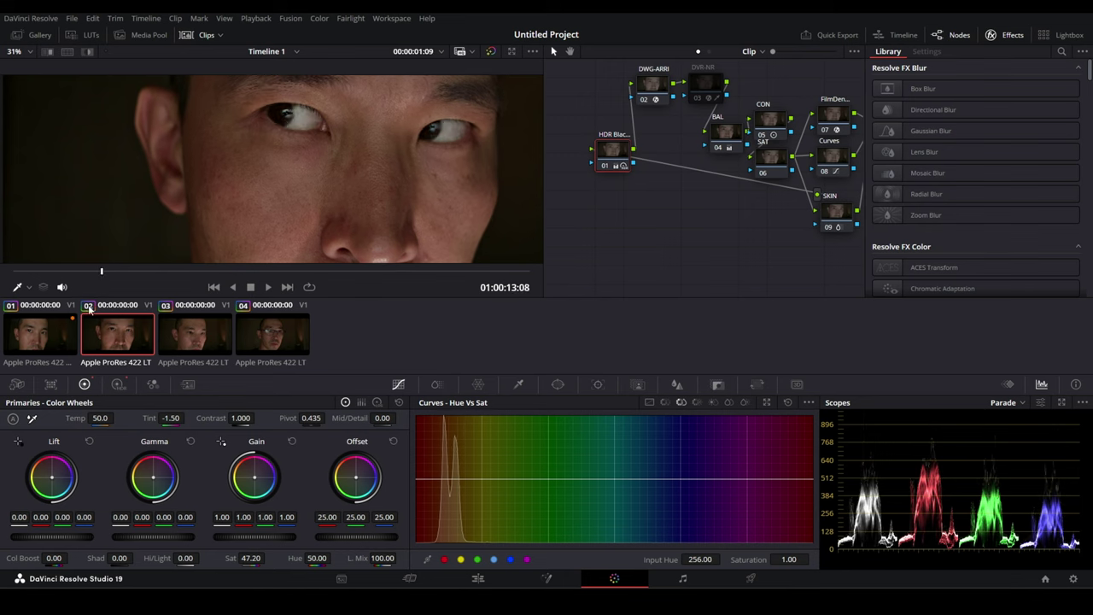
{"action": "left_click", "coordinate": [35, 341]}
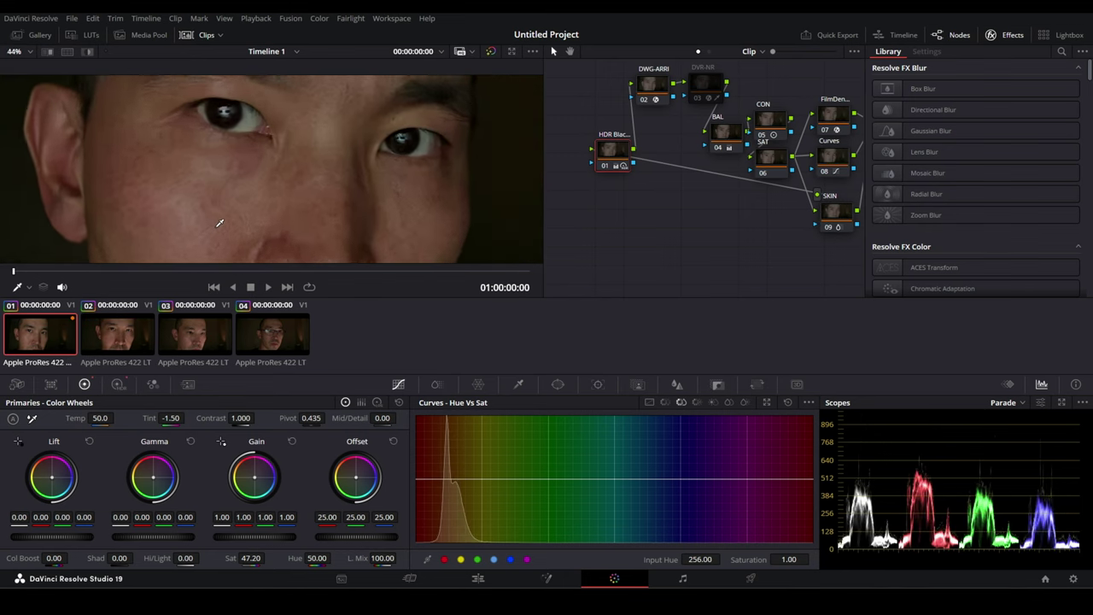
Step: Lower the blur Radius on clip 01's Sharp node to 0.41, judged in highlight difference view
{"action": "scroll", "coordinate": [732, 229], "scroll_direction": "right", "scroll_amount": 5}
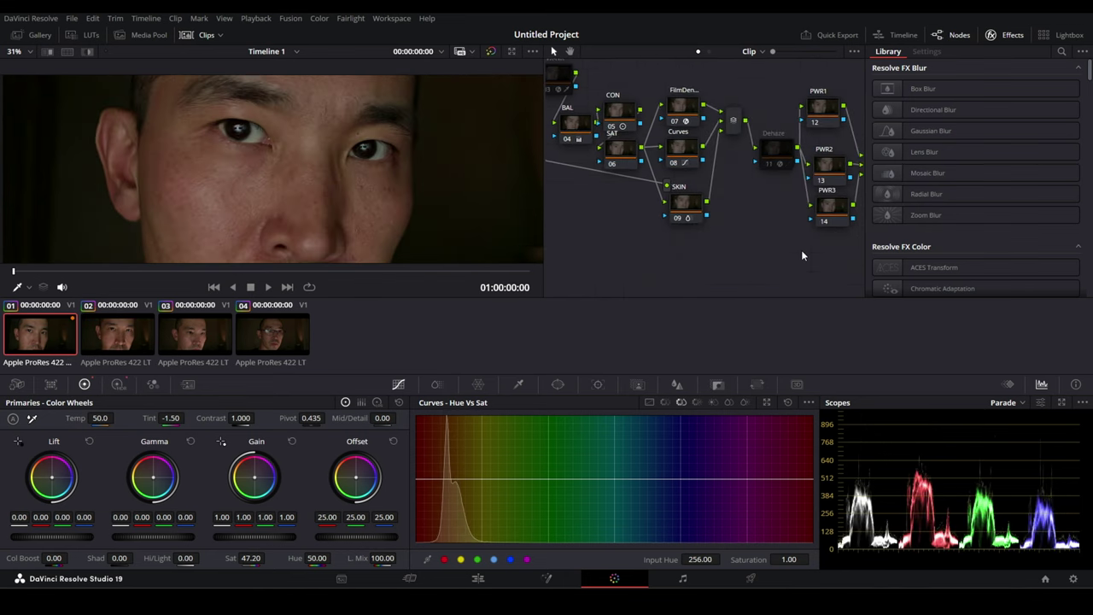
{"action": "scroll", "coordinate": [801, 249], "scroll_direction": "right", "scroll_amount": 5}
{"action": "scroll", "coordinate": [629, 245], "scroll_direction": "right", "scroll_amount": 1}
{"action": "left_click", "coordinate": [729, 173]}
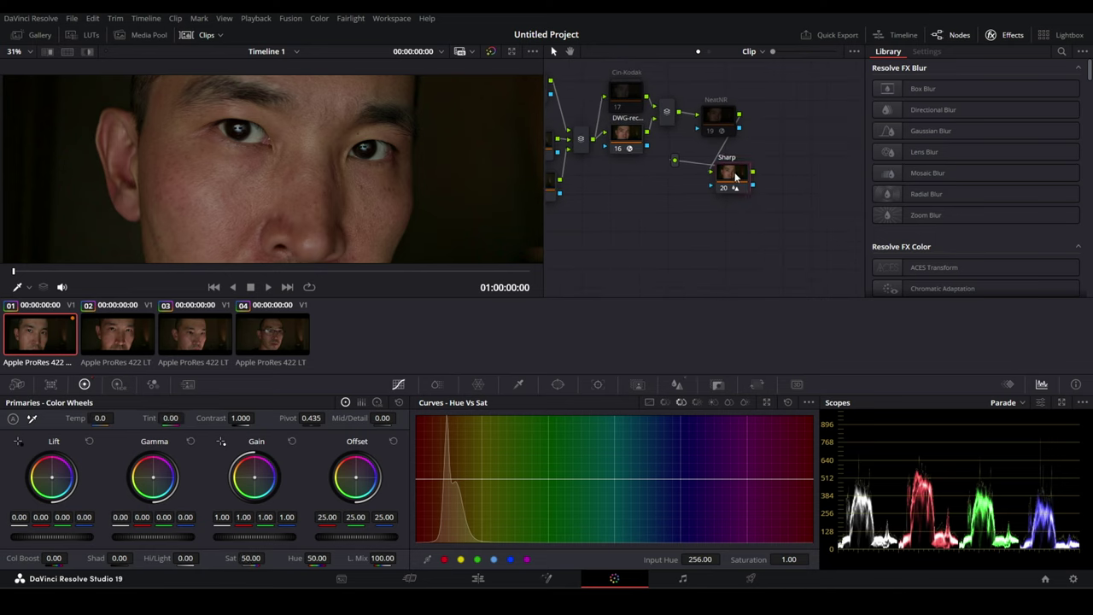
{"action": "left_click", "coordinate": [90, 53]}
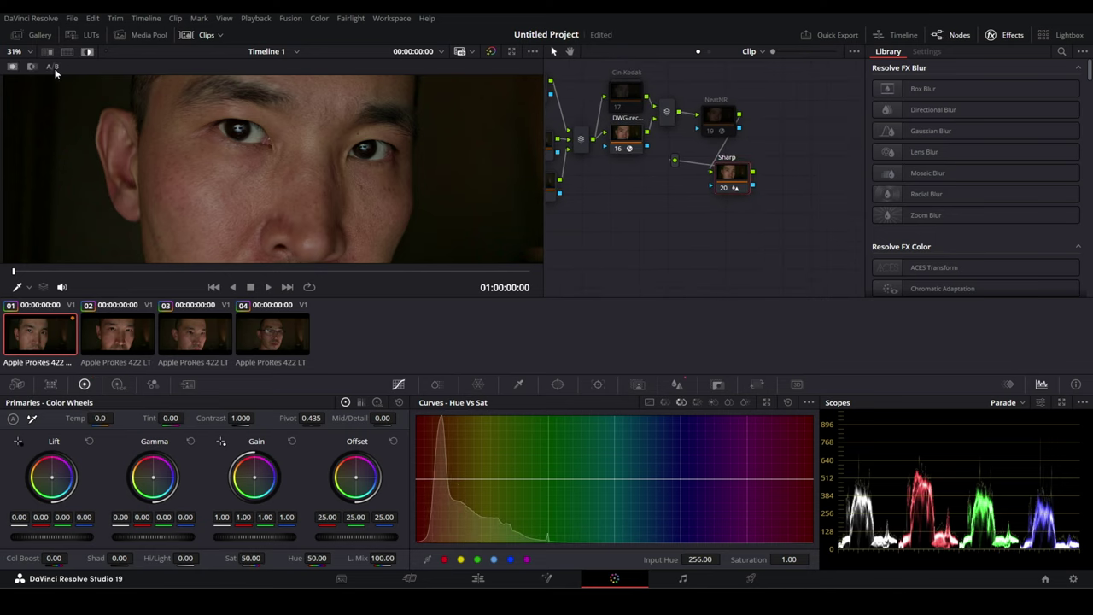
{"action": "left_click", "coordinate": [680, 386]}
{"action": "left_click_drag", "start_coordinate": [469, 483], "coordinate": [480, 483]}
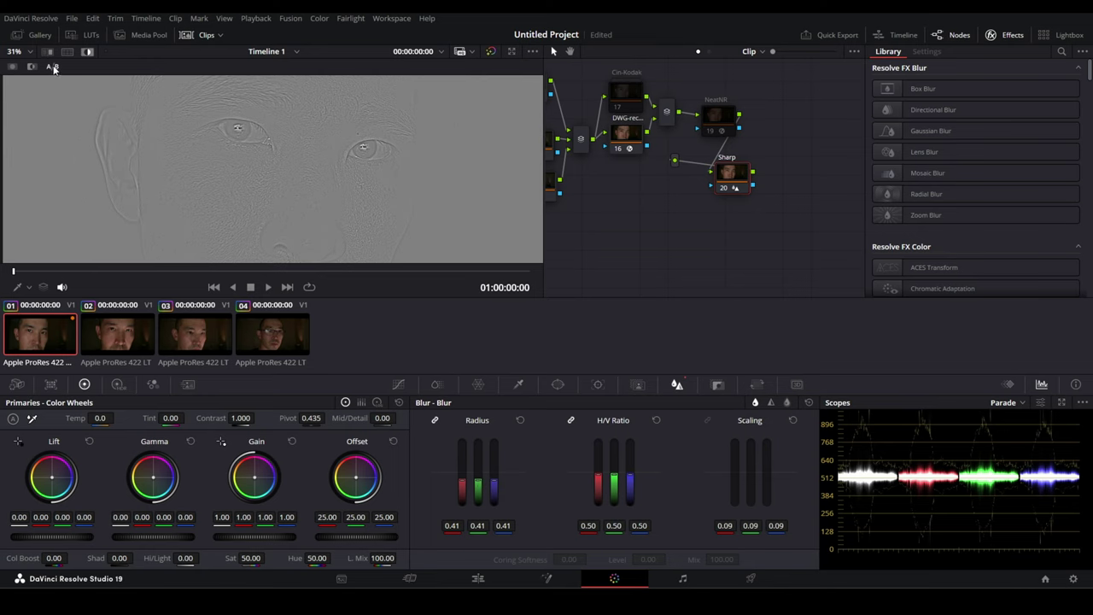
{"action": "left_click", "coordinate": [85, 52]}
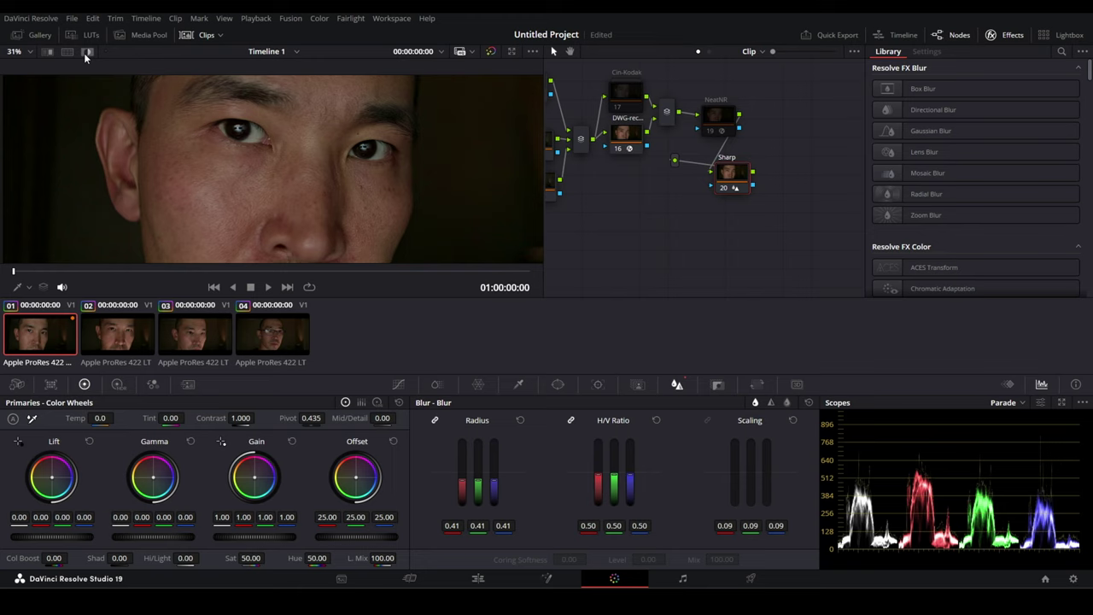
Step: Zoom the viewer in between the eyes and bring up the Sharpen settings
{"action": "scroll", "coordinate": [279, 216], "scroll_direction": "up", "scroll_amount": 2}
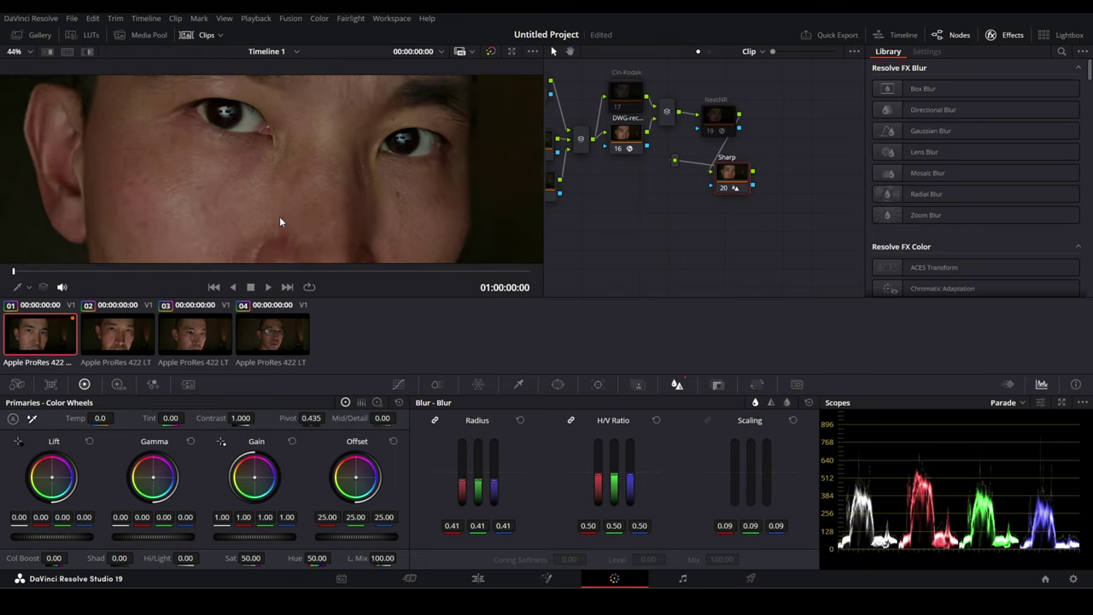
{"action": "scroll", "coordinate": [279, 216], "scroll_direction": "up", "scroll_amount": 1}
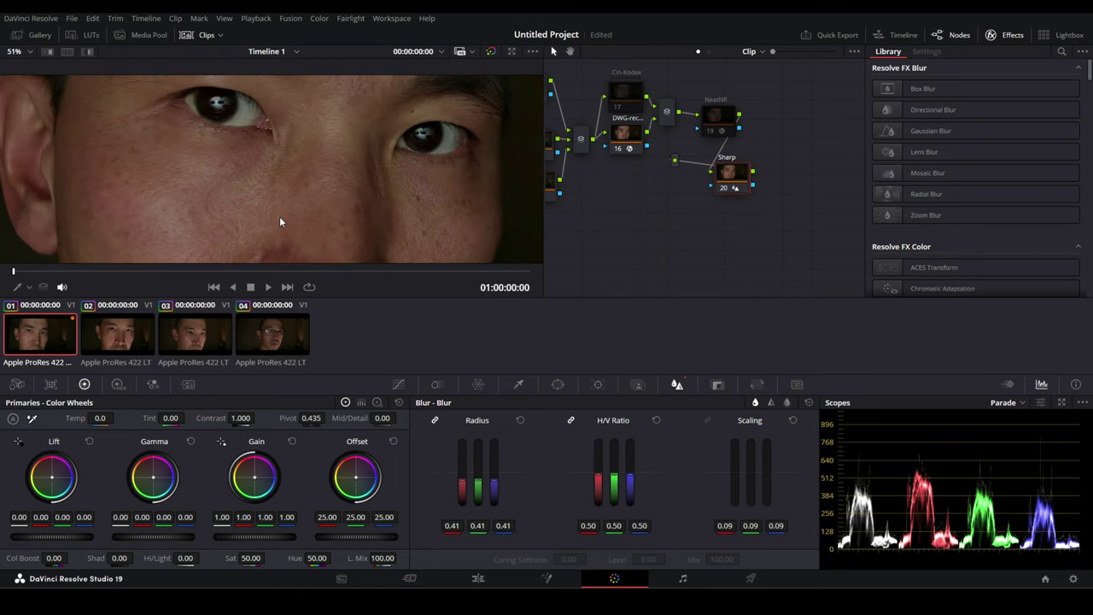
{"action": "scroll", "coordinate": [419, 126], "scroll_direction": "up", "scroll_amount": 2}
{"action": "left_click_drag", "start_coordinate": [421, 123], "coordinate": [272, 196]}
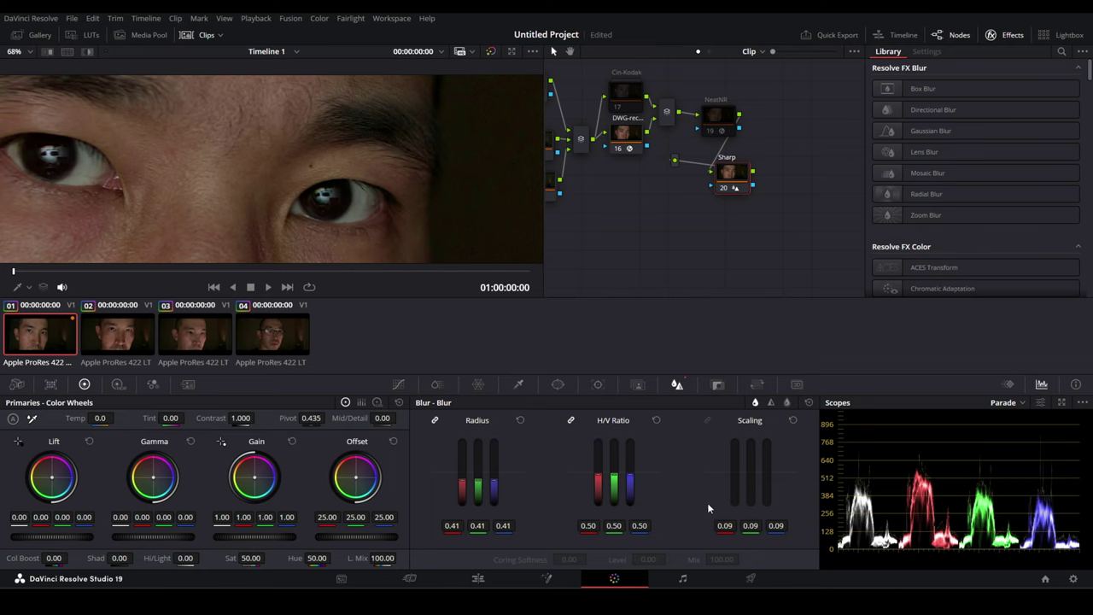
{"action": "left_click", "coordinate": [770, 402]}
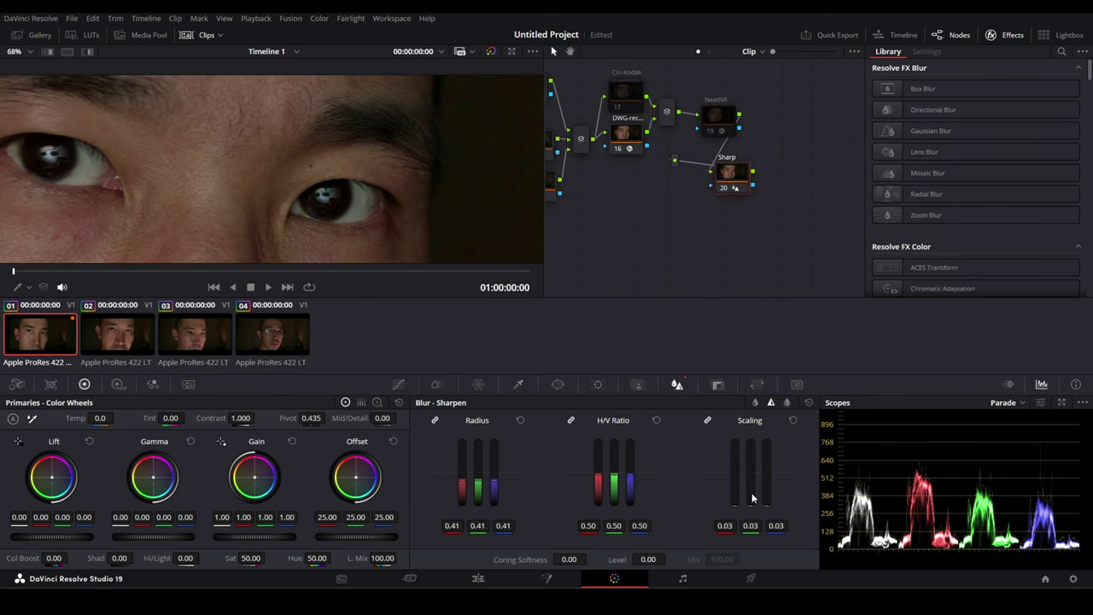
Step: Set clip 02's Sharp node to Radius 0.47 and Scaling 0.09, comparing with the node bypassed
{"action": "left_click", "coordinate": [133, 334]}
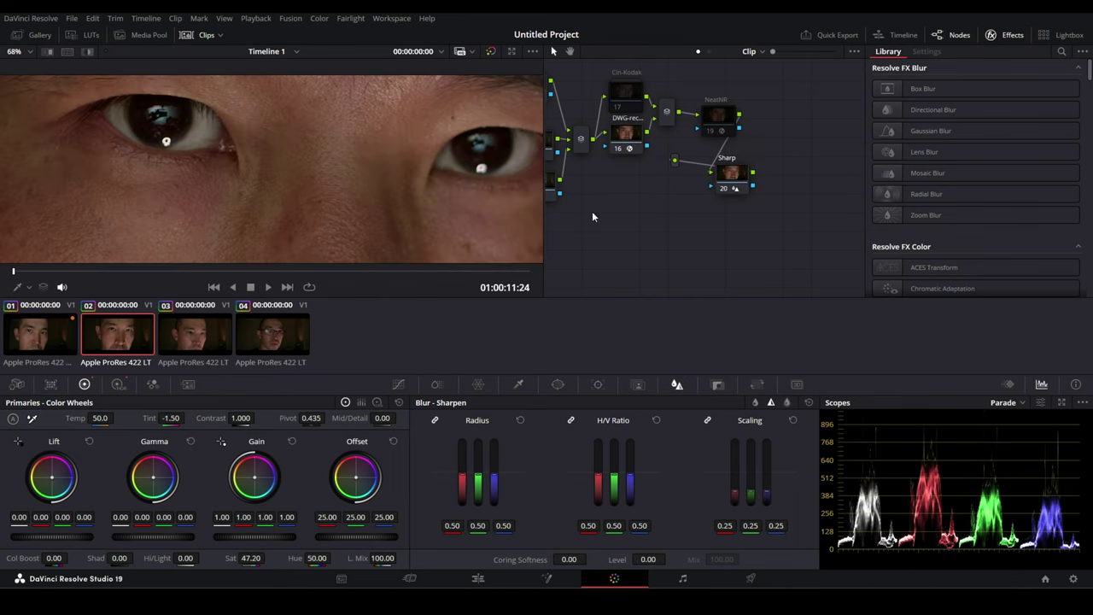
{"action": "left_click", "coordinate": [752, 186]}
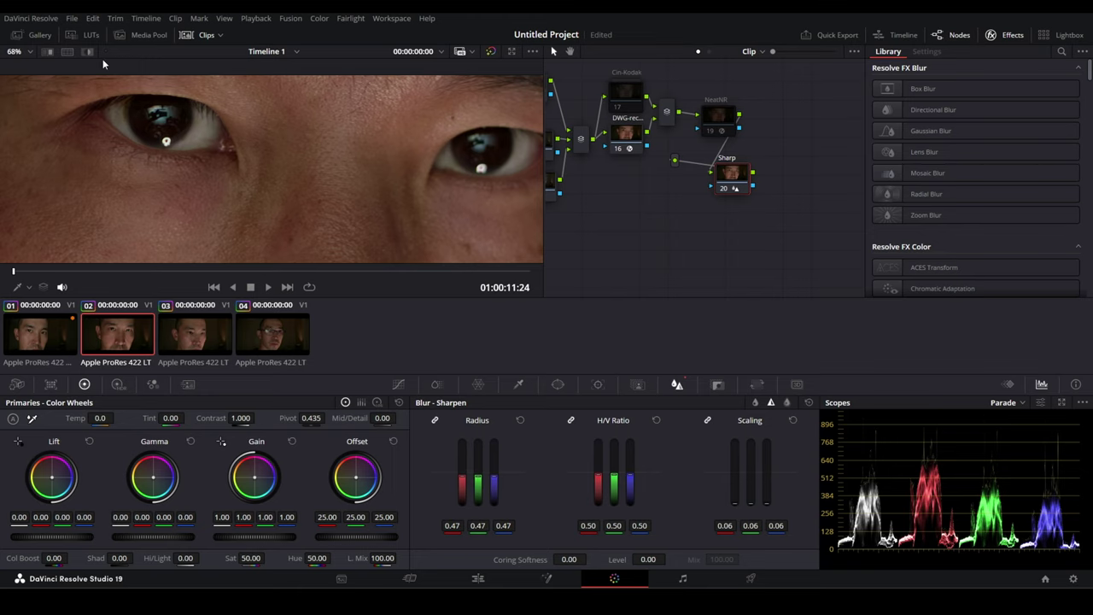
{"action": "left_click", "coordinate": [34, 34]}
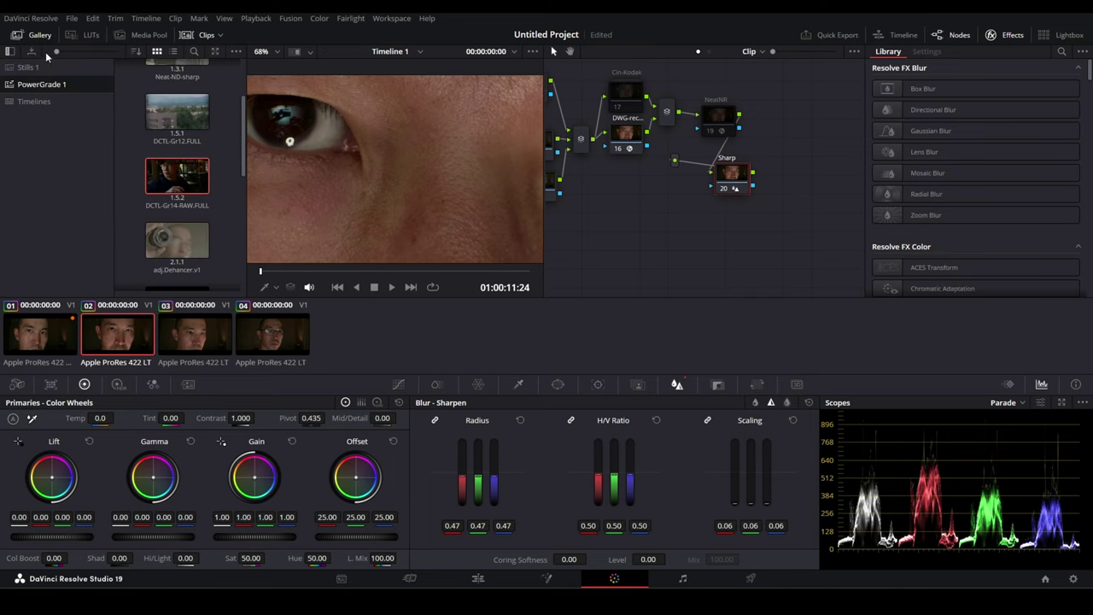
{"action": "left_click", "coordinate": [34, 35]}
{"action": "left_click", "coordinate": [87, 53]}
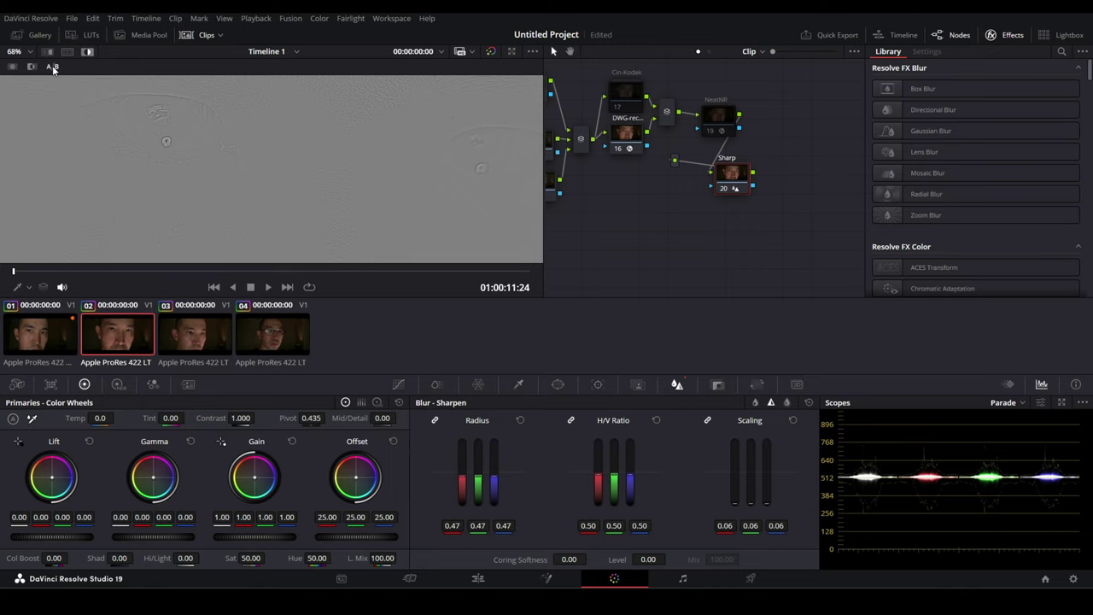
{"action": "key", "text": "ctrl+d"}
{"action": "key", "text": "ctrl+d"}
{"action": "left_click_drag", "start_coordinate": [752, 504], "coordinate": [752, 502]}
{"action": "key", "text": "ctrl+d"}
{"action": "key", "text": "ctrl+d"}
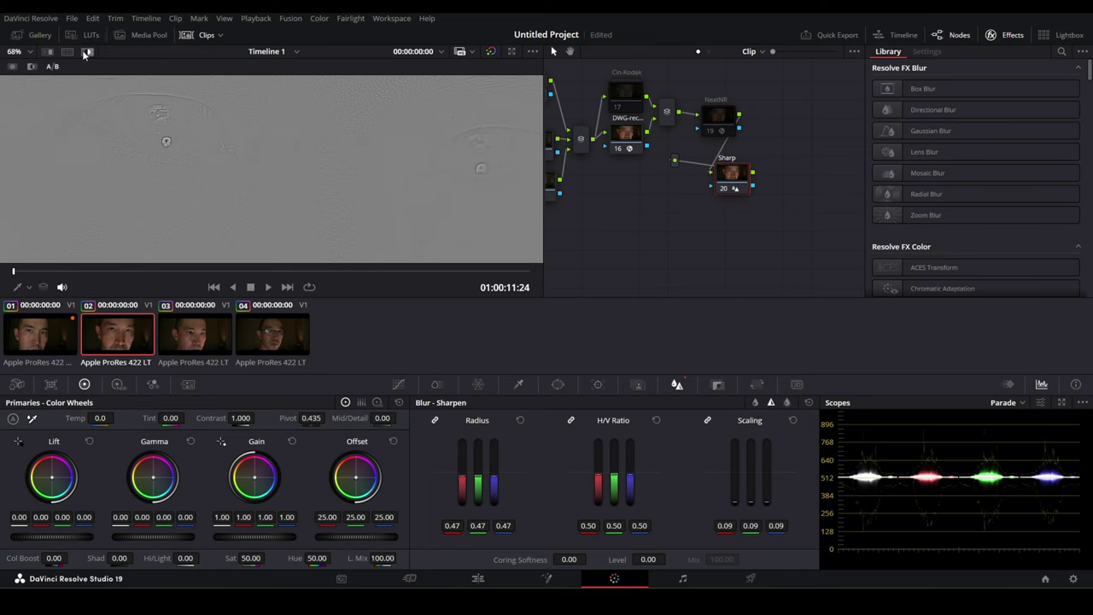
{"action": "left_click", "coordinate": [85, 53]}
{"action": "key", "text": "ctrl+d"}
{"action": "key", "text": "ctrl+d"}
{"action": "key", "text": "ctrl+d"}
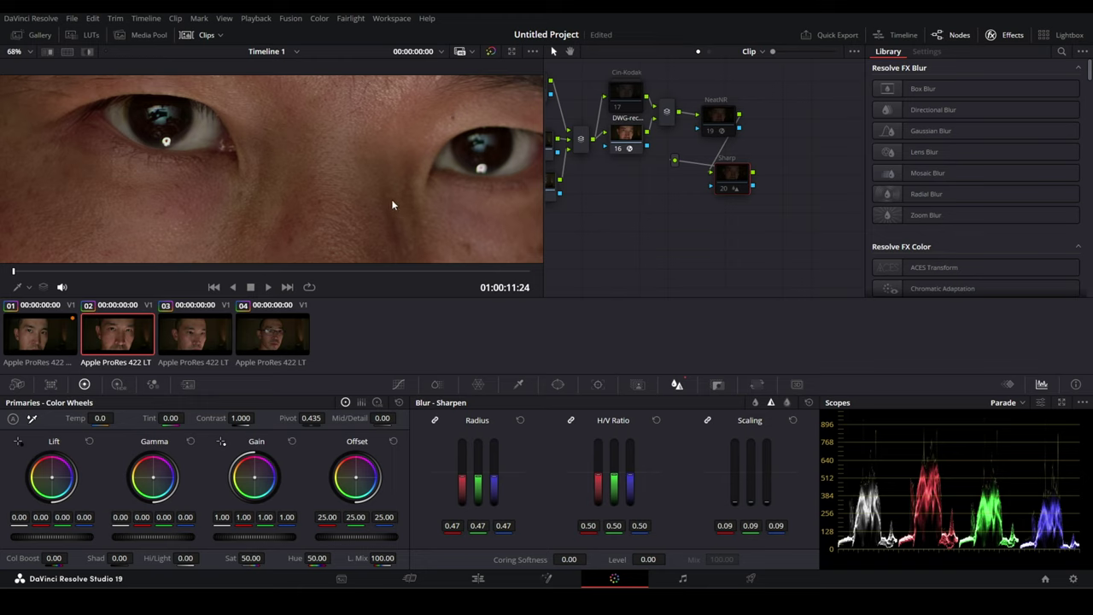
{"action": "key", "text": "ctrl+d"}
Step: Move to clip 04, scrub its frames and select its PWR1 node
{"action": "scroll", "coordinate": [308, 203], "scroll_direction": "down", "scroll_amount": 2}
{"action": "scroll", "coordinate": [311, 196], "scroll_direction": "down", "scroll_amount": 2}
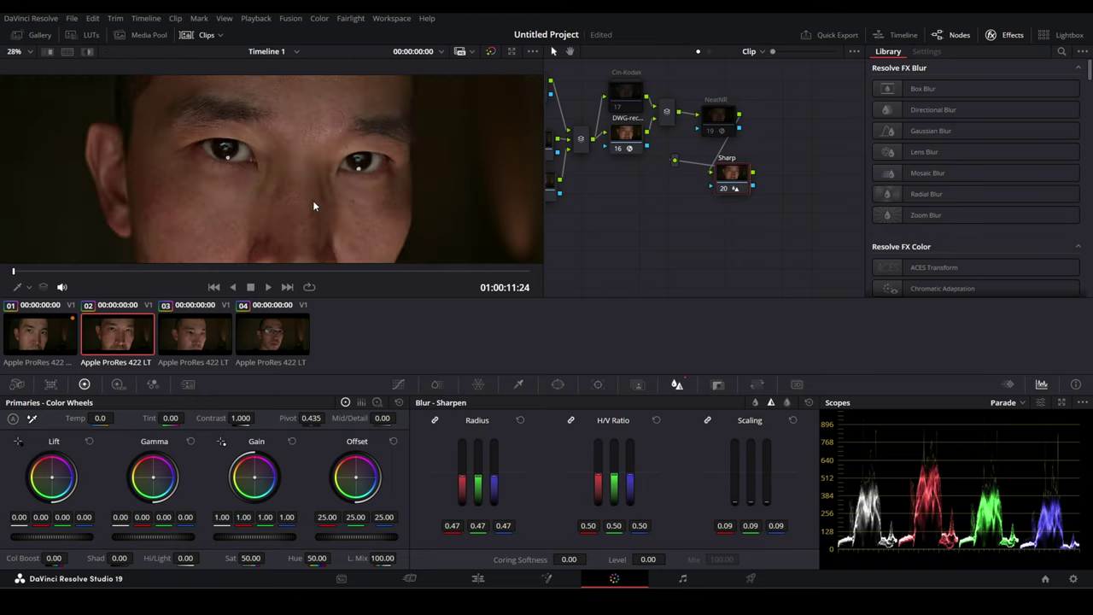
{"action": "scroll", "coordinate": [290, 221], "scroll_direction": "down", "scroll_amount": 2}
{"action": "left_click", "coordinate": [197, 356]}
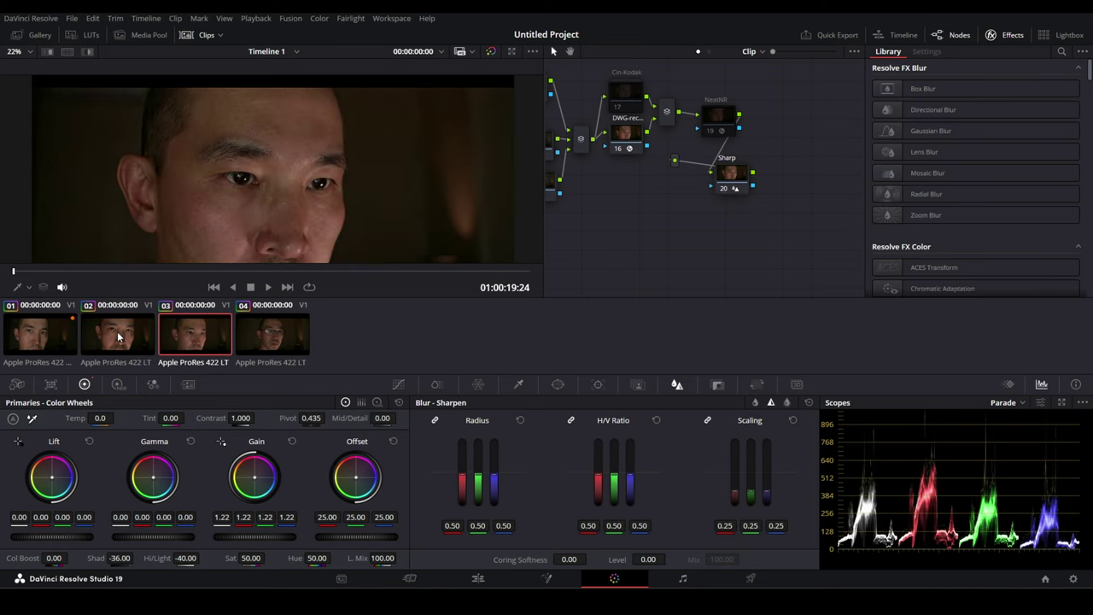
{"action": "key", "text": "Down"}
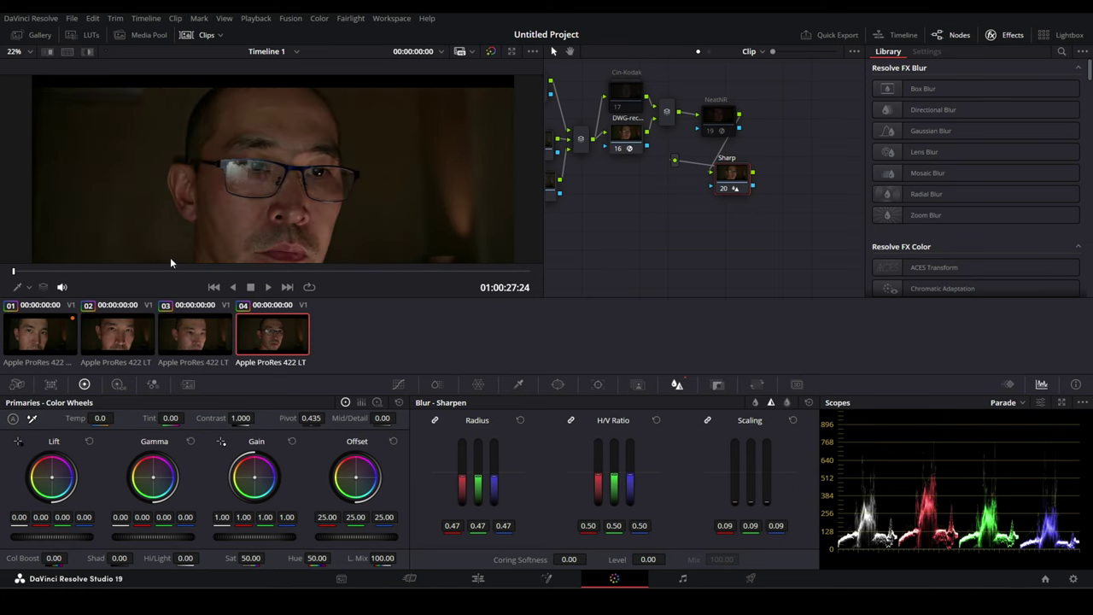
{"action": "left_click_drag", "start_coordinate": [13, 271], "coordinate": [74, 270]}
{"action": "mouse_move", "coordinate": [203, 272]}
{"action": "left_mouse_down"}
{"action": "mouse_move", "coordinate": [269, 277]}
{"action": "mouse_move", "coordinate": [245, 274]}
{"action": "left_mouse_up"}
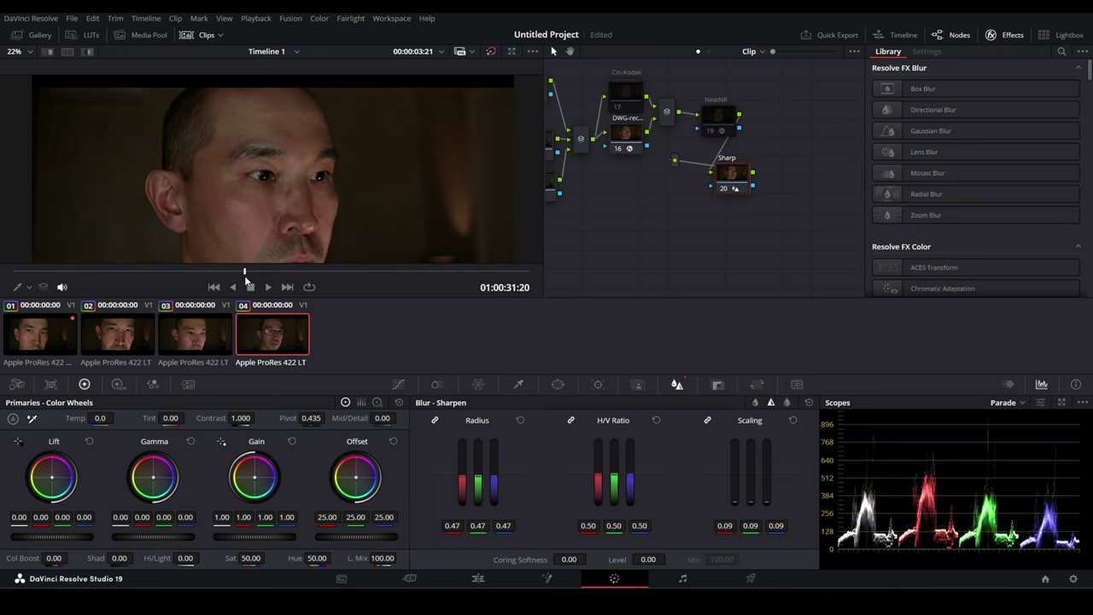
{"action": "scroll", "coordinate": [361, 200], "scroll_direction": "down", "scroll_amount": 2}
{"action": "left_click_drag", "start_coordinate": [702, 206], "coordinate": [762, 229]}
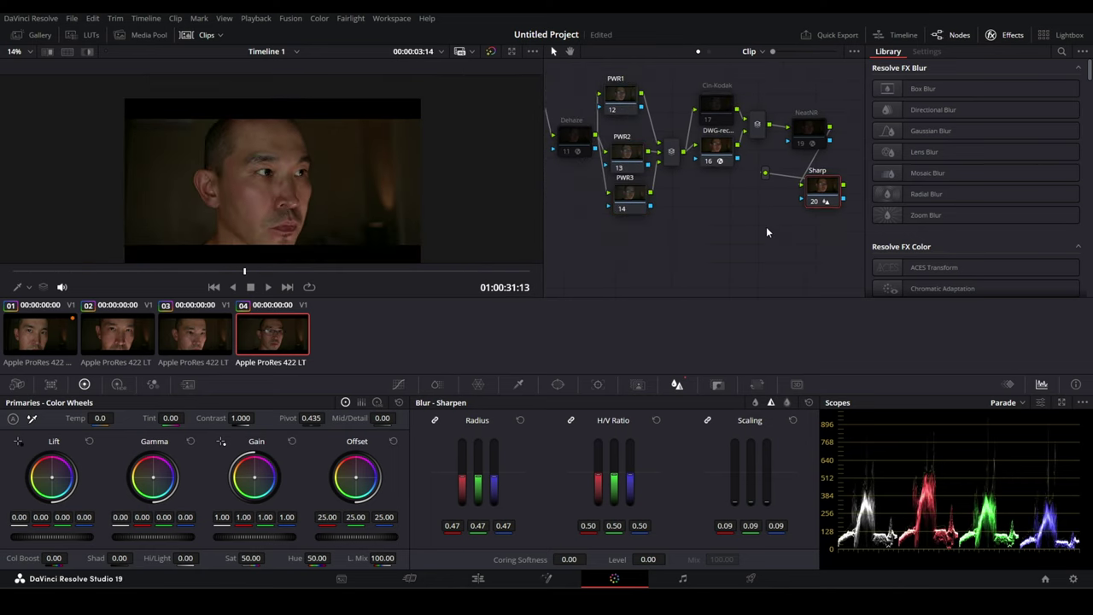
{"action": "left_click", "coordinate": [633, 112]}
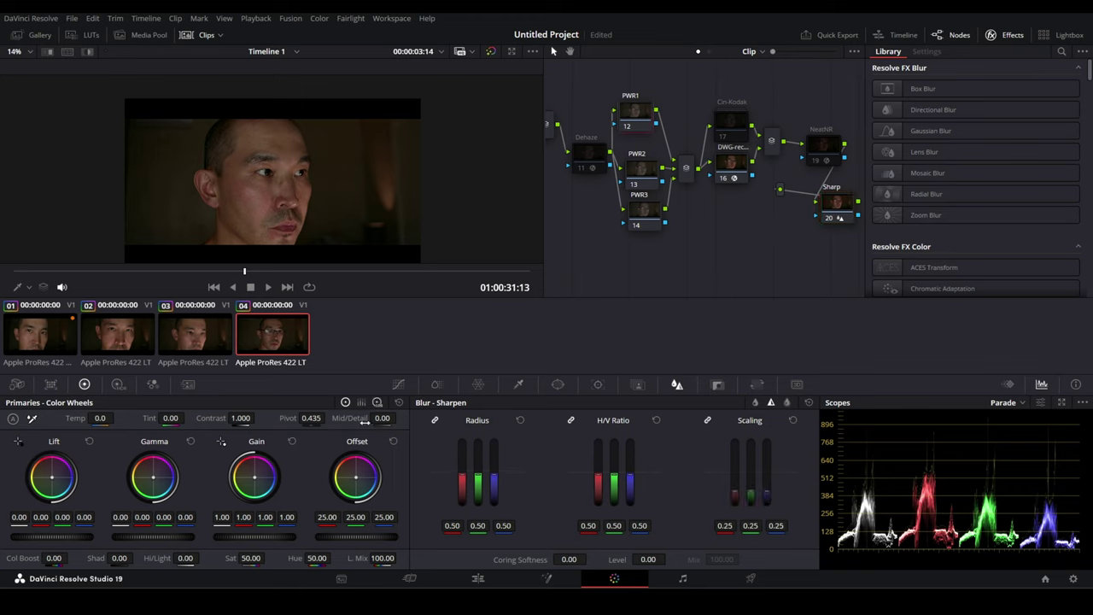
Step: Add a Gradient window to PWR1 at the right edge, rotated 89.13 with Soft 19.42
{"action": "left_click", "coordinate": [557, 384]}
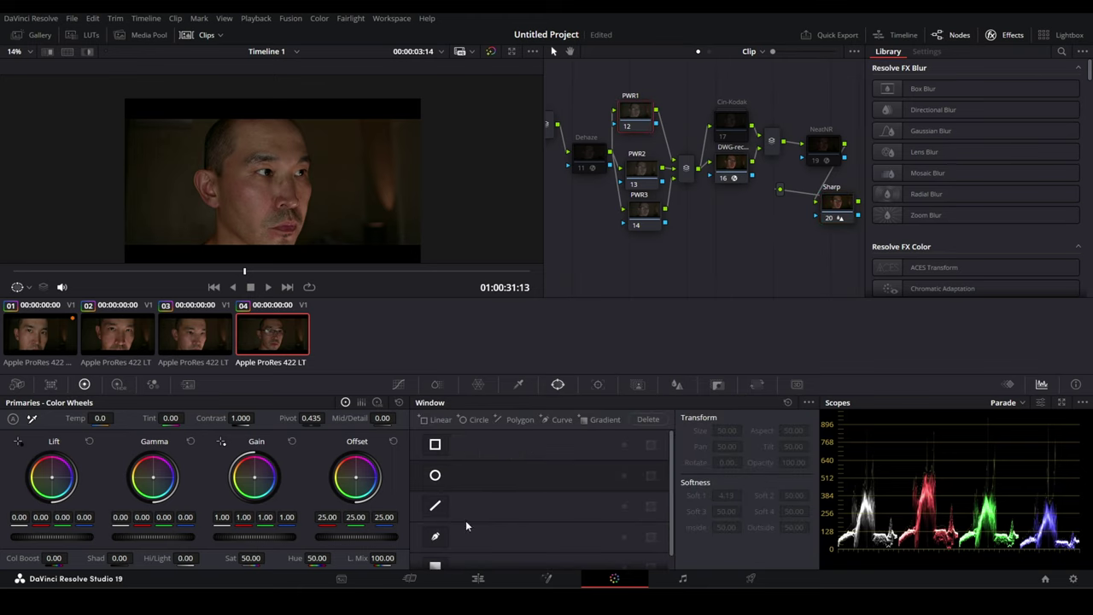
{"action": "left_click", "coordinate": [437, 563]}
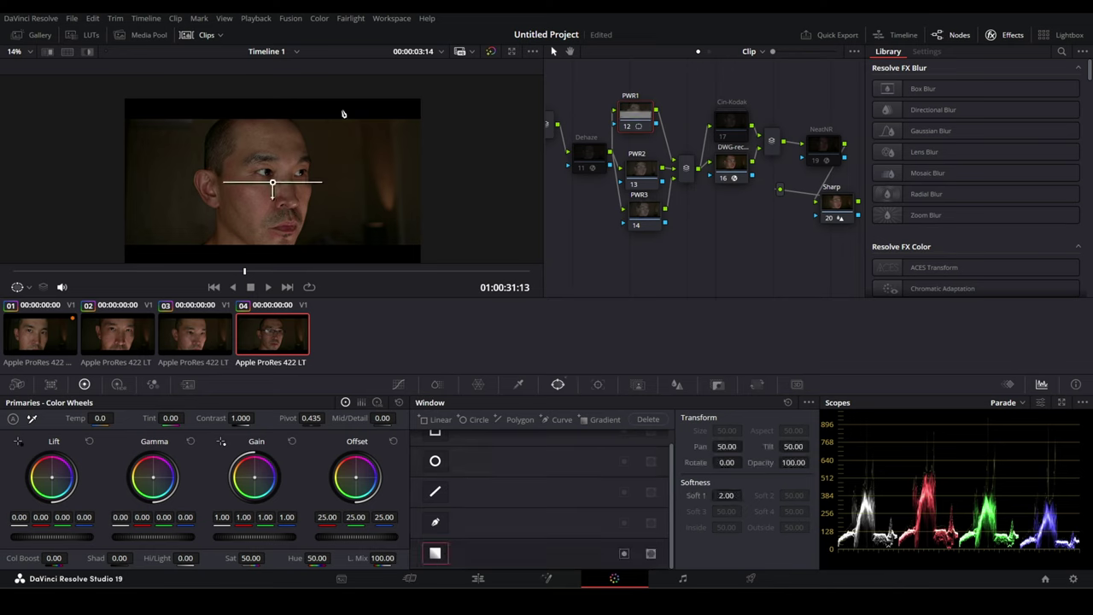
{"action": "mouse_move", "coordinate": [278, 196]}
{"action": "left_mouse_down"}
{"action": "mouse_move", "coordinate": [148, 198]}
{"action": "mouse_move", "coordinate": [141, 186]}
{"action": "left_mouse_up"}
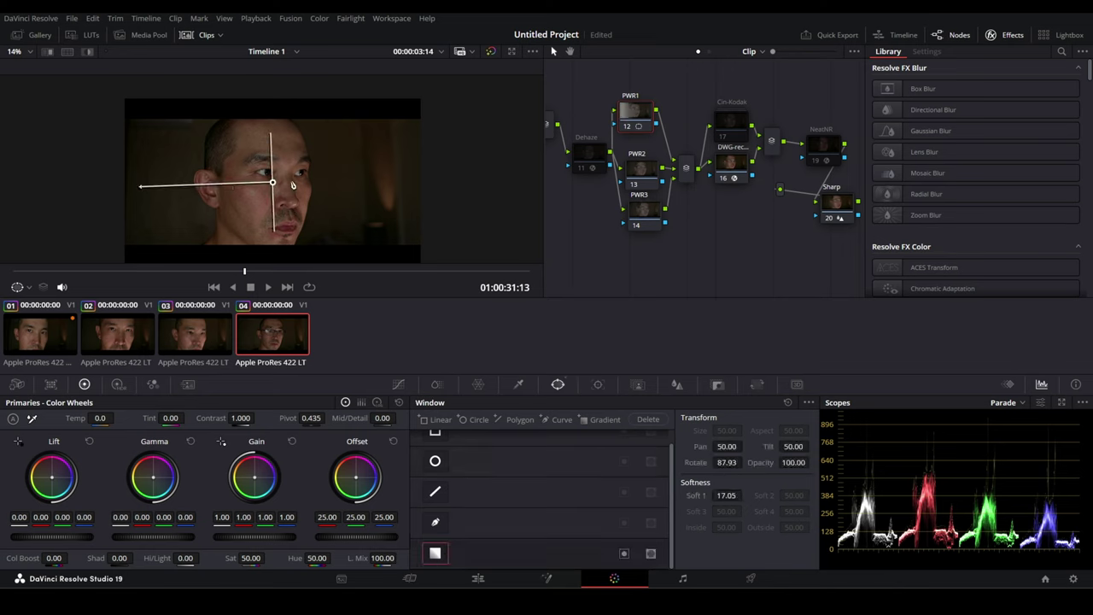
{"action": "left_click_drag", "start_coordinate": [276, 183], "coordinate": [476, 171]}
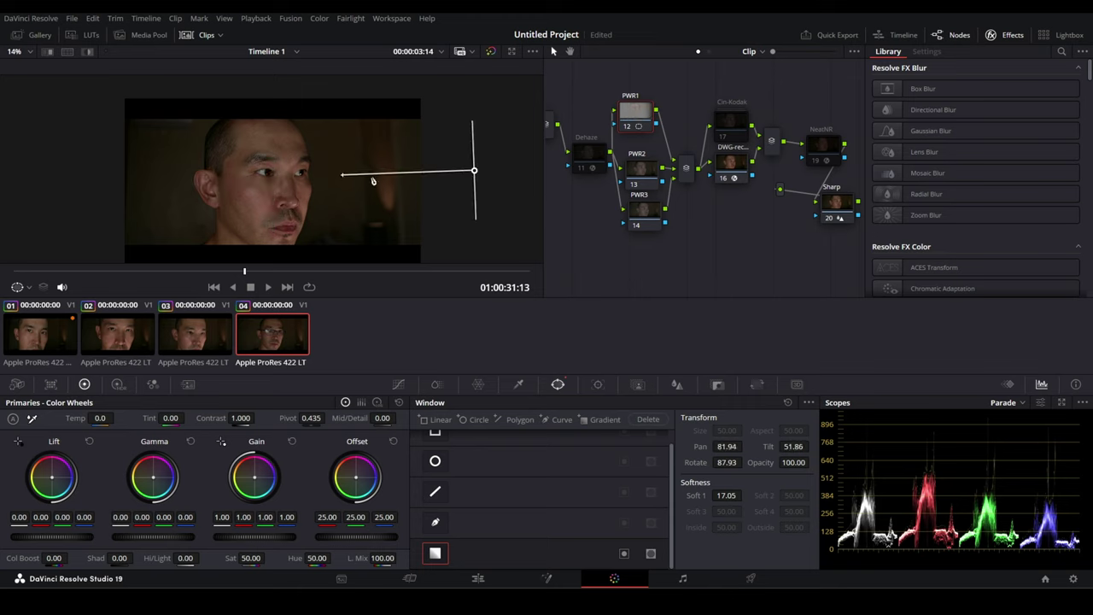
{"action": "left_click_drag", "start_coordinate": [328, 169], "coordinate": [323, 172]}
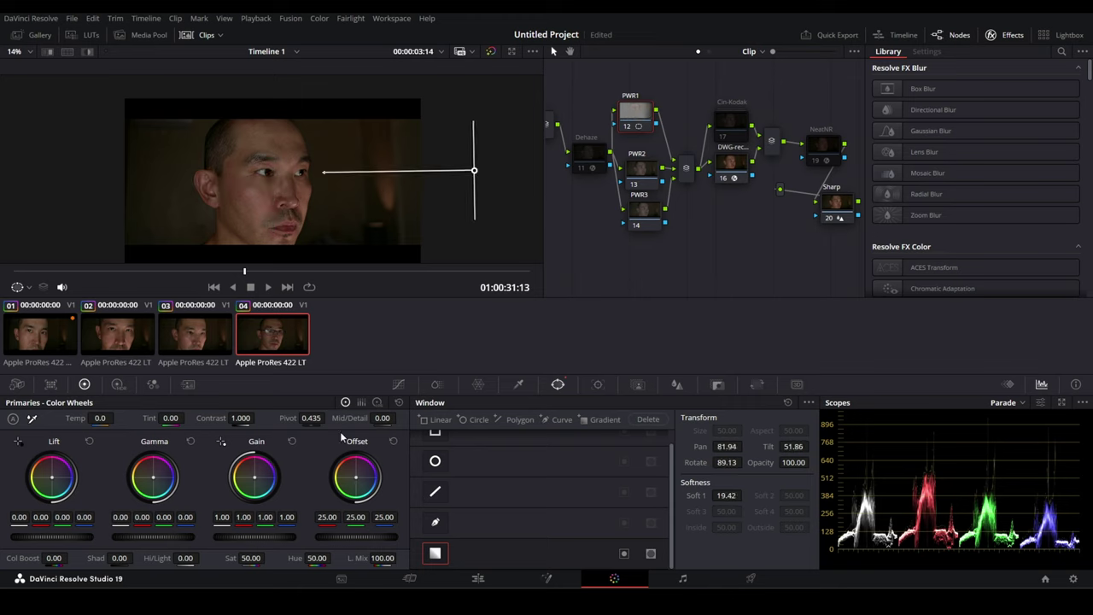
{"action": "left_click", "coordinate": [120, 385]}
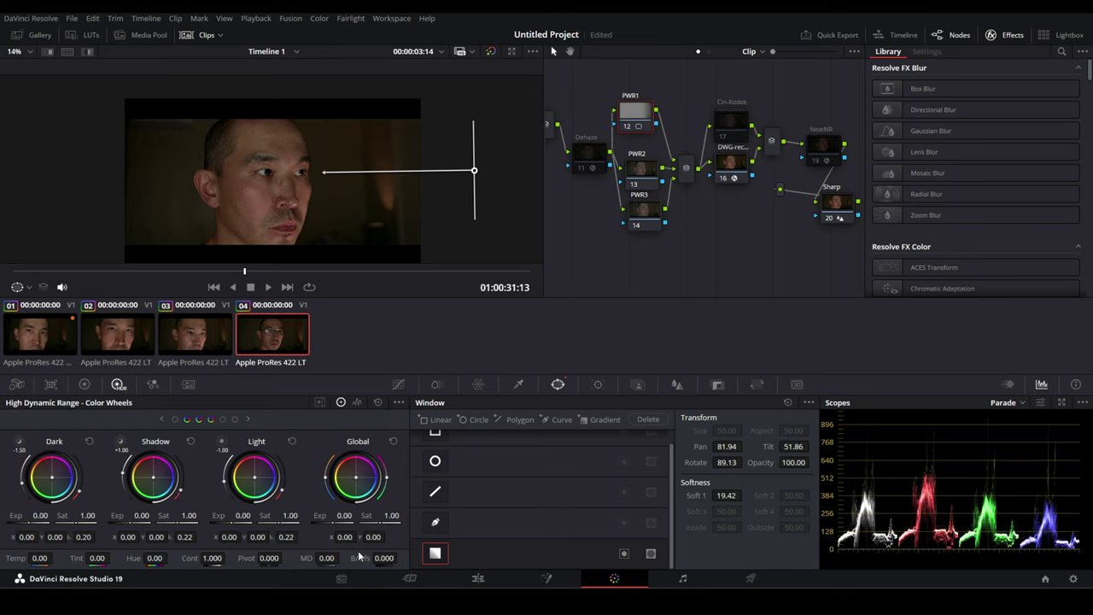
Step: Set HDR Global Exp to -0.83 and B/Ofs to -0.462, and widen gradient Soft to 26.81
{"action": "left_click_drag", "start_coordinate": [373, 556], "coordinate": [400, 557]}
{"action": "left_click_drag", "start_coordinate": [343, 515], "coordinate": [324, 515]}
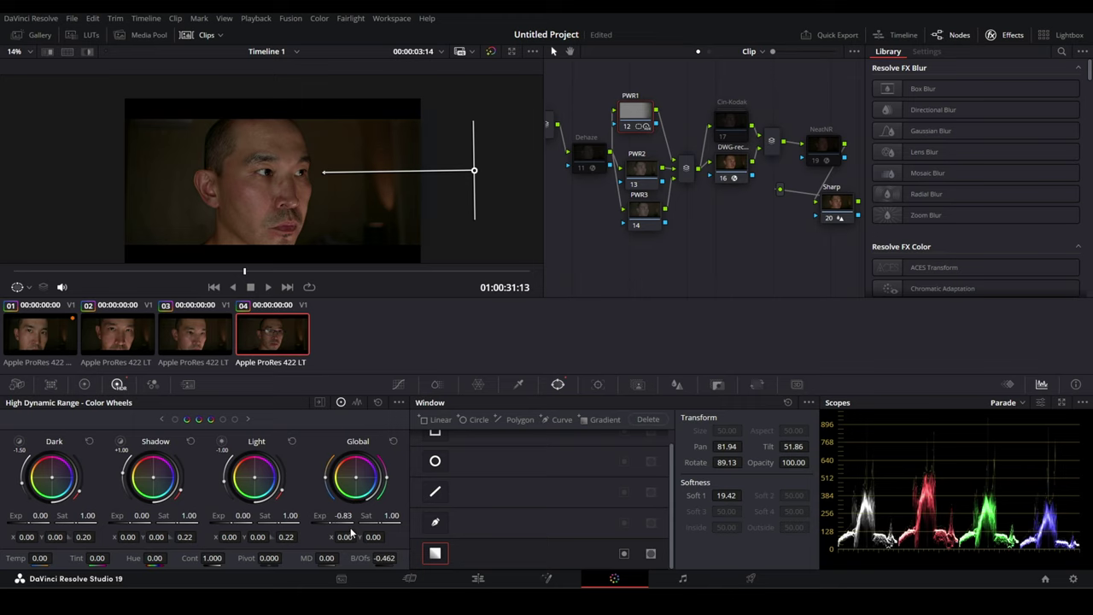
{"action": "left_click_drag", "start_coordinate": [323, 171], "coordinate": [266, 172]}
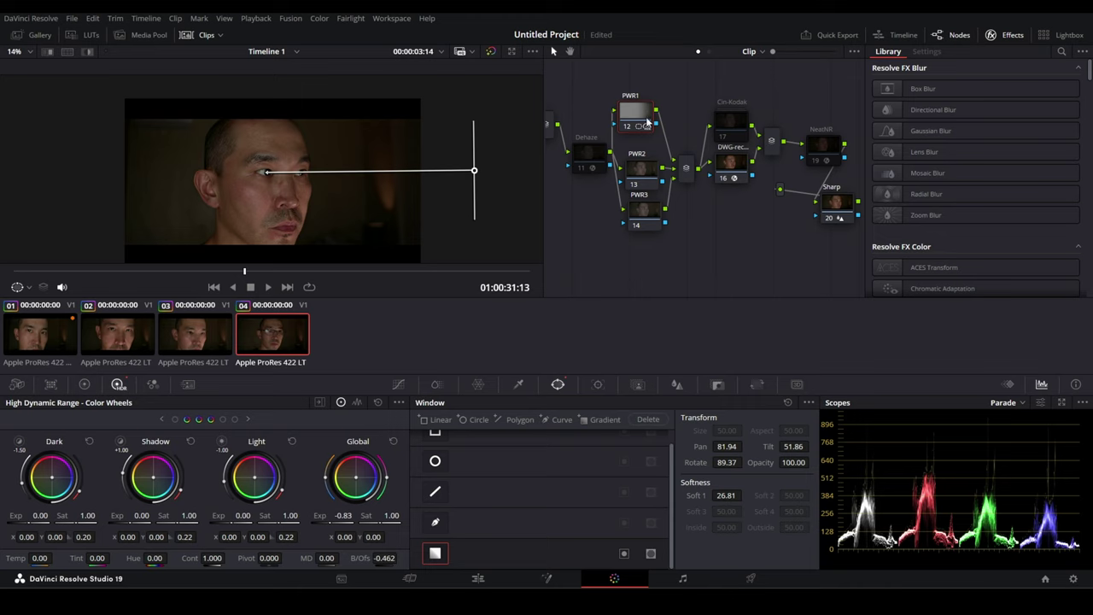
Step: Paste PWR1's grade onto node 13 and flip its gradient to the frame's left edge
{"action": "left_click", "coordinate": [642, 168]}
{"action": "key", "text": "ctrl+v"}
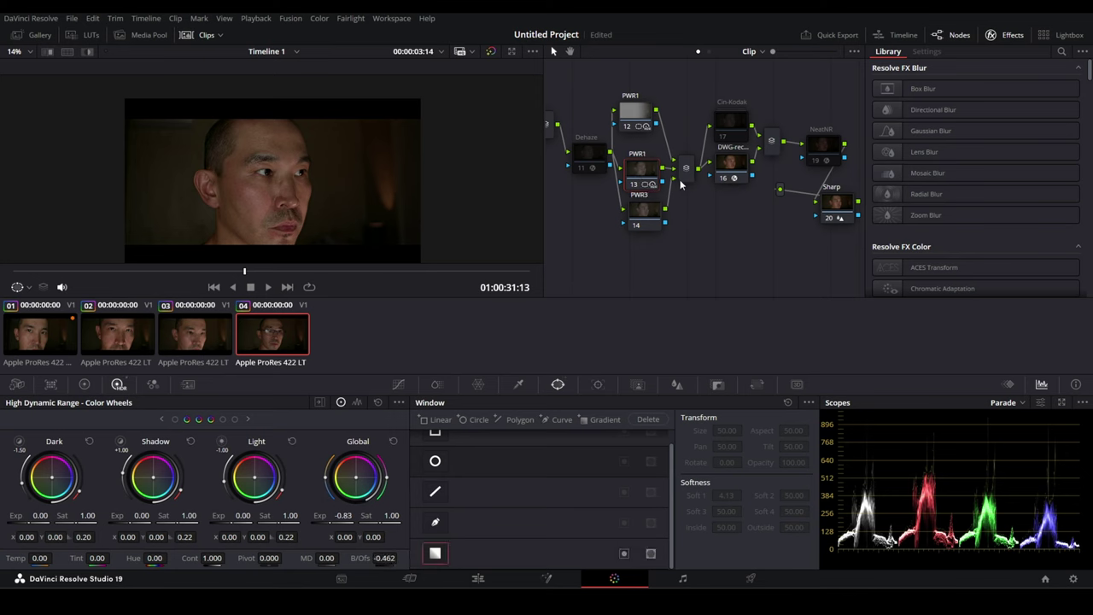
{"action": "mouse_move", "coordinate": [266, 171]}
{"action": "left_mouse_down"}
{"action": "mouse_move", "coordinate": [531, 175]}
{"action": "mouse_move", "coordinate": [70, 180]}
{"action": "left_mouse_up"}
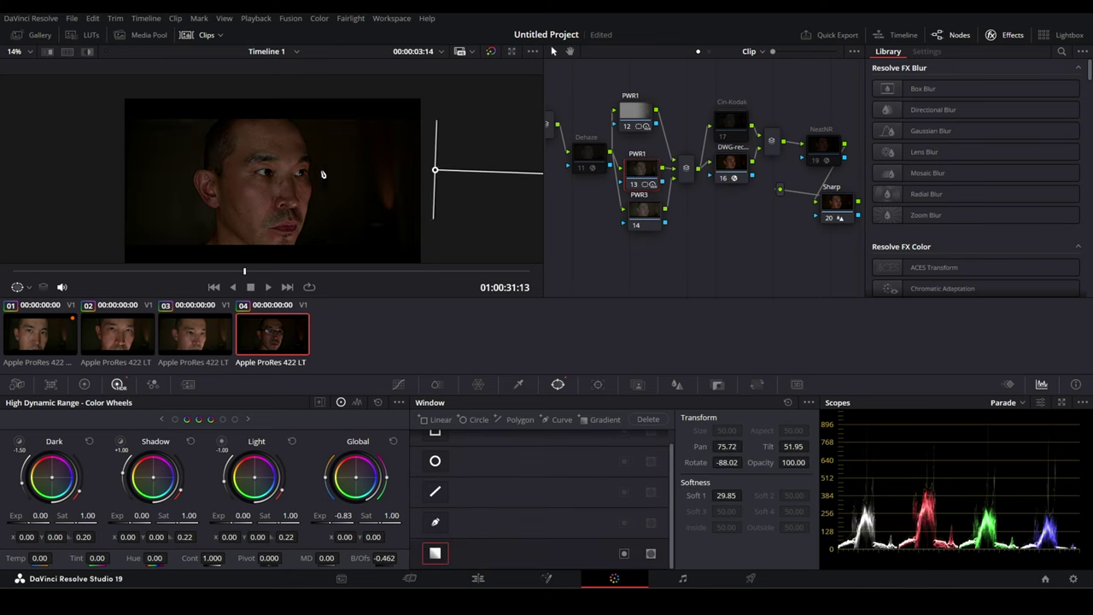
{"action": "left_click_drag", "start_coordinate": [316, 193], "coordinate": [16, 179]}
{"action": "left_click_drag", "start_coordinate": [148, 180], "coordinate": [233, 178]}
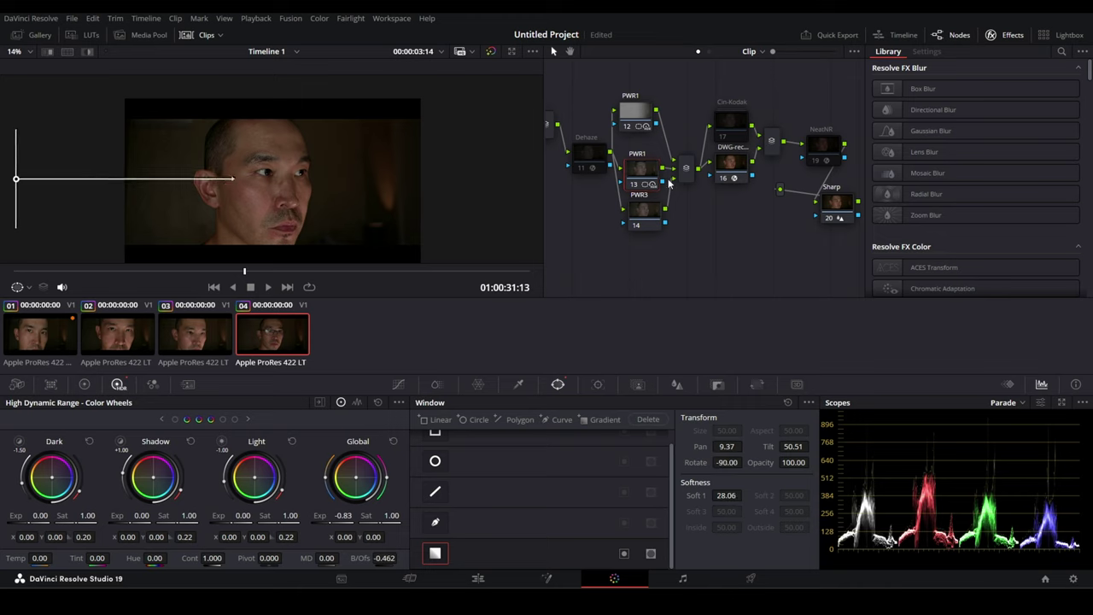
Step: Push node 12's gradient further right, bringing its softness to 31.91
{"action": "left_click", "coordinate": [631, 114]}
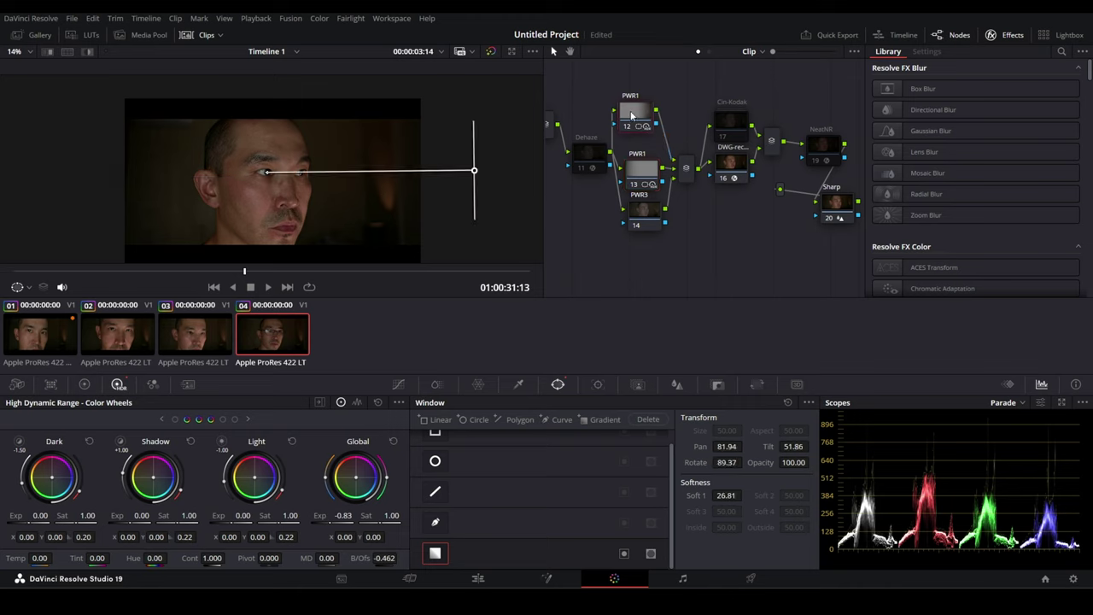
{"action": "left_click_drag", "start_coordinate": [485, 175], "coordinate": [551, 177]}
{"action": "mouse_move", "coordinate": [344, 175]}
{"action": "left_mouse_down"}
{"action": "mouse_move", "coordinate": [303, 175]}
{"action": "mouse_move", "coordinate": [348, 179]}
{"action": "left_mouse_up"}
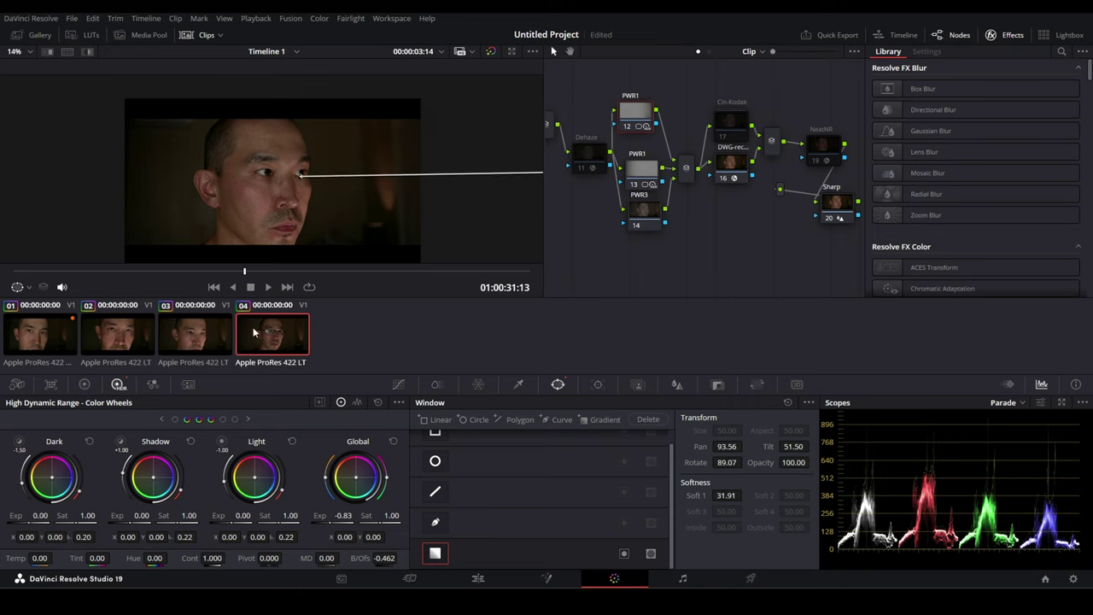
Step: Scrub clip 04 to check its darkened sides, then switch to clip 03 and preview it
{"action": "left_click", "coordinate": [225, 339]}
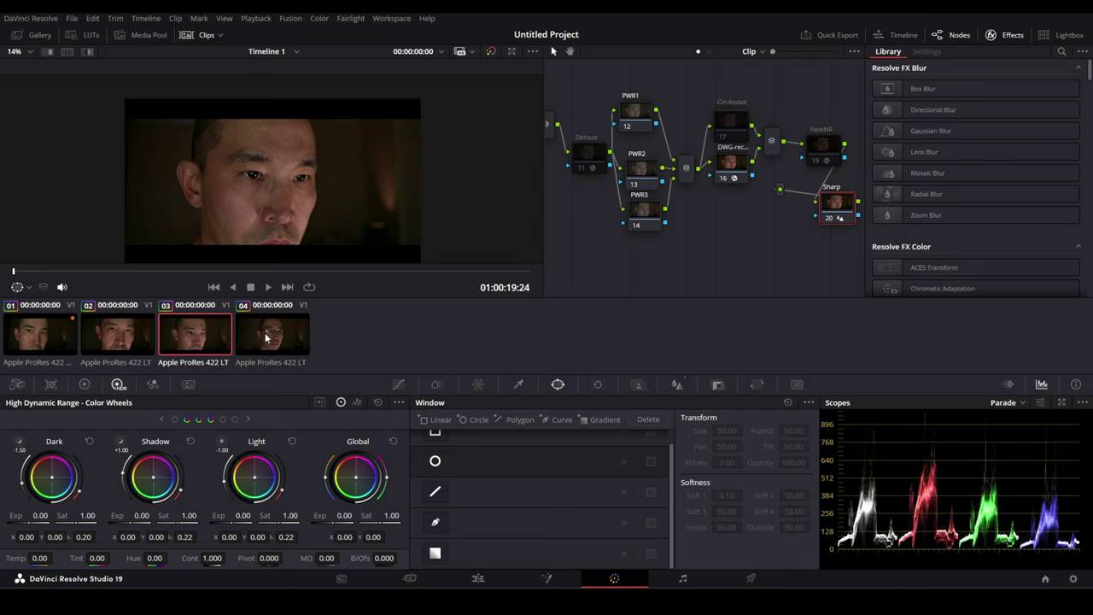
{"action": "left_click", "coordinate": [286, 335]}
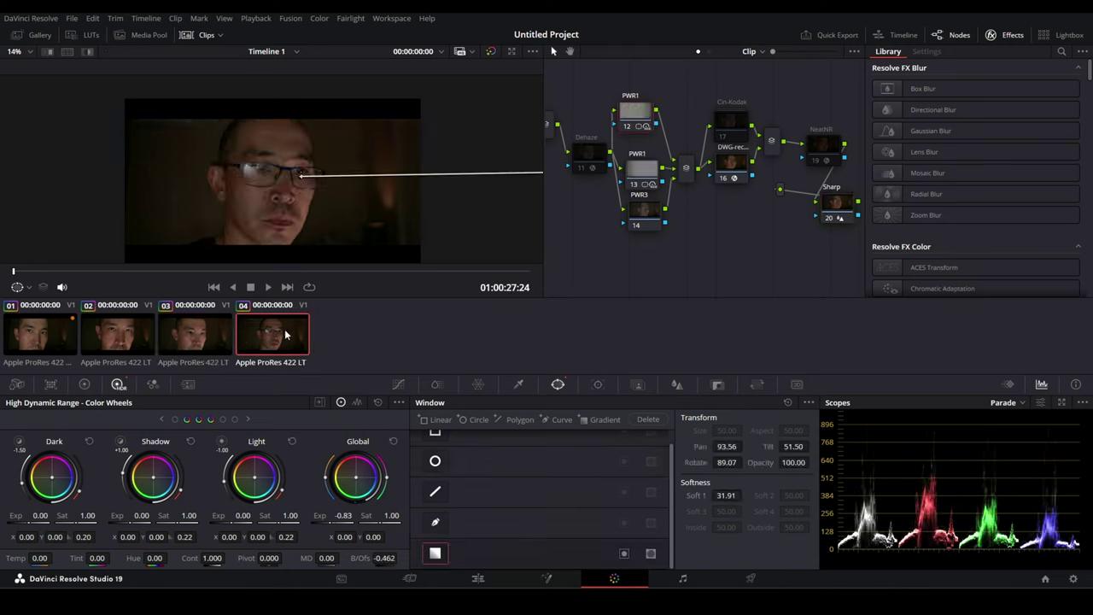
{"action": "mouse_move", "coordinate": [14, 272]}
{"action": "left_mouse_down"}
{"action": "mouse_move", "coordinate": [472, 272]}
{"action": "mouse_move", "coordinate": [74, 272]}
{"action": "left_mouse_up"}
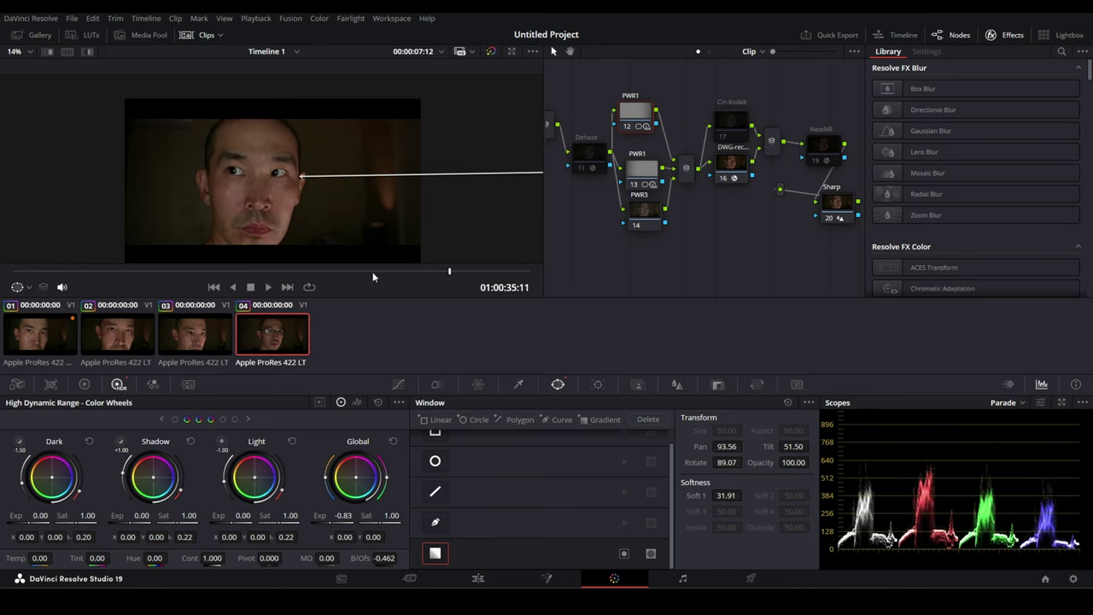
{"action": "left_click", "coordinate": [184, 333]}
{"action": "mouse_move", "coordinate": [30, 274]}
{"action": "left_mouse_down"}
{"action": "mouse_move", "coordinate": [143, 271]}
{"action": "mouse_move", "coordinate": [48, 283]}
{"action": "mouse_move", "coordinate": [477, 274]}
{"action": "mouse_move", "coordinate": [5, 299]}
{"action": "left_mouse_up"}
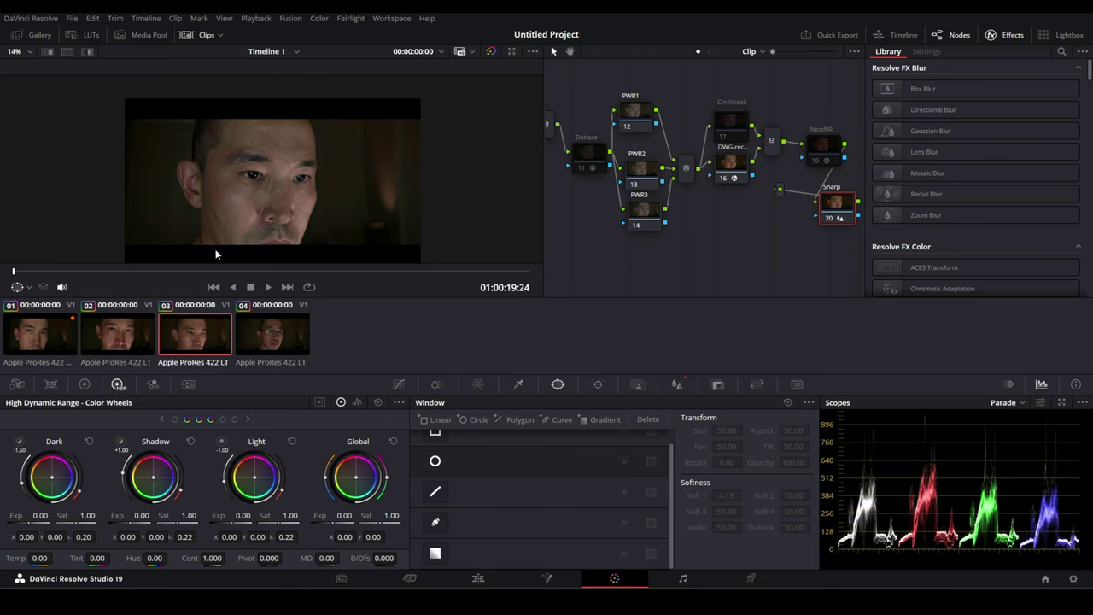
Step: Add a wide-soft gradient window to clip 03's PWR1, placed at the frame's far left
{"action": "left_click", "coordinate": [638, 112]}
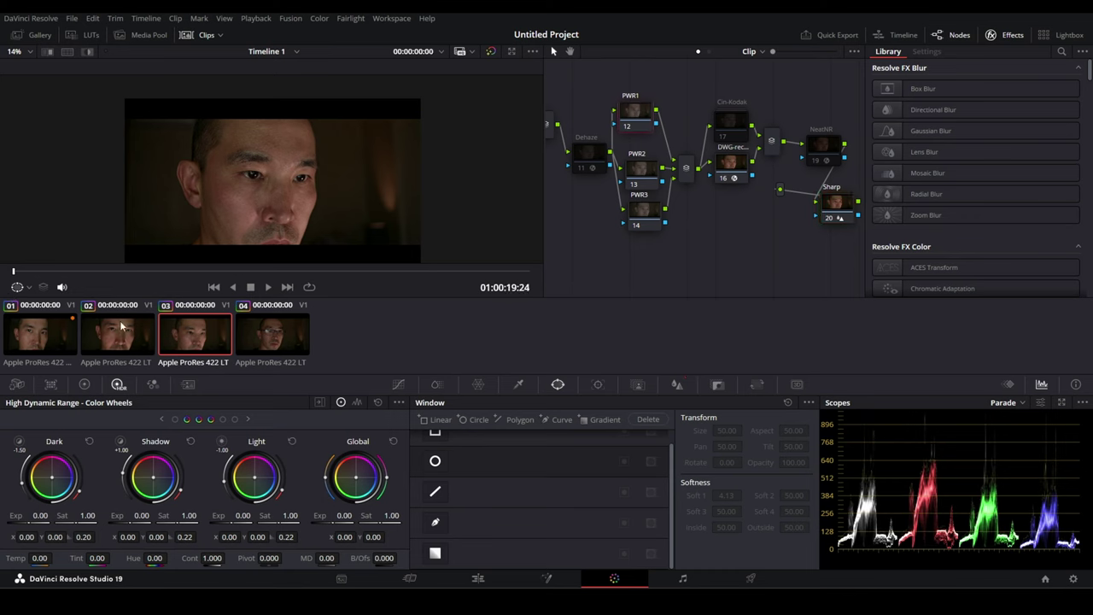
{"action": "left_click", "coordinate": [435, 553]}
{"action": "left_click_drag", "start_coordinate": [273, 181], "coordinate": [515, 182]}
{"action": "mouse_move", "coordinate": [273, 182]}
{"action": "left_mouse_down"}
{"action": "mouse_move", "coordinate": [236, 159]}
{"action": "mouse_move", "coordinate": [4, 124]}
{"action": "left_mouse_up"}
{"action": "left_click_drag", "start_coordinate": [246, 125], "coordinate": [309, 156]}
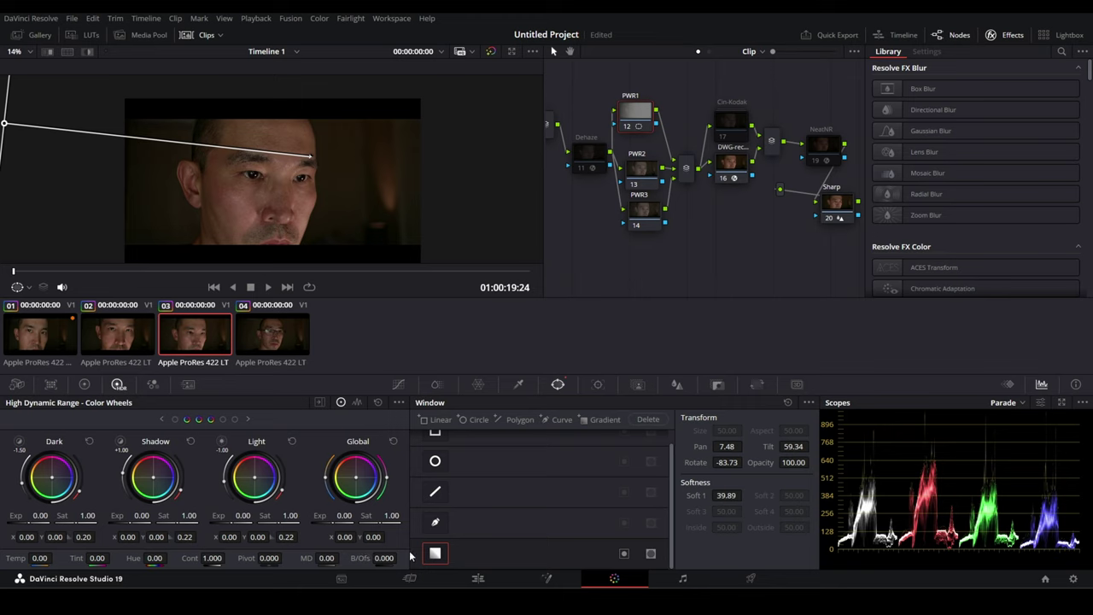
Step: Set the gradient area's B/Ofs to -0.404 and Global Exp to -1.62, checking later frames
{"action": "left_click_drag", "start_coordinate": [365, 557], "coordinate": [365, 557]}
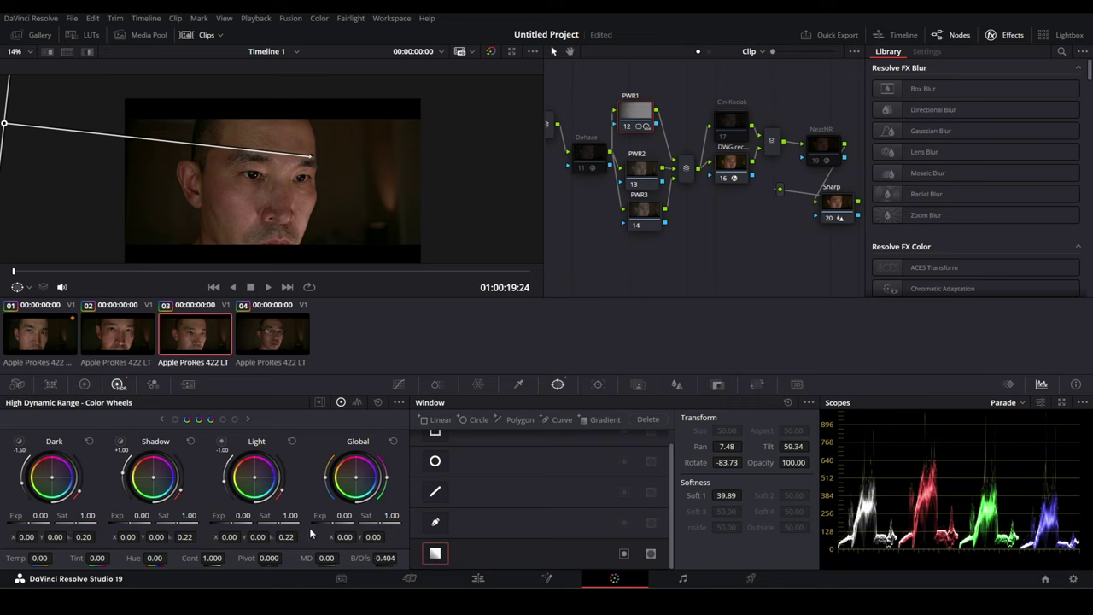
{"action": "left_click_drag", "start_coordinate": [343, 515], "coordinate": [325, 515]}
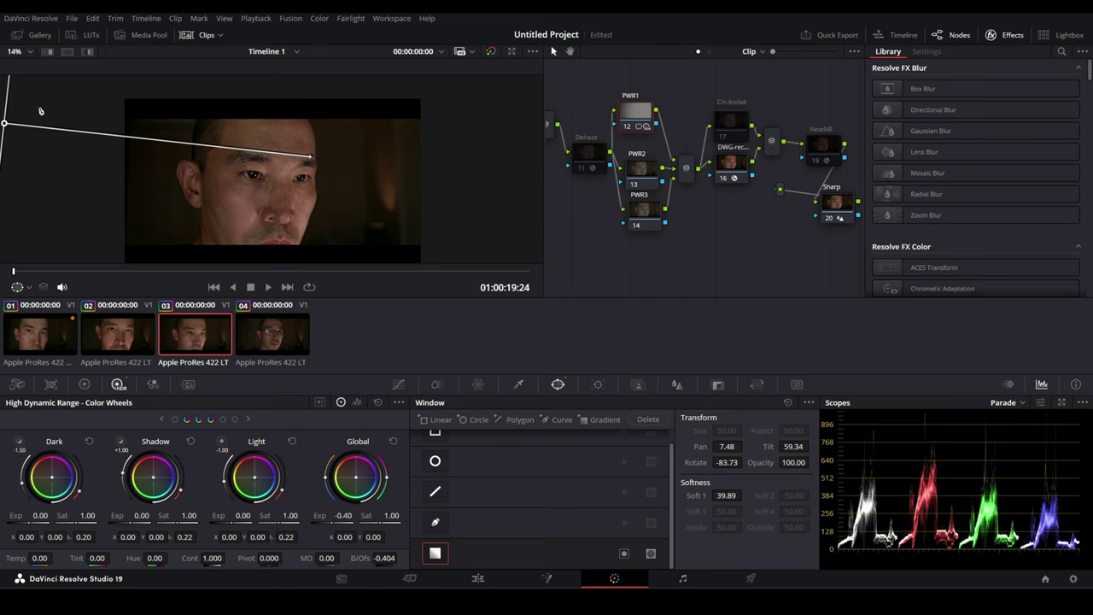
{"action": "left_click_drag", "start_coordinate": [14, 273], "coordinate": [249, 271]}
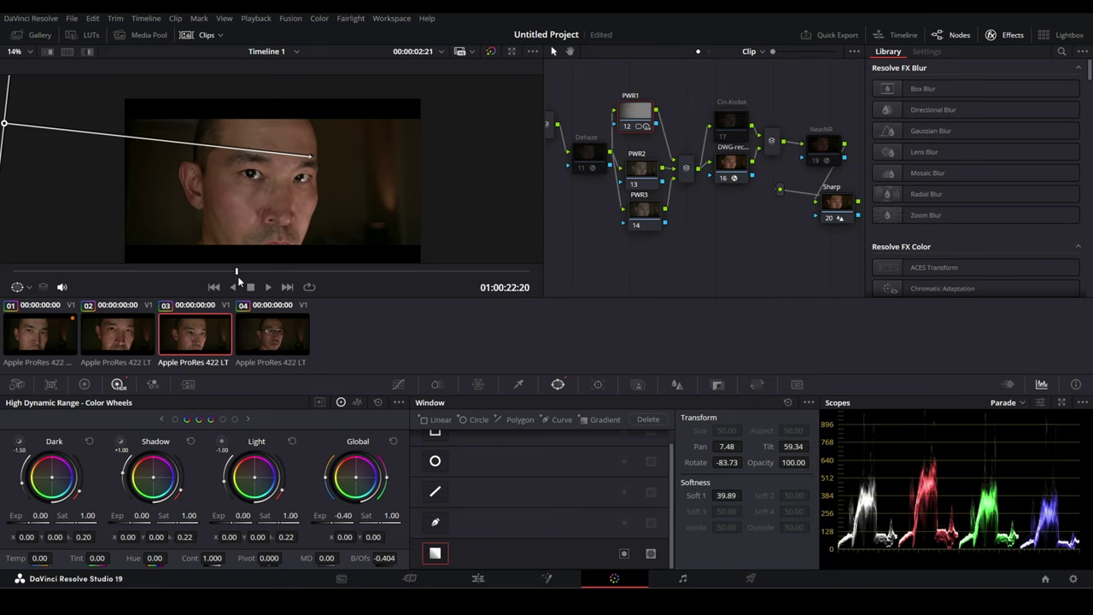
{"action": "left_click_drag", "start_coordinate": [343, 515], "coordinate": [307, 514]}
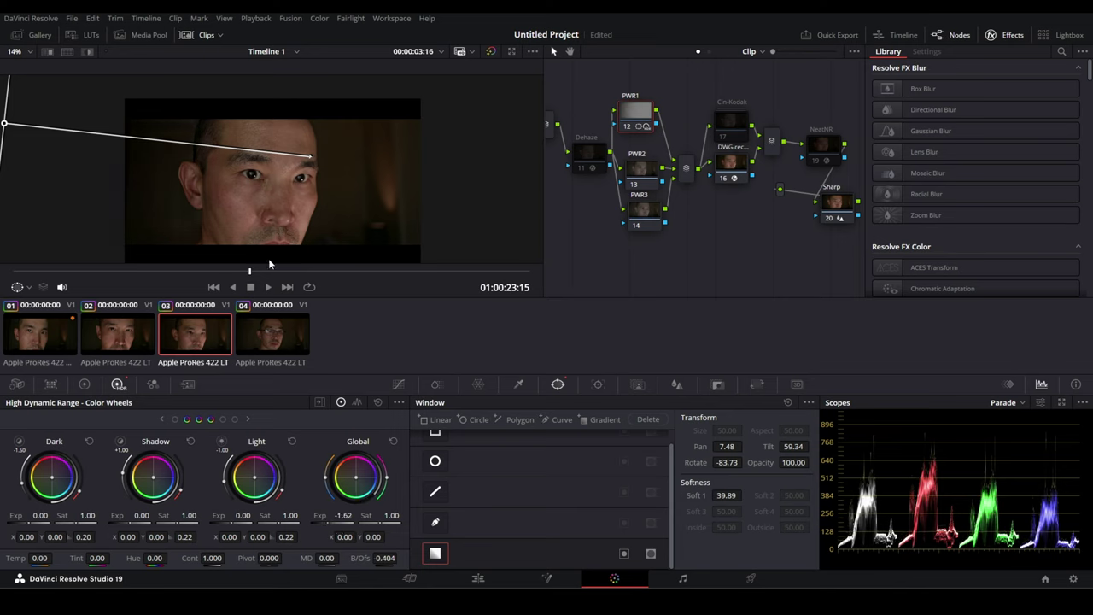
{"action": "left_click_drag", "start_coordinate": [250, 272], "coordinate": [433, 272]}
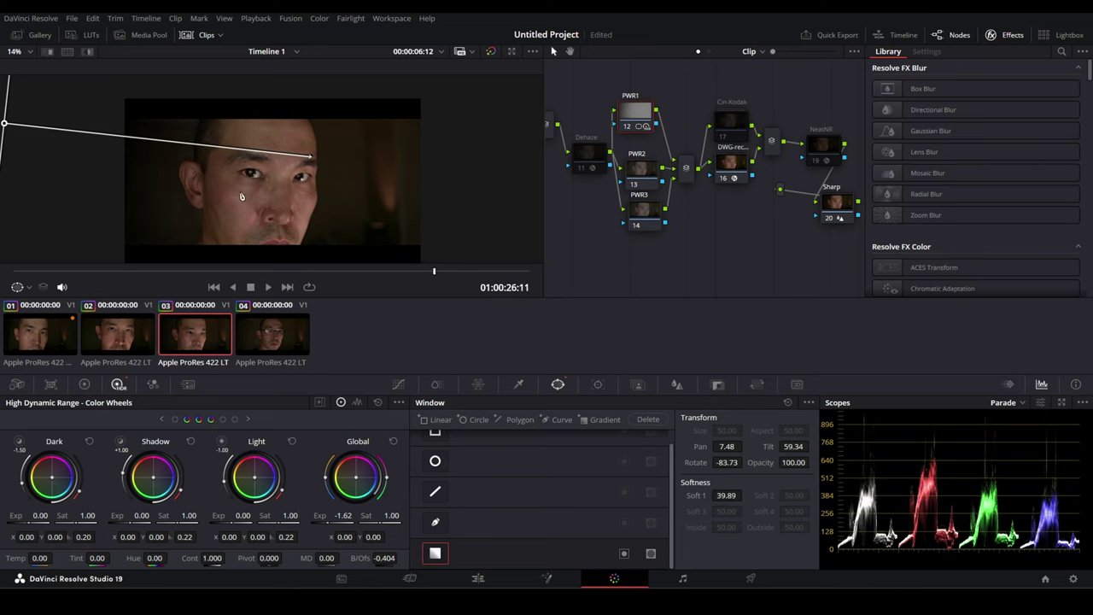
Step: Add a wide circle window centred on the face to PWR2, Soft 1 at 65.06
{"action": "left_click", "coordinate": [637, 172]}
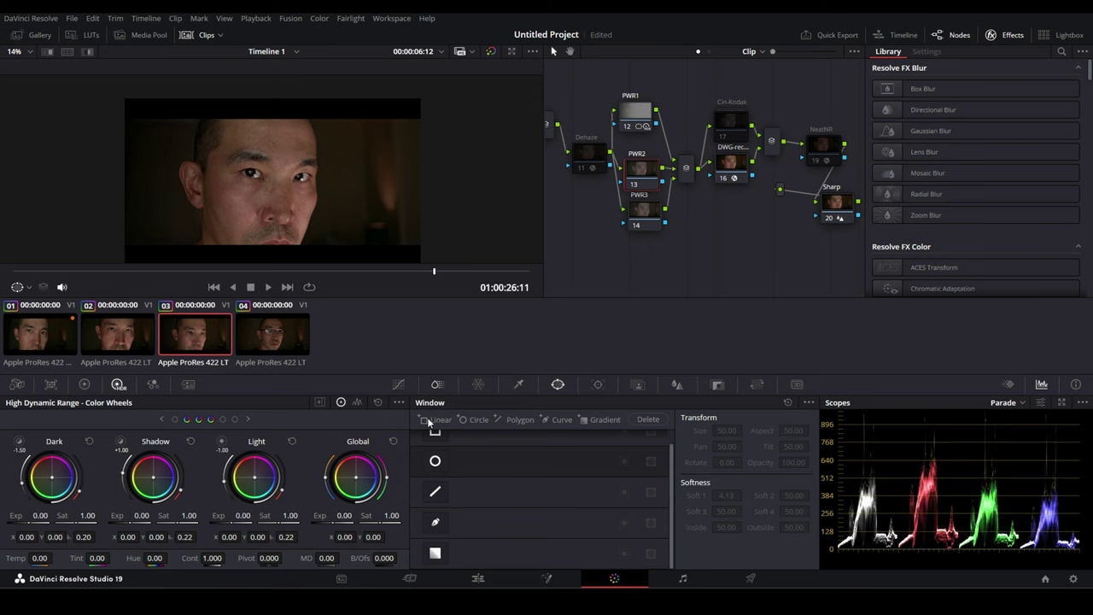
{"action": "left_click", "coordinate": [435, 462]}
{"action": "left_click_drag", "start_coordinate": [273, 238], "coordinate": [273, 263]}
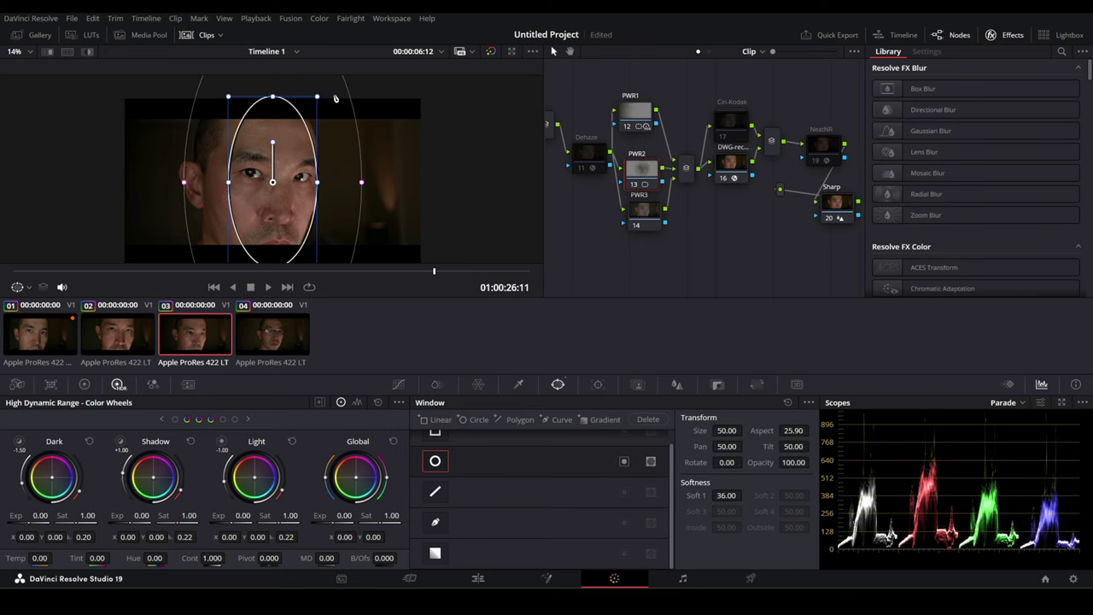
{"action": "left_click_drag", "start_coordinate": [318, 99], "coordinate": [385, 127]}
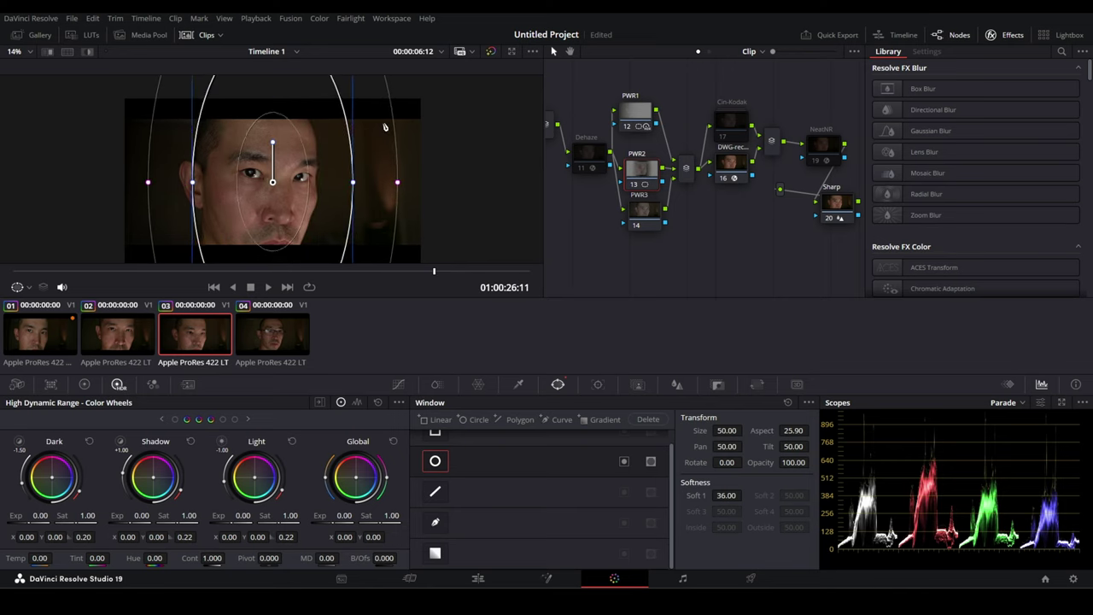
{"action": "left_click_drag", "start_coordinate": [398, 191], "coordinate": [428, 191]}
{"action": "left_click_drag", "start_coordinate": [272, 182], "coordinate": [265, 185]}
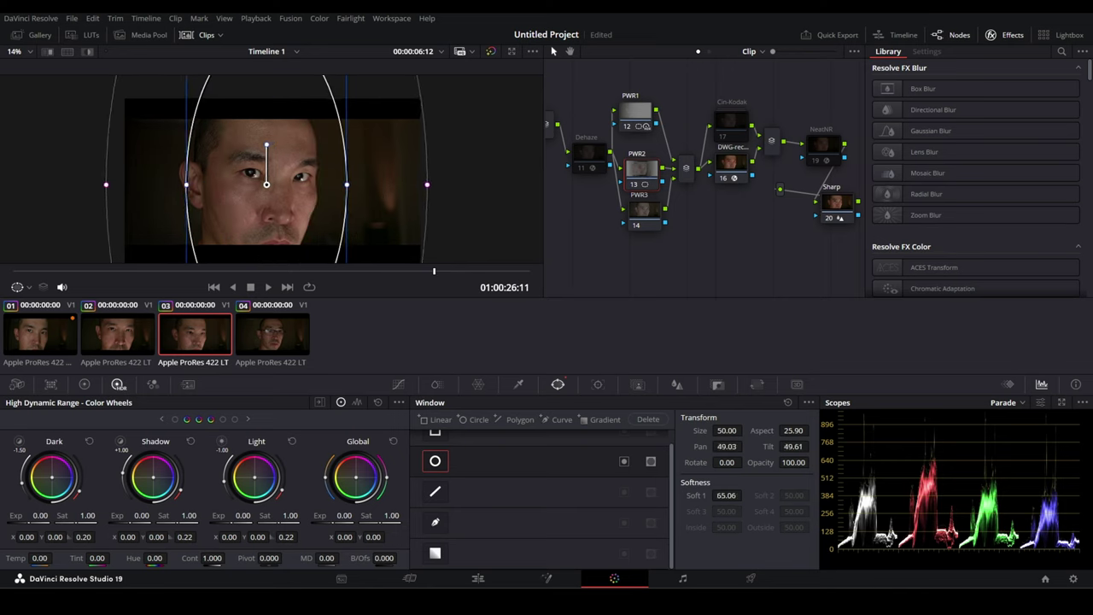
Step: Set Gamma -0.01 and Hi/Light -15 in Primaries inside the face window
{"action": "left_click", "coordinate": [84, 385]}
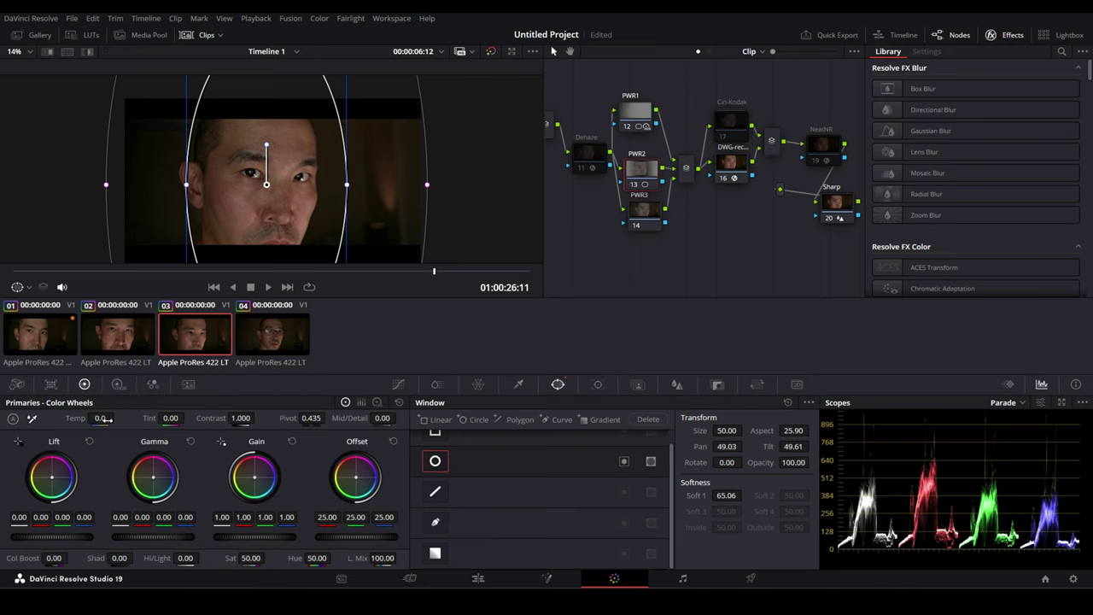
{"action": "left_click_drag", "start_coordinate": [173, 538], "coordinate": [144, 559]}
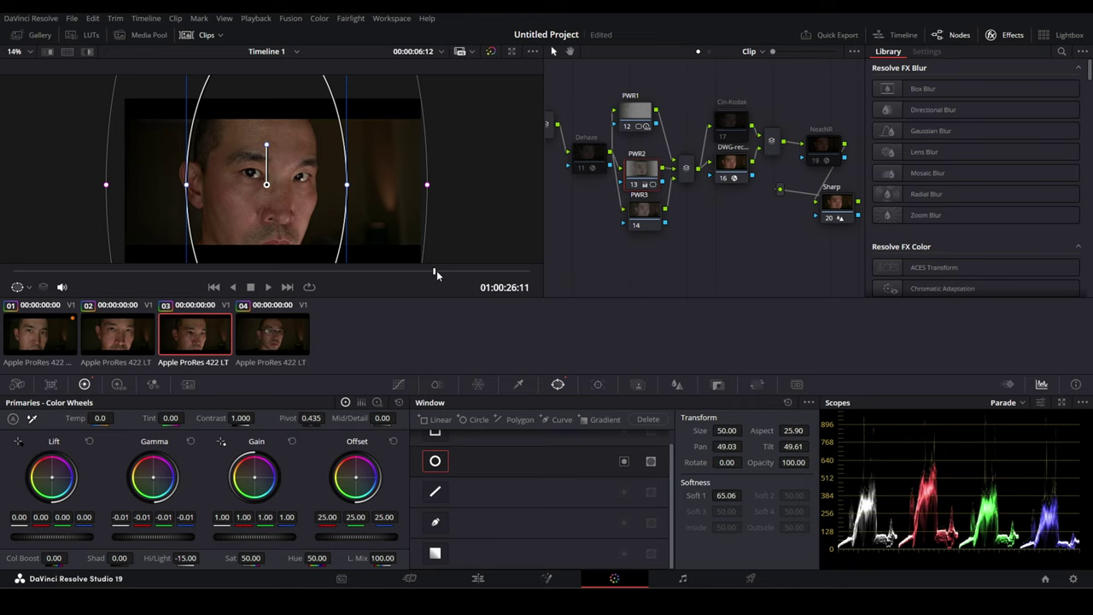
{"action": "left_click_drag", "start_coordinate": [436, 270], "coordinate": [46, 272]}
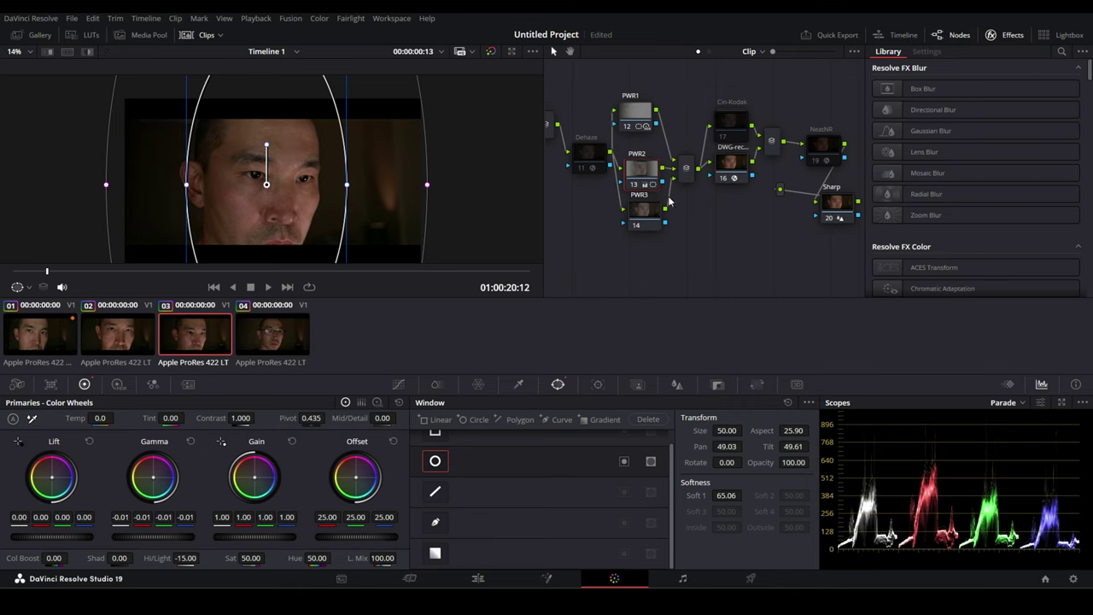
Step: Scrub through clip 03 to check the grade while inspecting the PWR nodes
{"action": "left_click", "coordinate": [643, 214]}
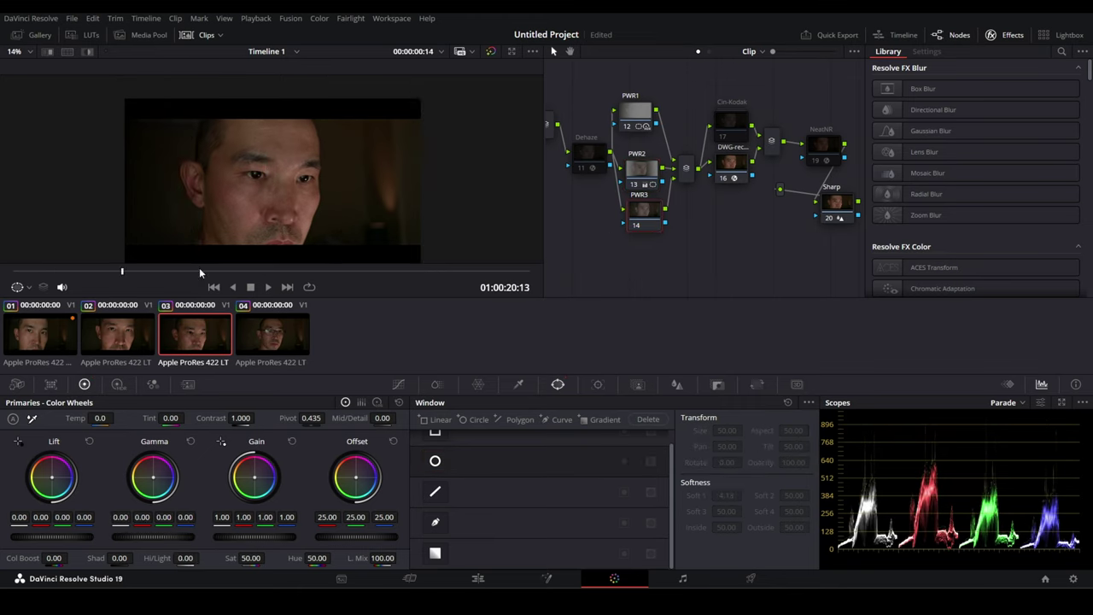
{"action": "left_click_drag", "start_coordinate": [47, 272], "coordinate": [269, 272]}
{"action": "mouse_move", "coordinate": [196, 272]}
{"action": "left_mouse_down"}
{"action": "mouse_move", "coordinate": [185, 272]}
{"action": "mouse_move", "coordinate": [338, 286]}
{"action": "left_mouse_up"}
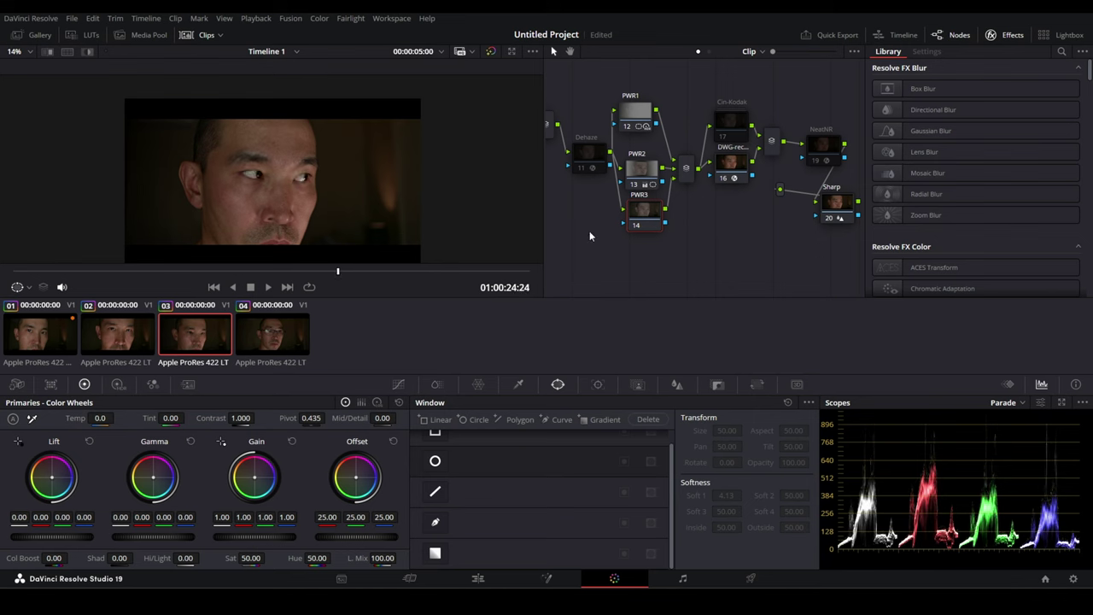
{"action": "left_click", "coordinate": [645, 172]}
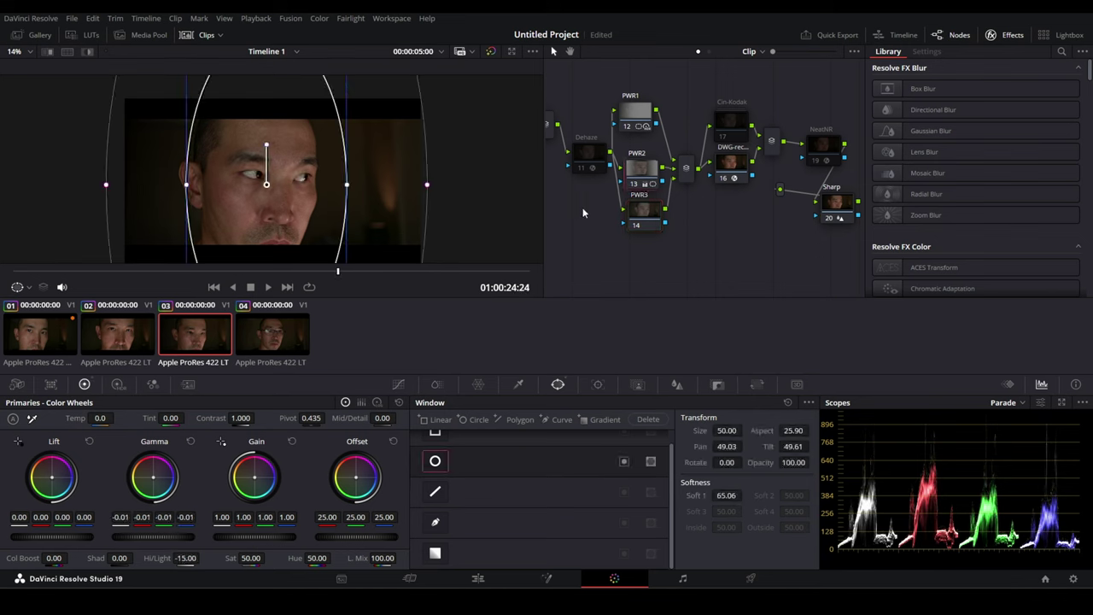
{"action": "right_click", "coordinate": [655, 174]}
{"action": "left_click", "coordinate": [578, 234]}
Step: Paste PWR1's gradient onto node 14, then rotate and soften it to fall in from the right
{"action": "left_click", "coordinate": [638, 112]}
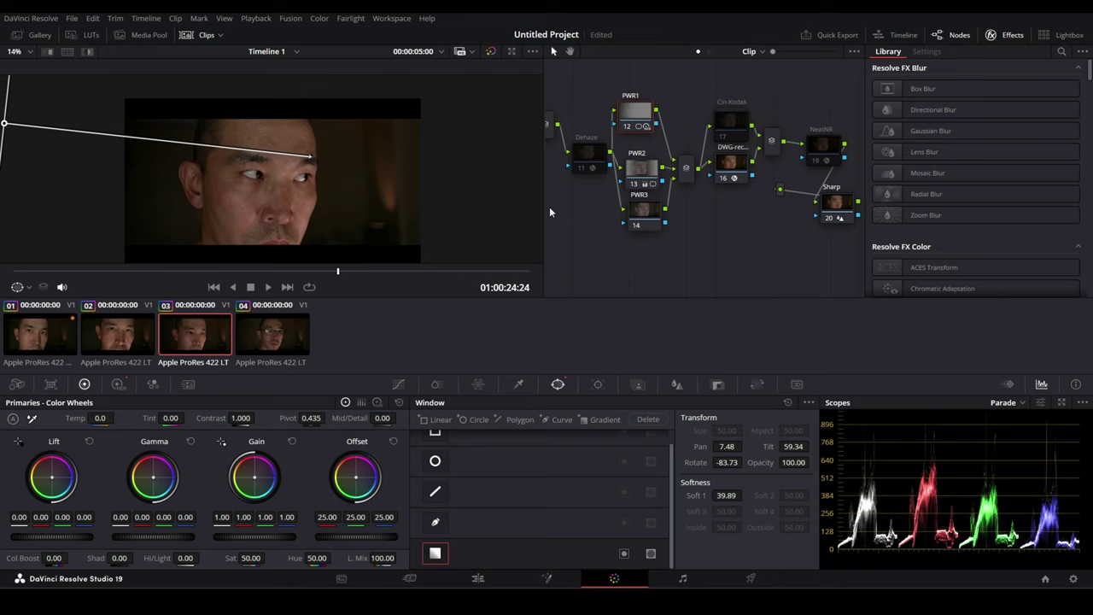
{"action": "left_click", "coordinate": [646, 211]}
{"action": "key", "text": "ctrl+v"}
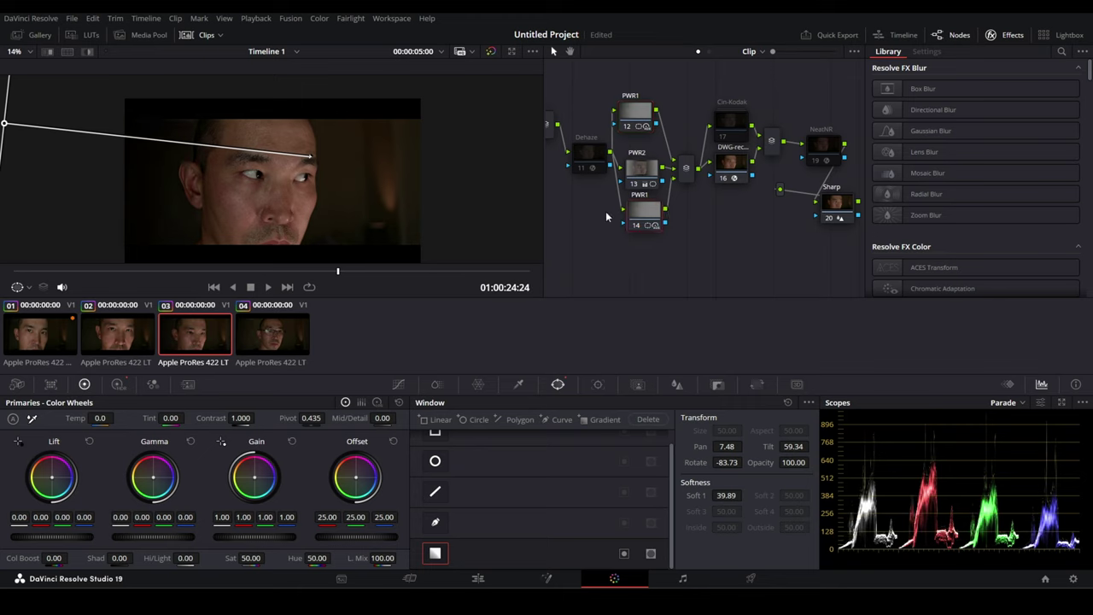
{"action": "left_click_drag", "start_coordinate": [7, 117], "coordinate": [434, 151]}
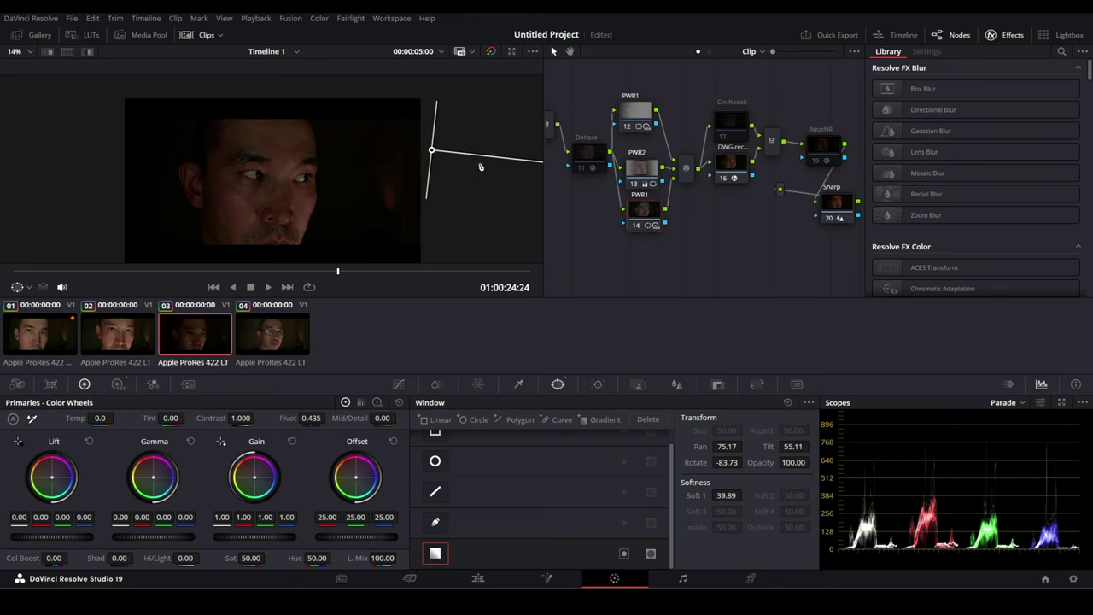
{"action": "scroll", "coordinate": [454, 162], "scroll_direction": "down", "scroll_amount": 2}
{"action": "scroll", "coordinate": [454, 162], "scroll_direction": "down", "scroll_amount": 1}
{"action": "scroll", "coordinate": [478, 179], "scroll_direction": "down", "scroll_amount": 1}
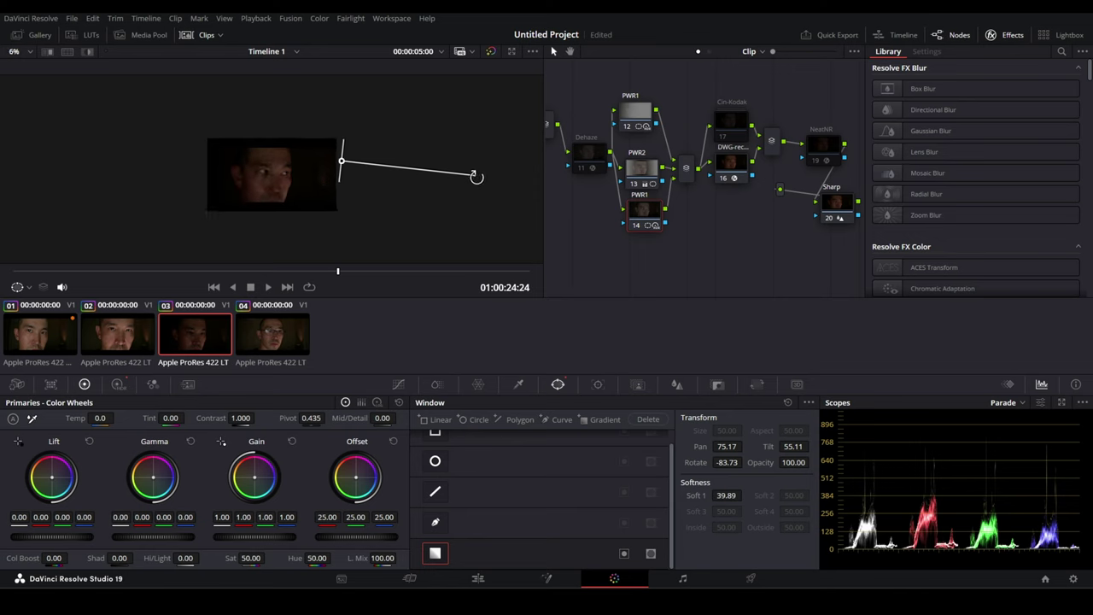
{"action": "left_click_drag", "start_coordinate": [475, 176], "coordinate": [195, 169]}
{"action": "left_click_drag", "start_coordinate": [342, 161], "coordinate": [409, 176]}
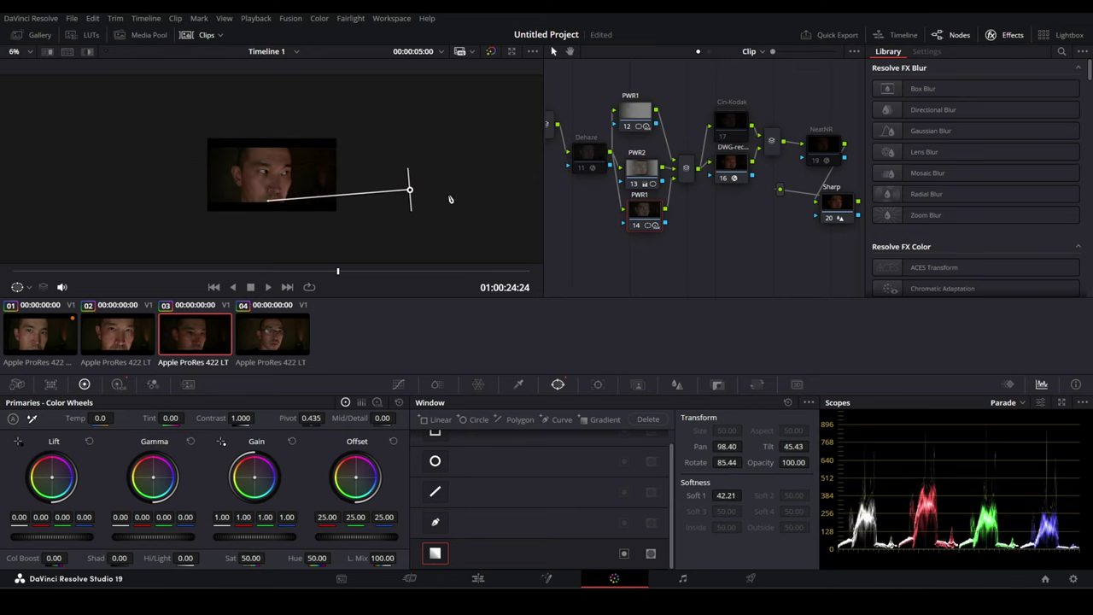
{"action": "mouse_move", "coordinate": [268, 186]}
{"action": "left_mouse_down"}
{"action": "mouse_move", "coordinate": [273, 165]}
{"action": "mouse_move", "coordinate": [258, 168]}
{"action": "left_mouse_up"}
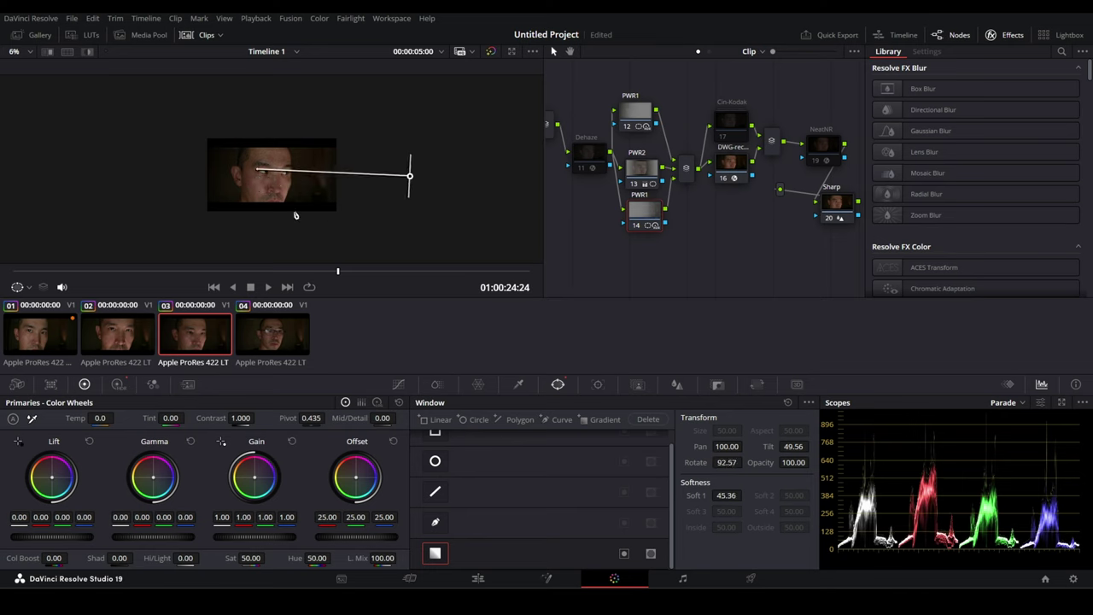
Step: Set the copied gradient's Global exposure to -0.50 and play back to review
{"action": "scroll", "coordinate": [289, 216], "scroll_direction": "up", "scroll_amount": 2}
{"action": "scroll", "coordinate": [290, 216], "scroll_direction": "up", "scroll_amount": 1}
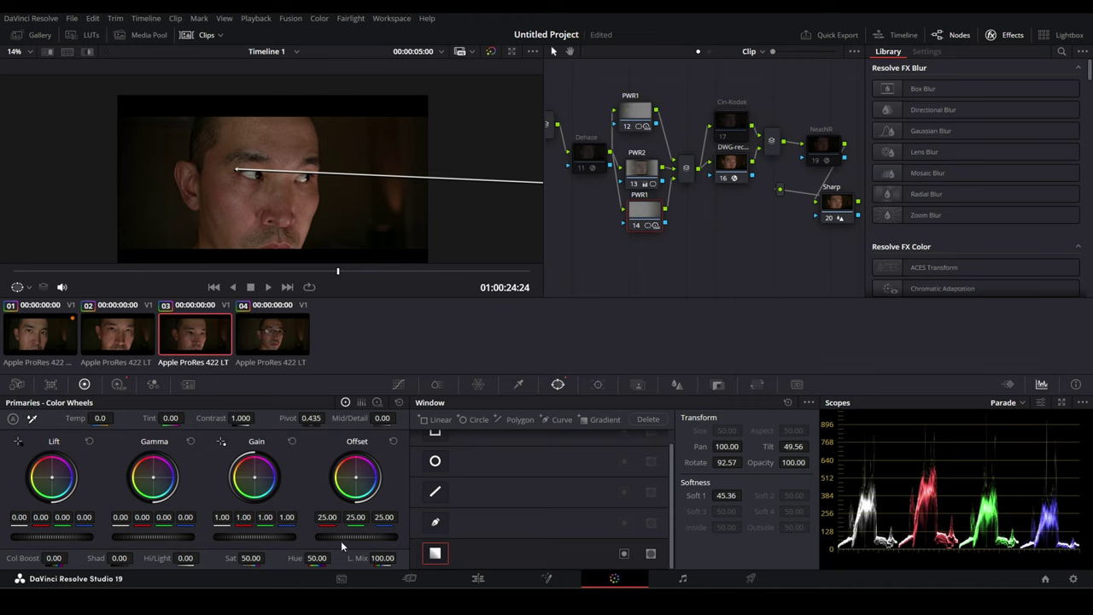
{"action": "left_click", "coordinate": [119, 384]}
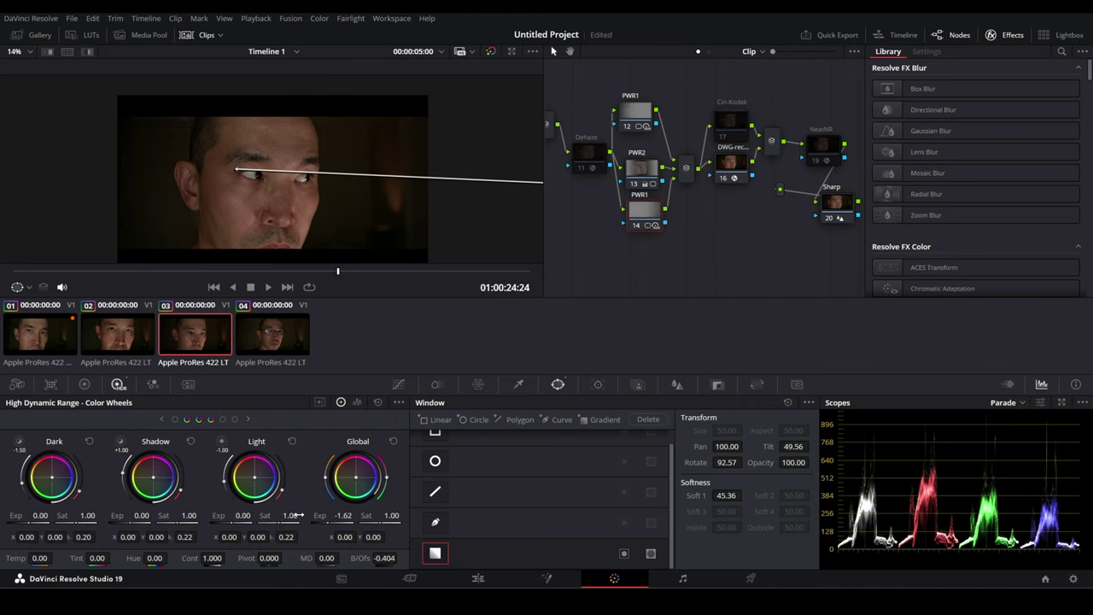
{"action": "left_click_drag", "start_coordinate": [327, 523], "coordinate": [367, 524]}
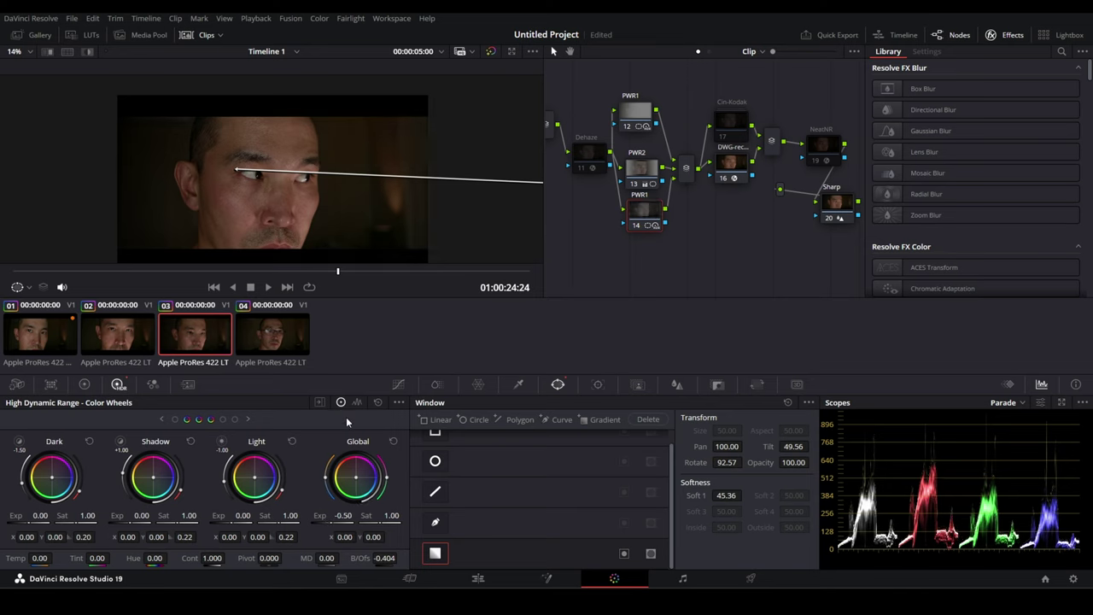
{"action": "key", "text": "j"}
{"action": "key", "text": "j"}
{"action": "key", "text": "j"}
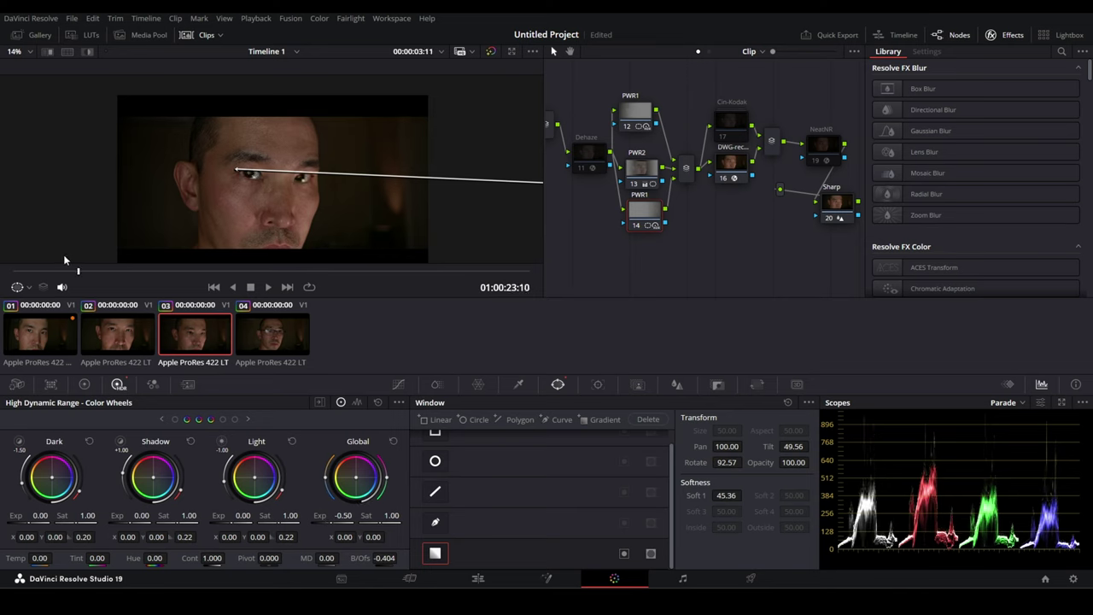
Step: On clip 02's PWR1 node, add and invert a circle window over the face, then set B/Ofs to -0.319
{"action": "left_click", "coordinate": [116, 335]}
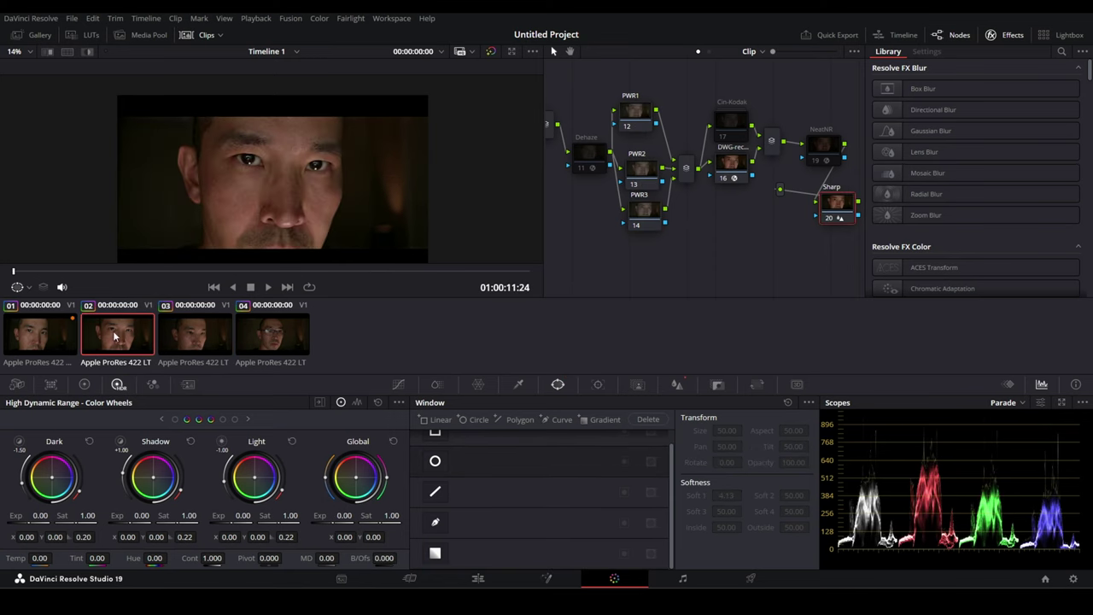
{"action": "left_click_drag", "start_coordinate": [14, 275], "coordinate": [499, 269]}
{"action": "left_click_drag", "start_coordinate": [305, 272], "coordinate": [83, 272]}
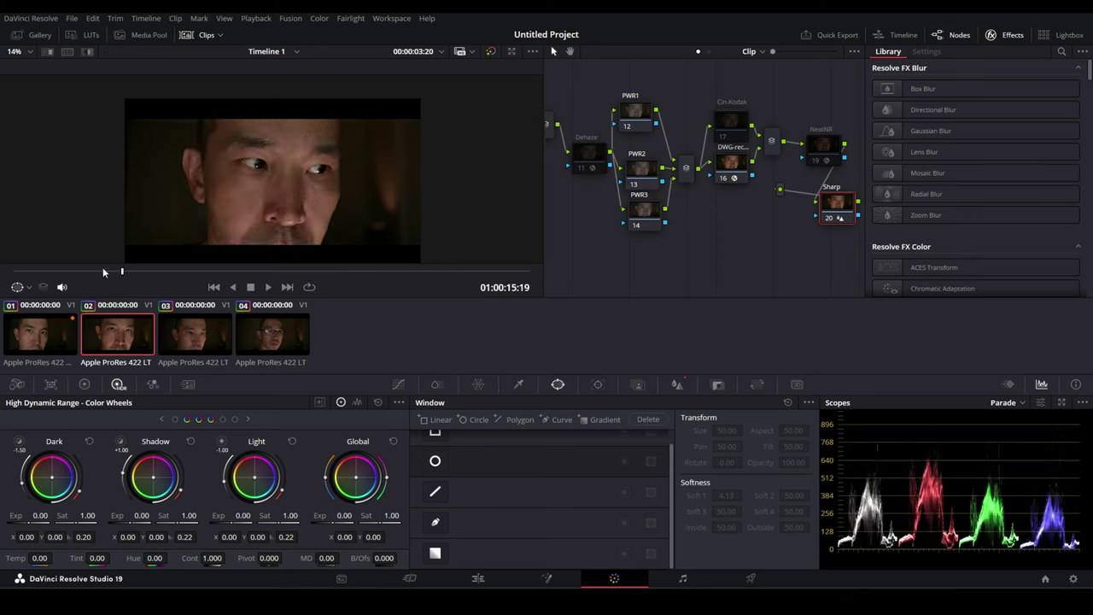
{"action": "left_click", "coordinate": [633, 112]}
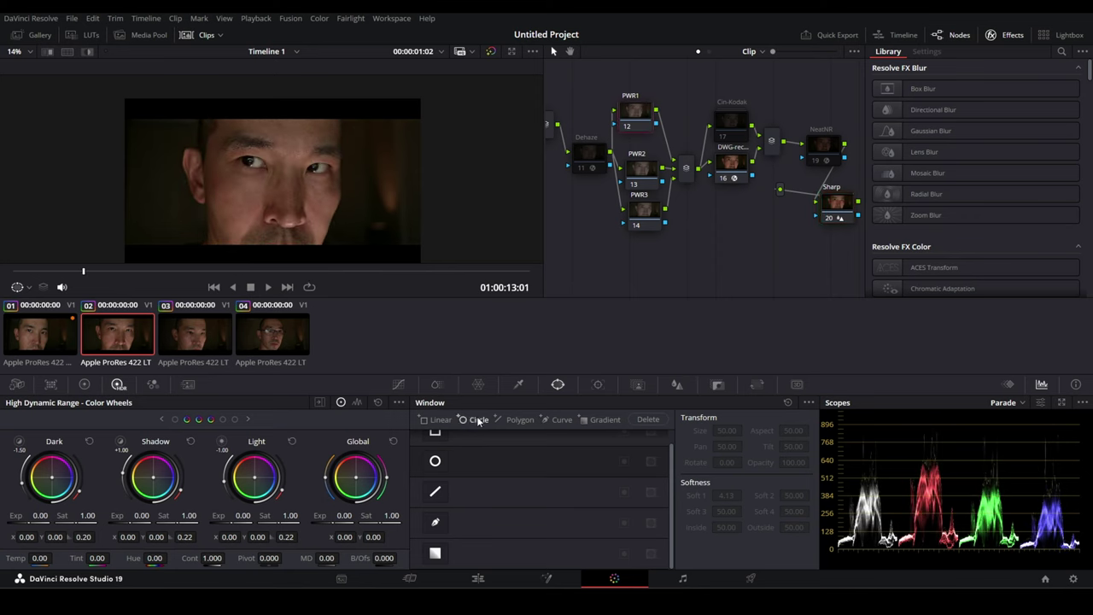
{"action": "left_click", "coordinate": [435, 461]}
{"action": "mouse_move", "coordinate": [273, 234]}
{"action": "left_mouse_down"}
{"action": "mouse_move", "coordinate": [312, 228]}
{"action": "mouse_move", "coordinate": [279, 249]}
{"action": "mouse_move", "coordinate": [290, 280]}
{"action": "left_mouse_up"}
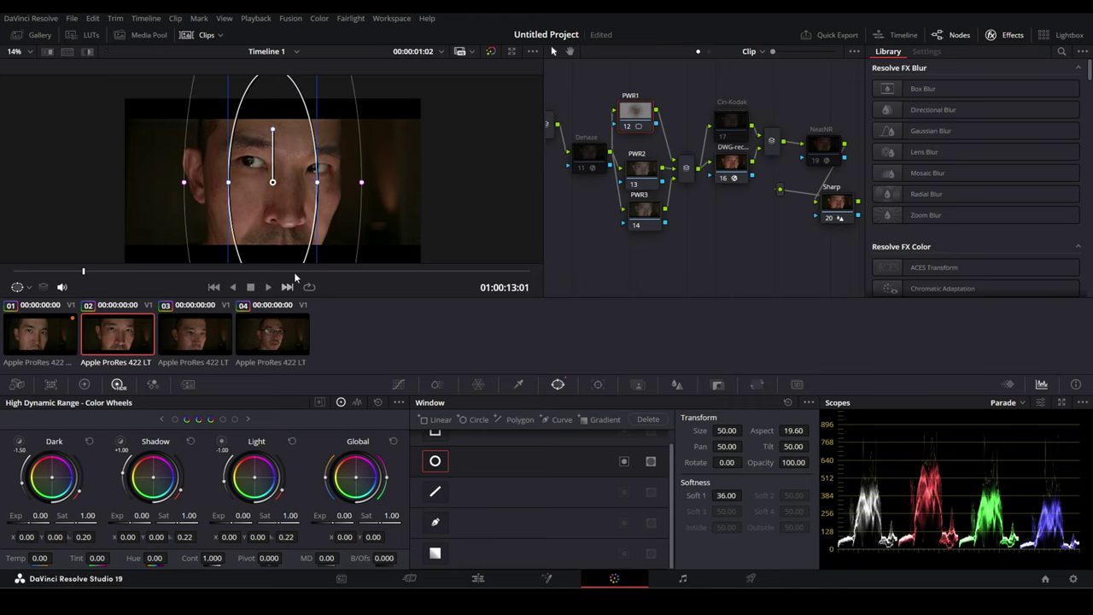
{"action": "mouse_move", "coordinate": [320, 182]}
{"action": "left_mouse_down"}
{"action": "mouse_move", "coordinate": [370, 186]}
{"action": "mouse_move", "coordinate": [352, 185]}
{"action": "left_mouse_up"}
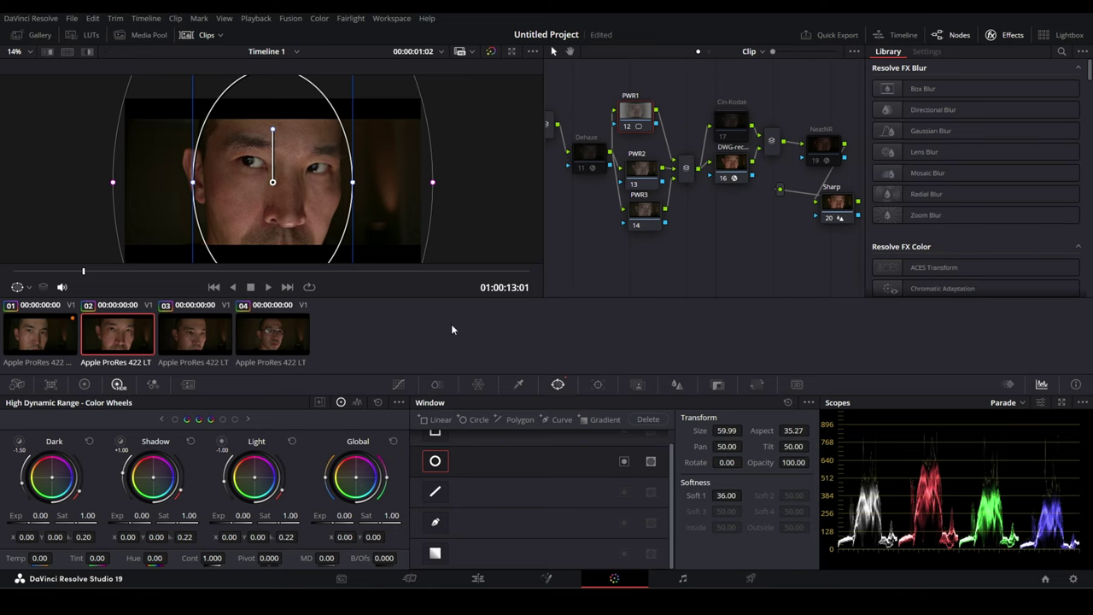
{"action": "left_click", "coordinate": [624, 462]}
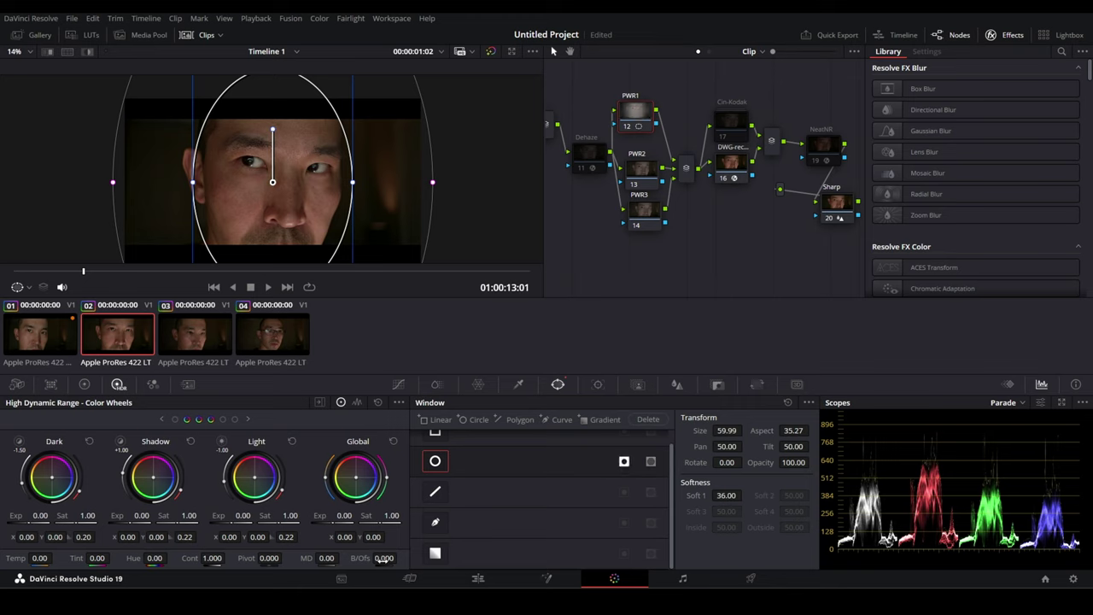
{"action": "left_click_drag", "start_coordinate": [384, 557], "coordinate": [359, 558]}
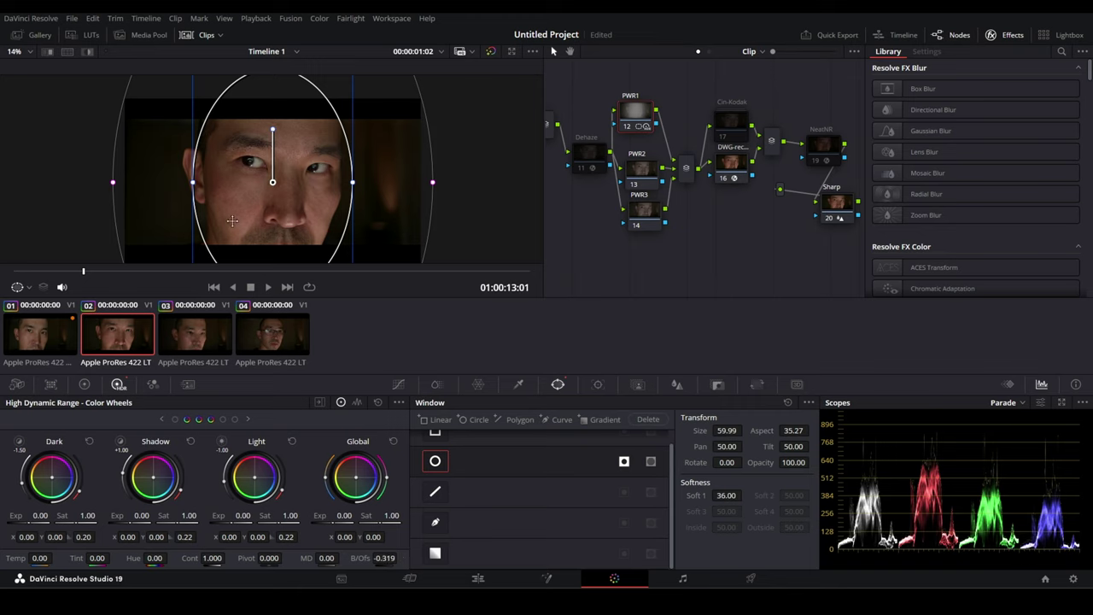
Step: Compare clips 01 and 02, then nudge clip 02's Global balance to X 0.02, Y -0.02
{"action": "left_click", "coordinate": [44, 344]}
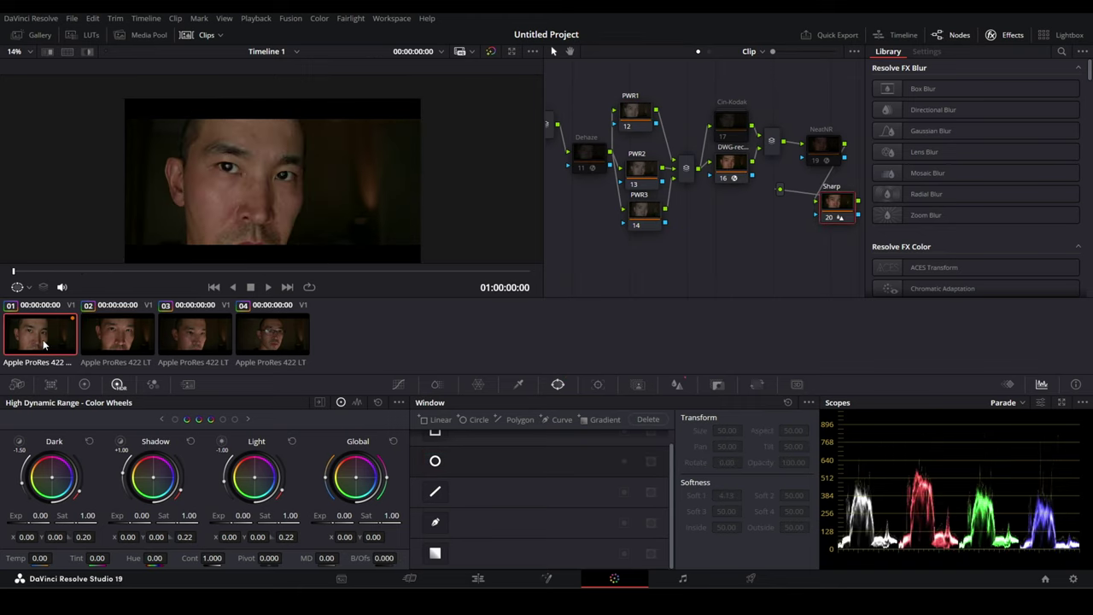
{"action": "left_click", "coordinate": [114, 344]}
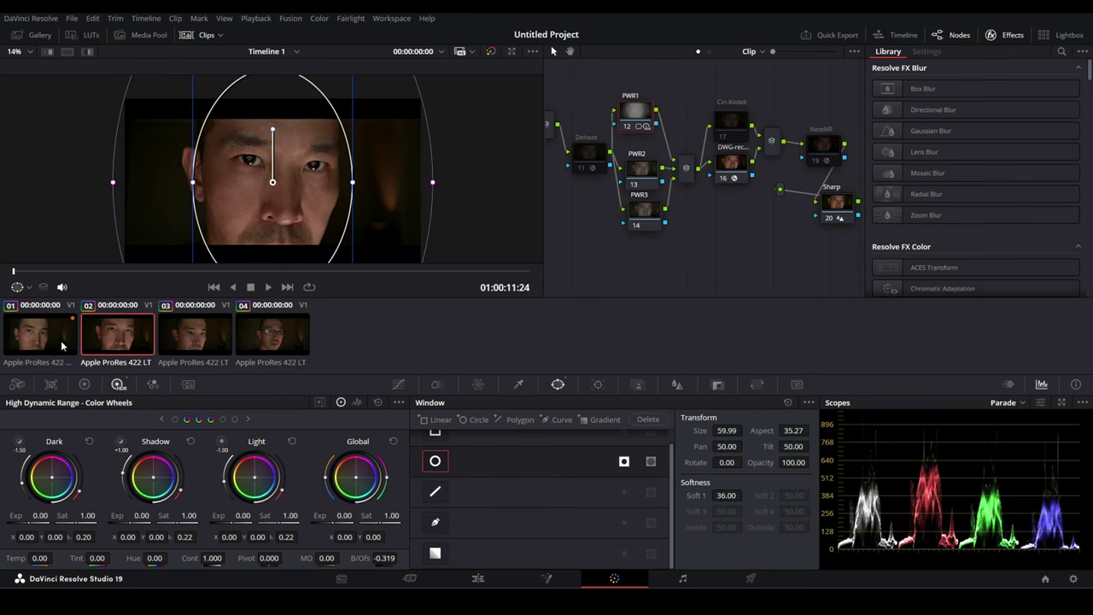
{"action": "left_click", "coordinate": [45, 344]}
{"action": "left_click", "coordinate": [107, 341]}
{"action": "left_click_drag", "start_coordinate": [358, 482], "coordinate": [362, 485]}
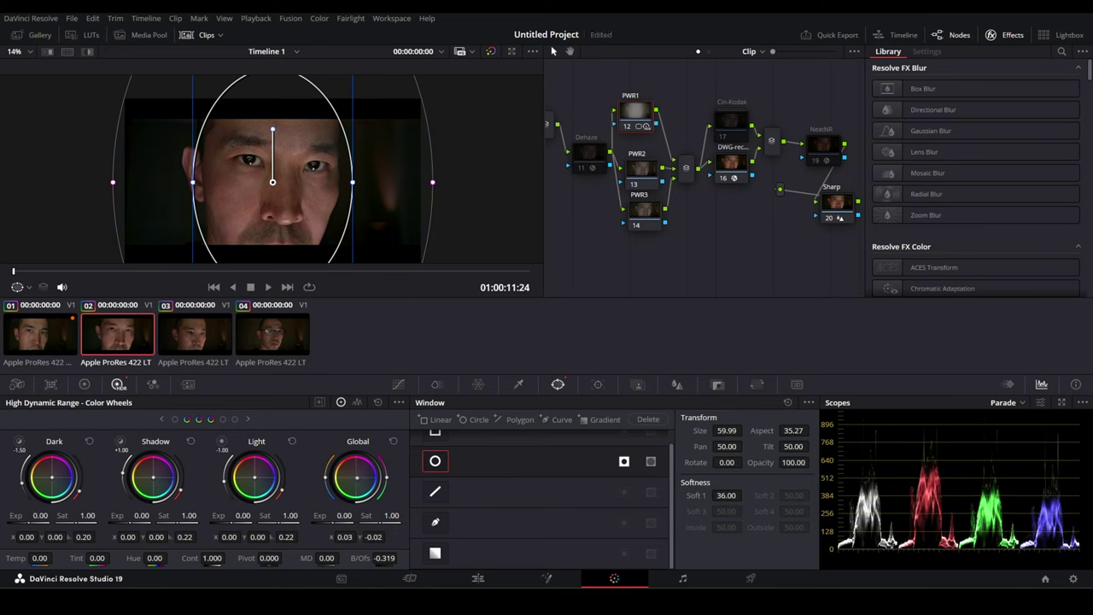
{"action": "left_click_drag", "start_coordinate": [362, 485], "coordinate": [361, 484]}
Step: Check clip 02 against clip 03 by scrubbing, then move to clip 03
{"action": "left_click", "coordinate": [221, 343]}
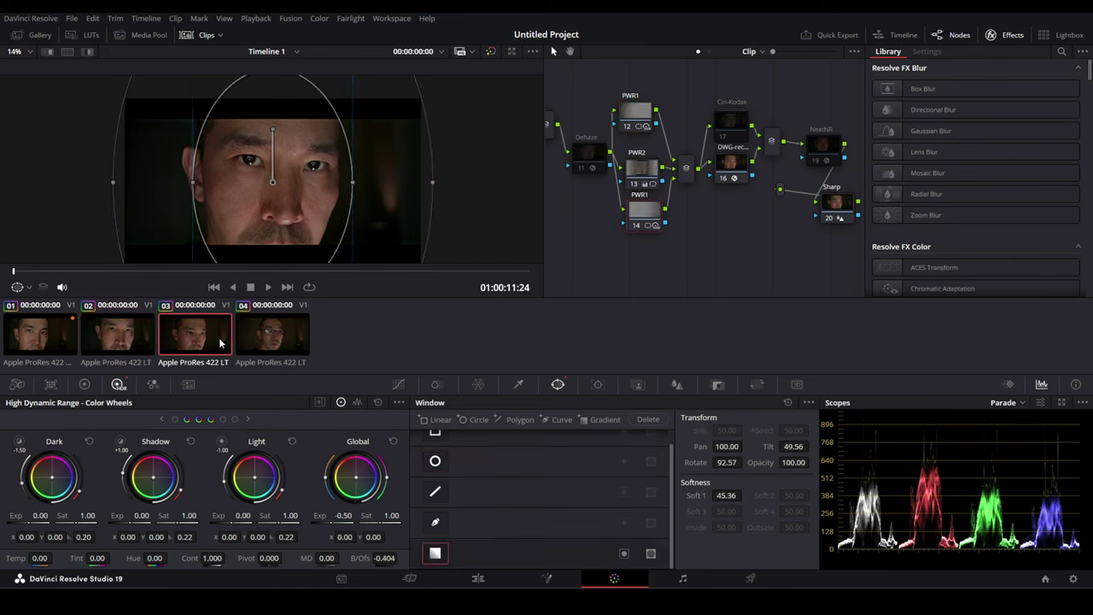
{"action": "left_click", "coordinate": [128, 342]}
{"action": "left_click", "coordinate": [662, 168]}
{"action": "mouse_move", "coordinate": [15, 273]}
{"action": "left_mouse_down"}
{"action": "mouse_move", "coordinate": [485, 271]}
{"action": "mouse_move", "coordinate": [99, 275]}
{"action": "left_mouse_up"}
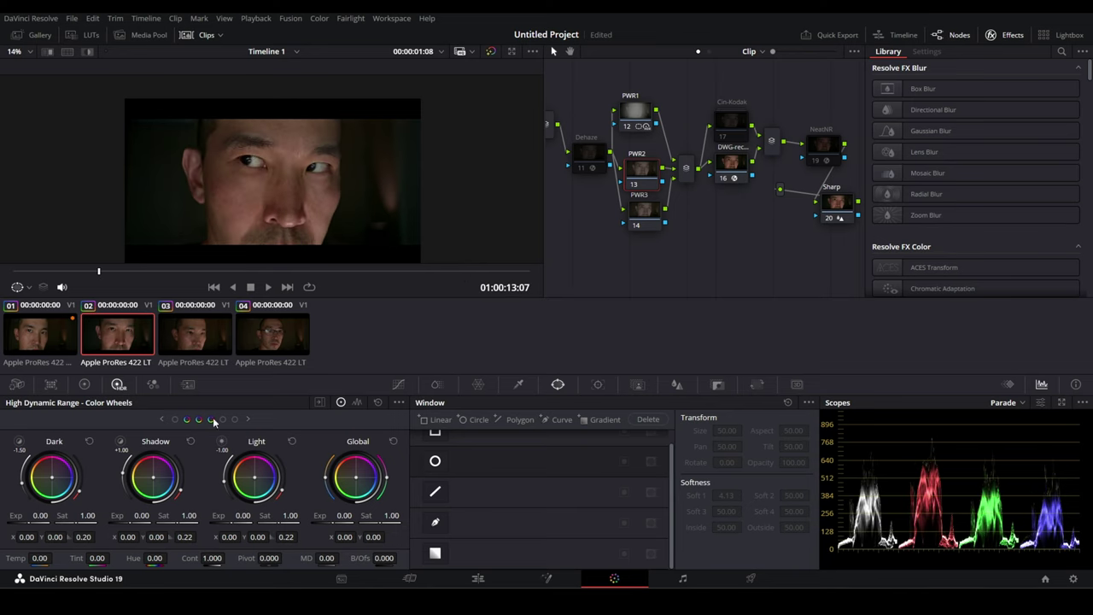
{"action": "left_click", "coordinate": [635, 114]}
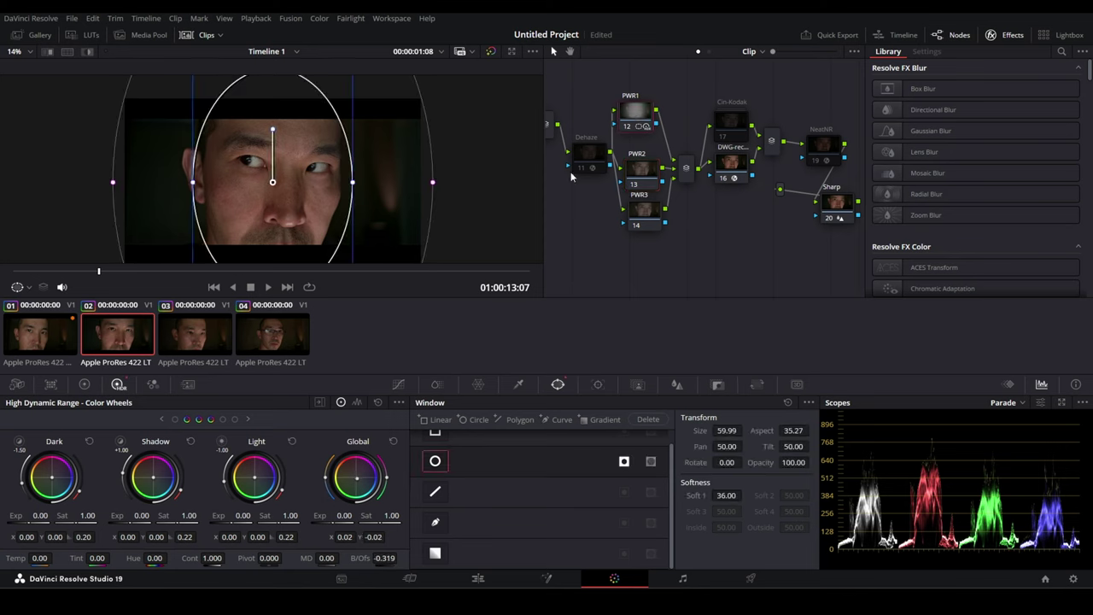
{"action": "left_click", "coordinate": [207, 335]}
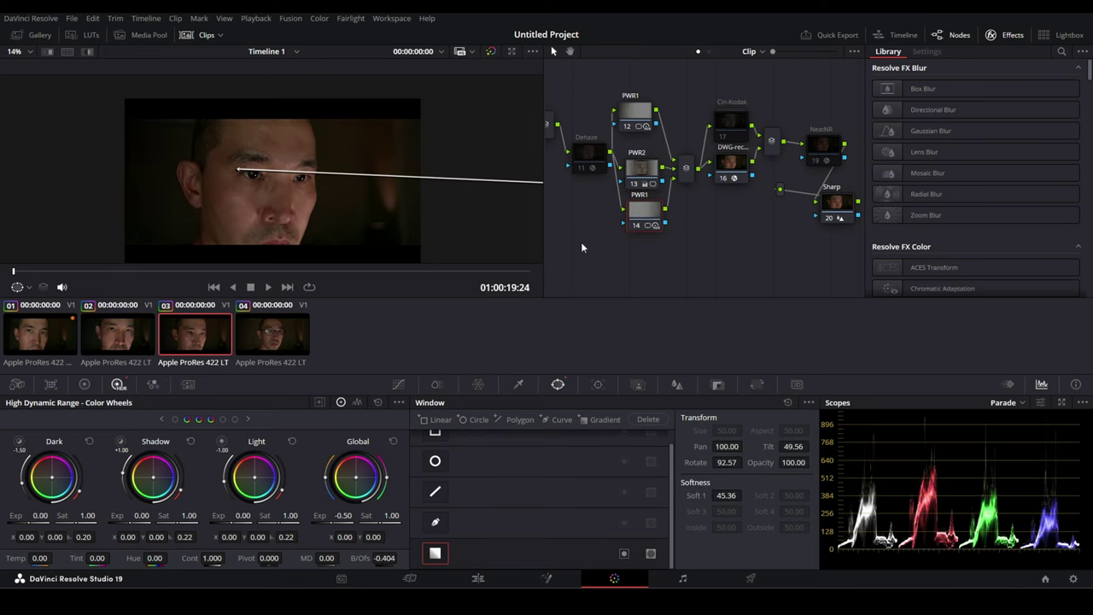
Step: Add a parallel node after clip 03's PWR1 and paste the face oval grade onto it. Pan the oval left and set its softness to 62.14
{"action": "right_click", "coordinate": [646, 217]}
{"action": "mouse_move", "coordinate": [753, 272]}
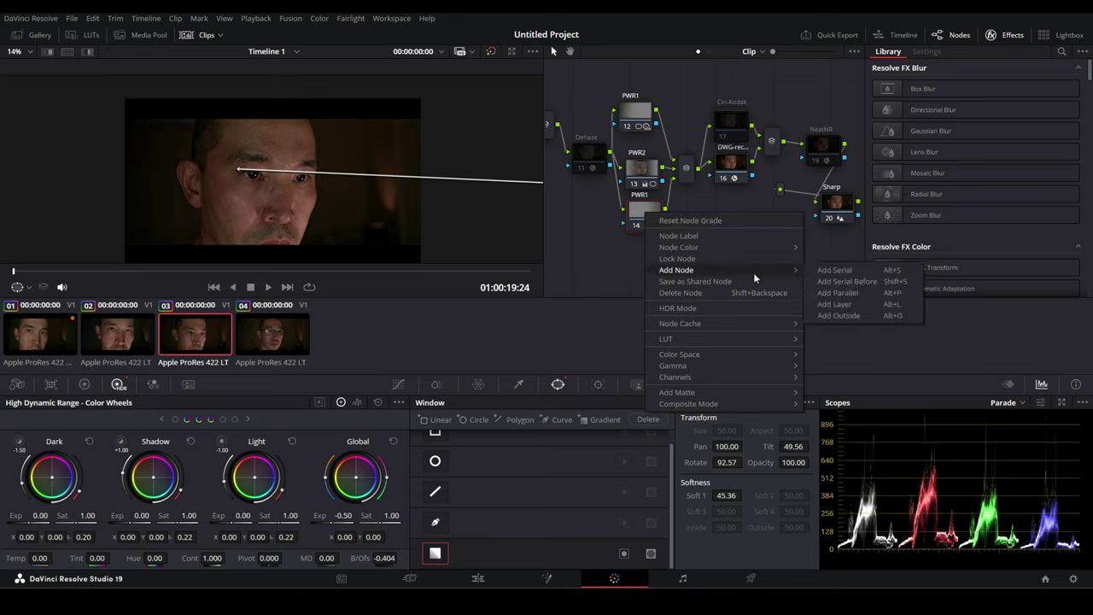
{"action": "left_click", "coordinate": [871, 292]}
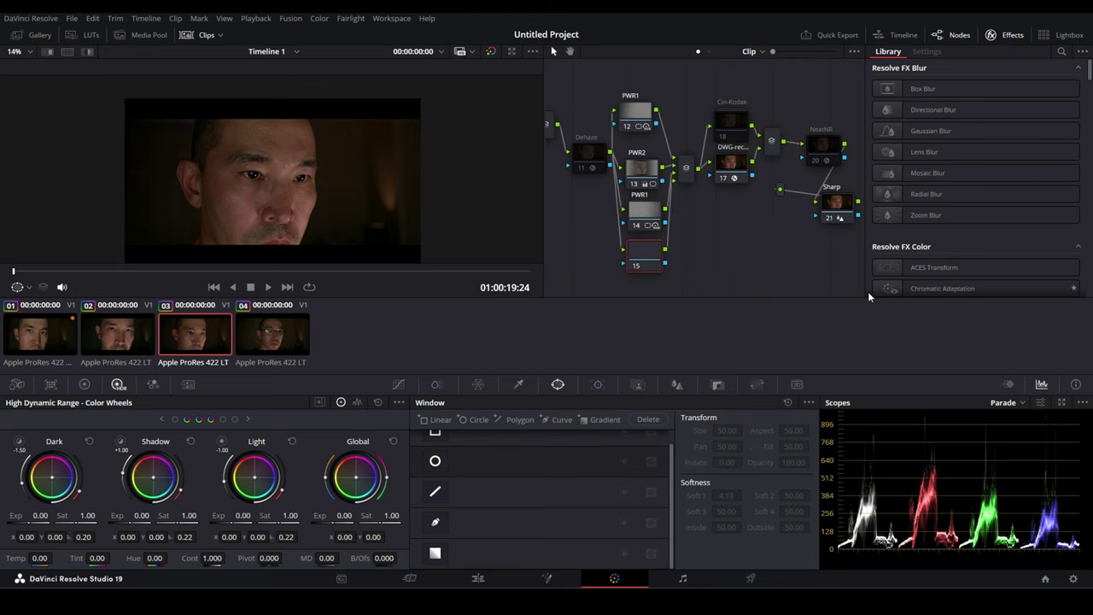
{"action": "key", "text": "ctrl+v"}
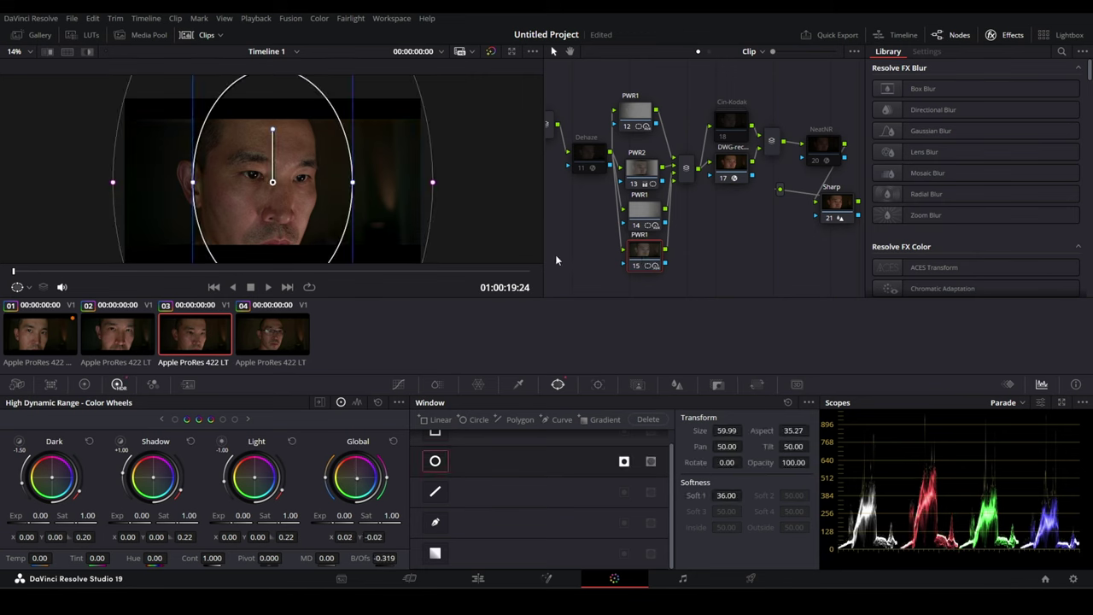
{"action": "left_click_drag", "start_coordinate": [269, 185], "coordinate": [252, 182]}
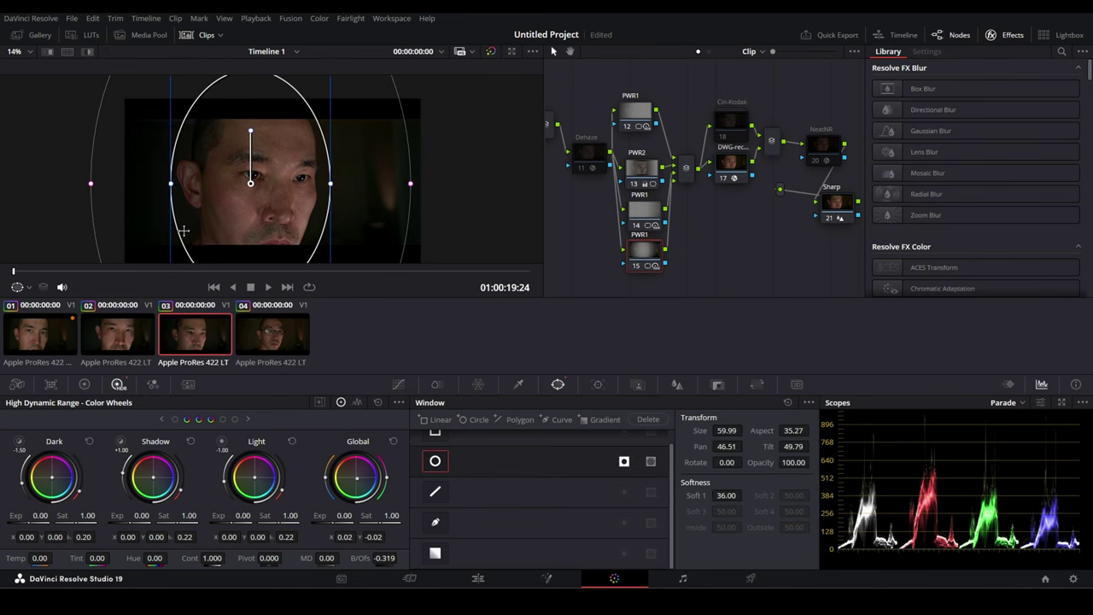
{"action": "left_click", "coordinate": [333, 271]}
{"action": "left_click_drag", "start_coordinate": [354, 271], "coordinate": [233, 271]}
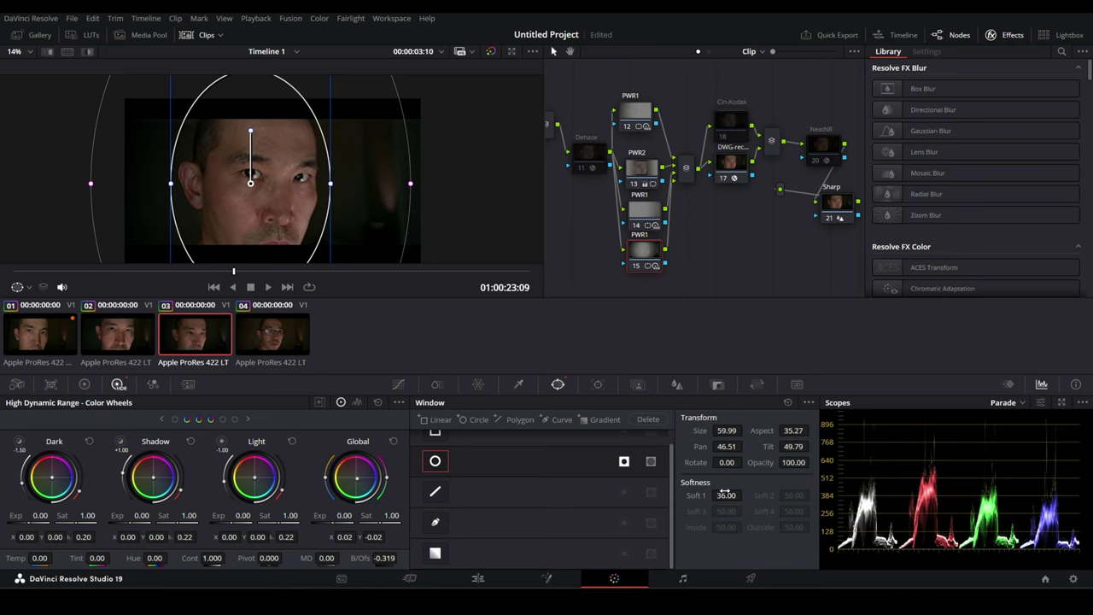
{"action": "left_click_drag", "start_coordinate": [725, 495], "coordinate": [768, 495]}
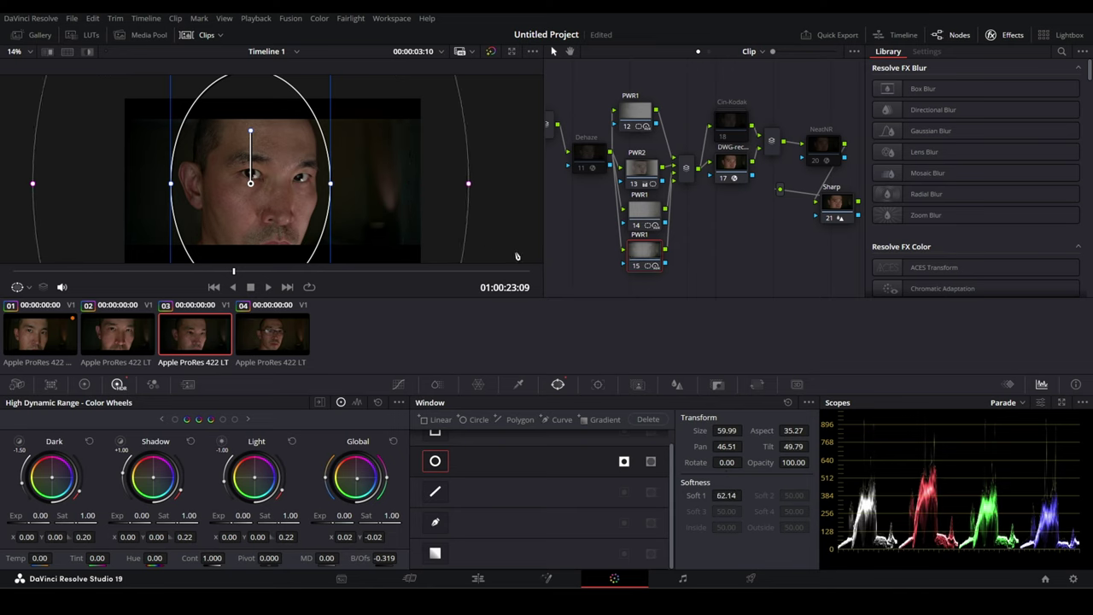
Step: Review clip 03, shrink node 15's oval face window, then switch back to clip 02
{"action": "left_click", "coordinate": [730, 177]}
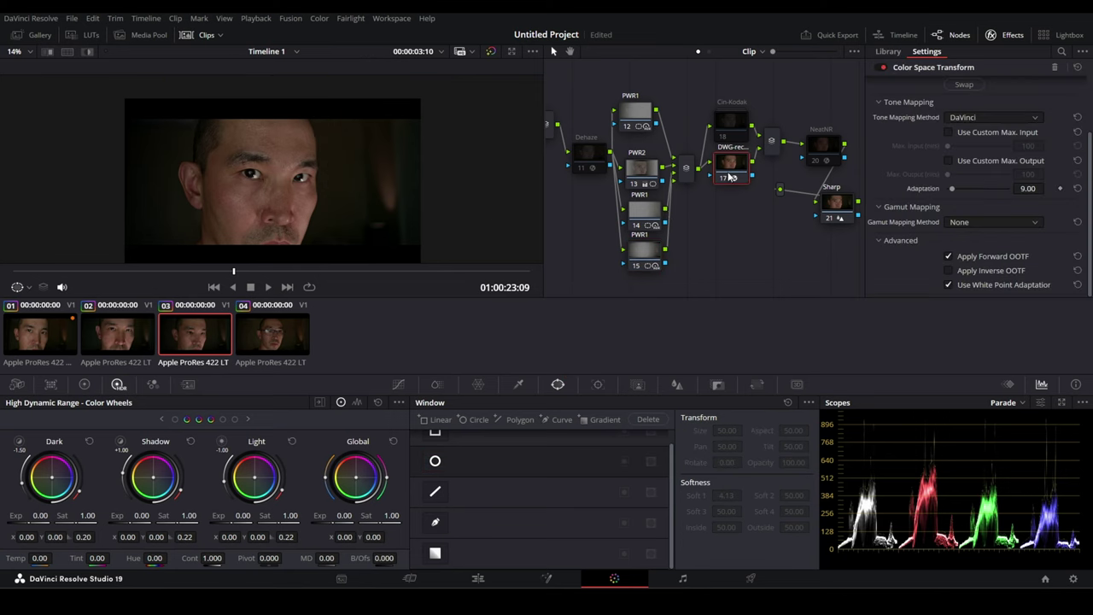
{"action": "left_click_drag", "start_coordinate": [241, 275], "coordinate": [178, 278]}
{"action": "mouse_move", "coordinate": [472, 283]}
{"action": "left_mouse_down"}
{"action": "mouse_move", "coordinate": [167, 288]}
{"action": "mouse_move", "coordinate": [259, 266]}
{"action": "left_mouse_up"}
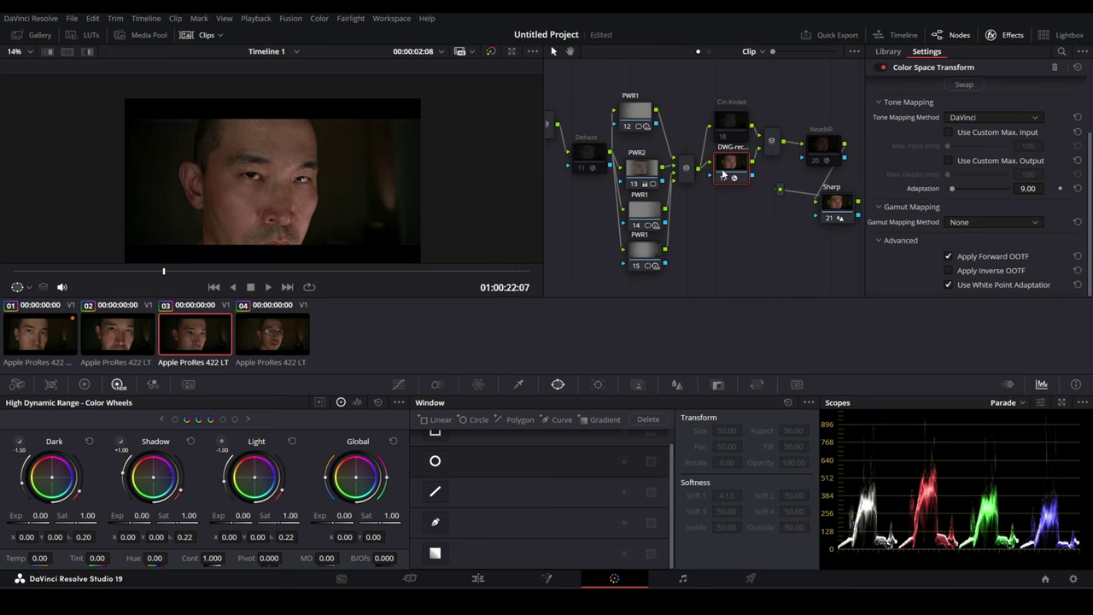
{"action": "left_click", "coordinate": [641, 265]}
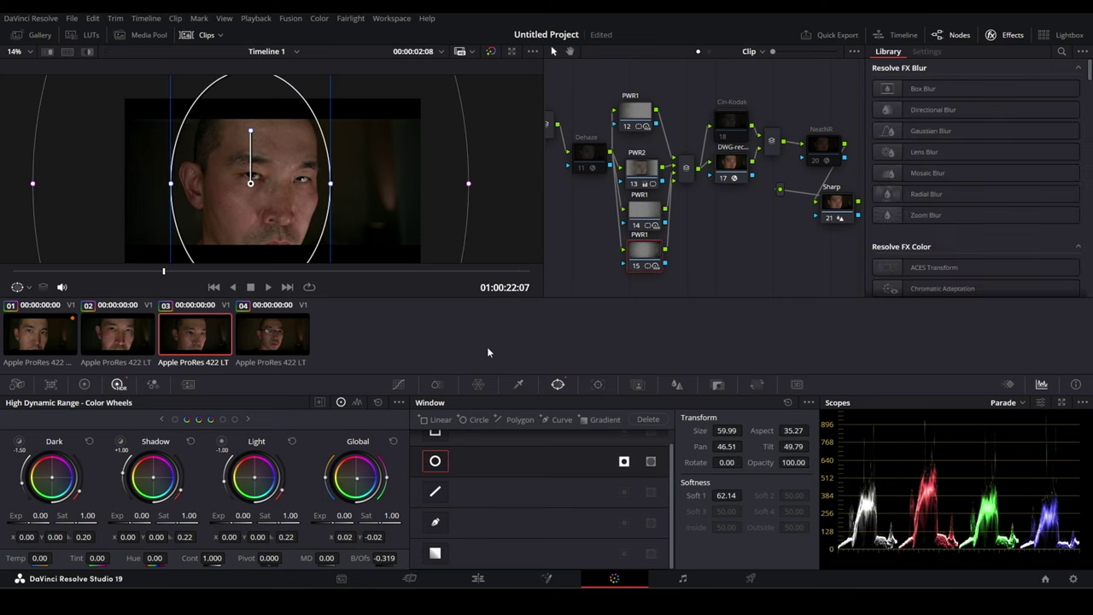
{"action": "scroll", "coordinate": [474, 205], "scroll_direction": "down", "scroll_amount": 3}
{"action": "scroll", "coordinate": [461, 185], "scroll_direction": "down", "scroll_amount": 2}
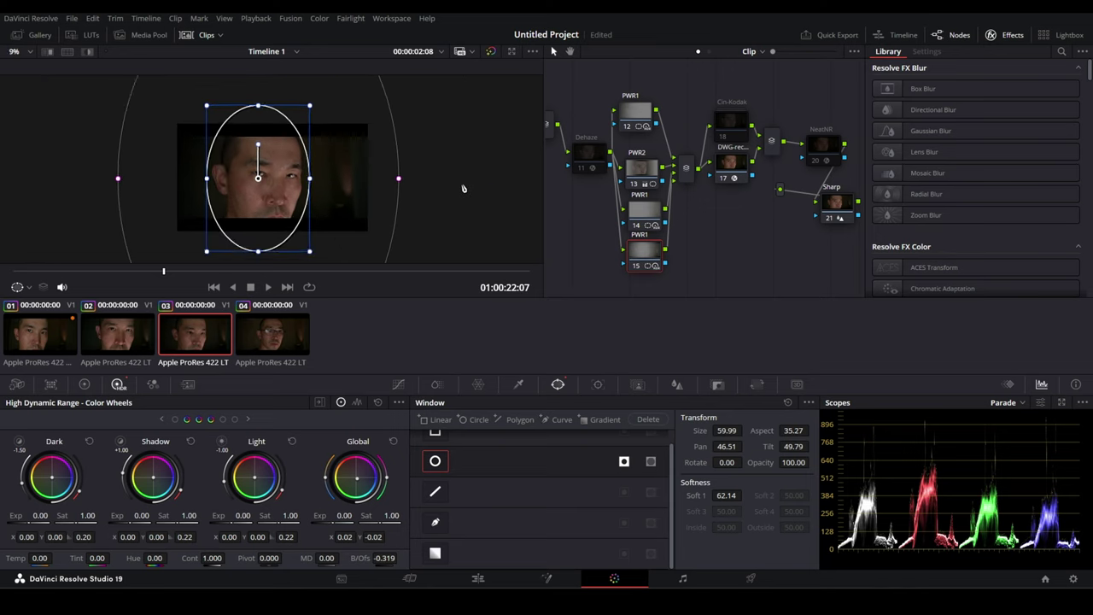
{"action": "left_click_drag", "start_coordinate": [304, 113], "coordinate": [295, 127]}
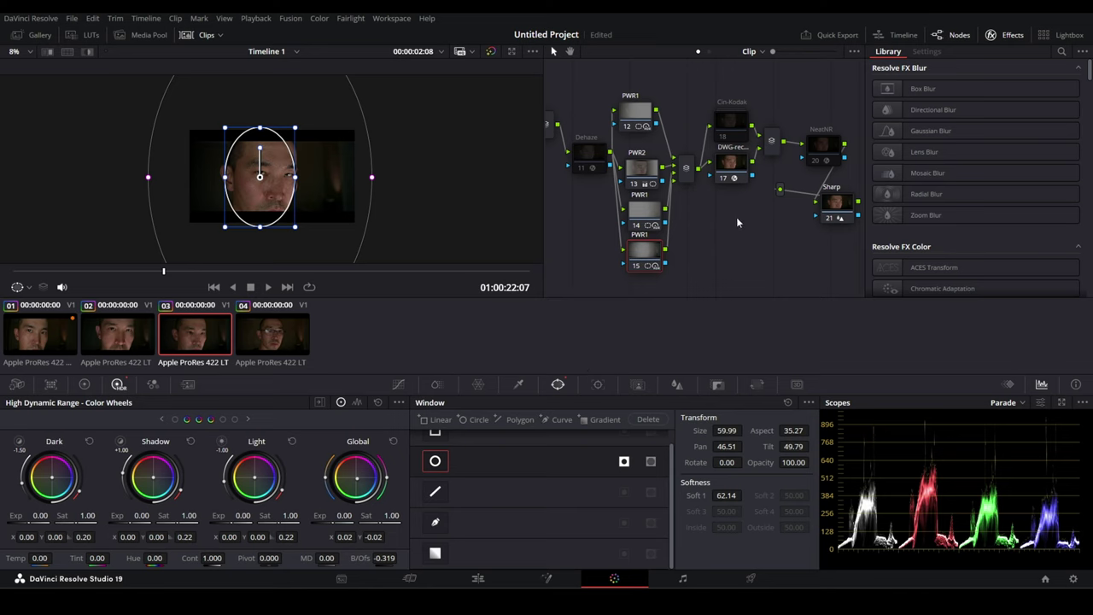
{"action": "left_click", "coordinate": [728, 165]}
{"action": "scroll", "coordinate": [275, 213], "scroll_direction": "up", "scroll_amount": 3}
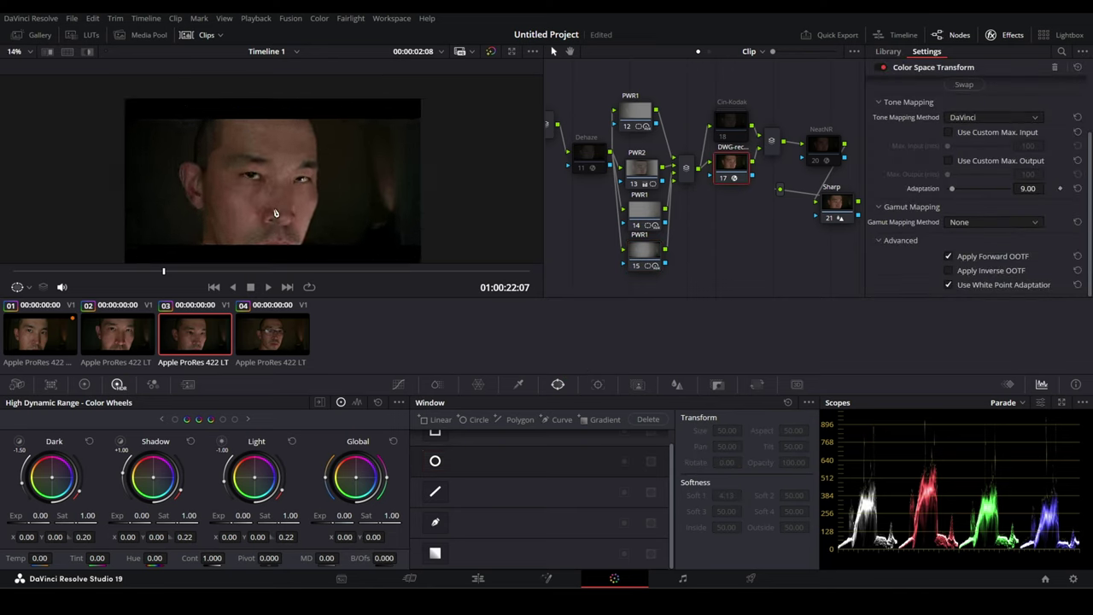
{"action": "left_click", "coordinate": [101, 342]}
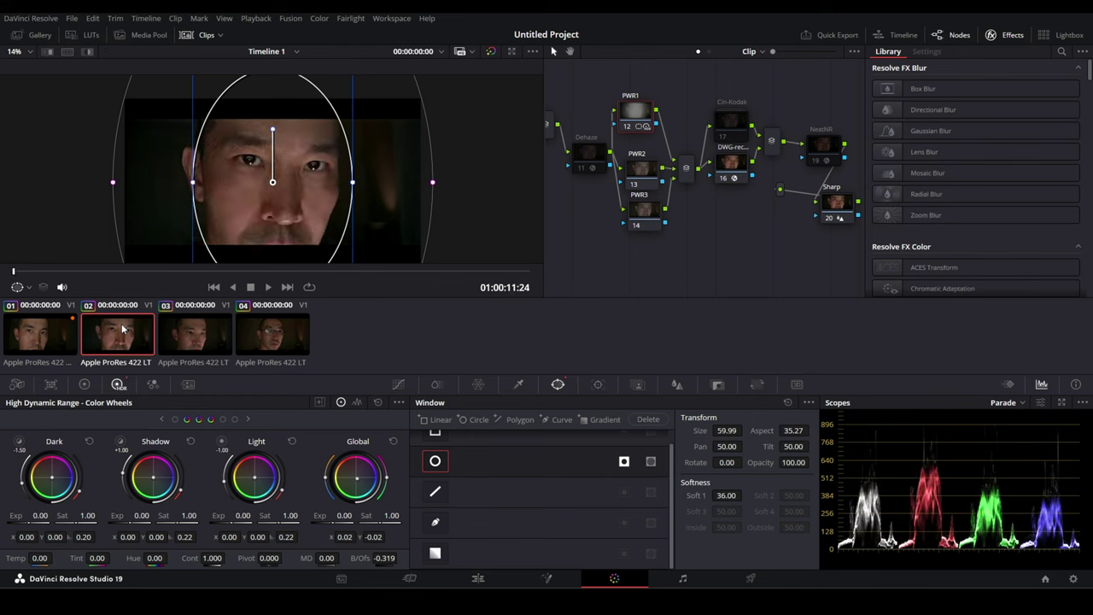
Step: On clip 01, enable a circle window on node 13 and shift it left onto the face
{"action": "left_click", "coordinate": [52, 346]}
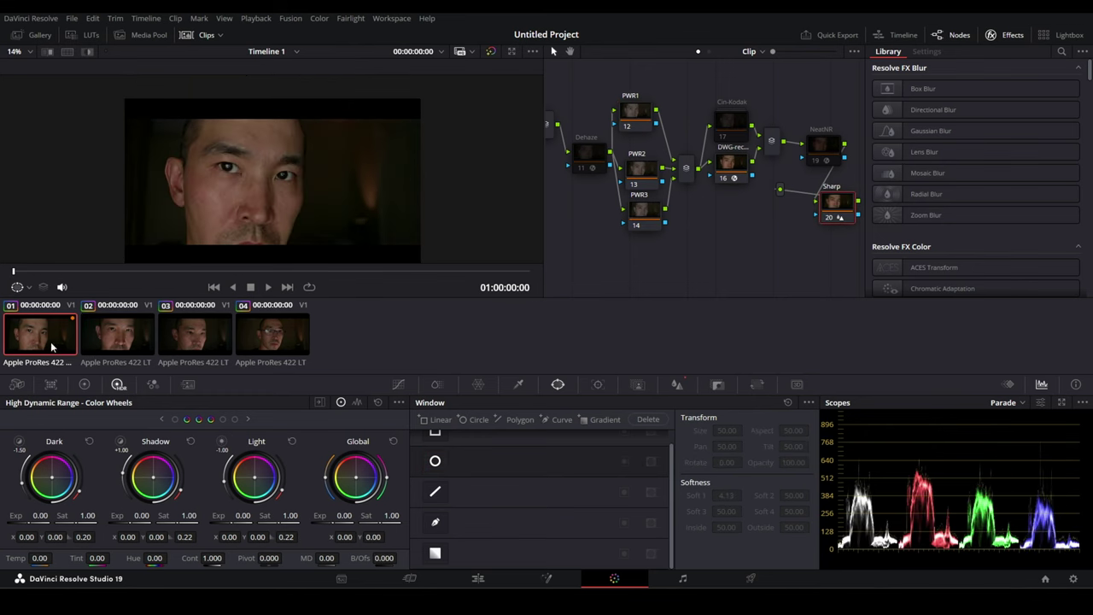
{"action": "left_click", "coordinate": [639, 178]}
{"action": "left_click", "coordinate": [434, 460]}
{"action": "left_click_drag", "start_coordinate": [281, 181], "coordinate": [246, 181]}
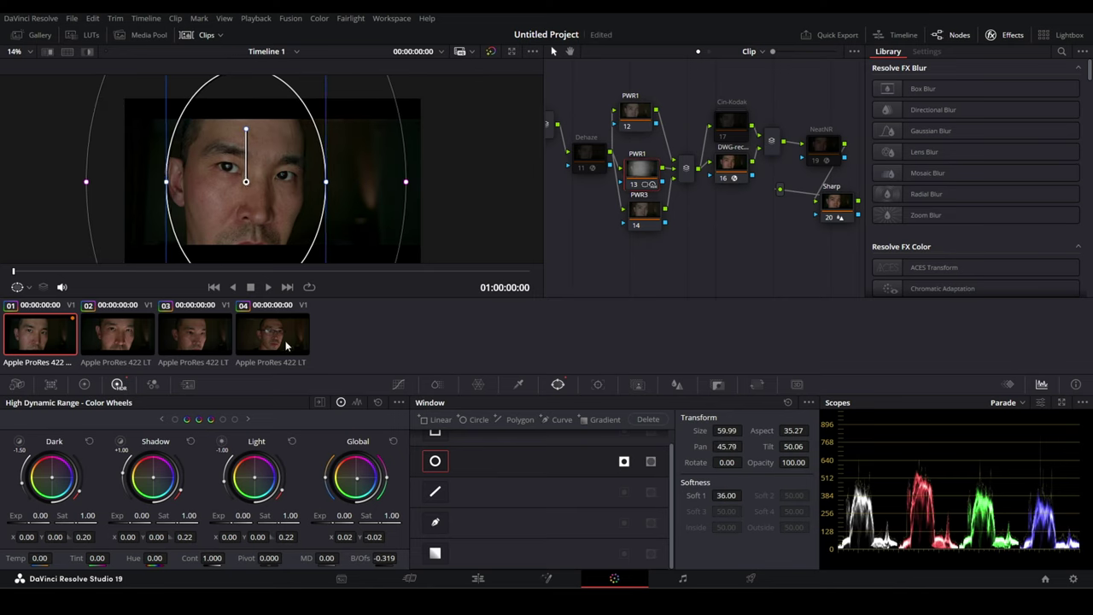
Step: Paste the face-window grade onto clip 04's node 14 and shrink the oval to fit the face
{"action": "left_click", "coordinate": [286, 346]}
{"action": "left_click", "coordinate": [649, 221]}
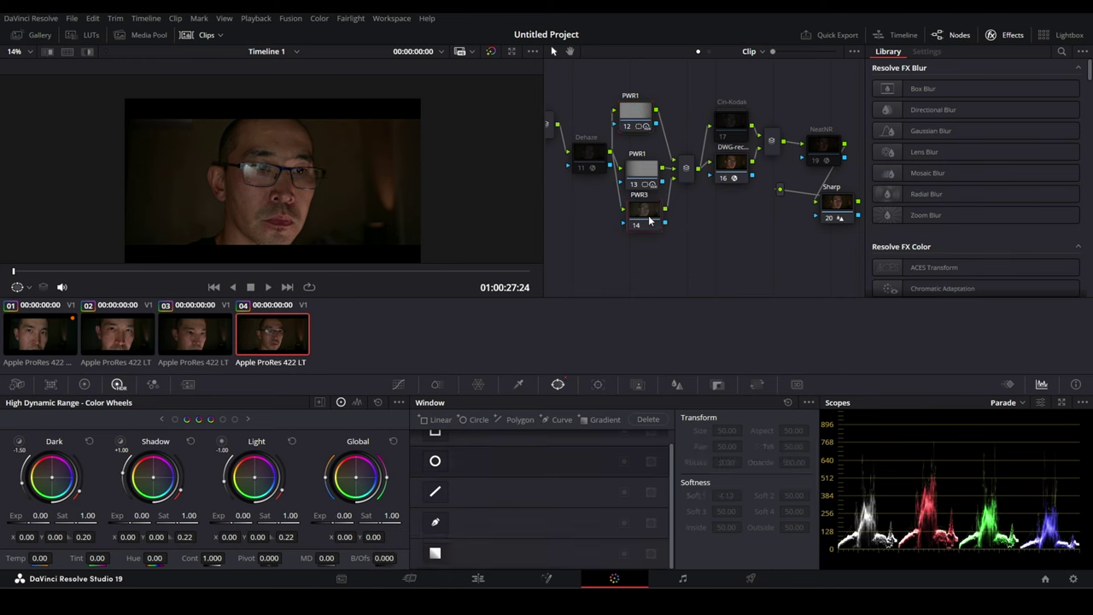
{"action": "key", "text": "ctrl+z"}
{"action": "scroll", "coordinate": [411, 254], "scroll_direction": "down", "scroll_amount": 5}
{"action": "mouse_move", "coordinate": [325, 104]}
{"action": "left_mouse_down"}
{"action": "mouse_move", "coordinate": [318, 161]}
{"action": "mouse_move", "coordinate": [197, 212]}
{"action": "mouse_move", "coordinate": [312, 185]}
{"action": "left_mouse_up"}
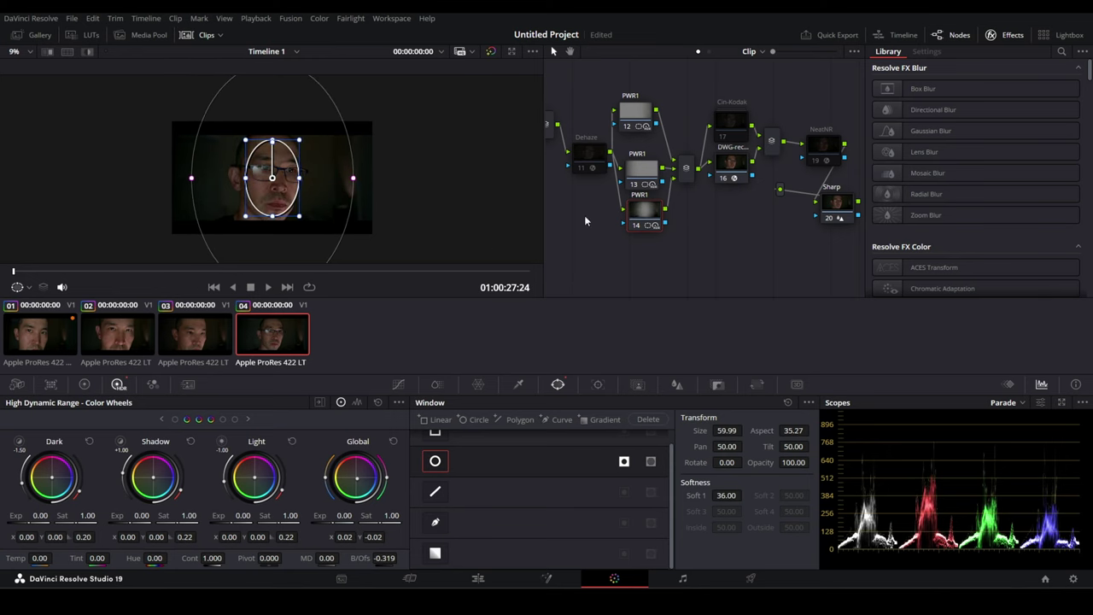
Step: Step through clips 03, 02 and 01 to compare grades, then scrub clip 01
{"action": "left_click", "coordinate": [730, 167]}
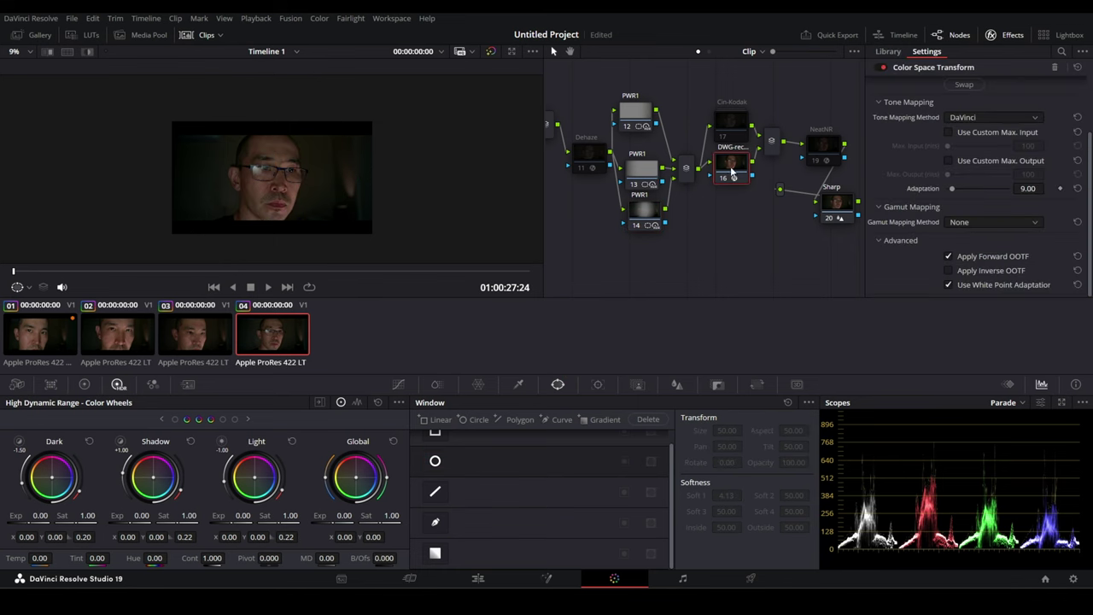
{"action": "scroll", "coordinate": [274, 215], "scroll_direction": "up", "scroll_amount": 3}
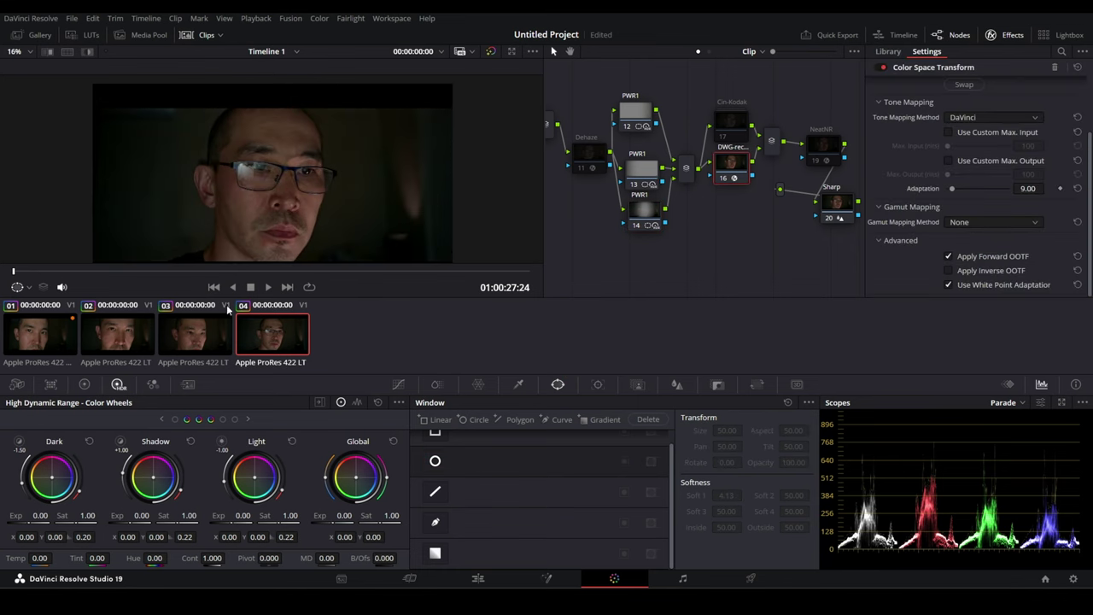
{"action": "left_click", "coordinate": [216, 340]}
{"action": "left_click", "coordinate": [120, 349]}
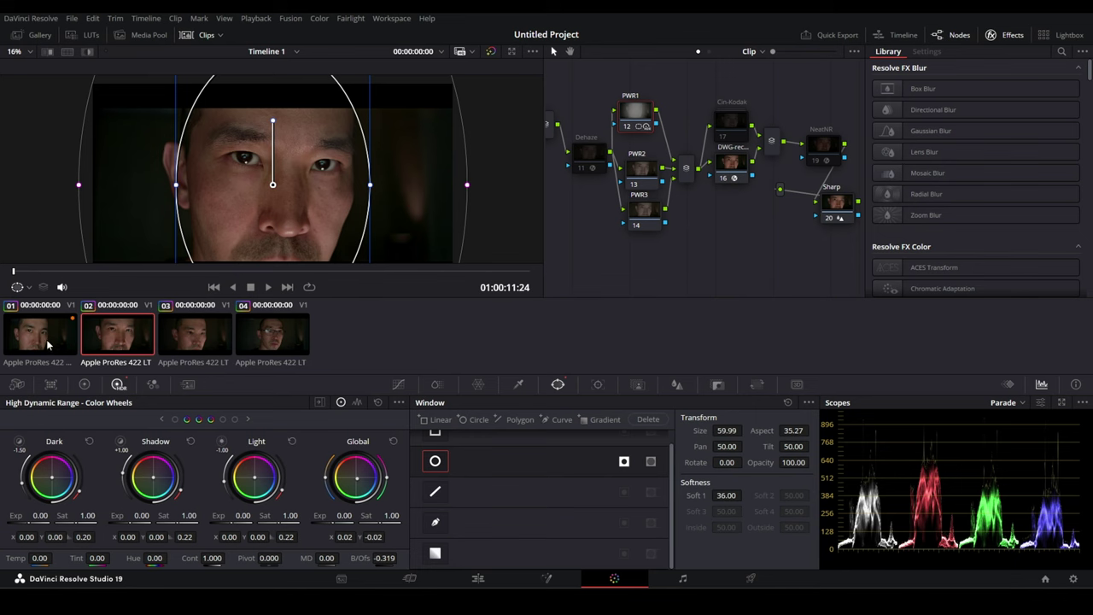
{"action": "left_click", "coordinate": [42, 344]}
{"action": "left_click", "coordinate": [121, 343]}
{"action": "left_click", "coordinate": [56, 342]}
{"action": "mouse_move", "coordinate": [15, 273]}
{"action": "left_mouse_down"}
{"action": "mouse_move", "coordinate": [111, 275]}
{"action": "mouse_move", "coordinate": [99, 273]}
{"action": "left_mouse_up"}
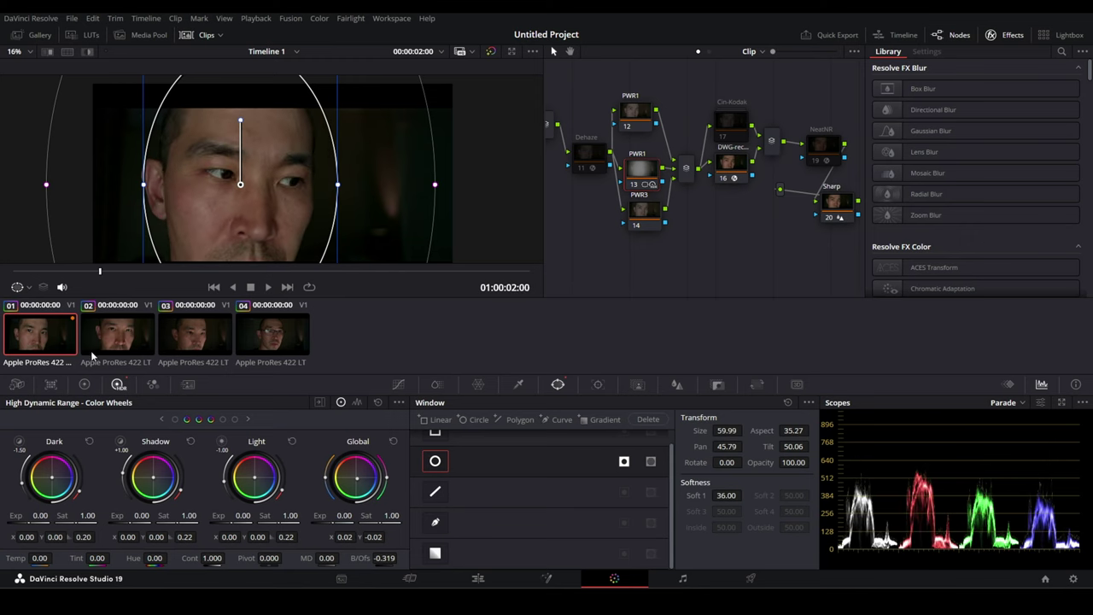
Step: Display the DWG-ARRI node's CineMatch settings: Input Space DWG DI, Temp -1142, Tint 8.2
{"action": "left_click_drag", "start_coordinate": [607, 219], "coordinate": [823, 214]}
{"action": "left_click_drag", "start_coordinate": [629, 200], "coordinate": [794, 219]}
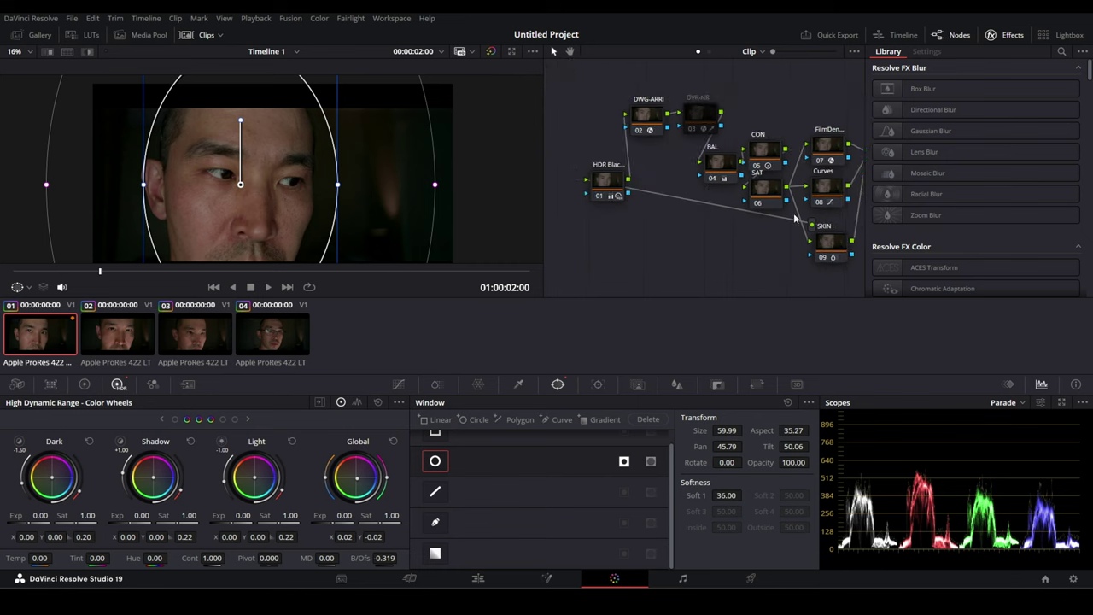
{"action": "left_click", "coordinate": [647, 116]}
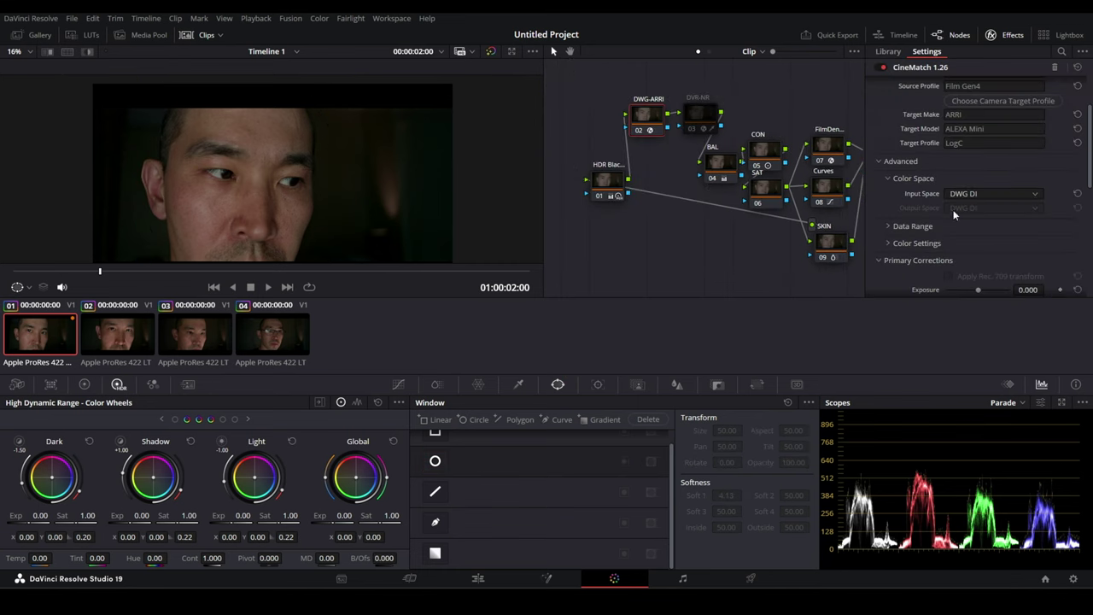
{"action": "scroll", "coordinate": [1035, 213], "scroll_direction": "down", "scroll_amount": 2}
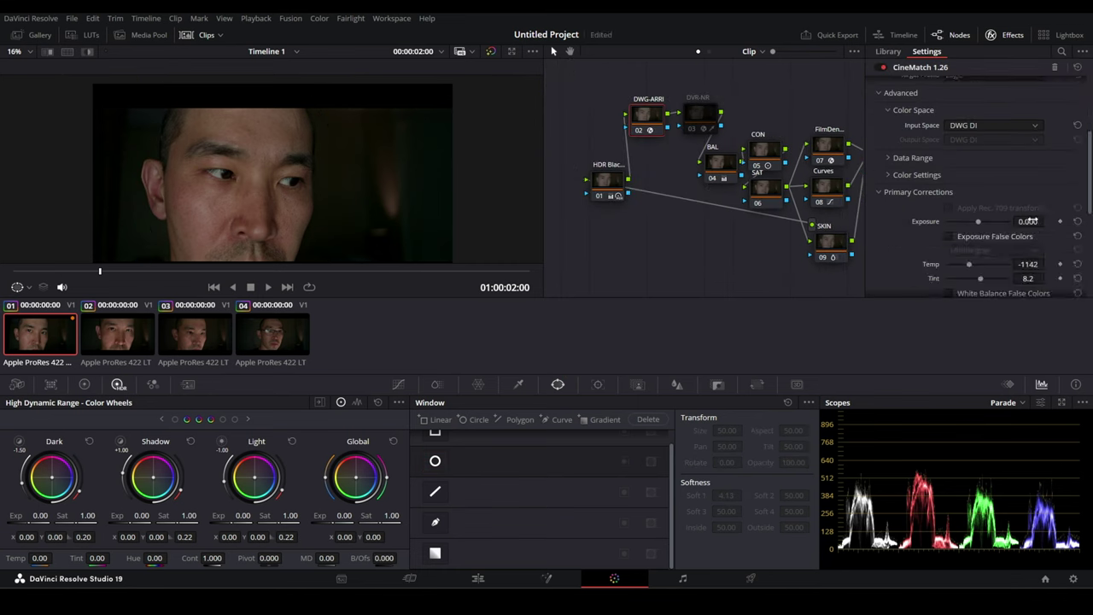
Step: Set CineMatch exposure -0.115, then on BAL set Hi/Light -48, Contrast 1.058, Gain 1.26
{"action": "left_click_drag", "start_coordinate": [1030, 221], "coordinate": [1047, 220]}
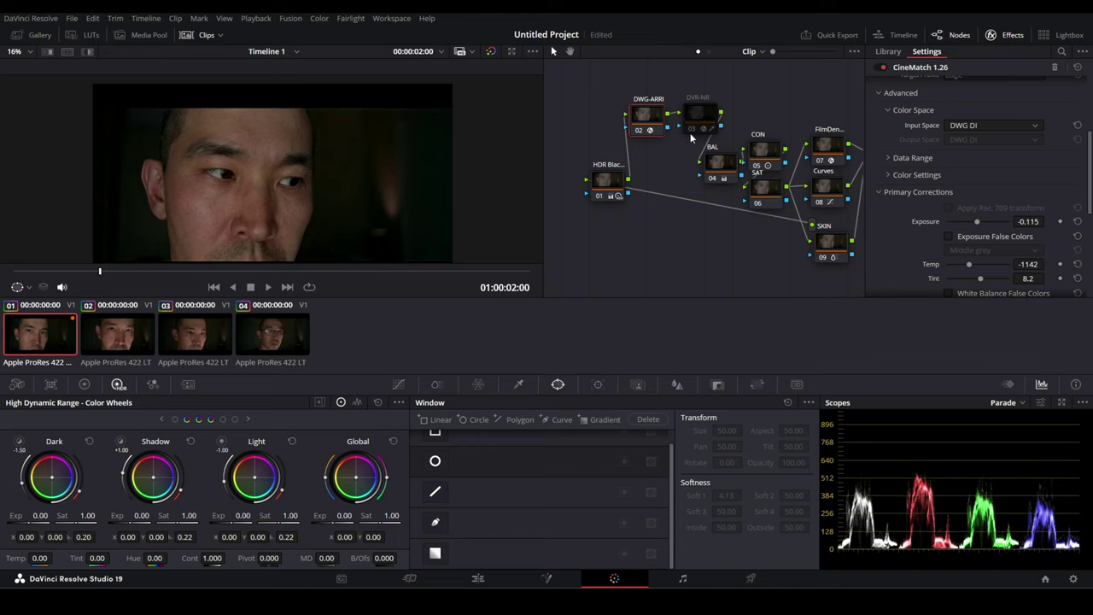
{"action": "left_click", "coordinate": [726, 164]}
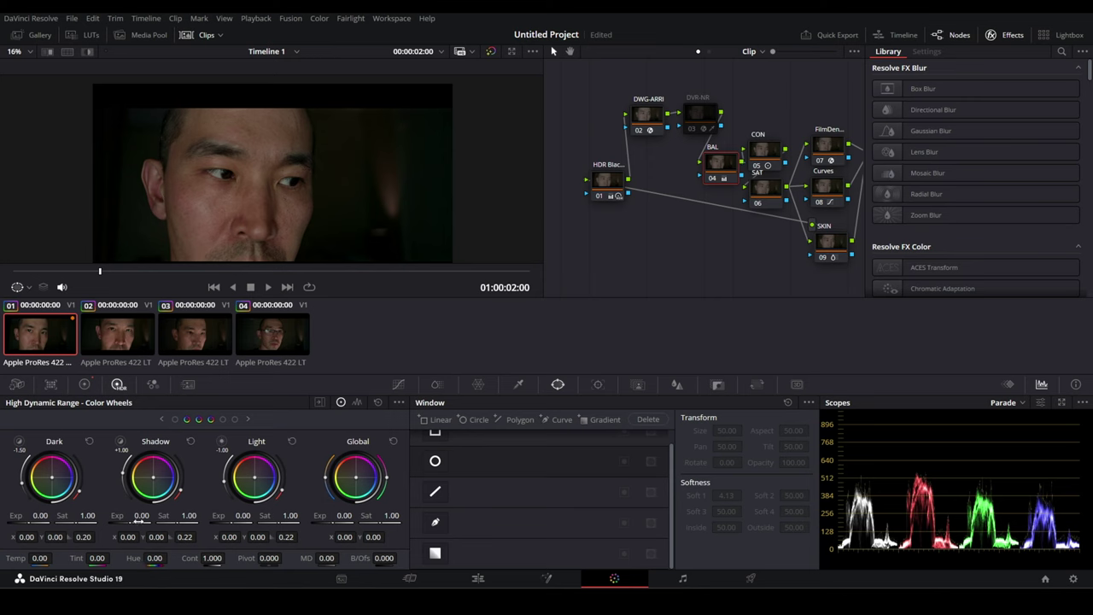
{"action": "left_click", "coordinate": [86, 385]}
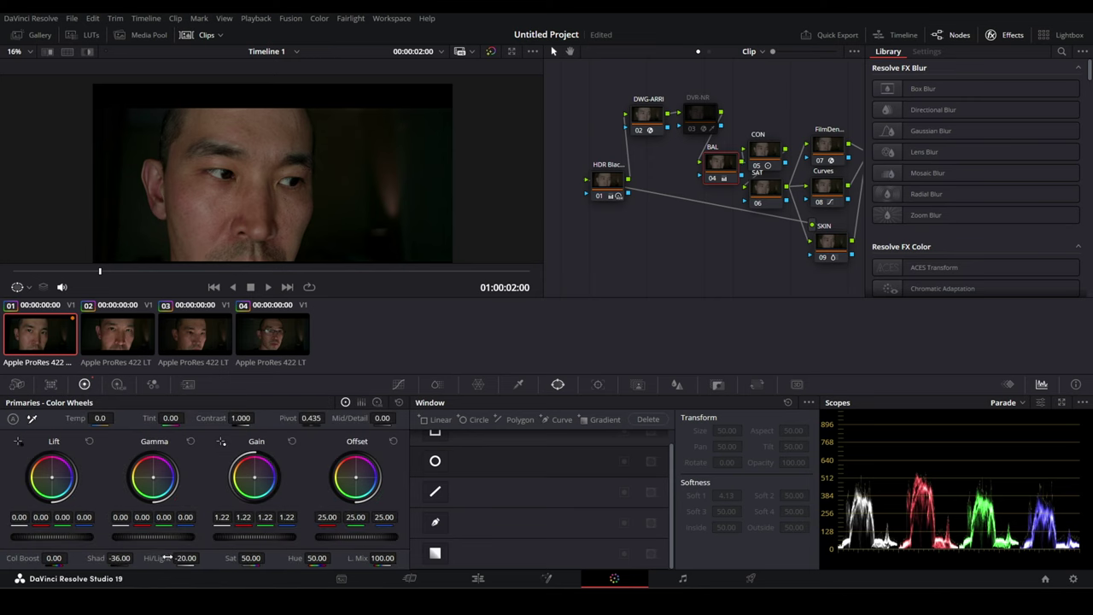
{"action": "left_click_drag", "start_coordinate": [202, 558], "coordinate": [204, 558]}
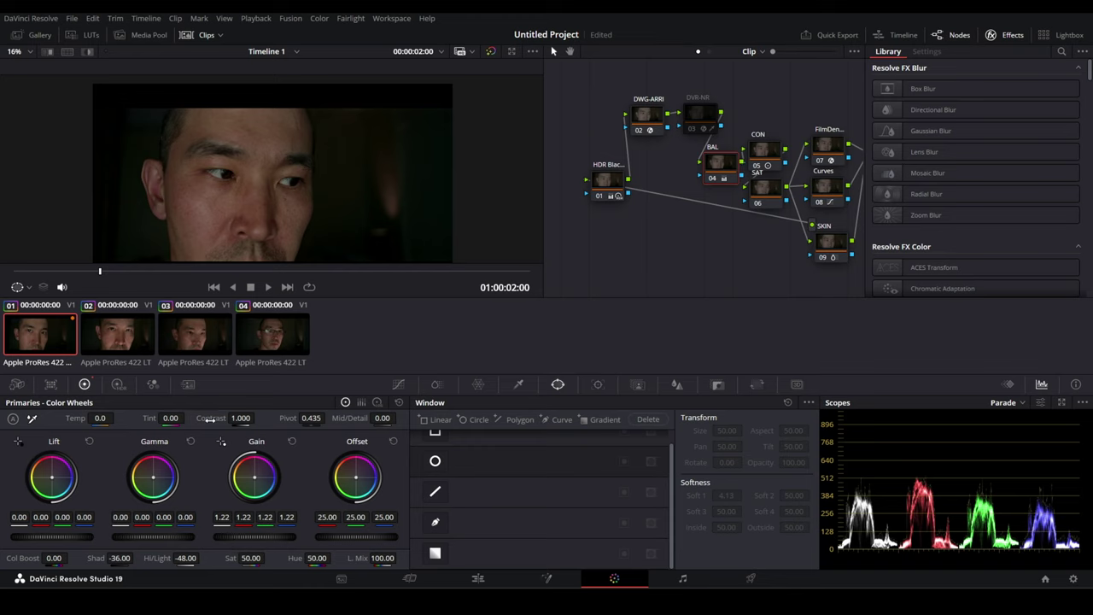
{"action": "left_click_drag", "start_coordinate": [210, 419], "coordinate": [218, 419]}
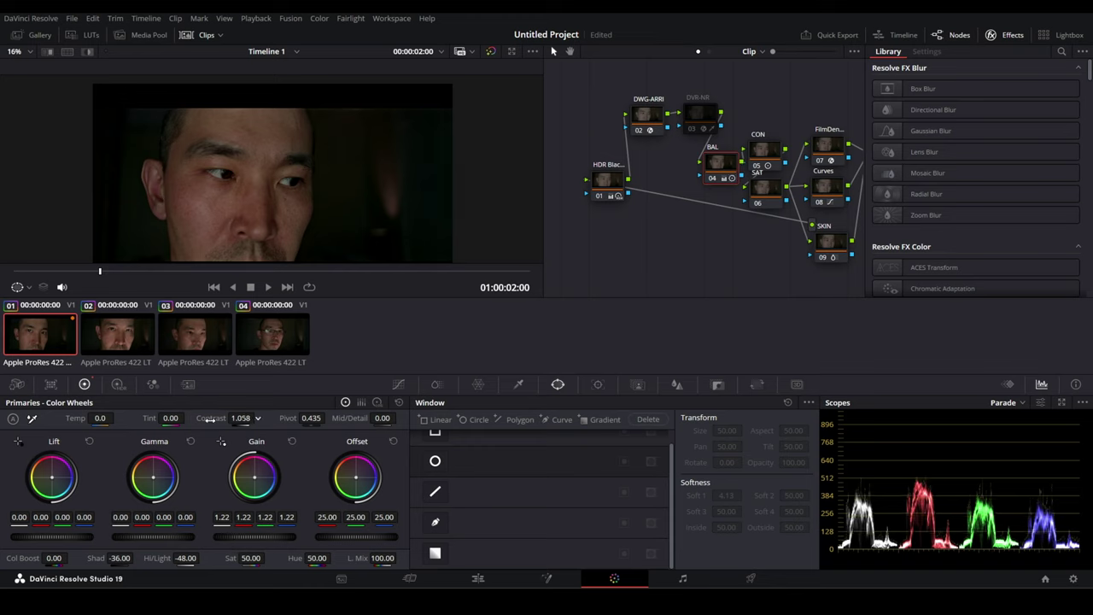
{"action": "left_click_drag", "start_coordinate": [244, 540], "coordinate": [252, 540]}
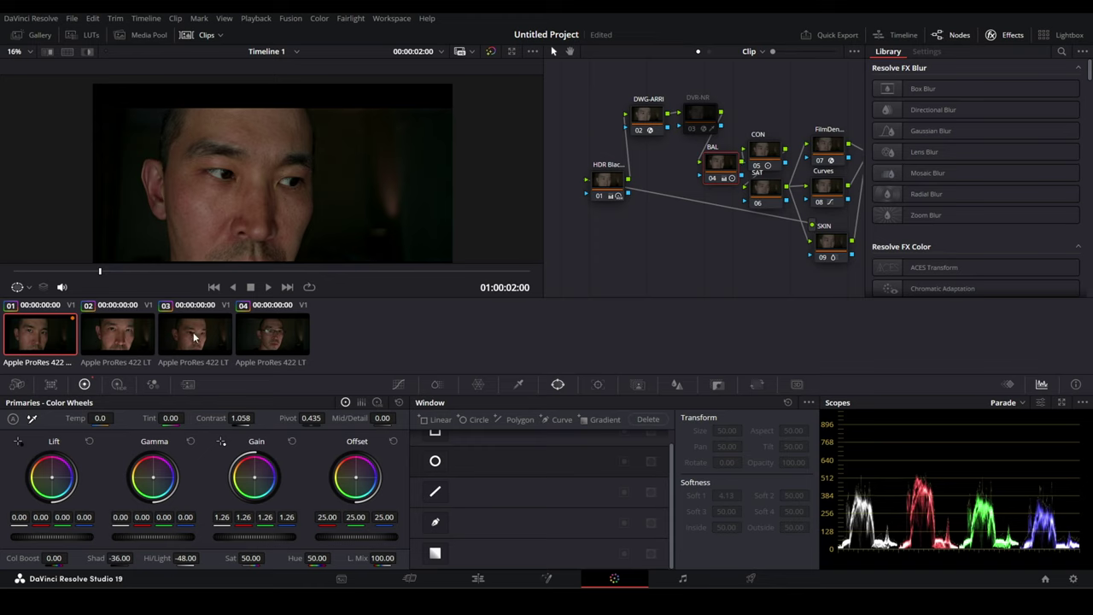
Step: Scrub clip 01 to check the grade, then switch to clip 02
{"action": "left_click_drag", "start_coordinate": [99, 271], "coordinate": [438, 289]}
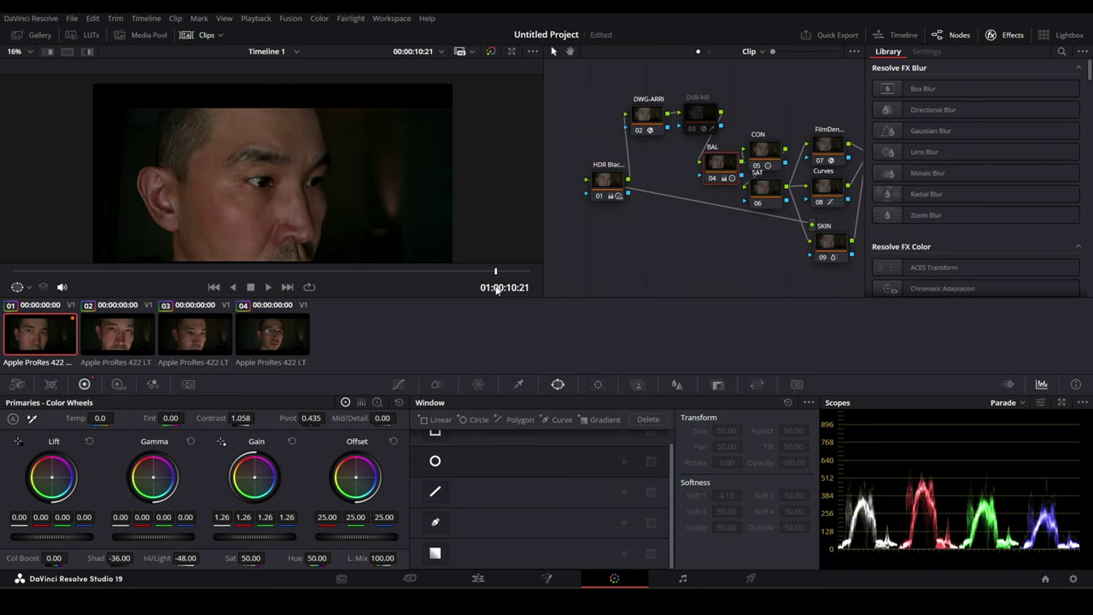
{"action": "left_click_drag", "start_coordinate": [439, 289], "coordinate": [498, 288]}
{"action": "left_click", "coordinate": [111, 324]}
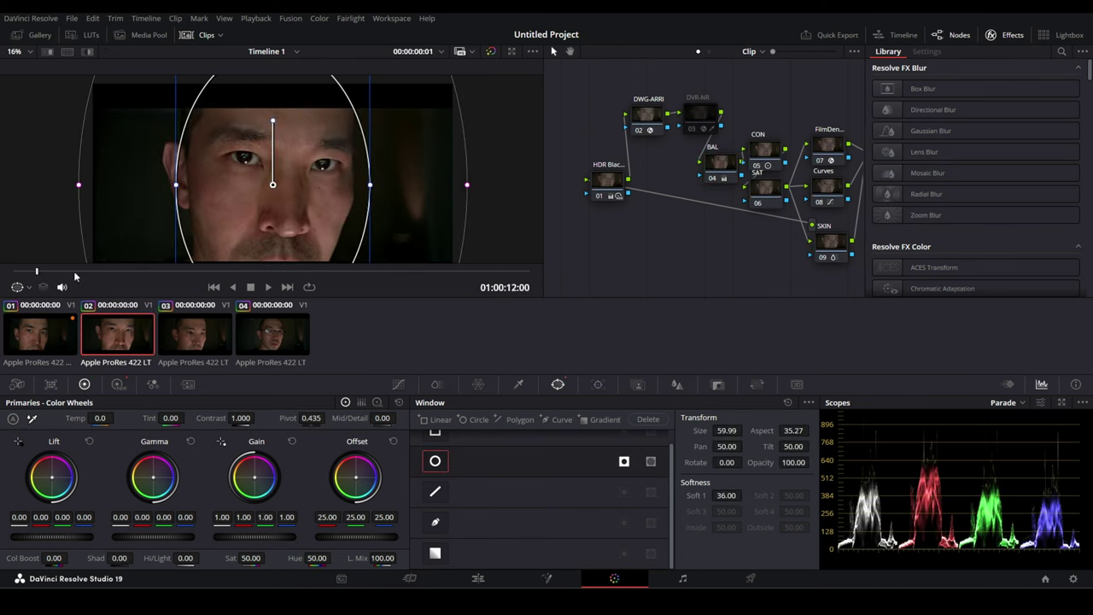
Step: Inspect clip 02's nodes, then raise its CON node contrast to 0.978
{"action": "left_click", "coordinate": [147, 272]}
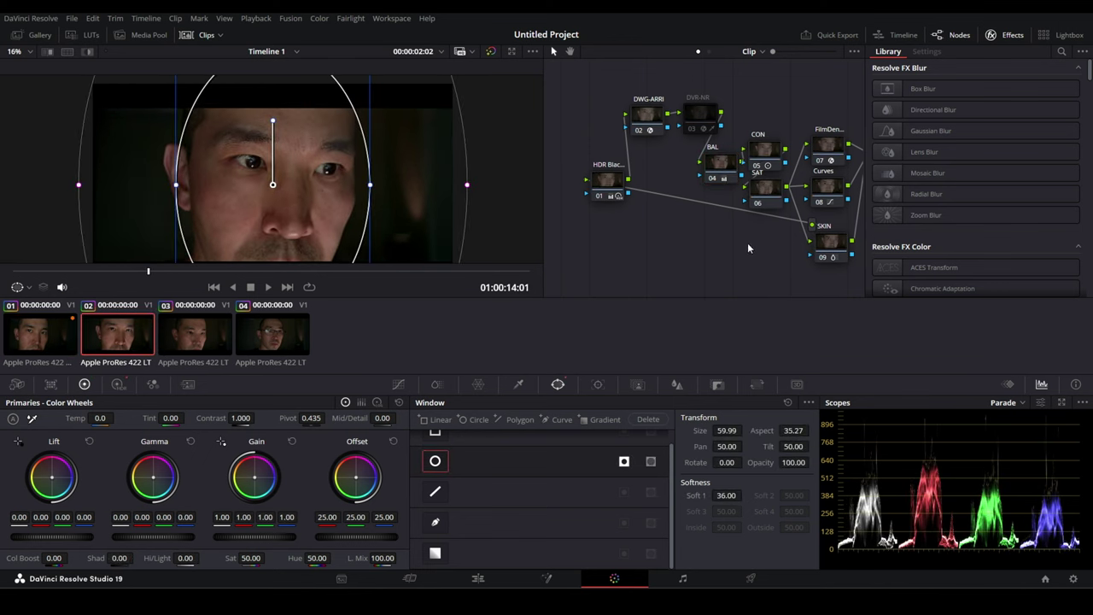
{"action": "left_click", "coordinate": [609, 181]}
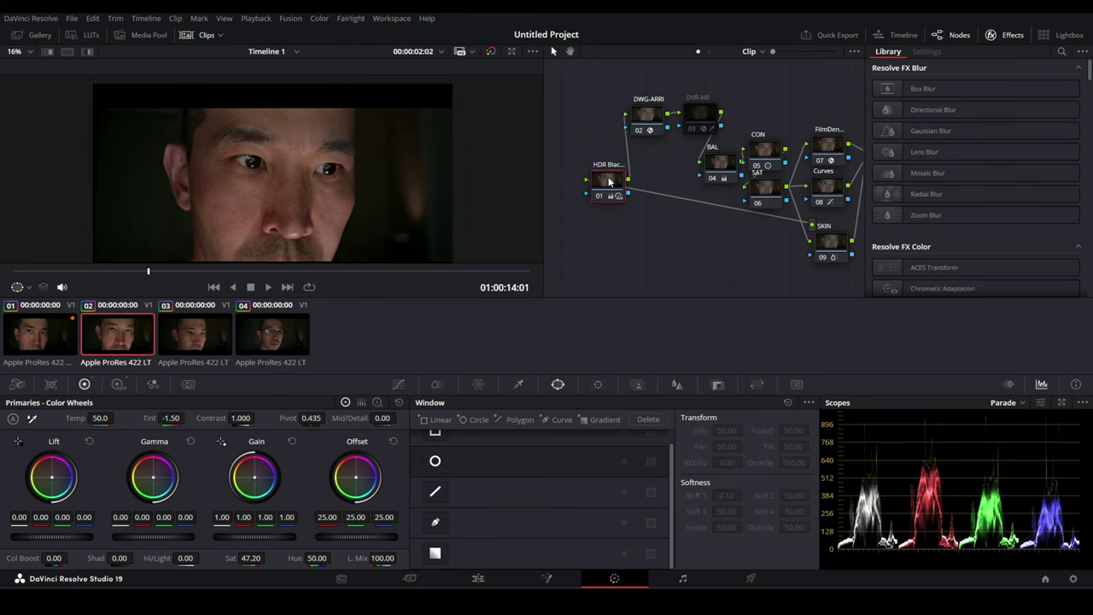
{"action": "left_click", "coordinate": [657, 117]}
{"action": "scroll", "coordinate": [734, 245], "scroll_direction": "right", "scroll_amount": 5}
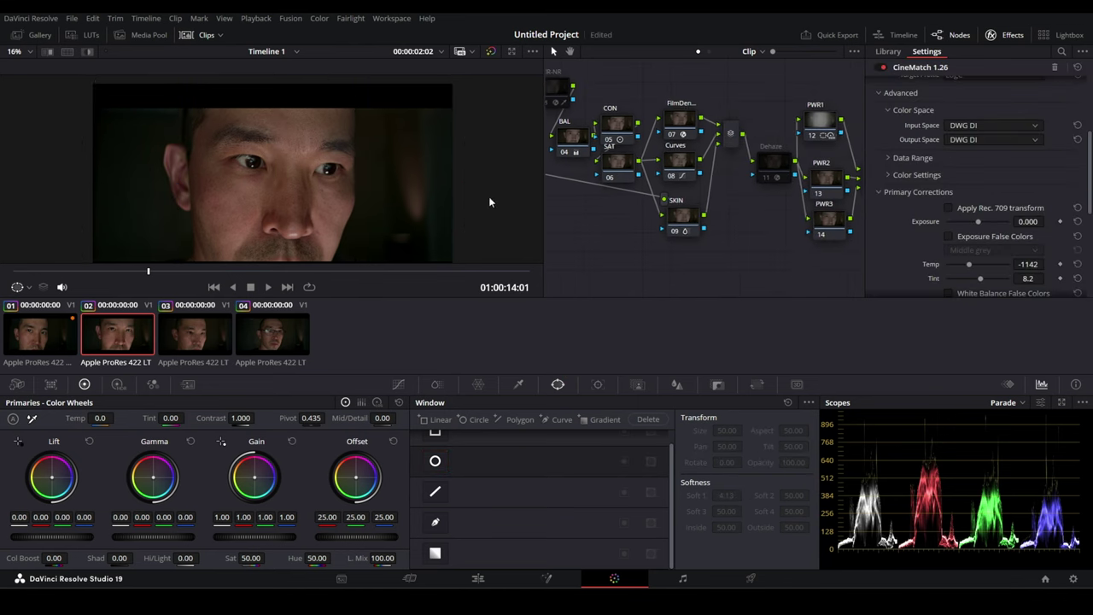
{"action": "scroll", "coordinate": [342, 200], "scroll_direction": "up", "scroll_amount": 3}
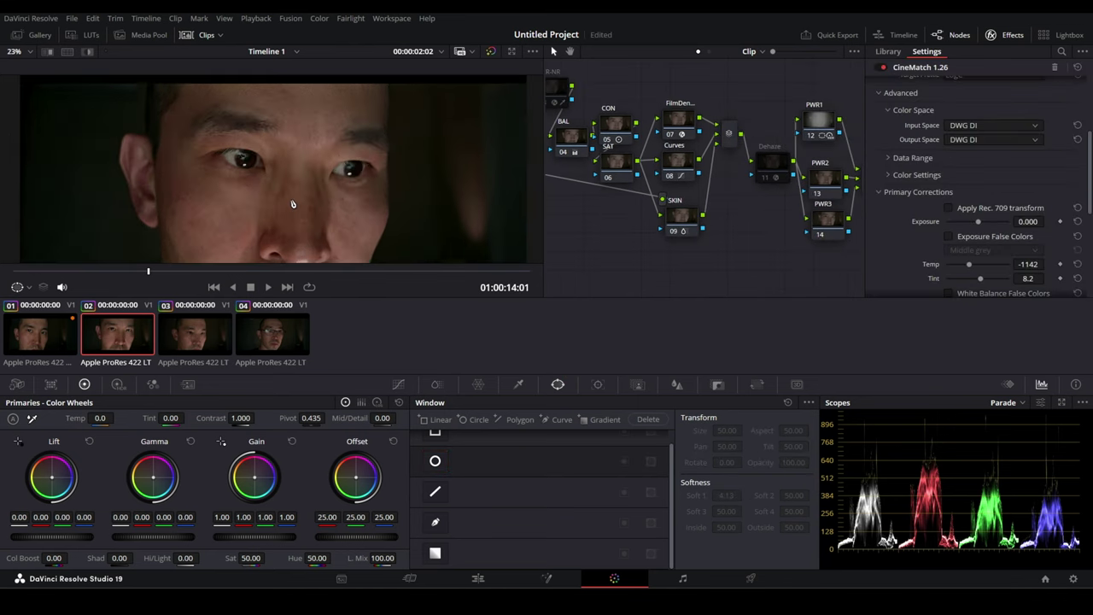
{"action": "scroll", "coordinate": [292, 204], "scroll_direction": "up", "scroll_amount": 2}
{"action": "scroll", "coordinate": [292, 204], "scroll_direction": "down", "scroll_amount": 2}
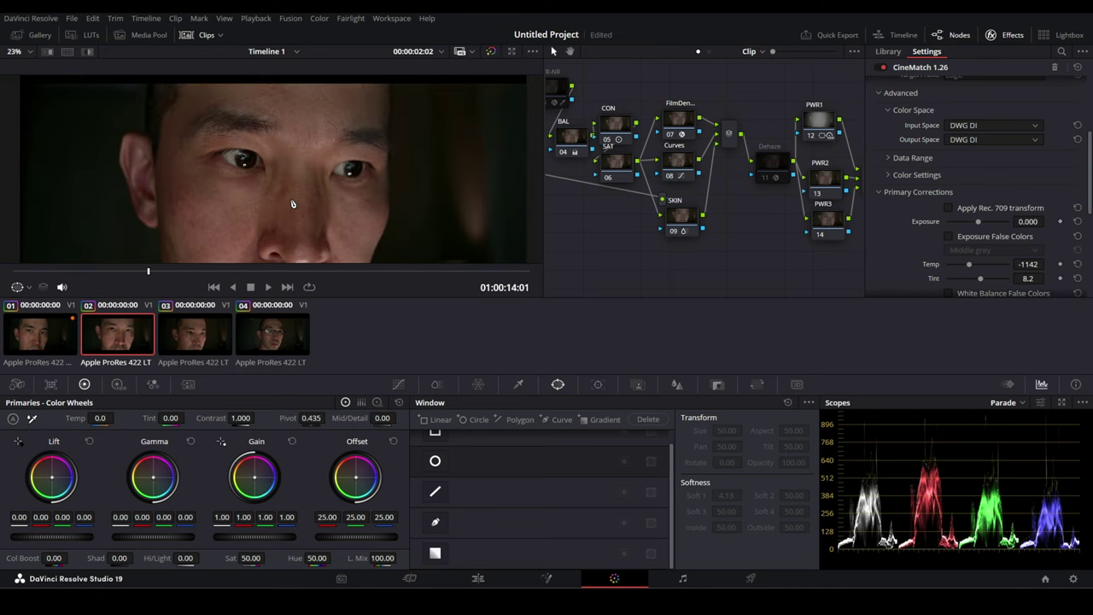
{"action": "left_click", "coordinate": [628, 125]}
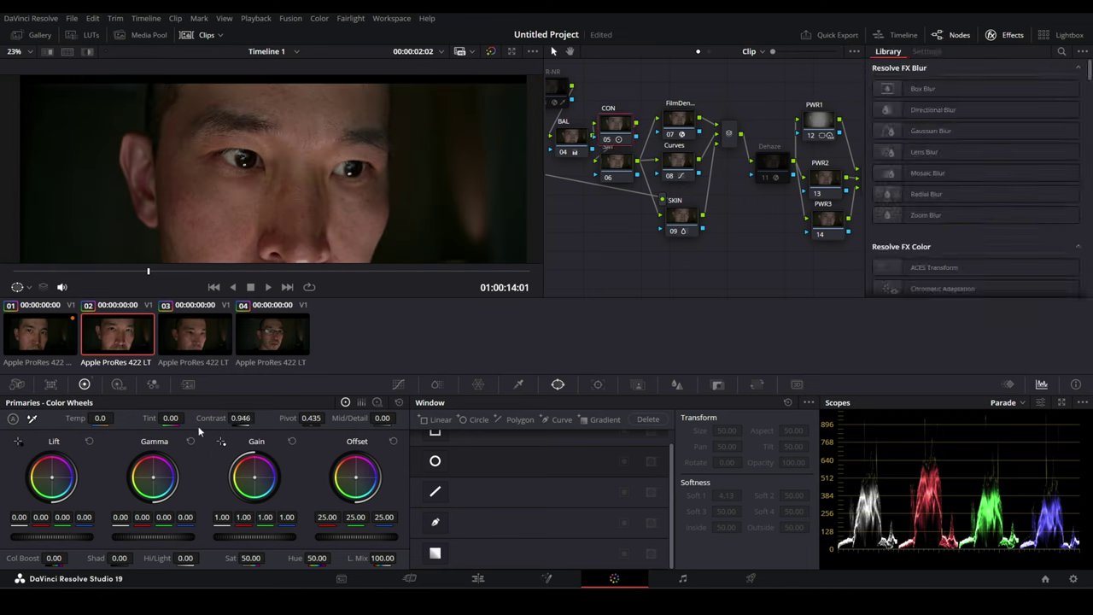
{"action": "left_click_drag", "start_coordinate": [257, 417], "coordinate": [259, 418]}
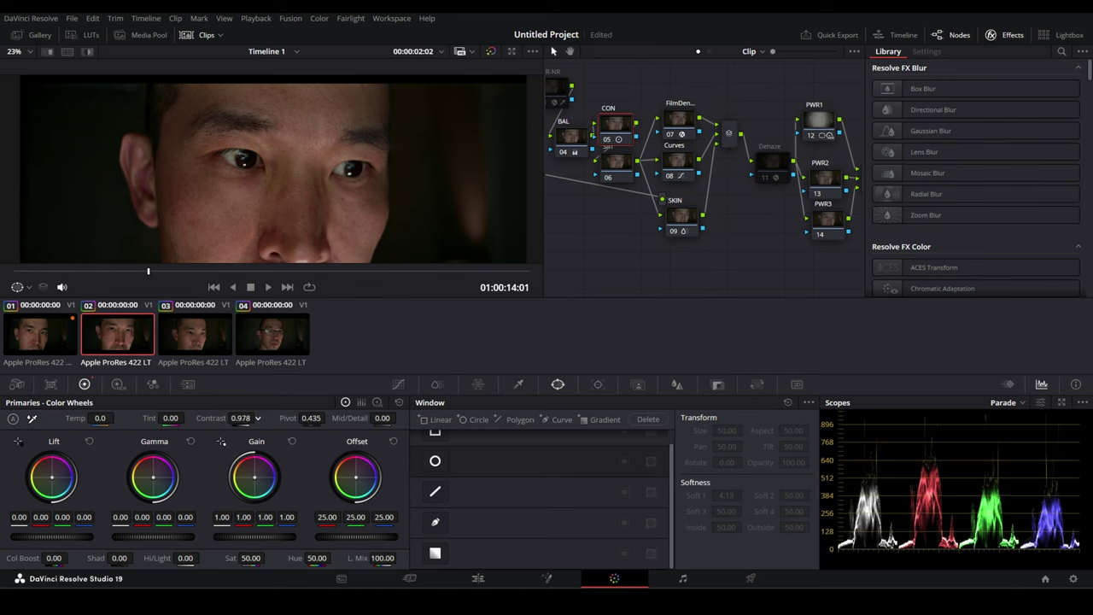
Step: Set clip 03's CON node contrast to about 0.974, scrubbing the clip to check
{"action": "left_click", "coordinate": [188, 332]}
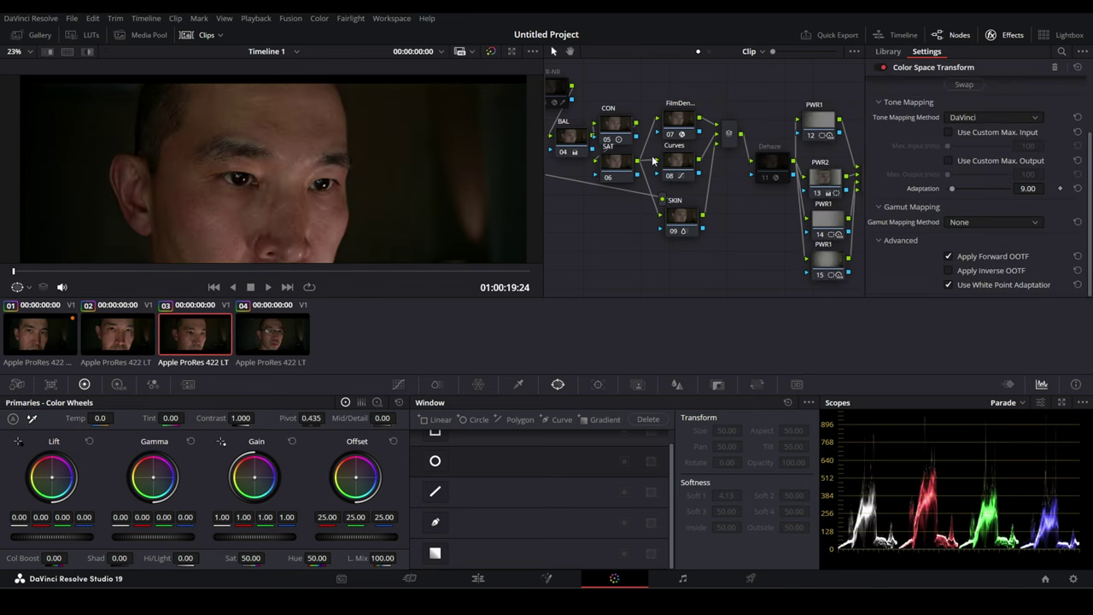
{"action": "left_click", "coordinate": [616, 126]}
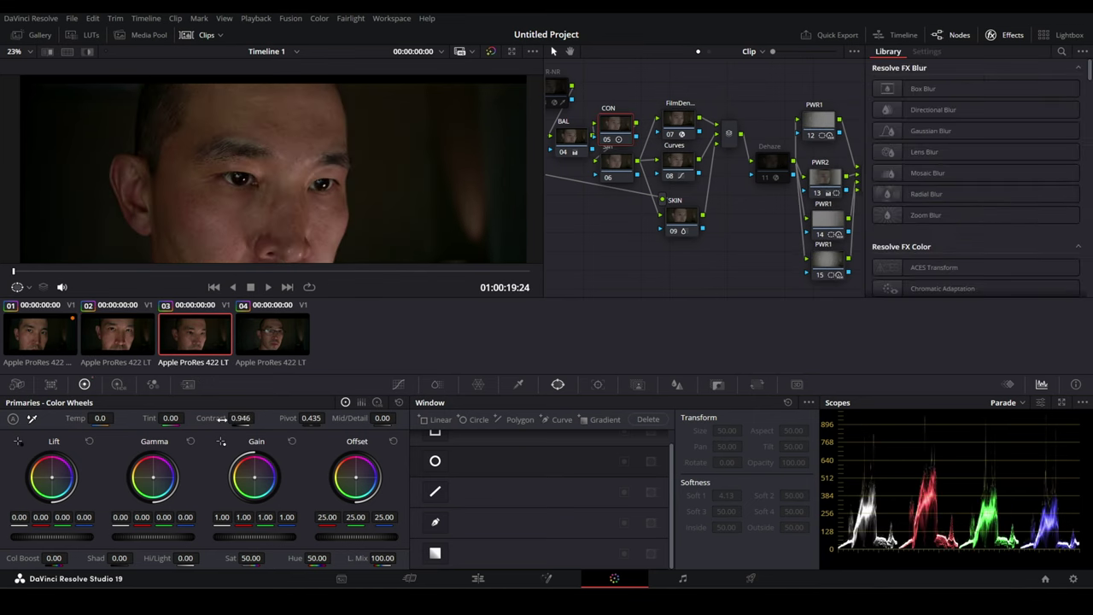
{"action": "left_click_drag", "start_coordinate": [212, 417], "coordinate": [257, 418]}
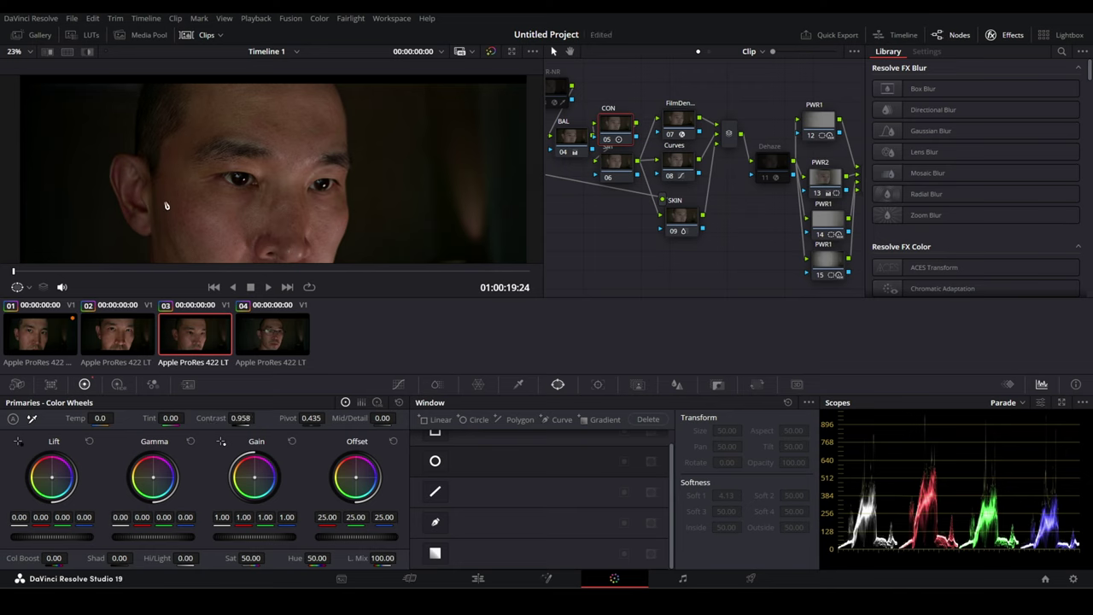
{"action": "scroll", "coordinate": [166, 206], "scroll_direction": "down", "scroll_amount": 2}
{"action": "left_click_drag", "start_coordinate": [113, 270], "coordinate": [172, 270]}
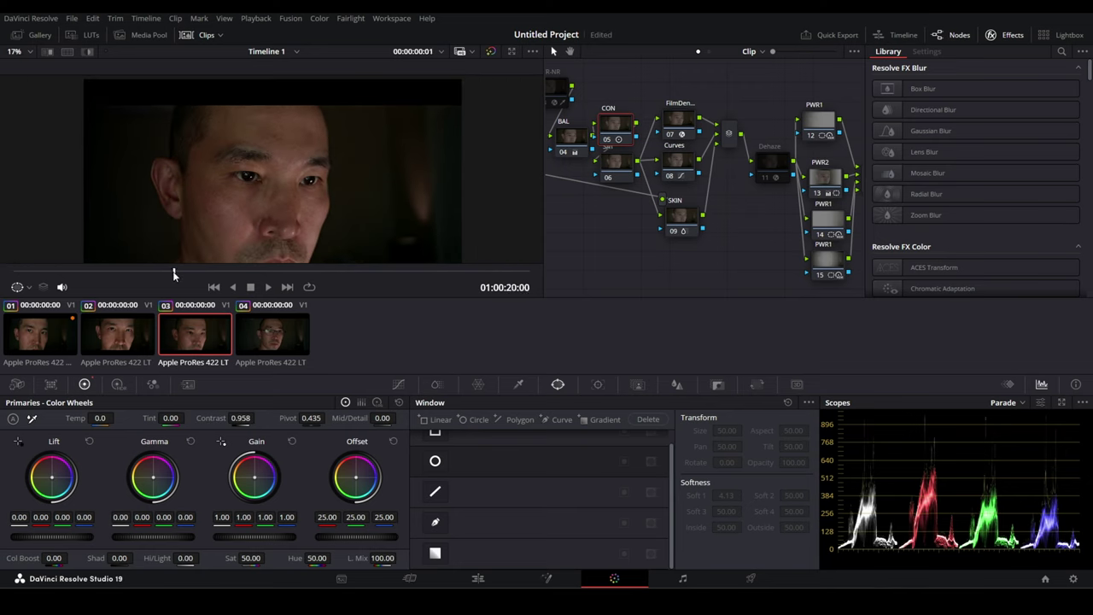
{"action": "mouse_move", "coordinate": [241, 418]}
{"action": "left_mouse_down"}
{"action": "mouse_move", "coordinate": [265, 417]}
{"action": "mouse_move", "coordinate": [232, 417]}
{"action": "left_mouse_up"}
Step: Set clip 04's CON node contrast to 0.984 and scrub through the clip
{"action": "left_click", "coordinate": [266, 332]}
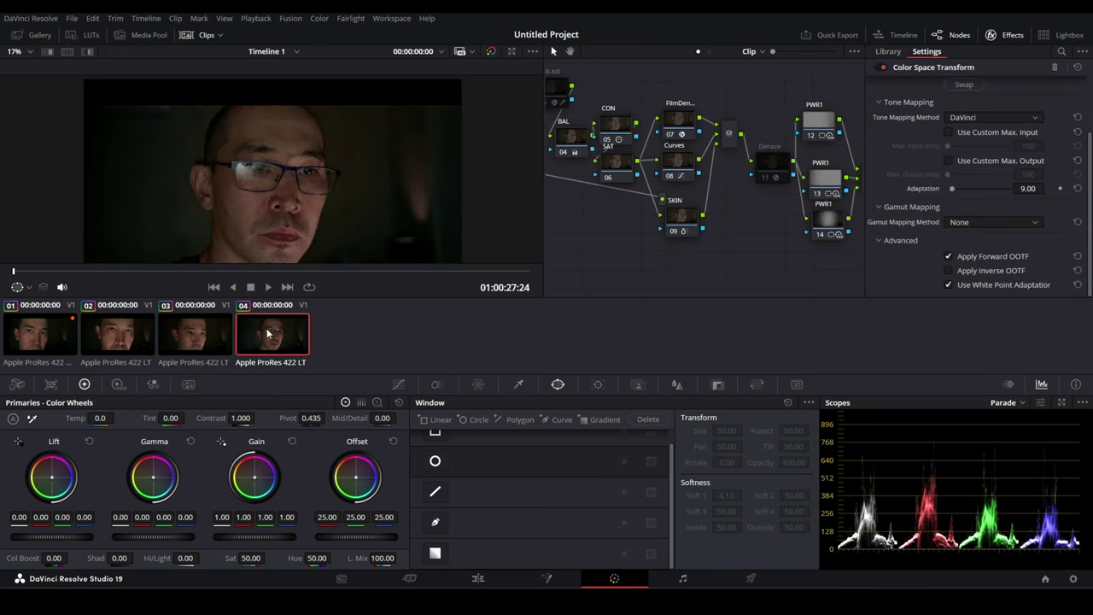
{"action": "left_click_drag", "start_coordinate": [20, 271], "coordinate": [298, 272]}
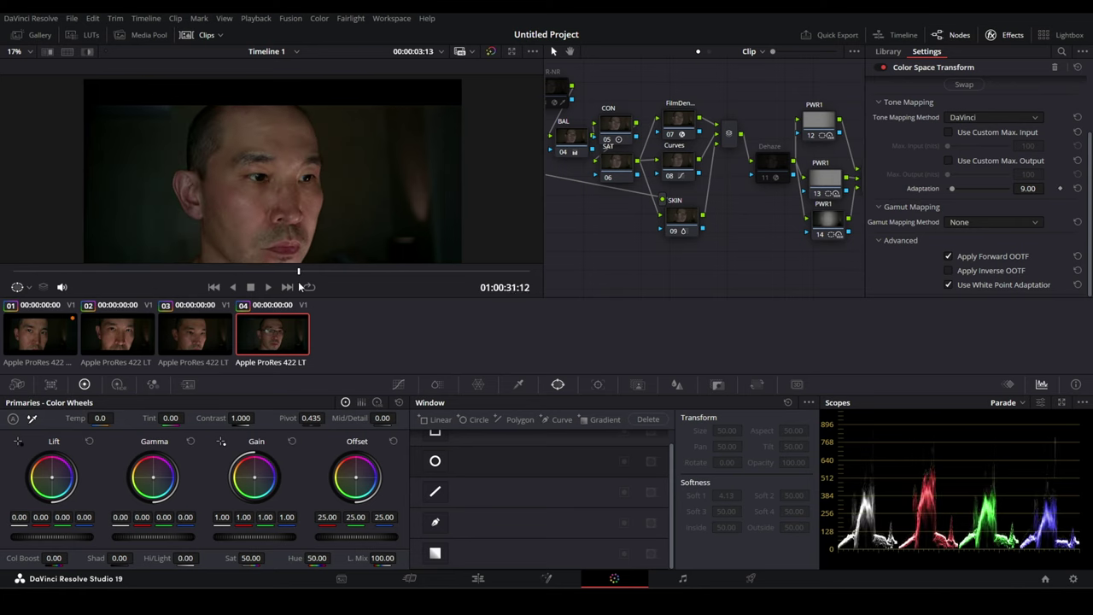
{"action": "left_click", "coordinate": [618, 126]}
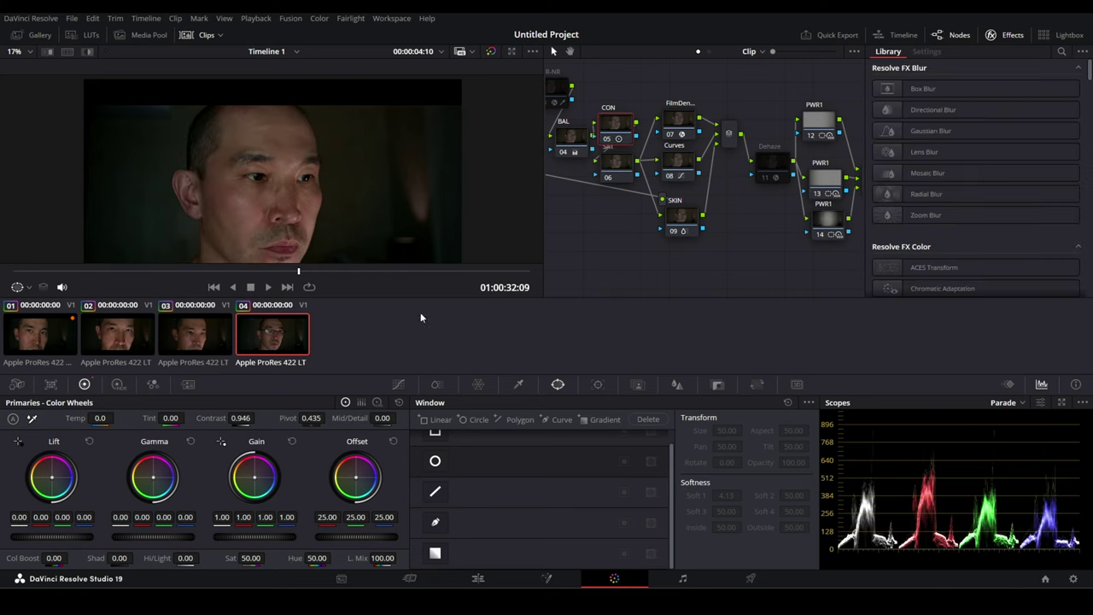
{"action": "left_click_drag", "start_coordinate": [203, 418], "coordinate": [257, 417]}
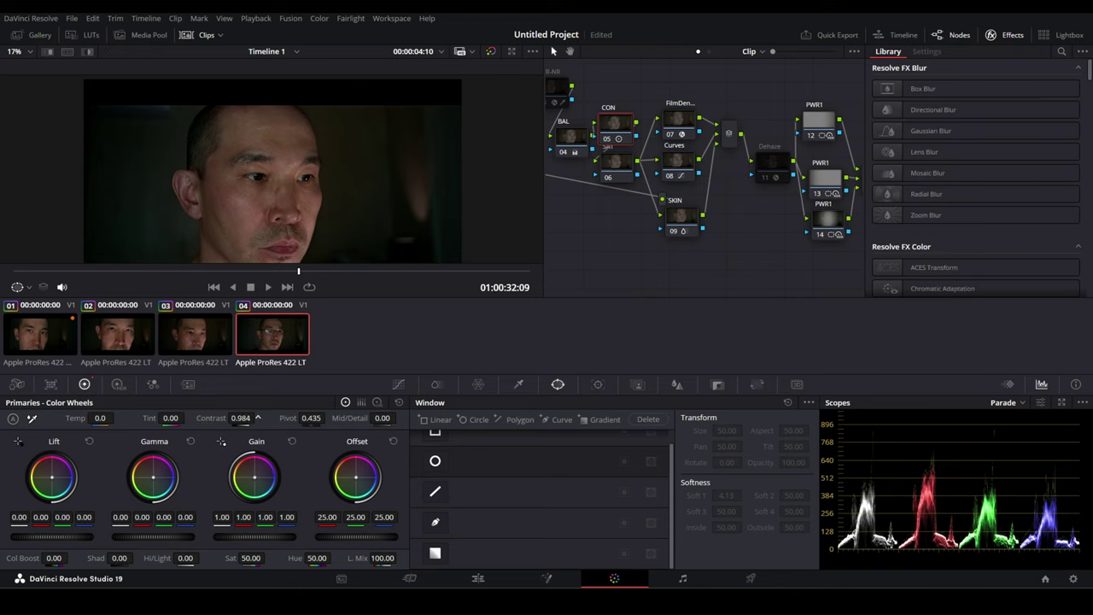
{"action": "left_click", "coordinate": [58, 271]}
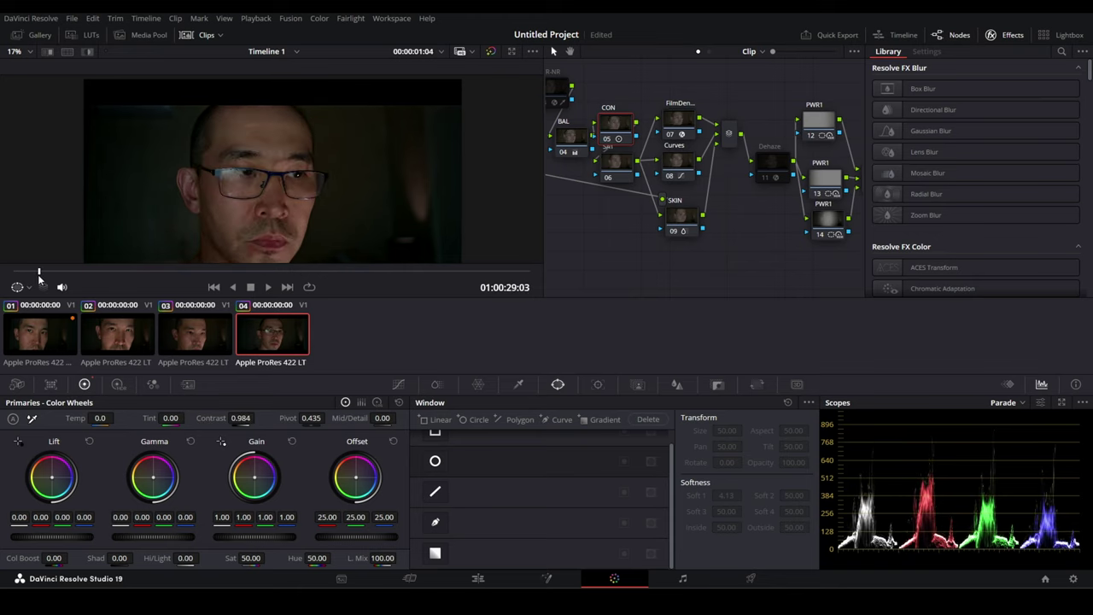
{"action": "left_click_drag", "start_coordinate": [63, 277], "coordinate": [373, 272]}
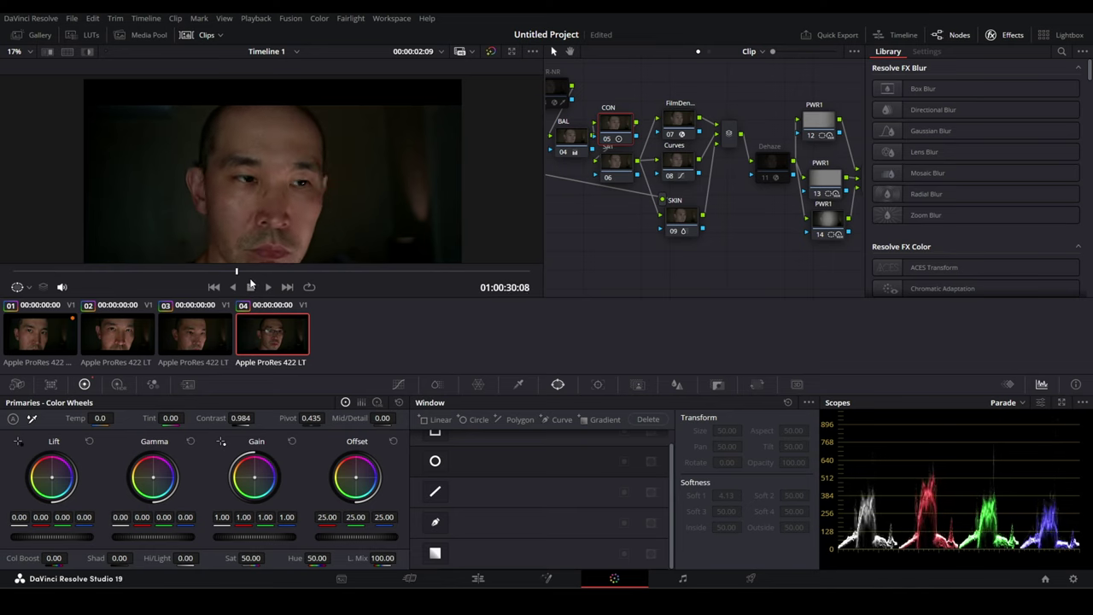
{"action": "left_click", "coordinate": [496, 271]}
{"action": "scroll", "coordinate": [204, 223], "scroll_direction": "down", "scroll_amount": 1}
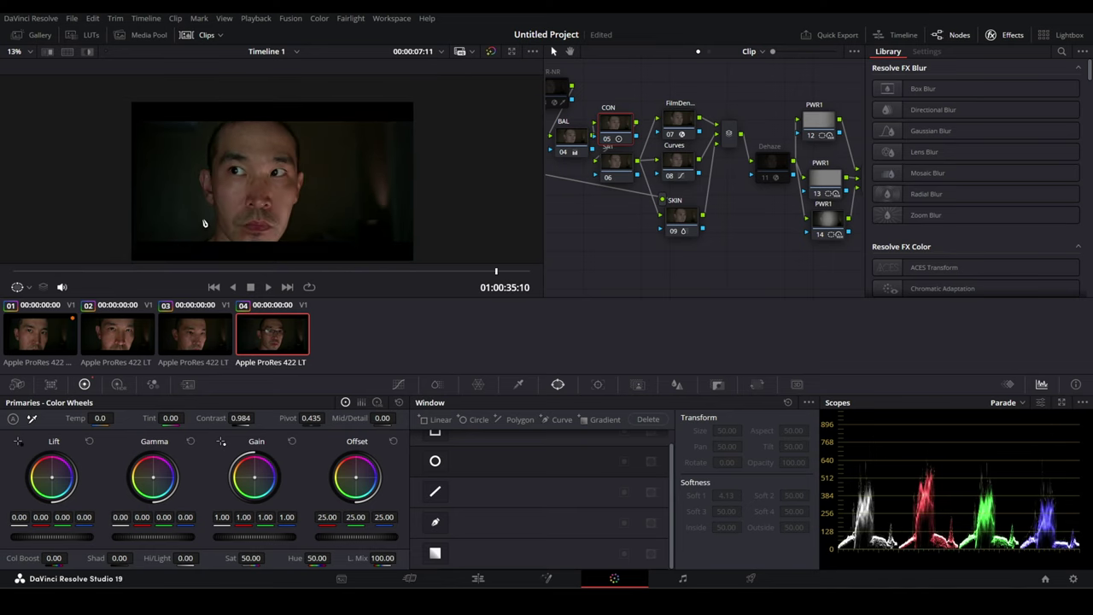
Step: Step through the four clips to compare their grades
{"action": "left_click", "coordinate": [104, 344]}
{"action": "left_click", "coordinate": [75, 341]}
{"action": "left_click", "coordinate": [171, 335]}
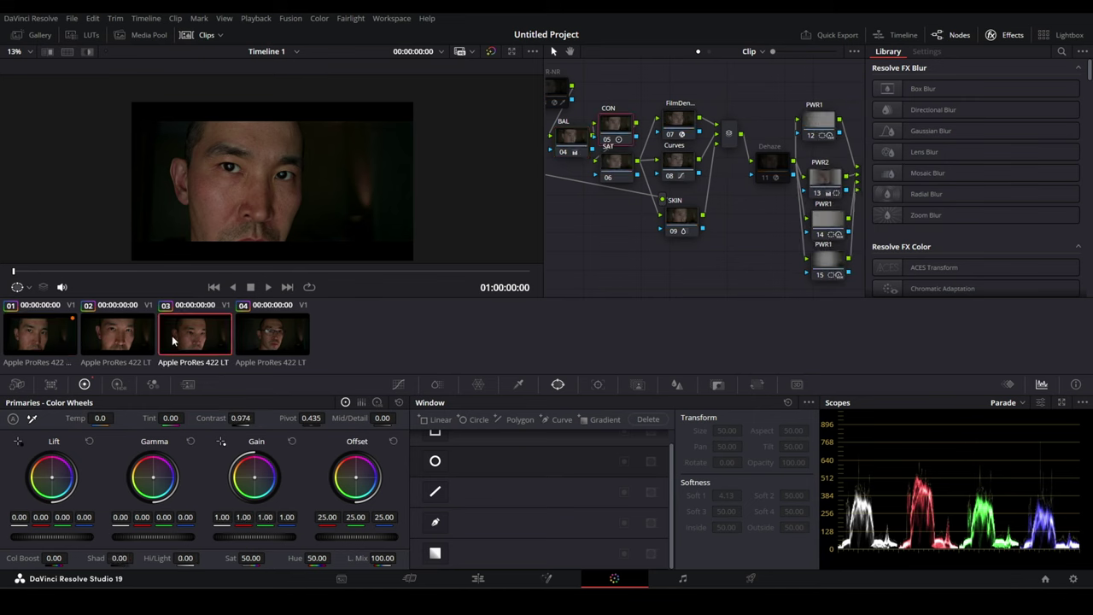
{"action": "left_click", "coordinate": [271, 333]}
Step: Toggle the DWG-rec and Cin-Kodak nodes with Ctrl+D, leaving DWG-rec on and Cin-Kodak off
{"action": "left_click_drag", "start_coordinate": [749, 254], "coordinate": [511, 248]}
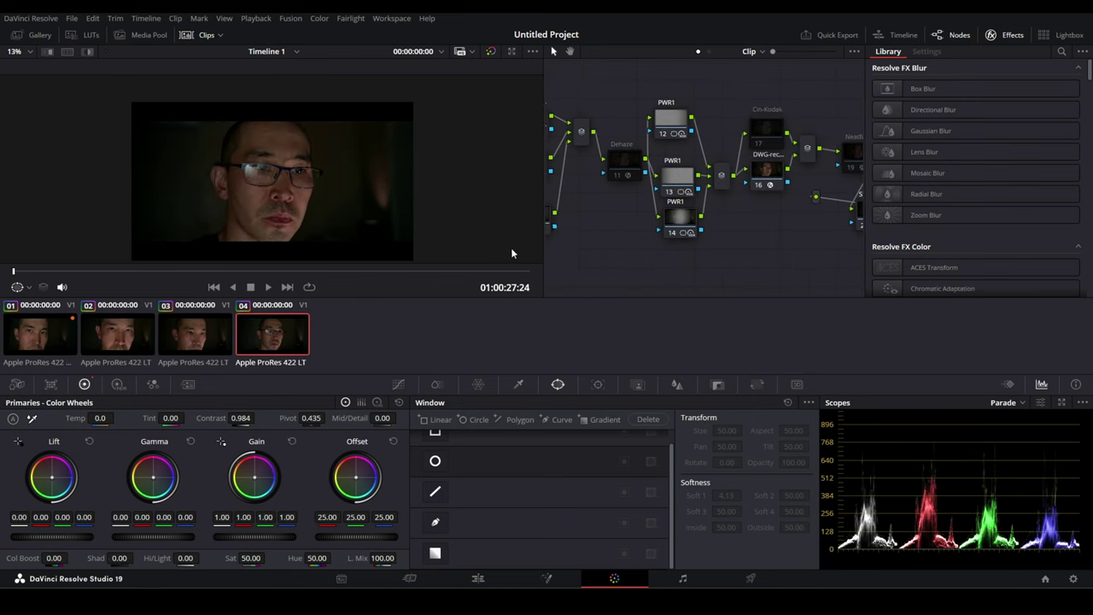
{"action": "left_click_drag", "start_coordinate": [710, 240], "coordinate": [595, 231]}
{"action": "left_click", "coordinate": [644, 166]}
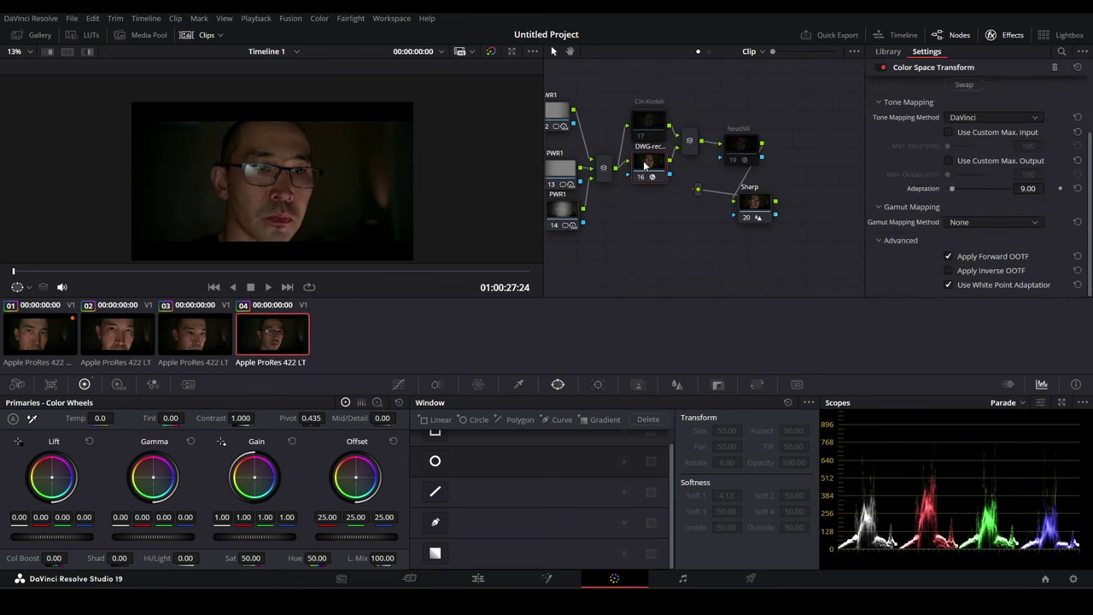
{"action": "key", "text": "ctrl+d"}
{"action": "left_click", "coordinate": [648, 121]}
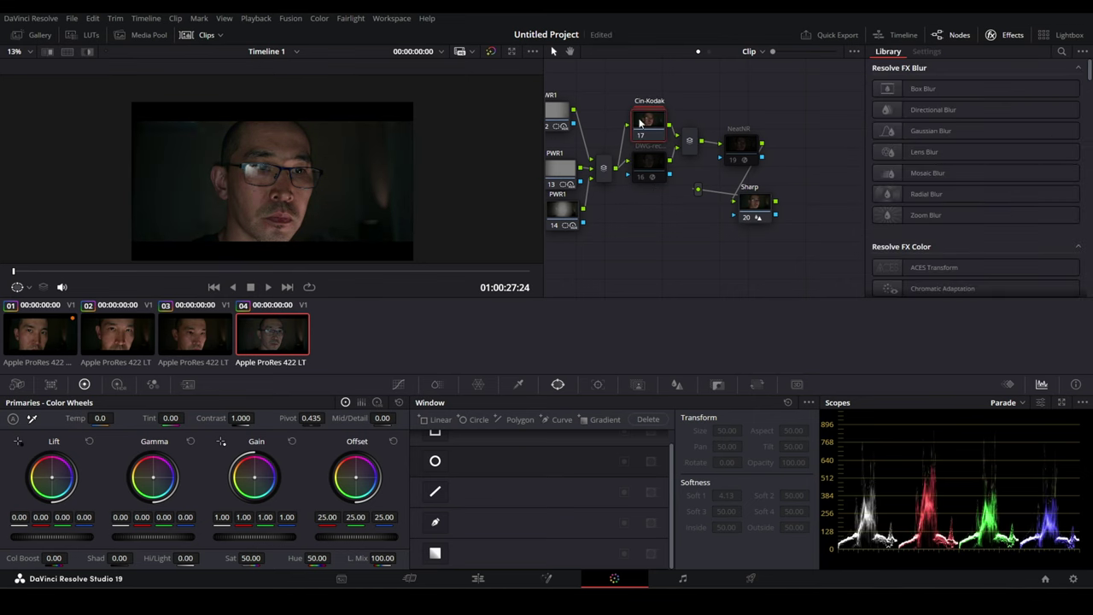
{"action": "scroll", "coordinate": [210, 208], "scroll_direction": "up", "scroll_amount": 2}
{"action": "scroll", "coordinate": [210, 209], "scroll_direction": "up", "scroll_amount": 2}
{"action": "scroll", "coordinate": [394, 200], "scroll_direction": "down", "scroll_amount": 4}
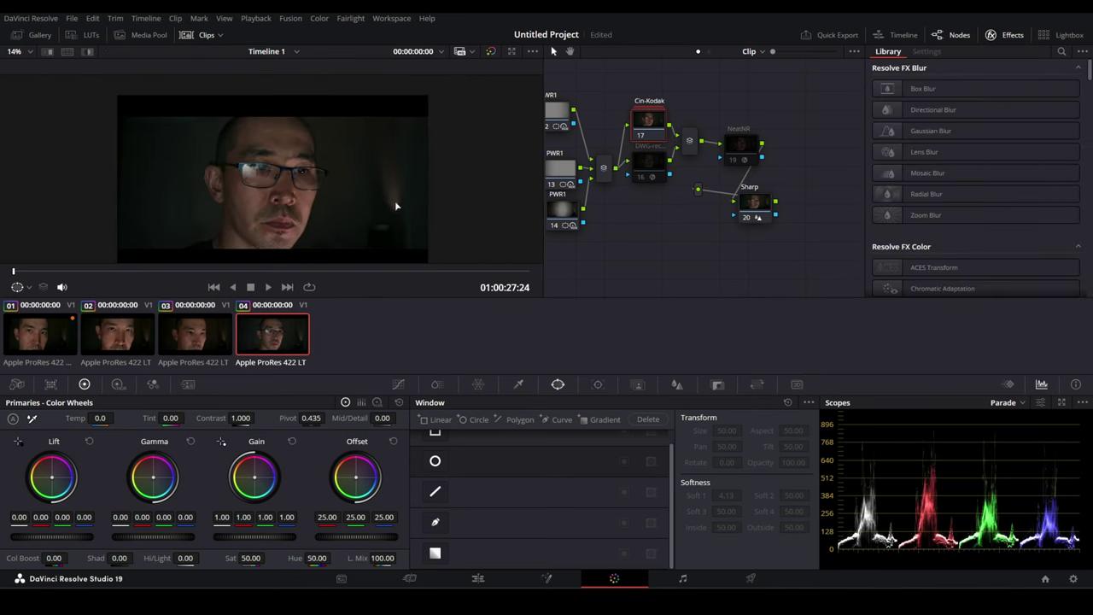
{"action": "key", "text": "ctrl+d"}
{"action": "left_click", "coordinate": [657, 164]}
{"action": "key", "text": "ctrl+d"}
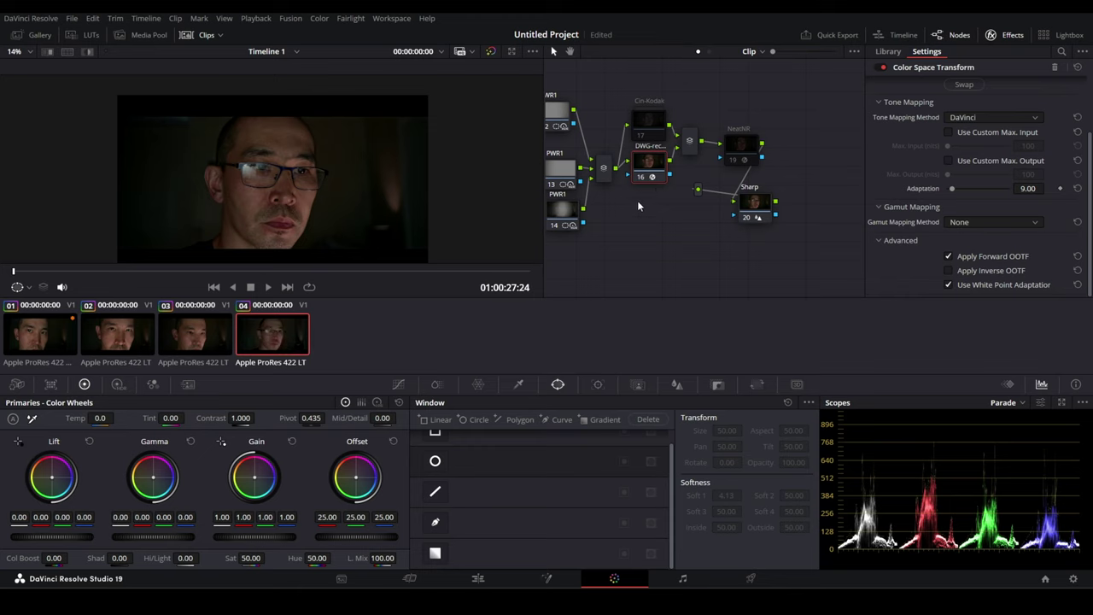
Step: Scrub clip 04 to review it, then pan the node graph back to the first nodes
{"action": "scroll", "coordinate": [270, 193], "scroll_direction": "up", "scroll_amount": 3}
{"action": "scroll", "coordinate": [270, 193], "scroll_direction": "up", "scroll_amount": 1}
{"action": "scroll", "coordinate": [270, 193], "scroll_direction": "down", "scroll_amount": 3}
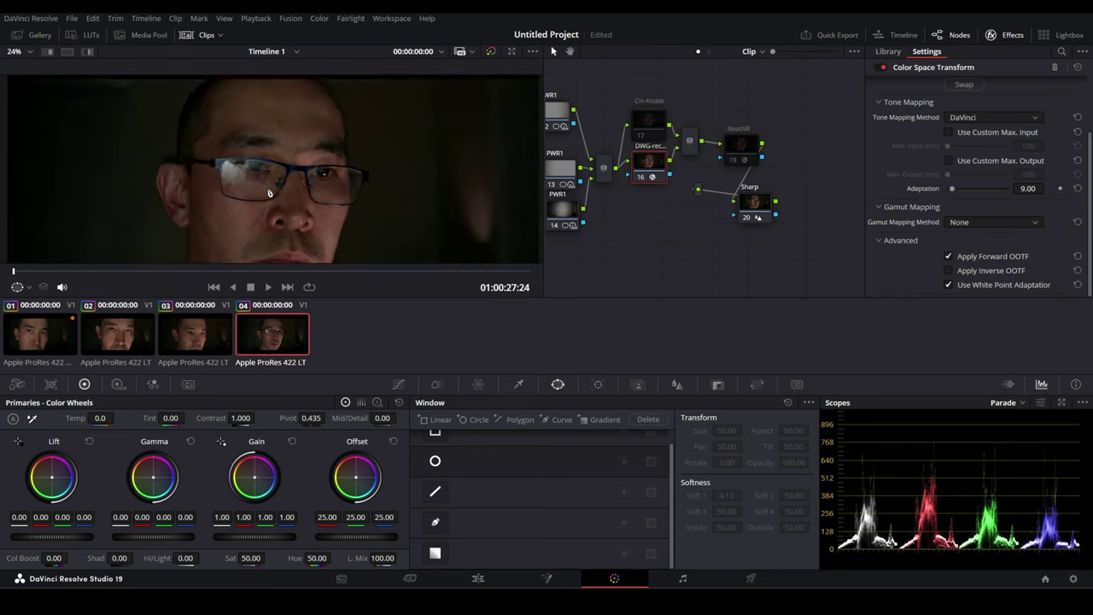
{"action": "scroll", "coordinate": [367, 248], "scroll_direction": "down", "scroll_amount": 1}
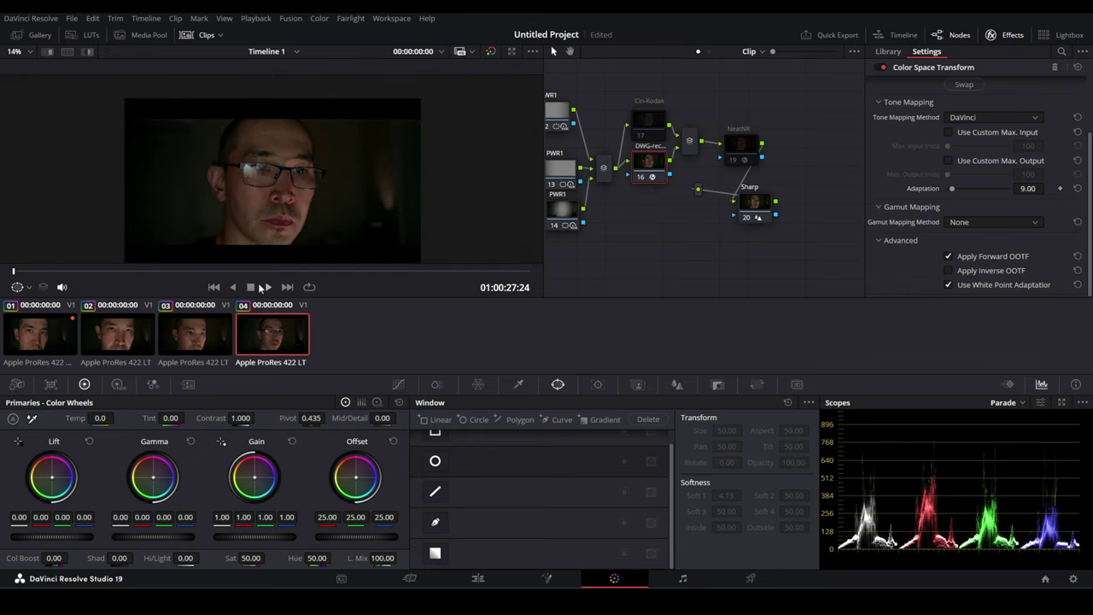
{"action": "left_click", "coordinate": [181, 272]}
{"action": "left_click_drag", "start_coordinate": [311, 271], "coordinate": [489, 271]}
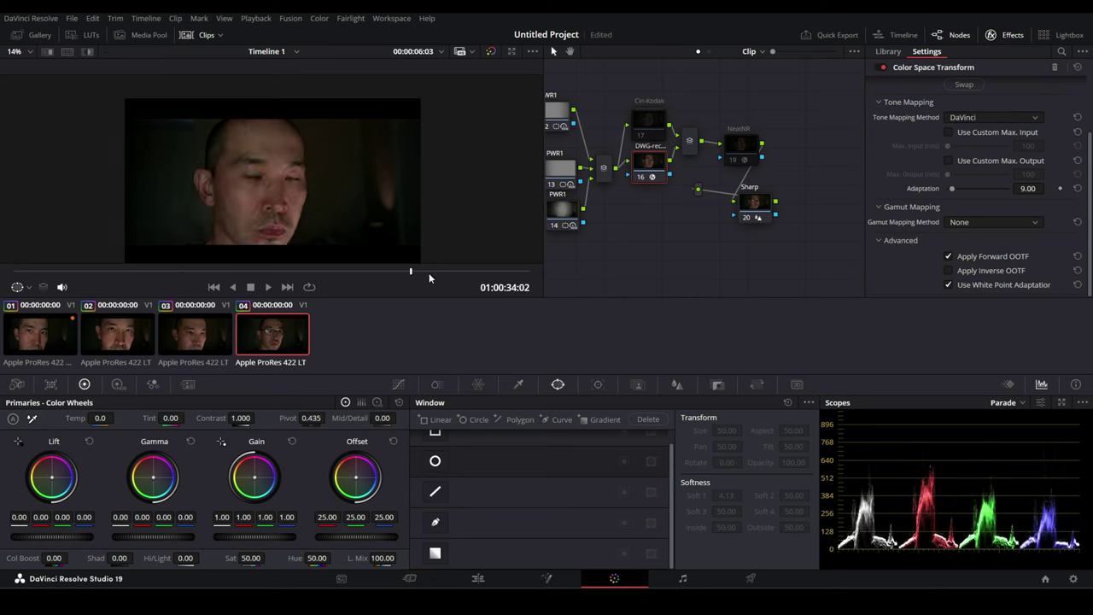
{"action": "left_click", "coordinate": [36, 272]}
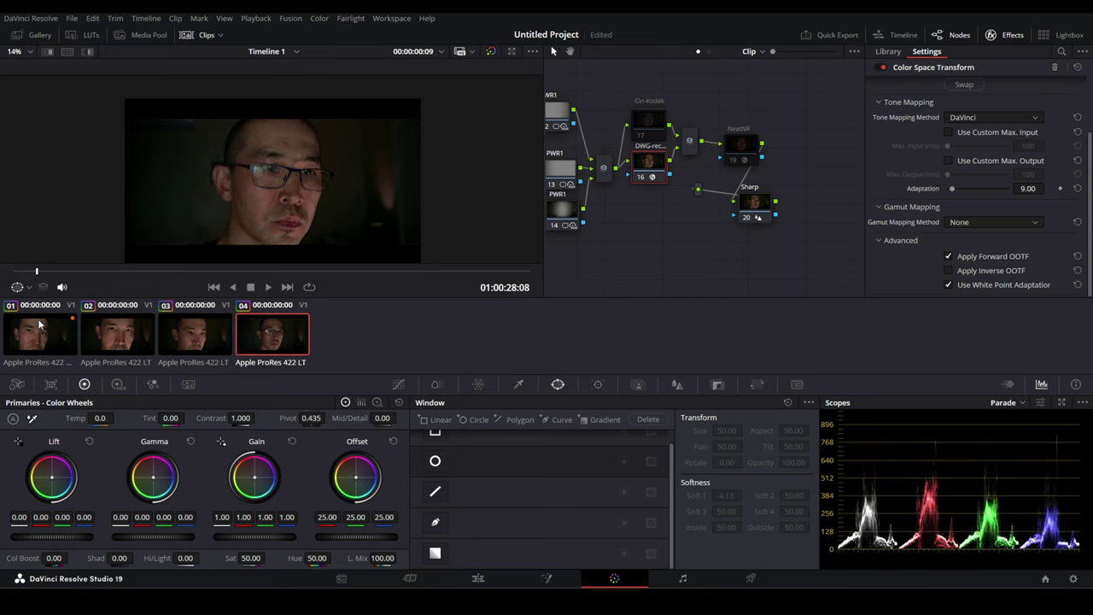
{"action": "left_click_drag", "start_coordinate": [592, 270], "coordinate": [910, 258]}
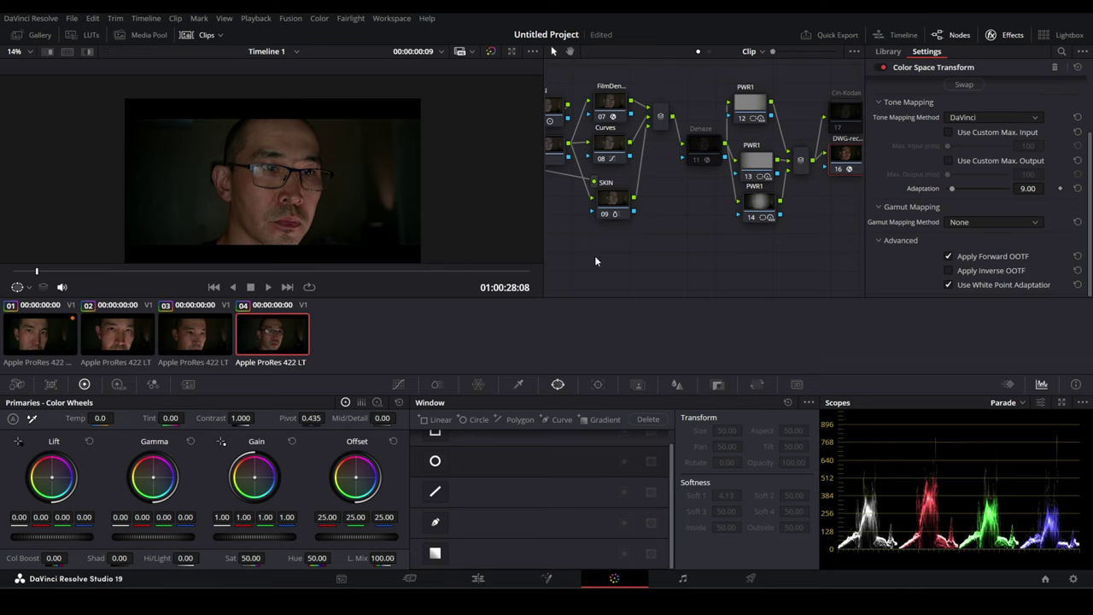
{"action": "left_click_drag", "start_coordinate": [594, 255], "coordinate": [862, 262]}
{"action": "left_click_drag", "start_coordinate": [673, 237], "coordinate": [791, 256]}
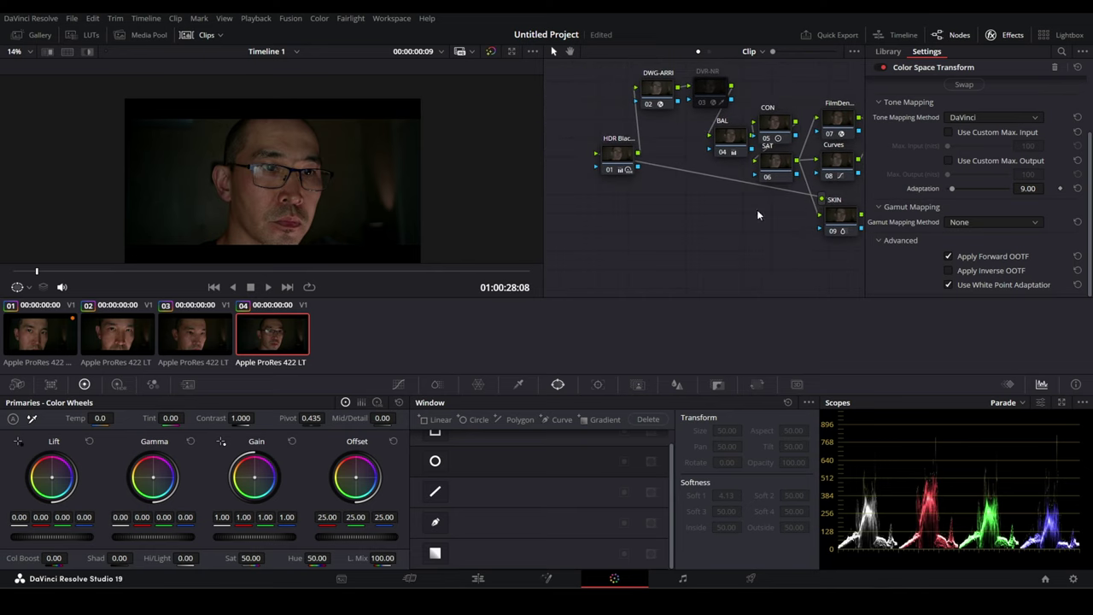
Step: Re-enable clip 04's DVR-NR node and reset its qualifier to the full range
{"action": "left_click", "coordinate": [706, 94]}
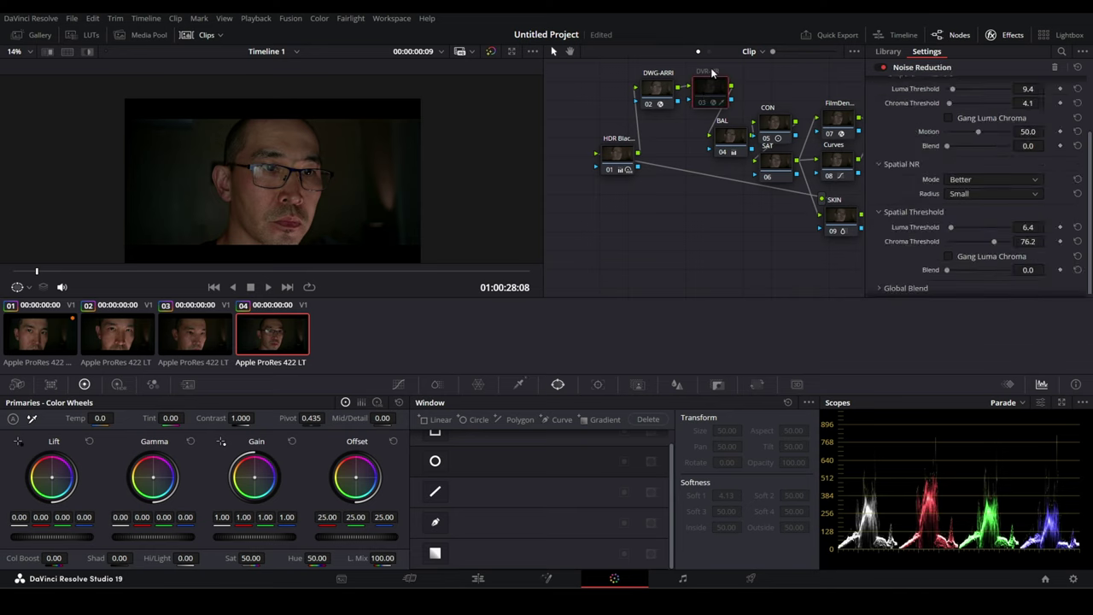
{"action": "key", "text": "ctrl+d"}
{"action": "scroll", "coordinate": [288, 163], "scroll_direction": "up", "scroll_amount": 1}
{"action": "scroll", "coordinate": [289, 167], "scroll_direction": "up", "scroll_amount": 2}
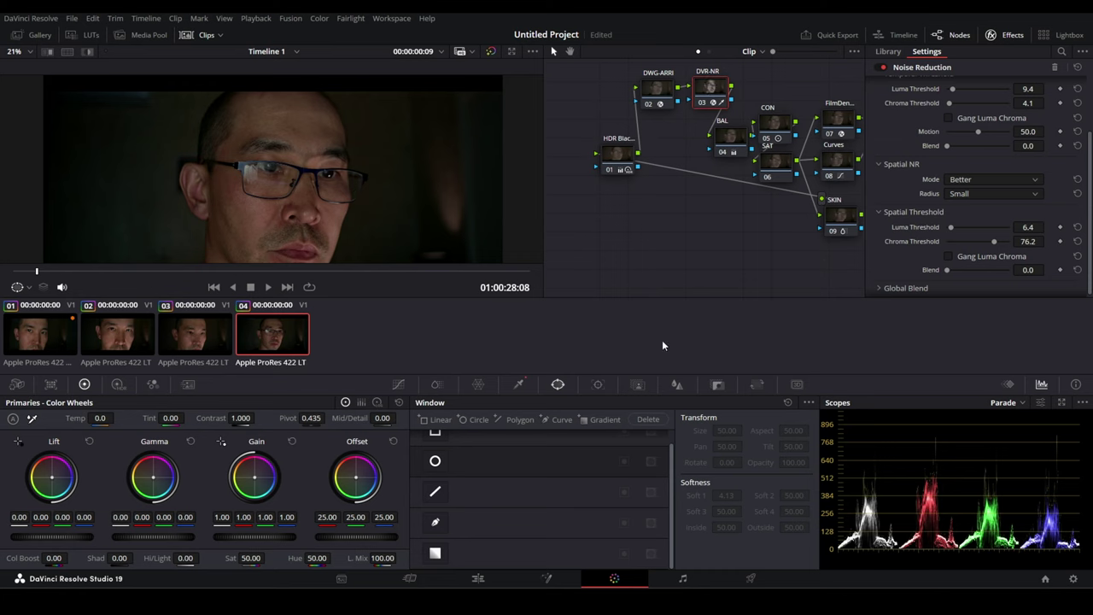
{"action": "left_click", "coordinate": [518, 384]}
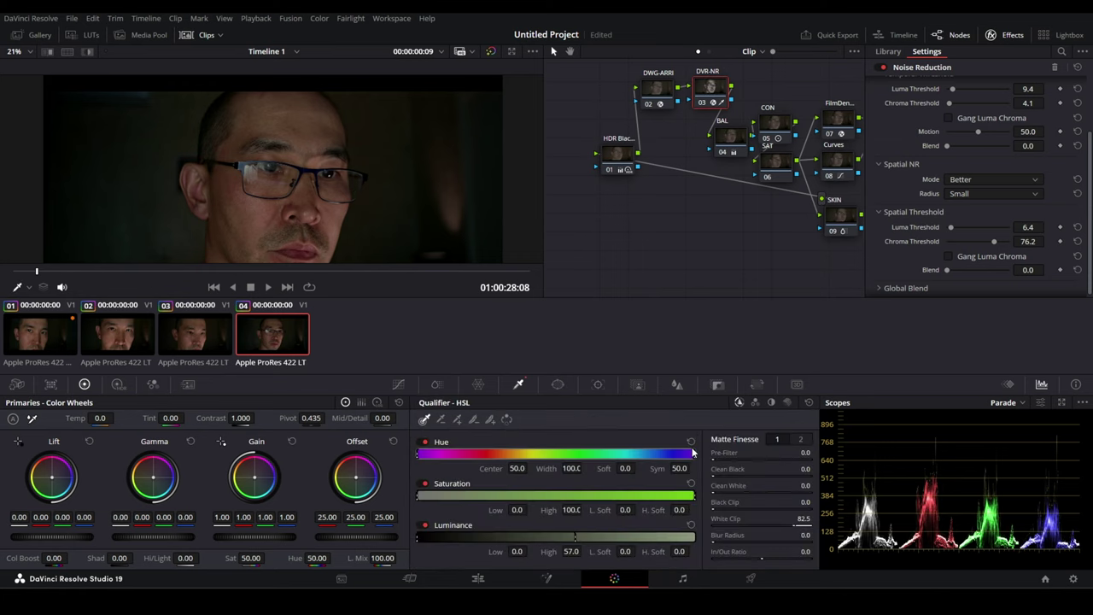
{"action": "left_click", "coordinate": [808, 402]}
Step: Toggle noise reduction off and on, zoomed in on the ear and nose, to compare skin
{"action": "scroll", "coordinate": [324, 212], "scroll_direction": "up", "scroll_amount": 3}
{"action": "scroll", "coordinate": [324, 212], "scroll_direction": "up", "scroll_amount": 1}
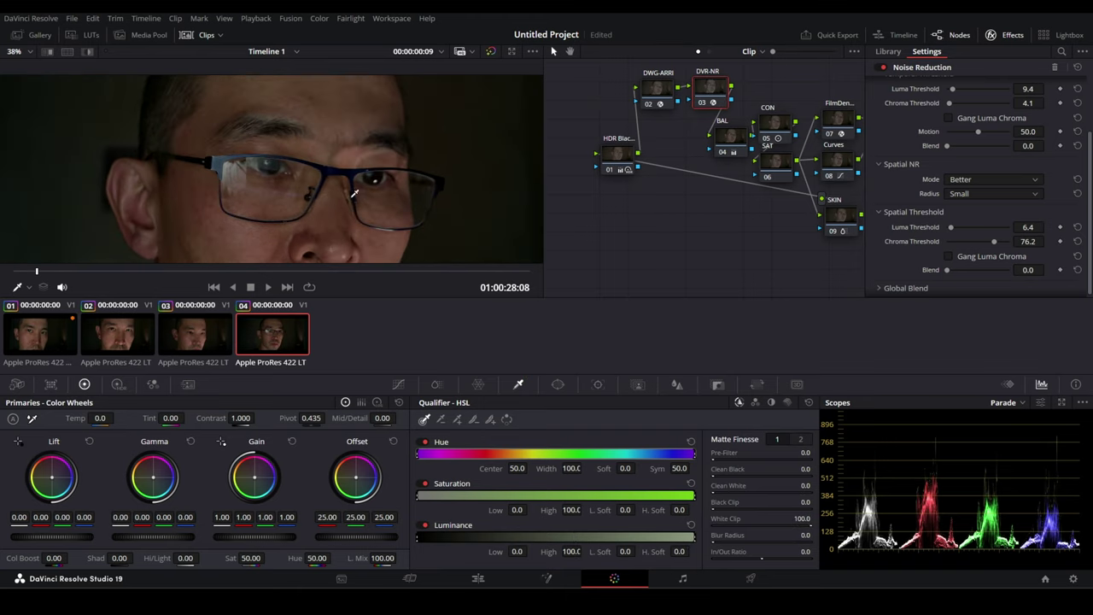
{"action": "key", "text": "ctrl+d"}
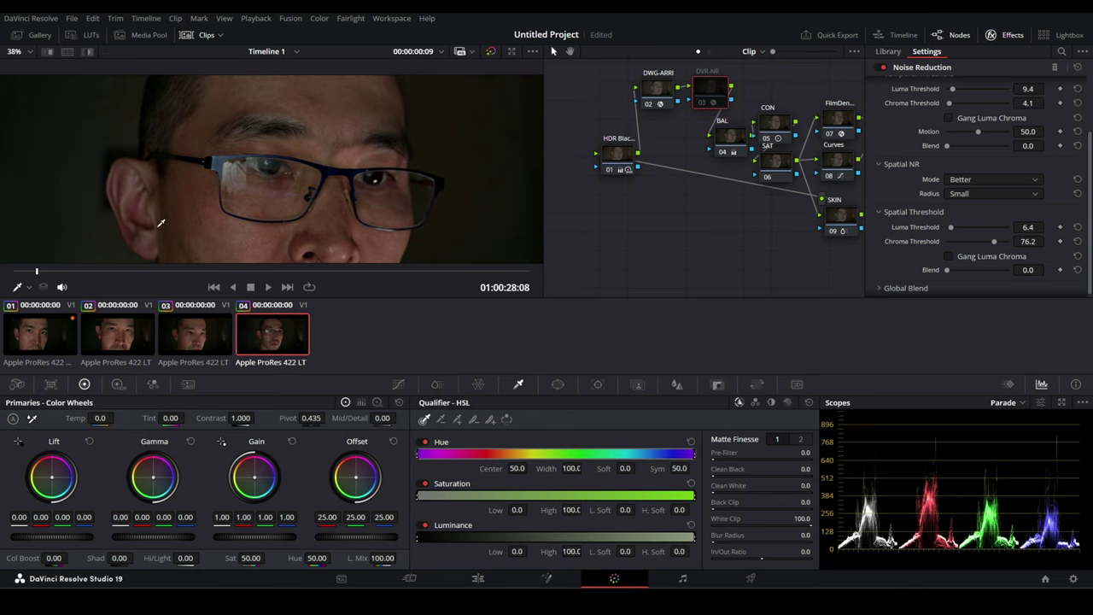
{"action": "scroll", "coordinate": [162, 224], "scroll_direction": "up", "scroll_amount": 3}
{"action": "left_click_drag", "start_coordinate": [162, 224], "coordinate": [271, 135]}
{"action": "key", "text": "ctrl+d"}
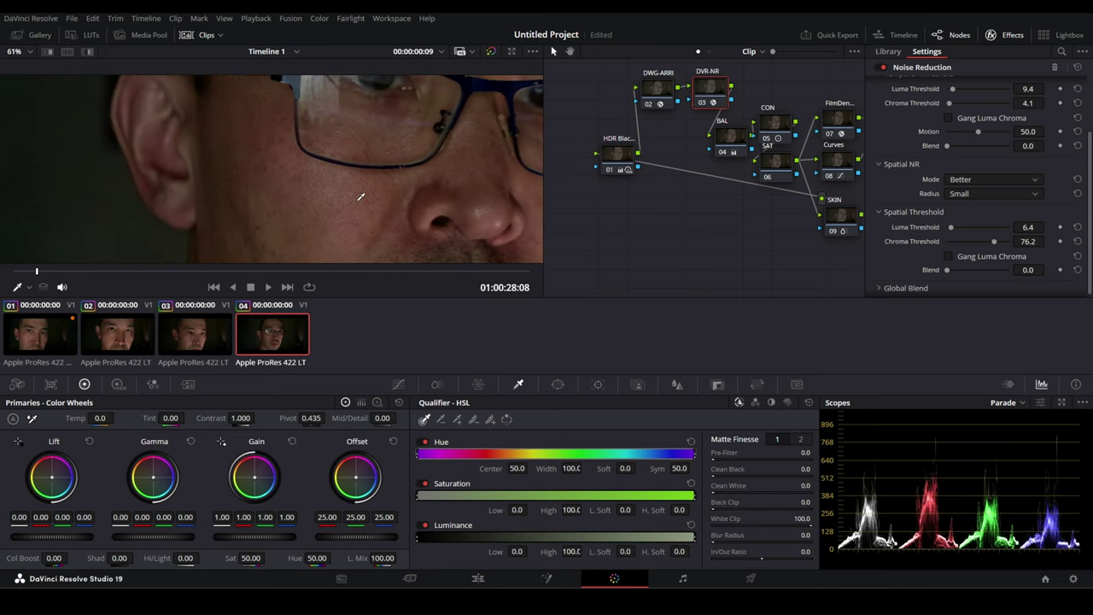
{"action": "scroll", "coordinate": [301, 207], "scroll_direction": "up", "scroll_amount": 2}
{"action": "scroll", "coordinate": [301, 207], "scroll_direction": "up", "scroll_amount": 2}
{"action": "scroll", "coordinate": [300, 207], "scroll_direction": "up", "scroll_amount": 1}
{"action": "key", "text": "ctrl+d"}
{"action": "key", "text": "ctrl+d"}
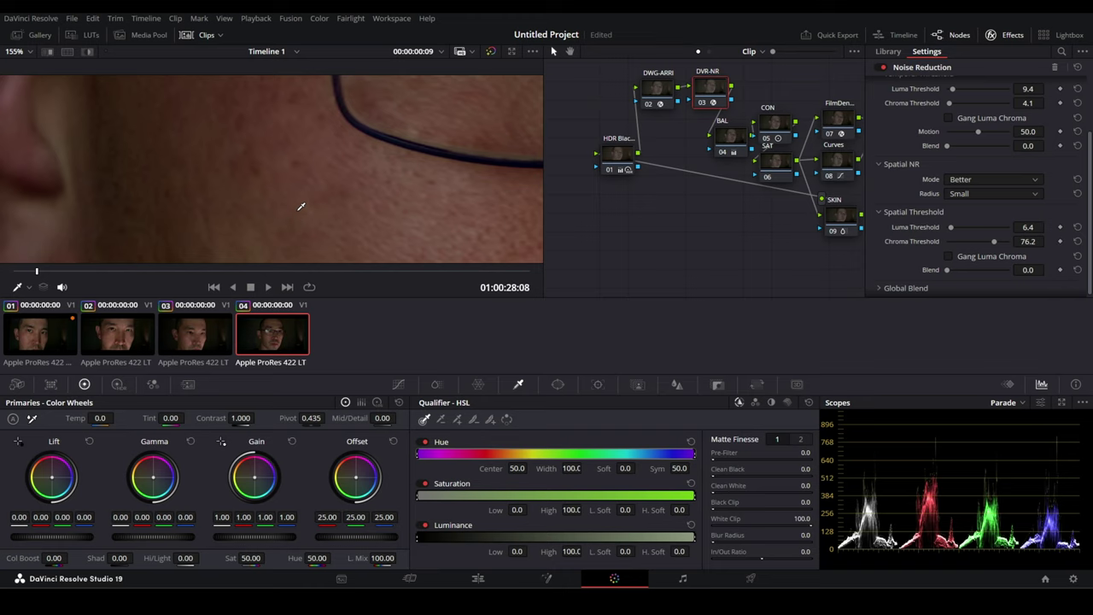
Step: Zoom the viewer out and back in, leaving the DVR-NR node switched off
{"action": "scroll", "coordinate": [328, 186], "scroll_direction": "down", "scroll_amount": 1}
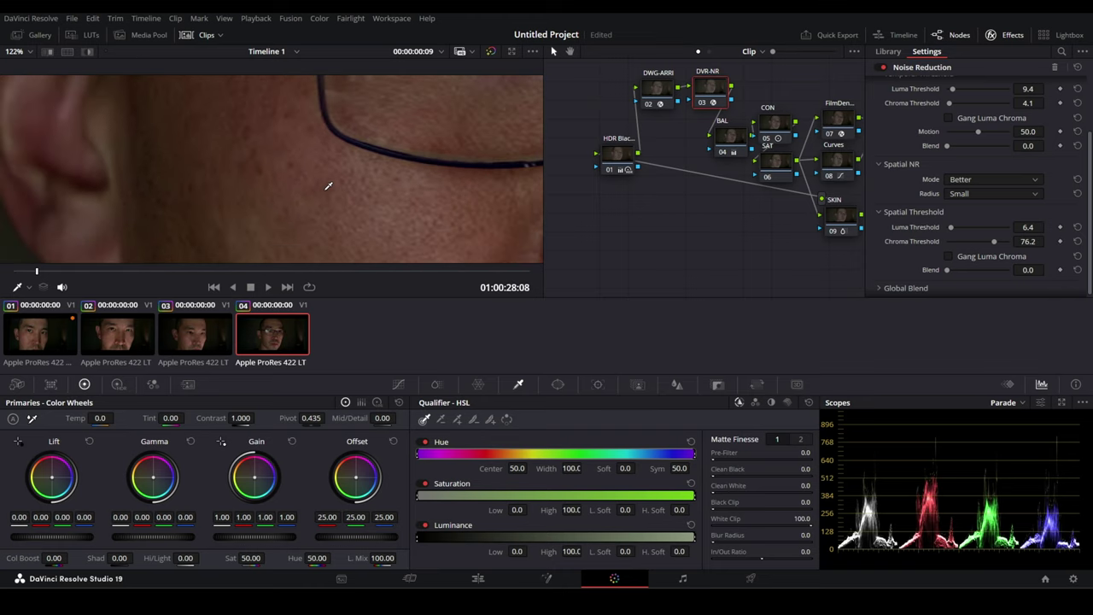
{"action": "scroll", "coordinate": [328, 185], "scroll_direction": "down", "scroll_amount": 1}
{"action": "scroll", "coordinate": [327, 185], "scroll_direction": "down", "scroll_amount": 1}
{"action": "scroll", "coordinate": [328, 185], "scroll_direction": "down", "scroll_amount": 1}
{"action": "scroll", "coordinate": [328, 185], "scroll_direction": "down", "scroll_amount": 1}
{"action": "scroll", "coordinate": [328, 185], "scroll_direction": "down", "scroll_amount": 1}
{"action": "scroll", "coordinate": [386, 199], "scroll_direction": "down", "scroll_amount": 1}
{"action": "scroll", "coordinate": [385, 199], "scroll_direction": "up", "scroll_amount": 1}
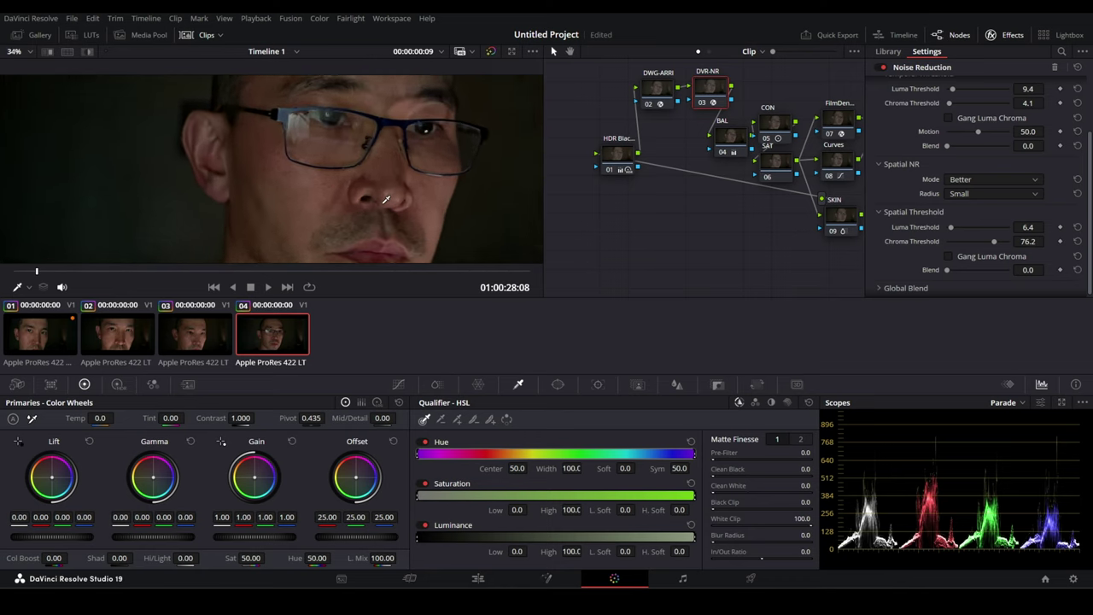
{"action": "scroll", "coordinate": [386, 199], "scroll_direction": "up", "scroll_amount": 1}
{"action": "scroll", "coordinate": [386, 199], "scroll_direction": "up", "scroll_amount": 1}
{"action": "scroll", "coordinate": [386, 199], "scroll_direction": "up", "scroll_amount": 1}
{"action": "key", "text": "ctrl+d"}
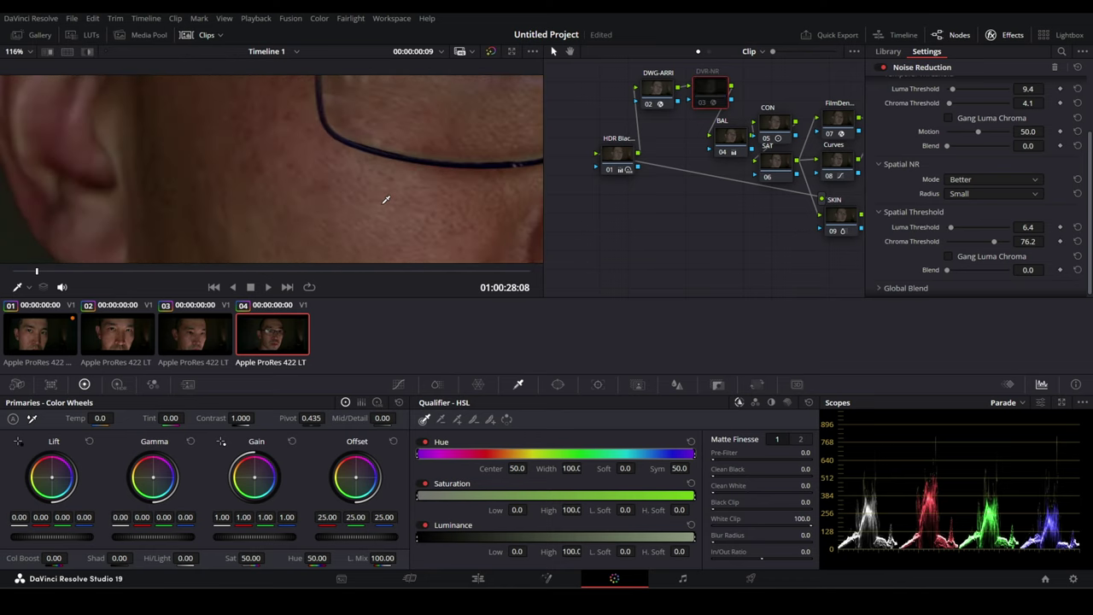
{"action": "scroll", "coordinate": [418, 152], "scroll_direction": "down", "scroll_amount": 1}
{"action": "scroll", "coordinate": [418, 152], "scroll_direction": "down", "scroll_amount": 2}
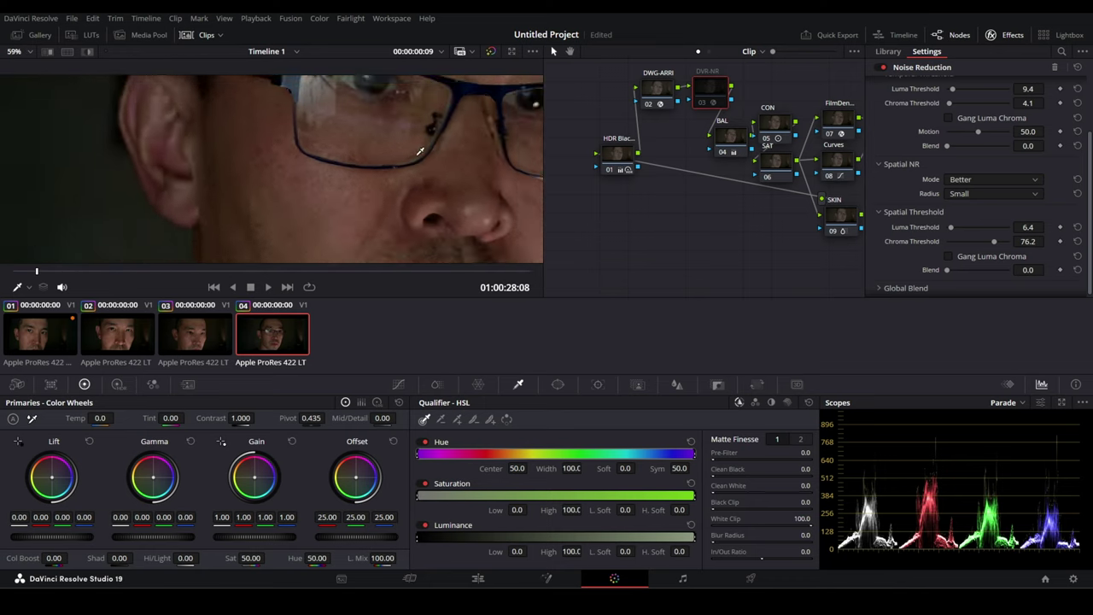
{"action": "scroll", "coordinate": [417, 152], "scroll_direction": "down", "scroll_amount": 1}
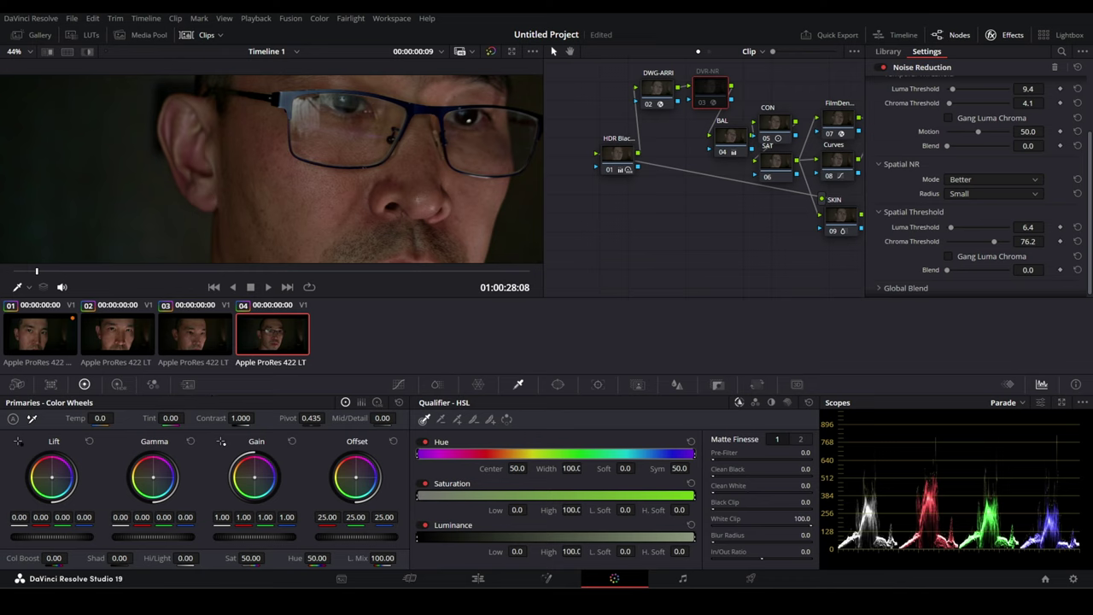
{"action": "scroll", "coordinate": [1089, 193], "scroll_direction": "up", "scroll_amount": 3}
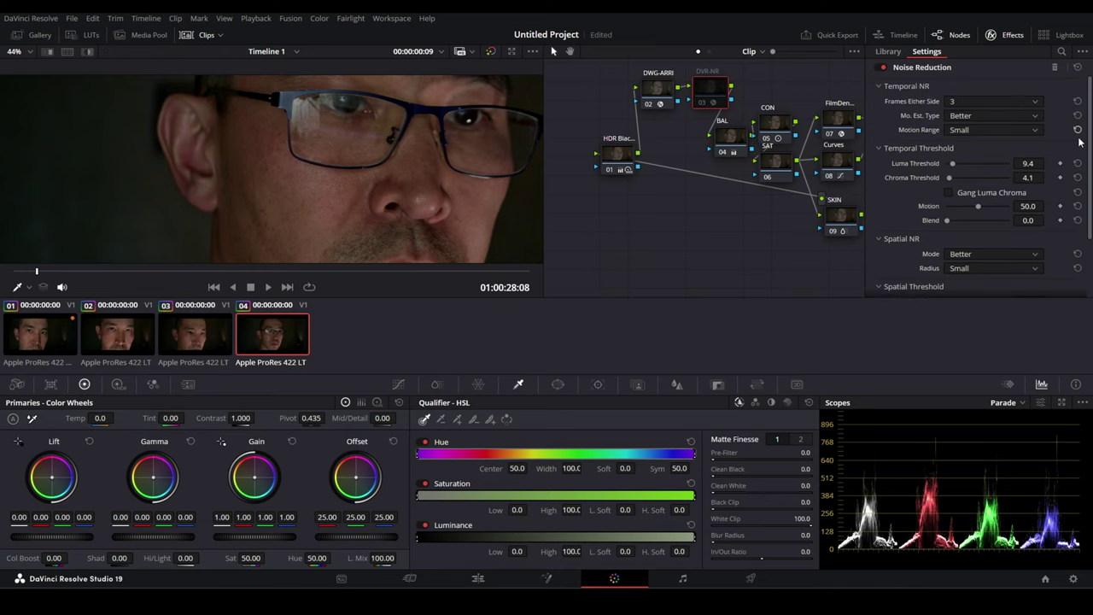
Step: Set noise reduction to 2 frames either side, temporal thresholds 3.1/2.4, spatial Luma 5.2 and Chroma 24.8
{"action": "left_click", "coordinate": [979, 101]}
{"action": "left_click", "coordinate": [982, 140]}
{"action": "left_click_drag", "start_coordinate": [1027, 163], "coordinate": [1012, 163]}
{"action": "scroll", "coordinate": [1038, 219], "scroll_direction": "down", "scroll_amount": 2}
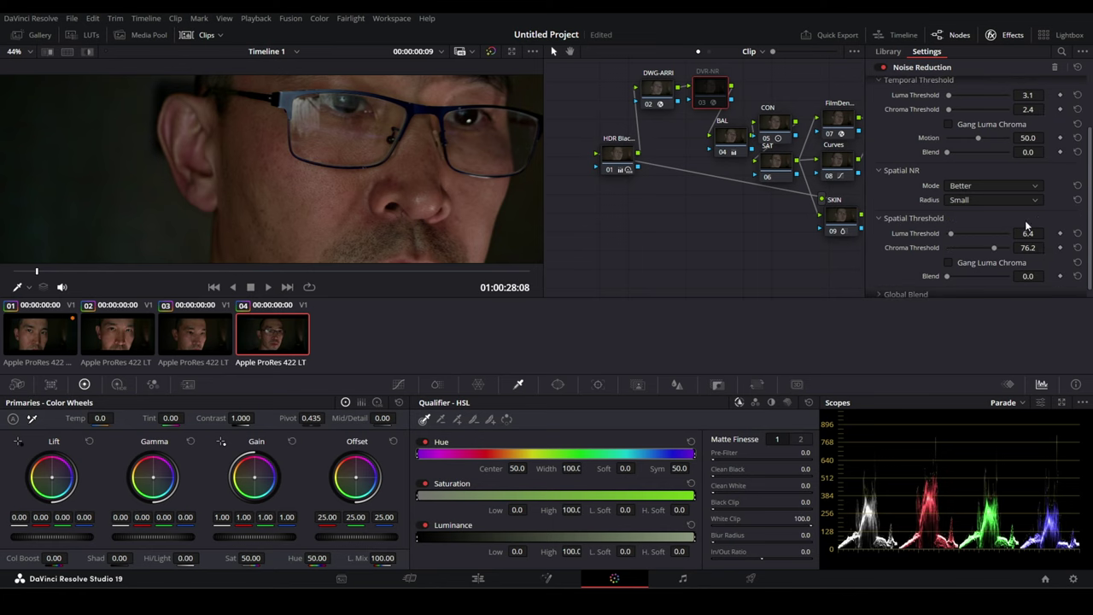
{"action": "left_click_drag", "start_coordinate": [1048, 248], "coordinate": [1047, 248]}
{"action": "left_click_drag", "start_coordinate": [1047, 234], "coordinate": [1045, 233]}
Step: Compare the result with noise reduction on and off, leaving the node enabled
{"action": "key", "text": "ctrl+d"}
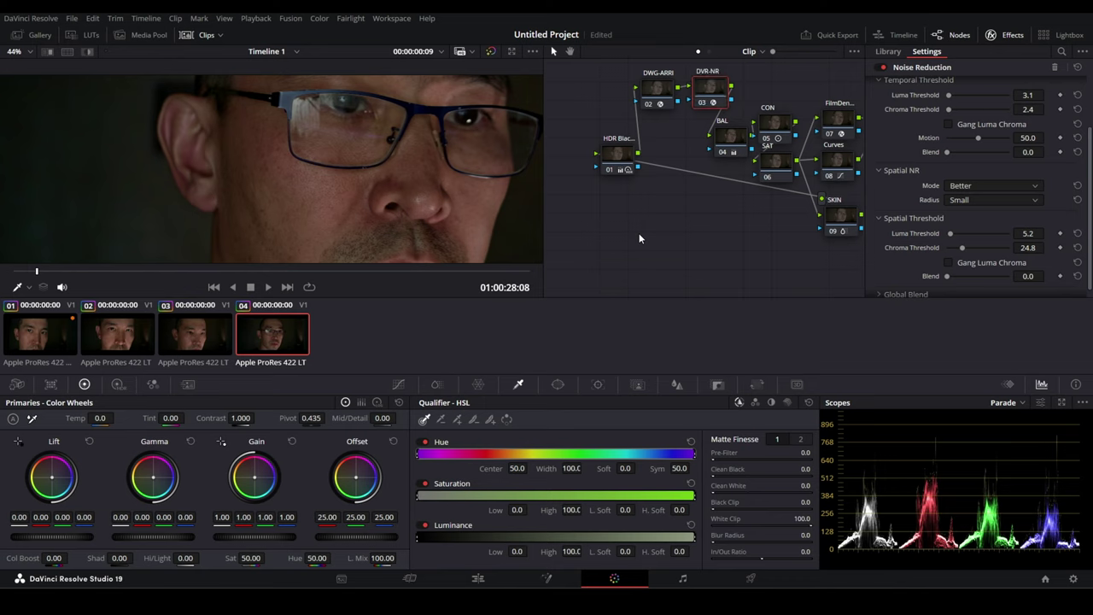
{"action": "scroll", "coordinate": [316, 187], "scroll_direction": "up", "scroll_amount": 3}
{"action": "scroll", "coordinate": [320, 195], "scroll_direction": "up", "scroll_amount": 3}
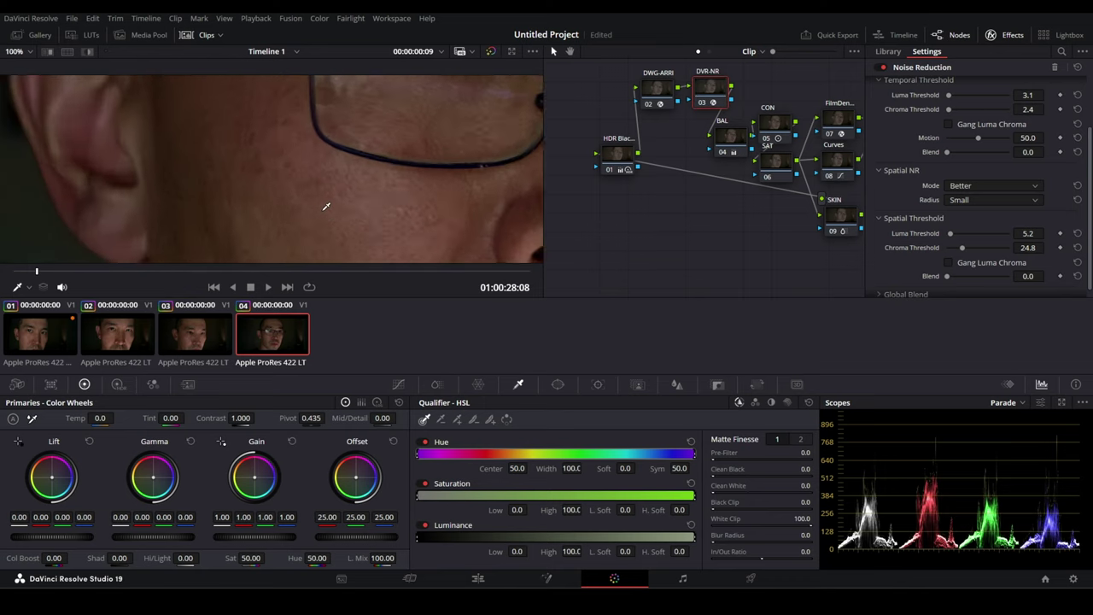
{"action": "scroll", "coordinate": [326, 205], "scroll_direction": "up", "scroll_amount": 3}
{"action": "key", "text": "ctrl+d"}
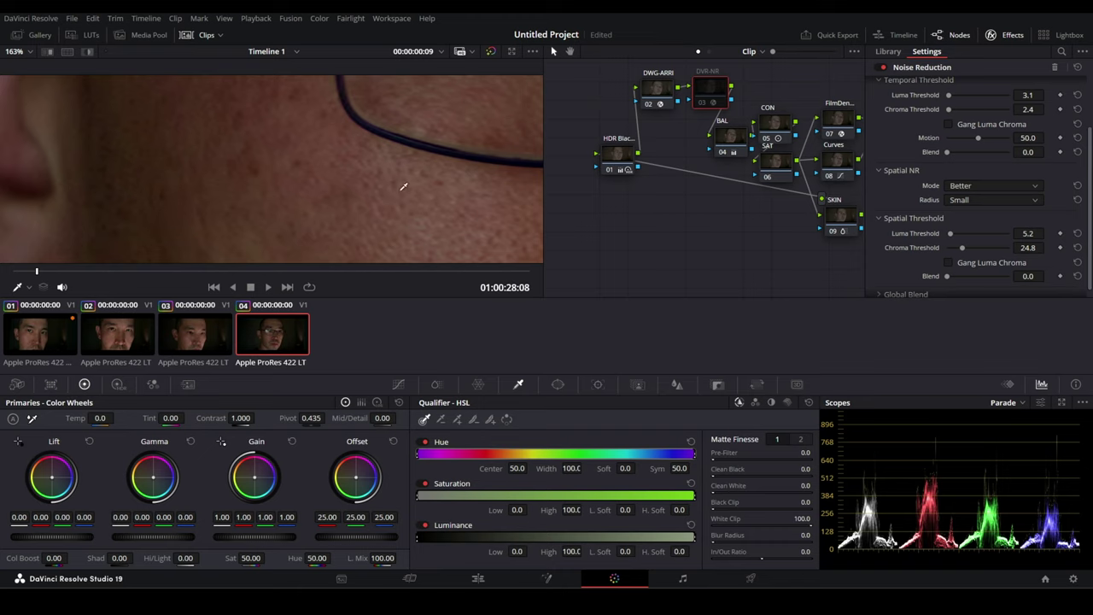
{"action": "key", "text": "ctrl+d"}
{"action": "scroll", "coordinate": [401, 184], "scroll_direction": "down", "scroll_amount": 2}
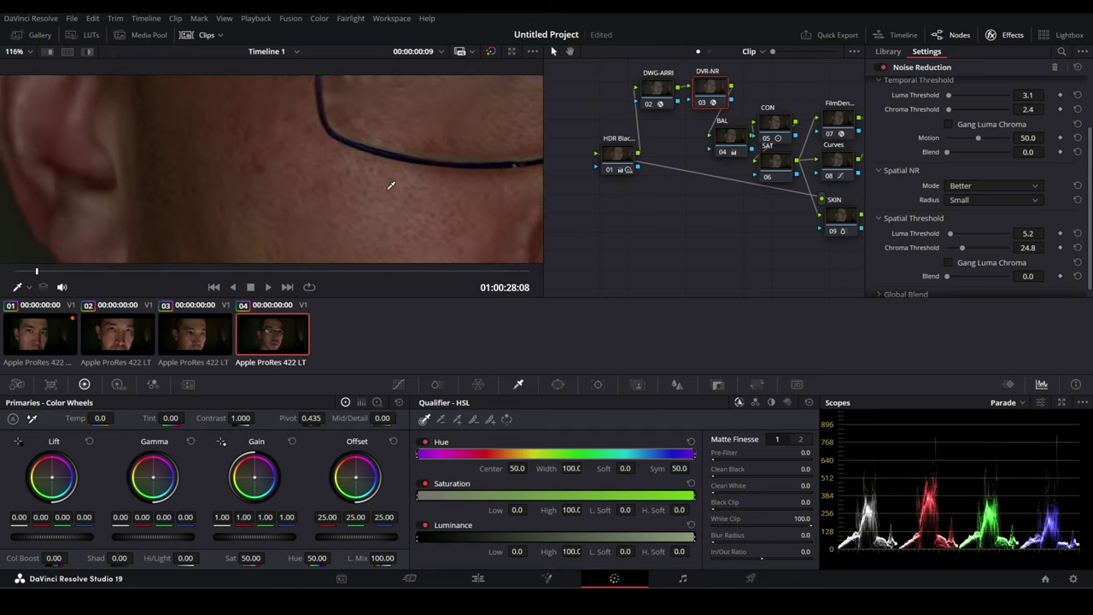
{"action": "scroll", "coordinate": [392, 177], "scroll_direction": "down", "scroll_amount": 2}
{"action": "scroll", "coordinate": [392, 178], "scroll_direction": "down", "scroll_amount": 2}
{"action": "scroll", "coordinate": [392, 178], "scroll_direction": "down", "scroll_amount": 1}
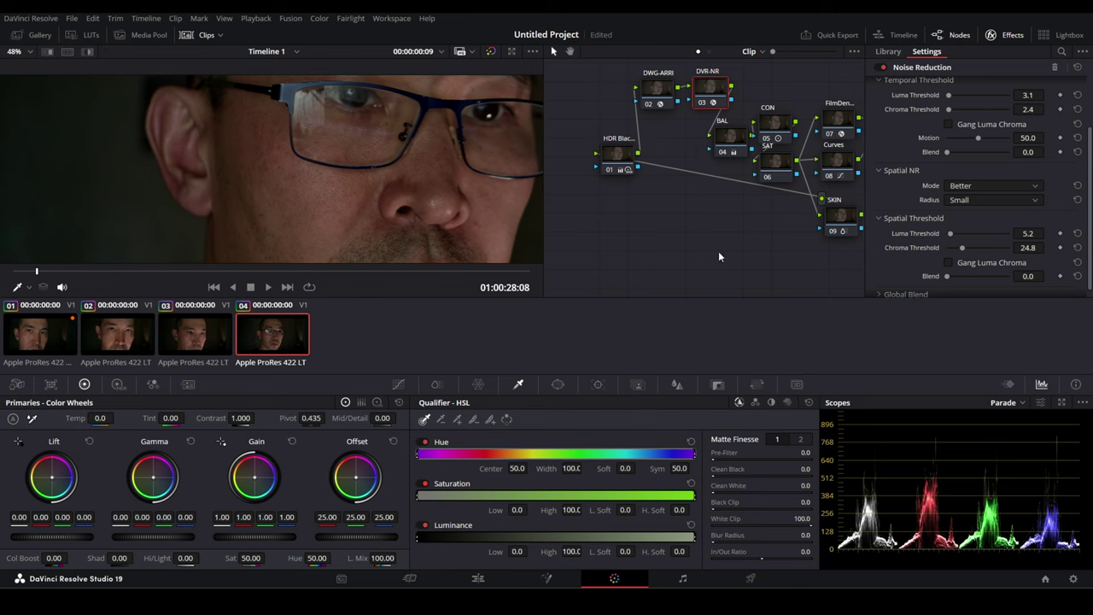
Step: Switch on the DVR-NR node for clips 03, 02 and 01
{"action": "left_click", "coordinate": [224, 337]}
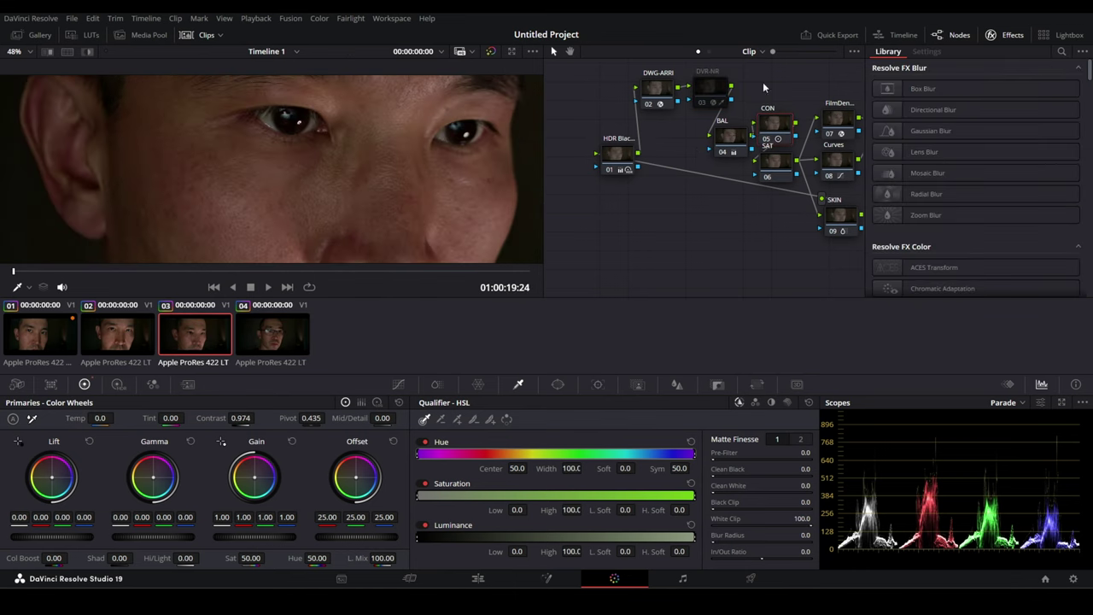
{"action": "left_click", "coordinate": [722, 84]}
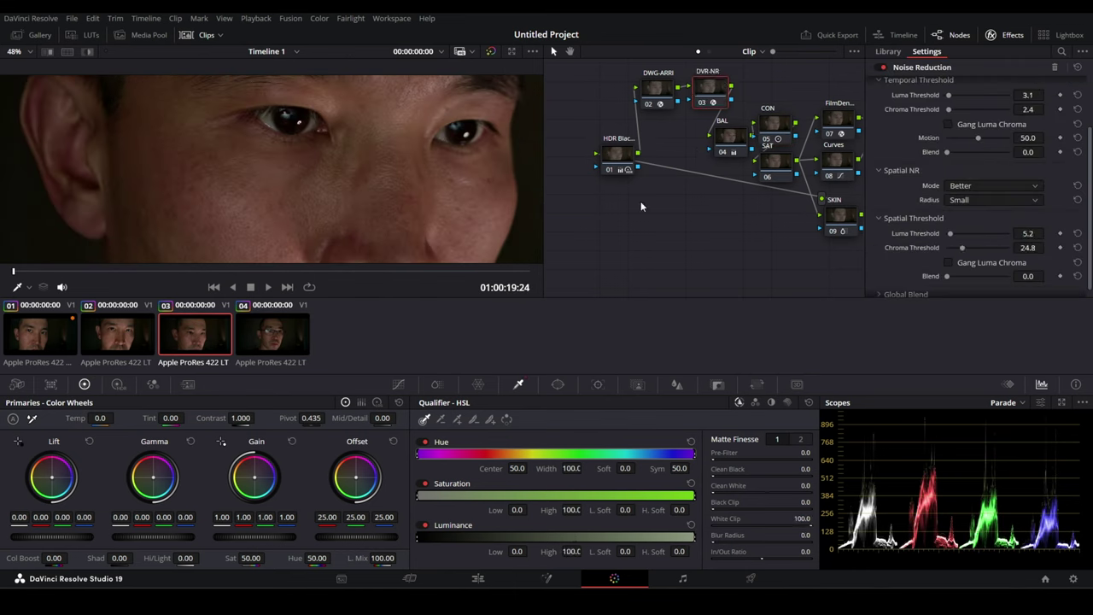
{"action": "left_click", "coordinate": [117, 334]}
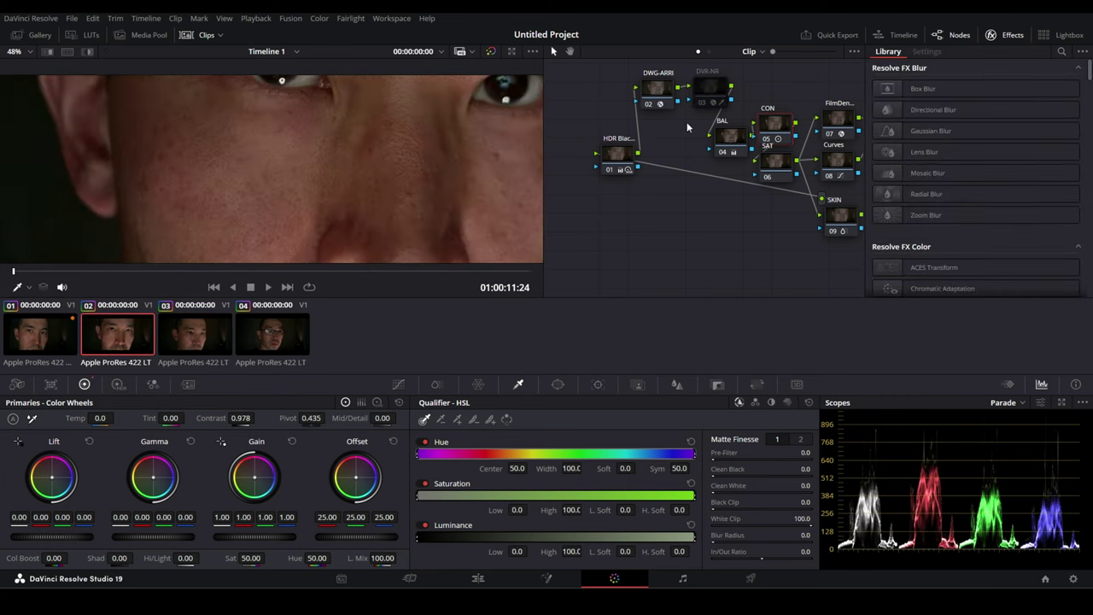
{"action": "left_click", "coordinate": [703, 86]}
{"action": "key", "text": "ctrl+d"}
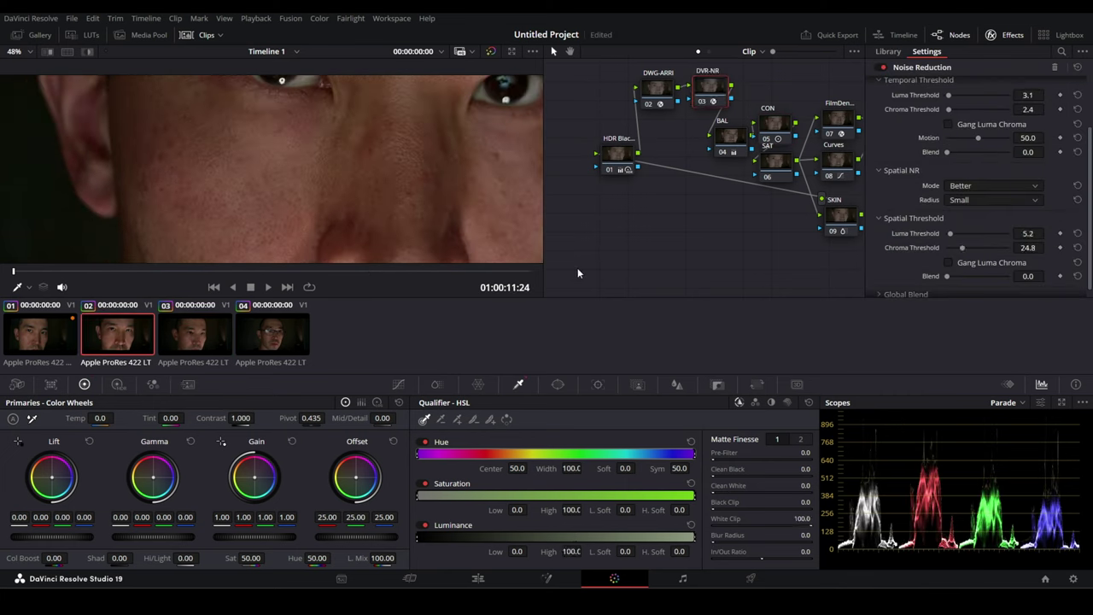
{"action": "left_click", "coordinate": [60, 339]}
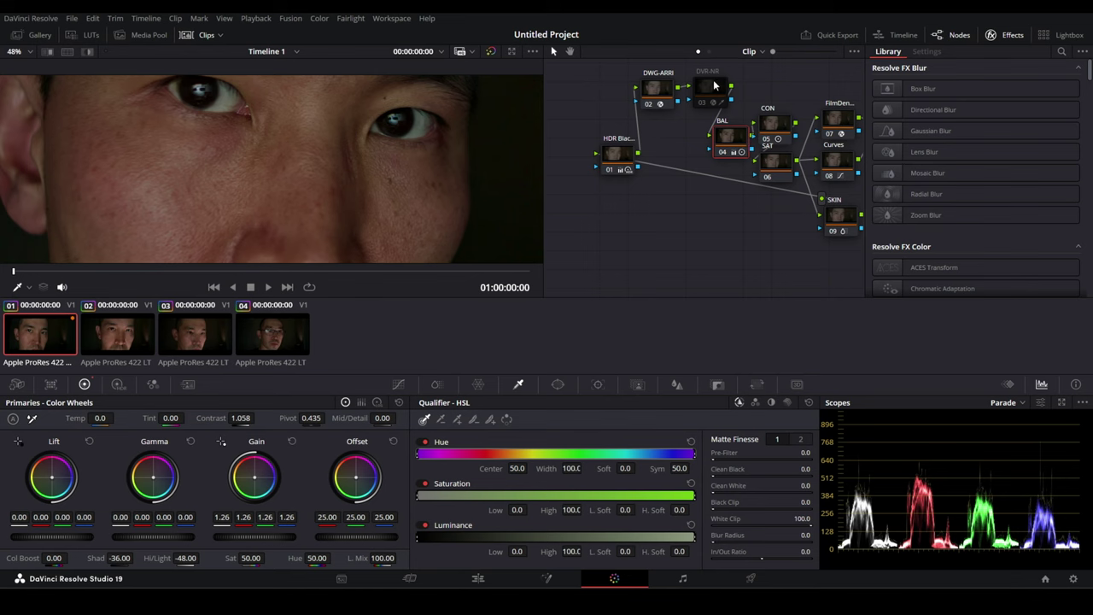
{"action": "left_click", "coordinate": [717, 87]}
{"action": "key", "text": "ctrl+d"}
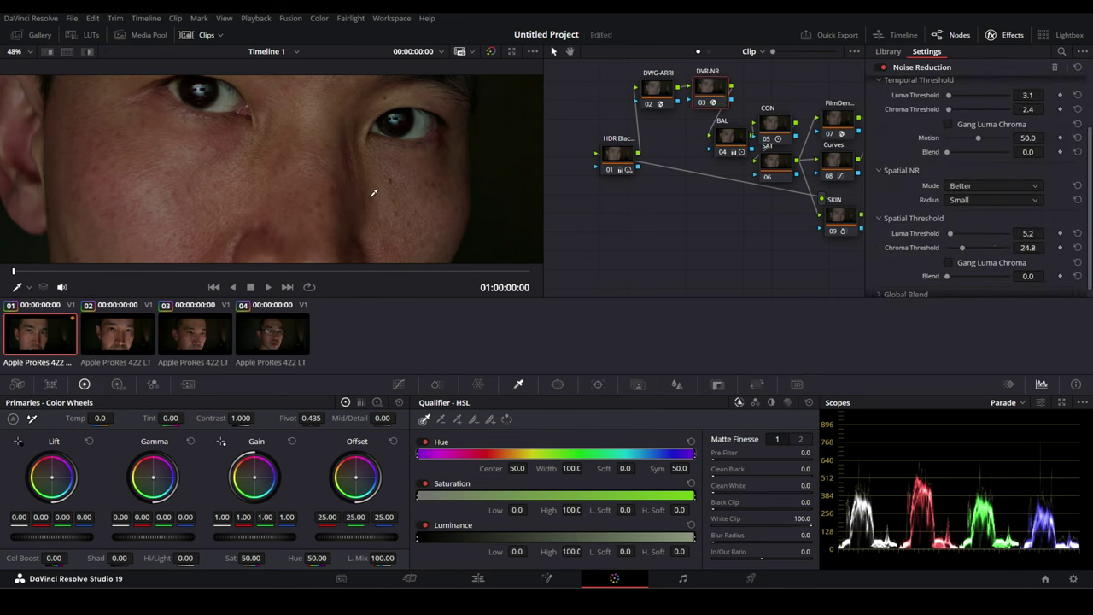
Step: Review clips 02, 03 and 04, returning to a later frame of clip 03
{"action": "scroll", "coordinate": [309, 194], "scroll_direction": "down", "scroll_amount": 3}
{"action": "left_click", "coordinate": [137, 343]}
{"action": "left_click", "coordinate": [196, 344]}
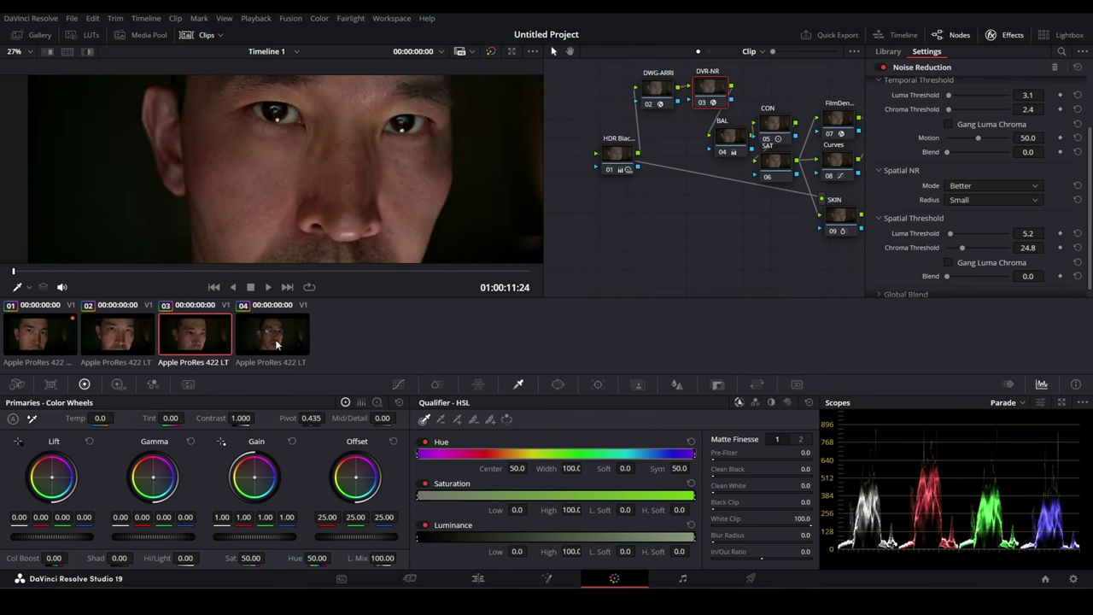
{"action": "left_click", "coordinate": [275, 341]}
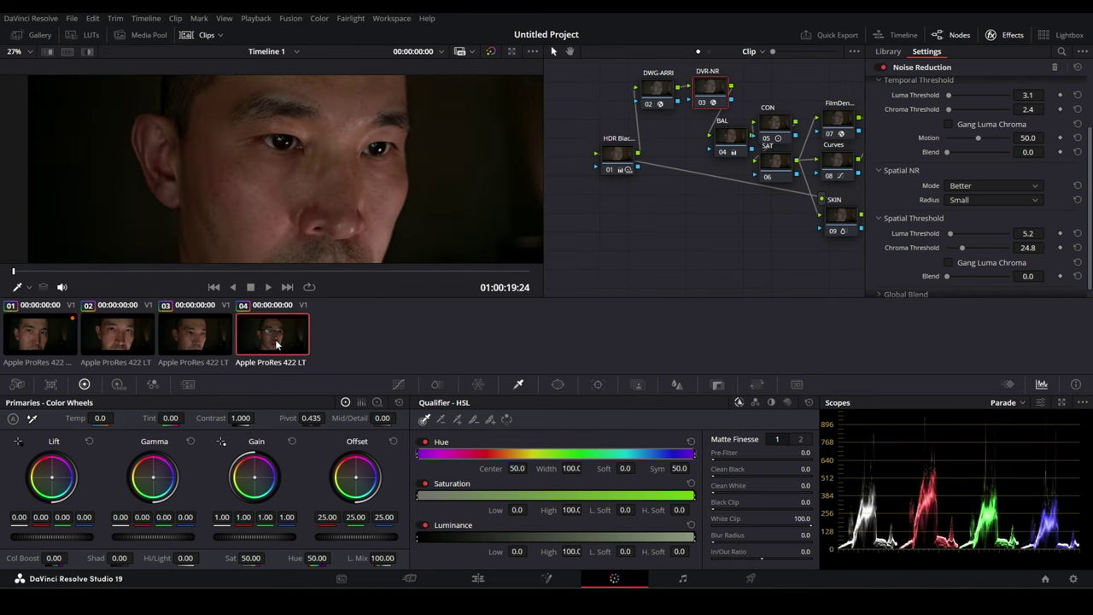
{"action": "left_click", "coordinate": [210, 338]}
{"action": "left_click", "coordinate": [249, 271]}
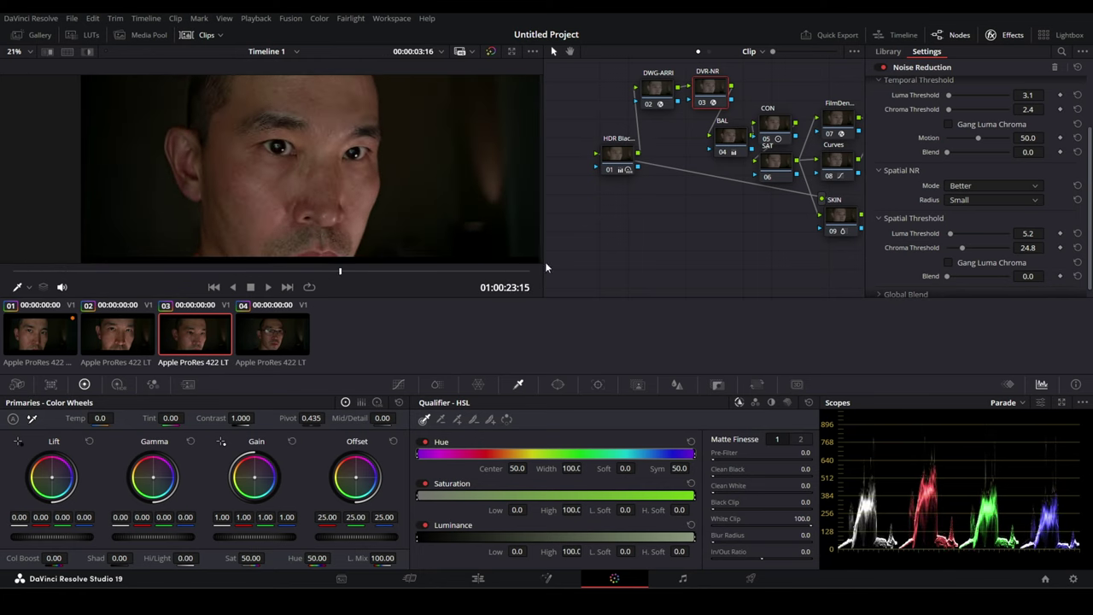
Step: Lower clip 03's CineMatch exposure to -0.126, with DVR-NR off while adjusting, then re-enabled
{"action": "left_click", "coordinate": [670, 92]}
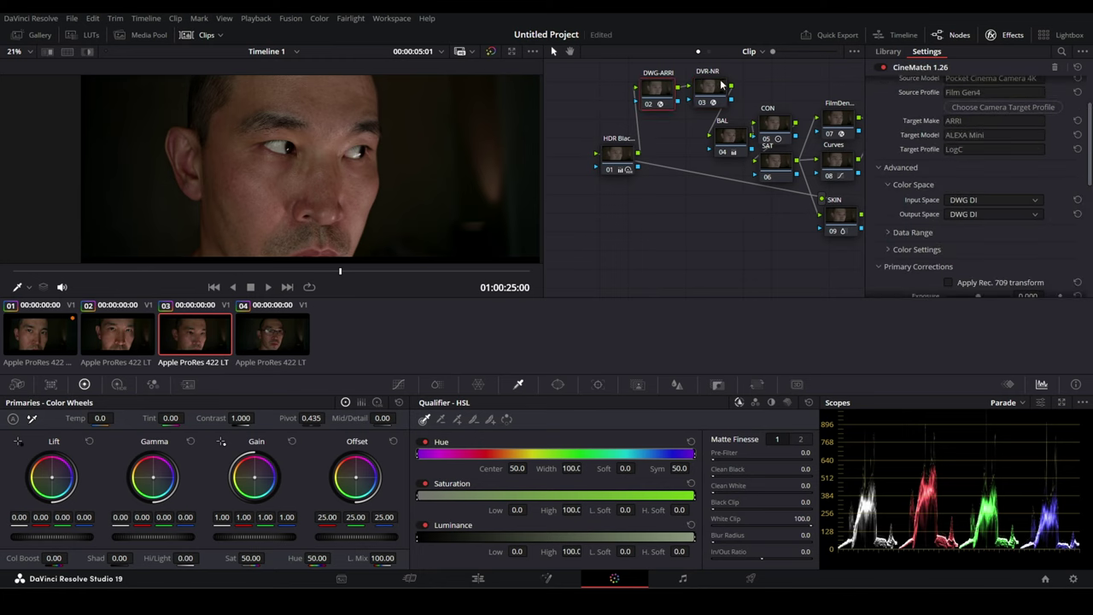
{"action": "left_click", "coordinate": [702, 101]}
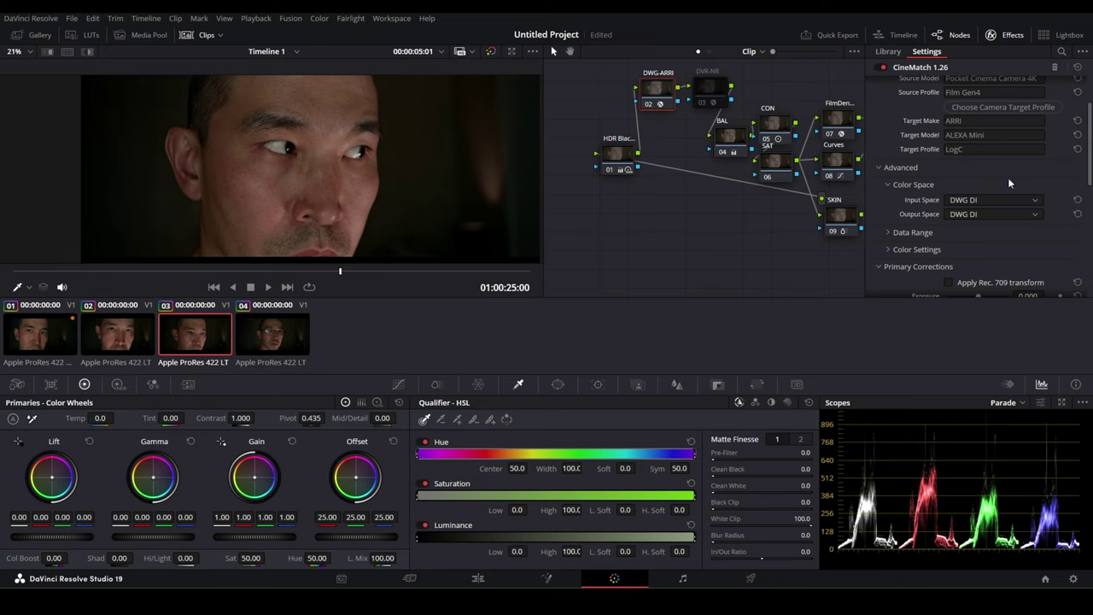
{"action": "scroll", "coordinate": [1043, 271], "scroll_direction": "down", "scroll_amount": 3}
{"action": "left_click_drag", "start_coordinate": [1027, 228], "coordinate": [1024, 228]}
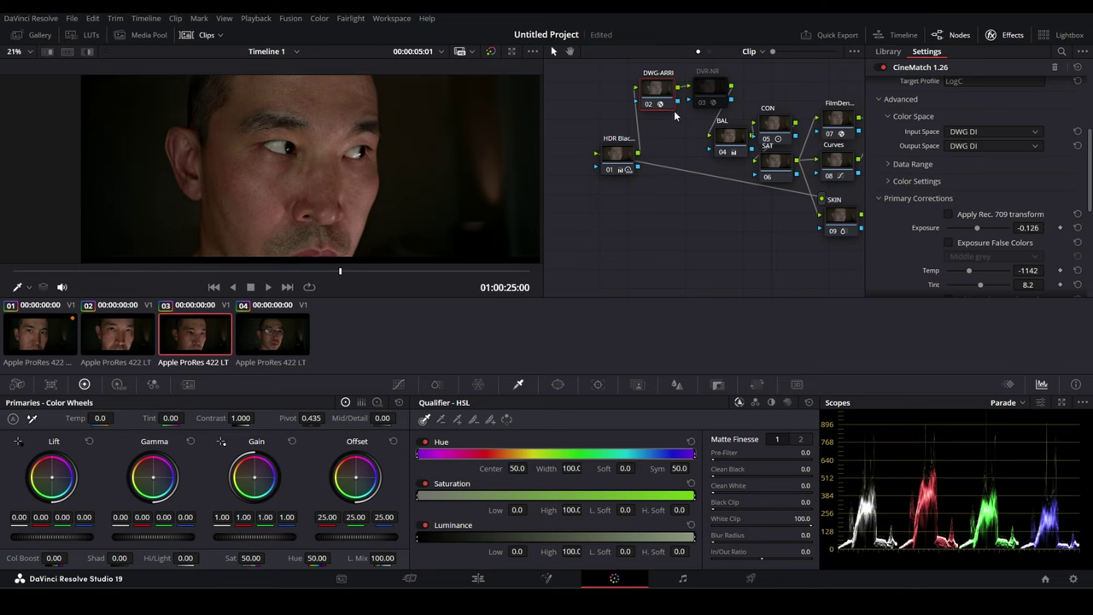
{"action": "left_click", "coordinate": [716, 85]}
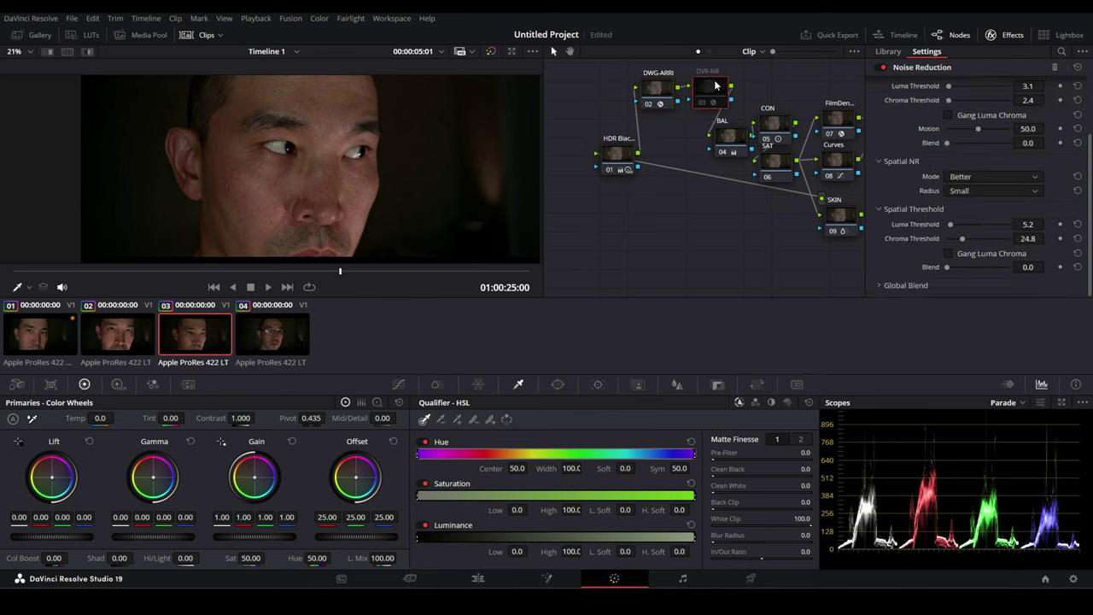
{"action": "key", "text": "ctrl+d"}
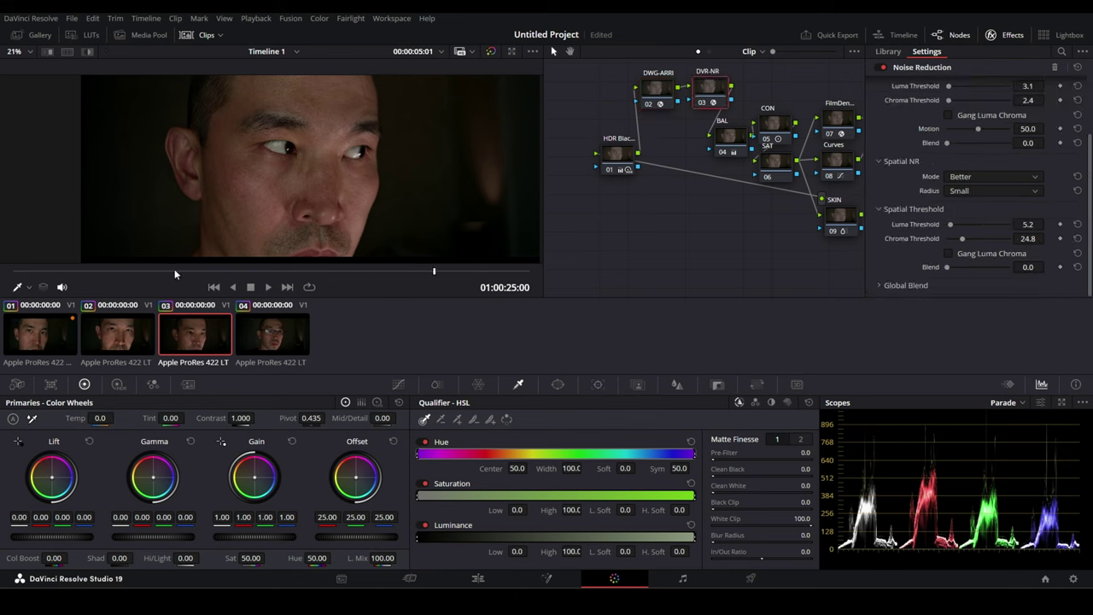
Step: Play clip 03, check clips 04 and 02, then go to clip 01's first frame
{"action": "key", "text": "space"}
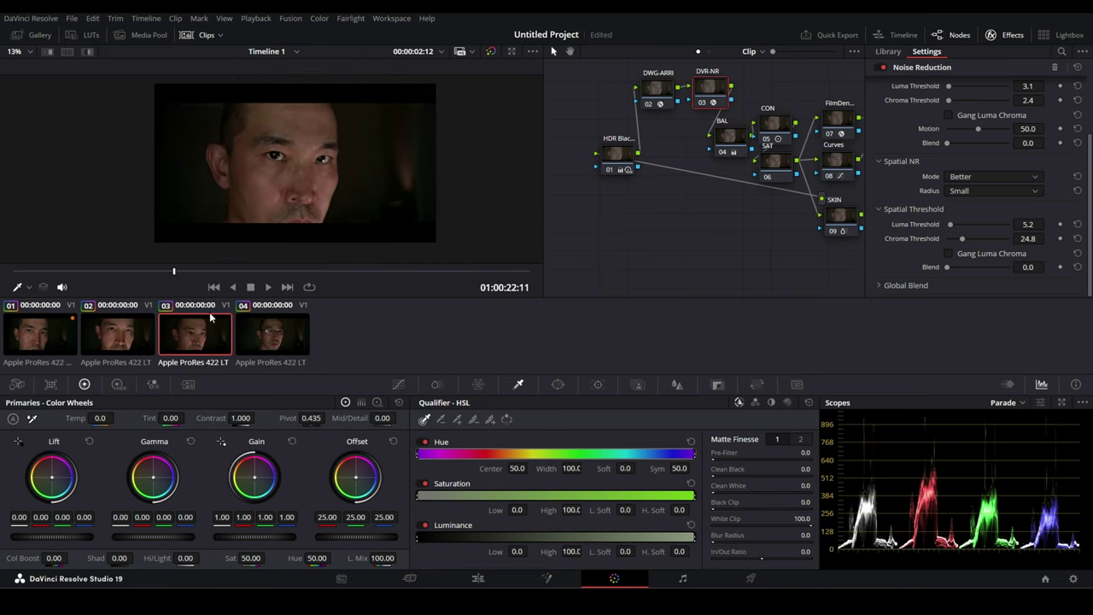
{"action": "left_click", "coordinate": [274, 358]}
{"action": "left_click", "coordinate": [110, 342]}
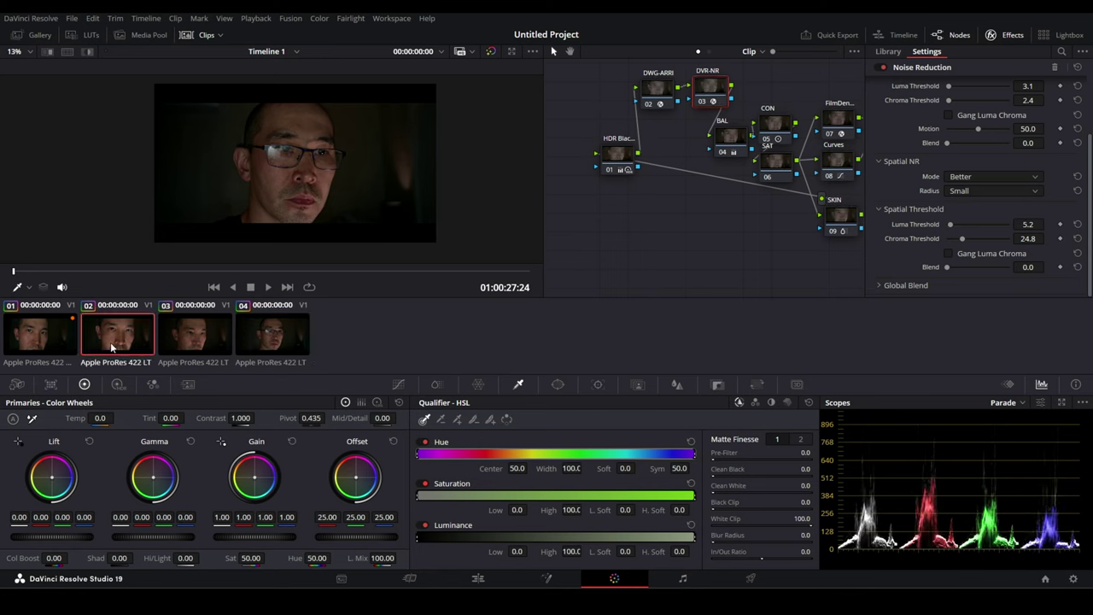
{"action": "left_click", "coordinate": [39, 345]}
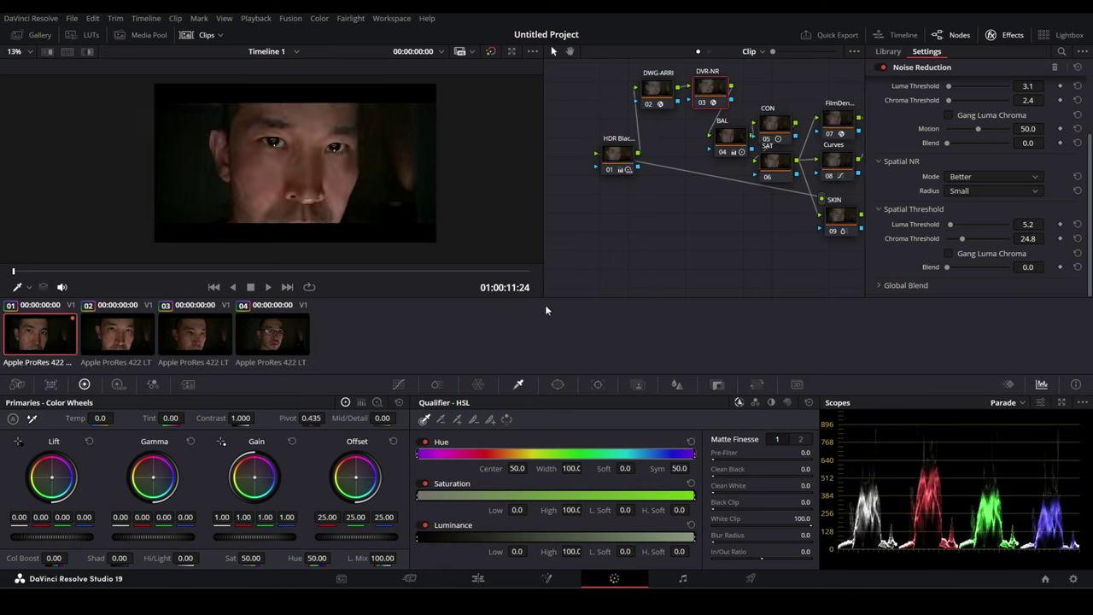
{"action": "key", "text": "Home"}
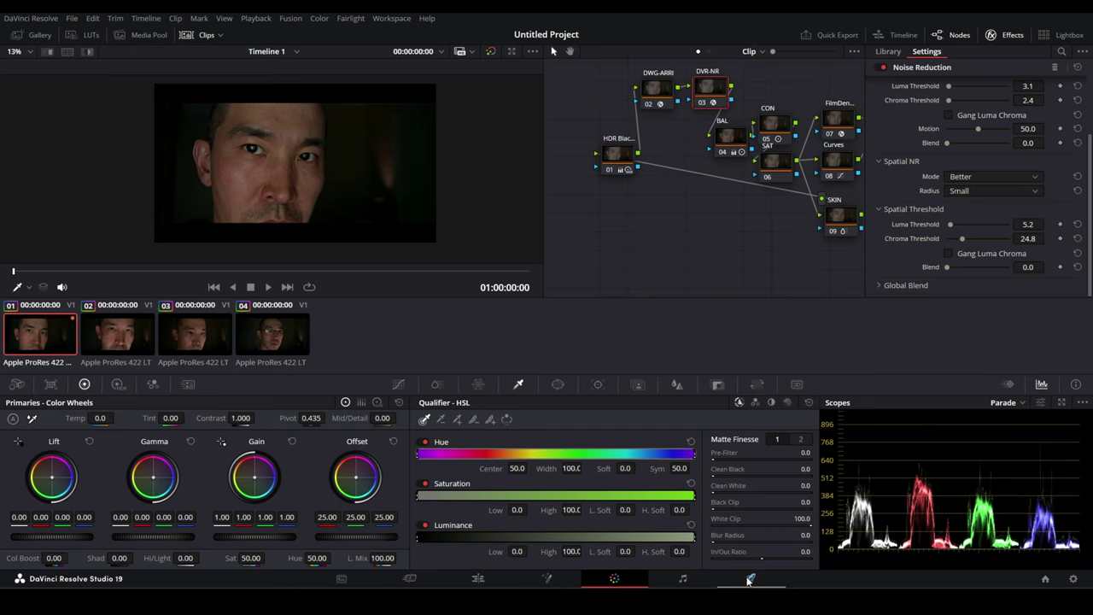
Step: On the Deliver page, apply the DNxHR-1440-HQ preset at 3840 x 2160 and name the file face-it-DELIVERY00
{"action": "left_click", "coordinate": [749, 579]}
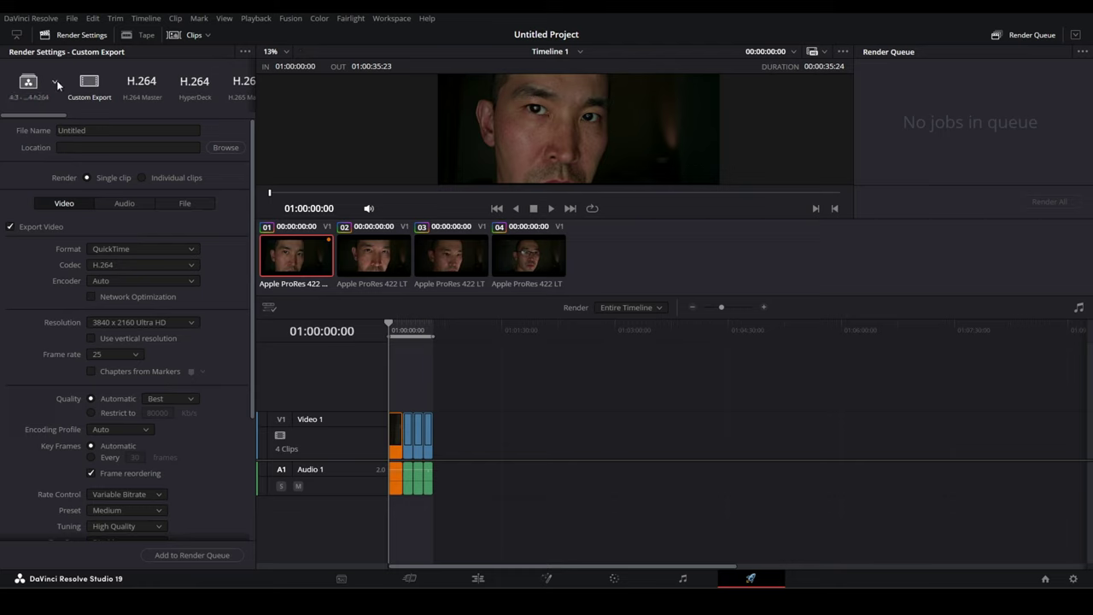
{"action": "left_click", "coordinate": [57, 80]}
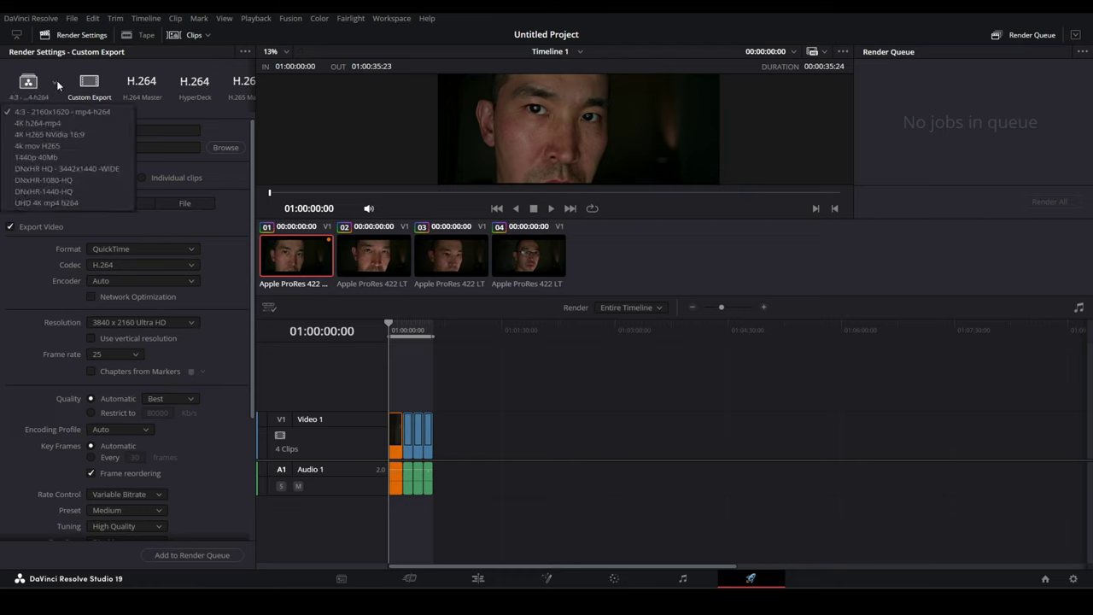
{"action": "left_click", "coordinate": [98, 193]}
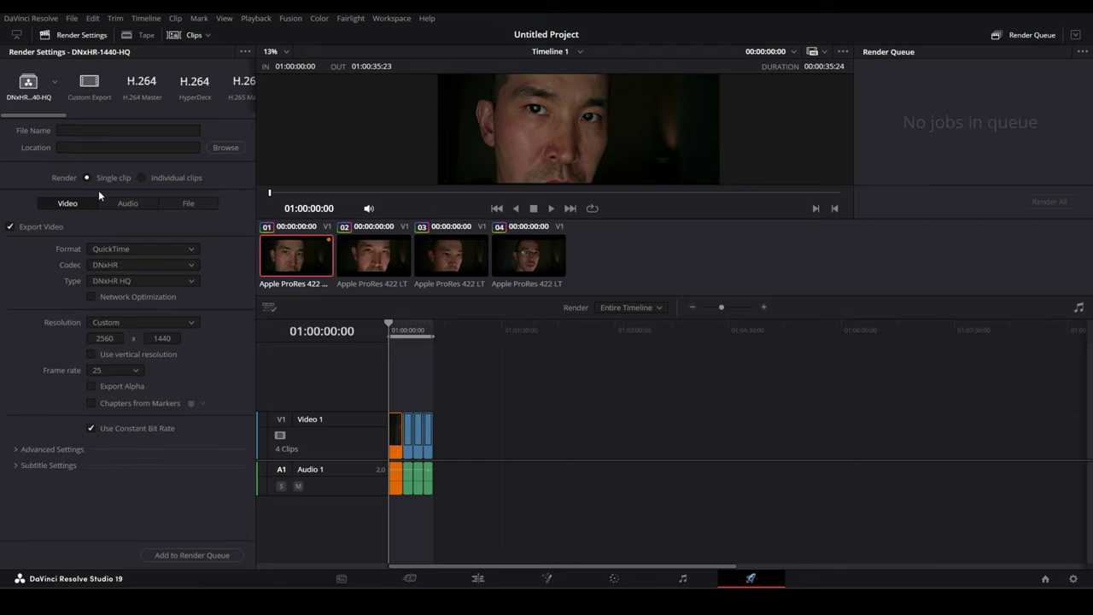
{"action": "left_click", "coordinate": [132, 325]}
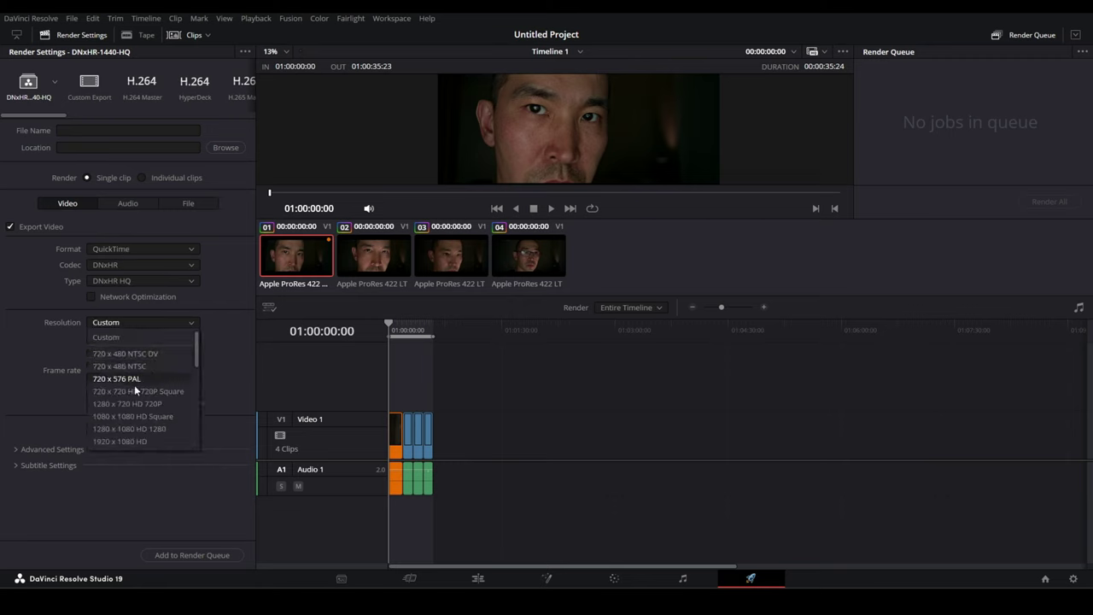
{"action": "left_click", "coordinate": [155, 396]}
{"action": "left_click", "coordinate": [129, 130]}
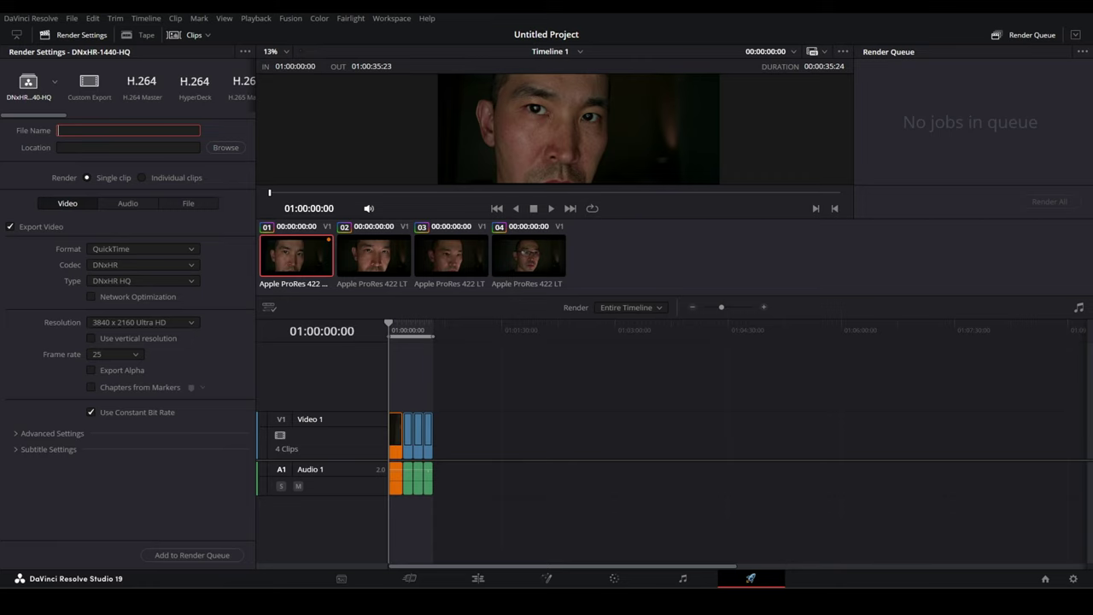
{"action": "type", "text": "face-it-"}
{"action": "type", "text": "DELIVERY00"}
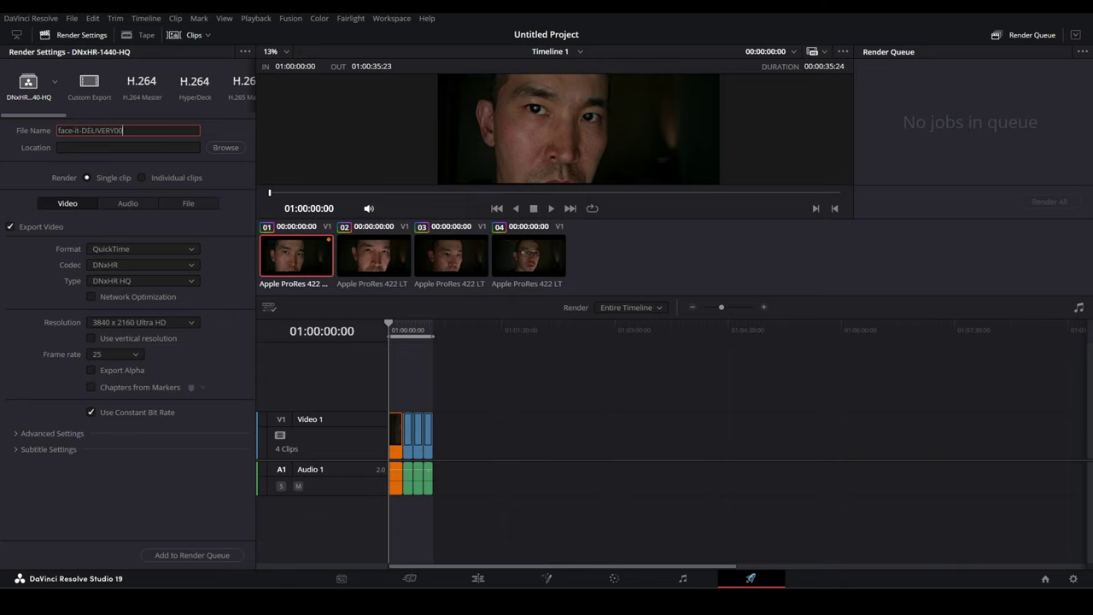